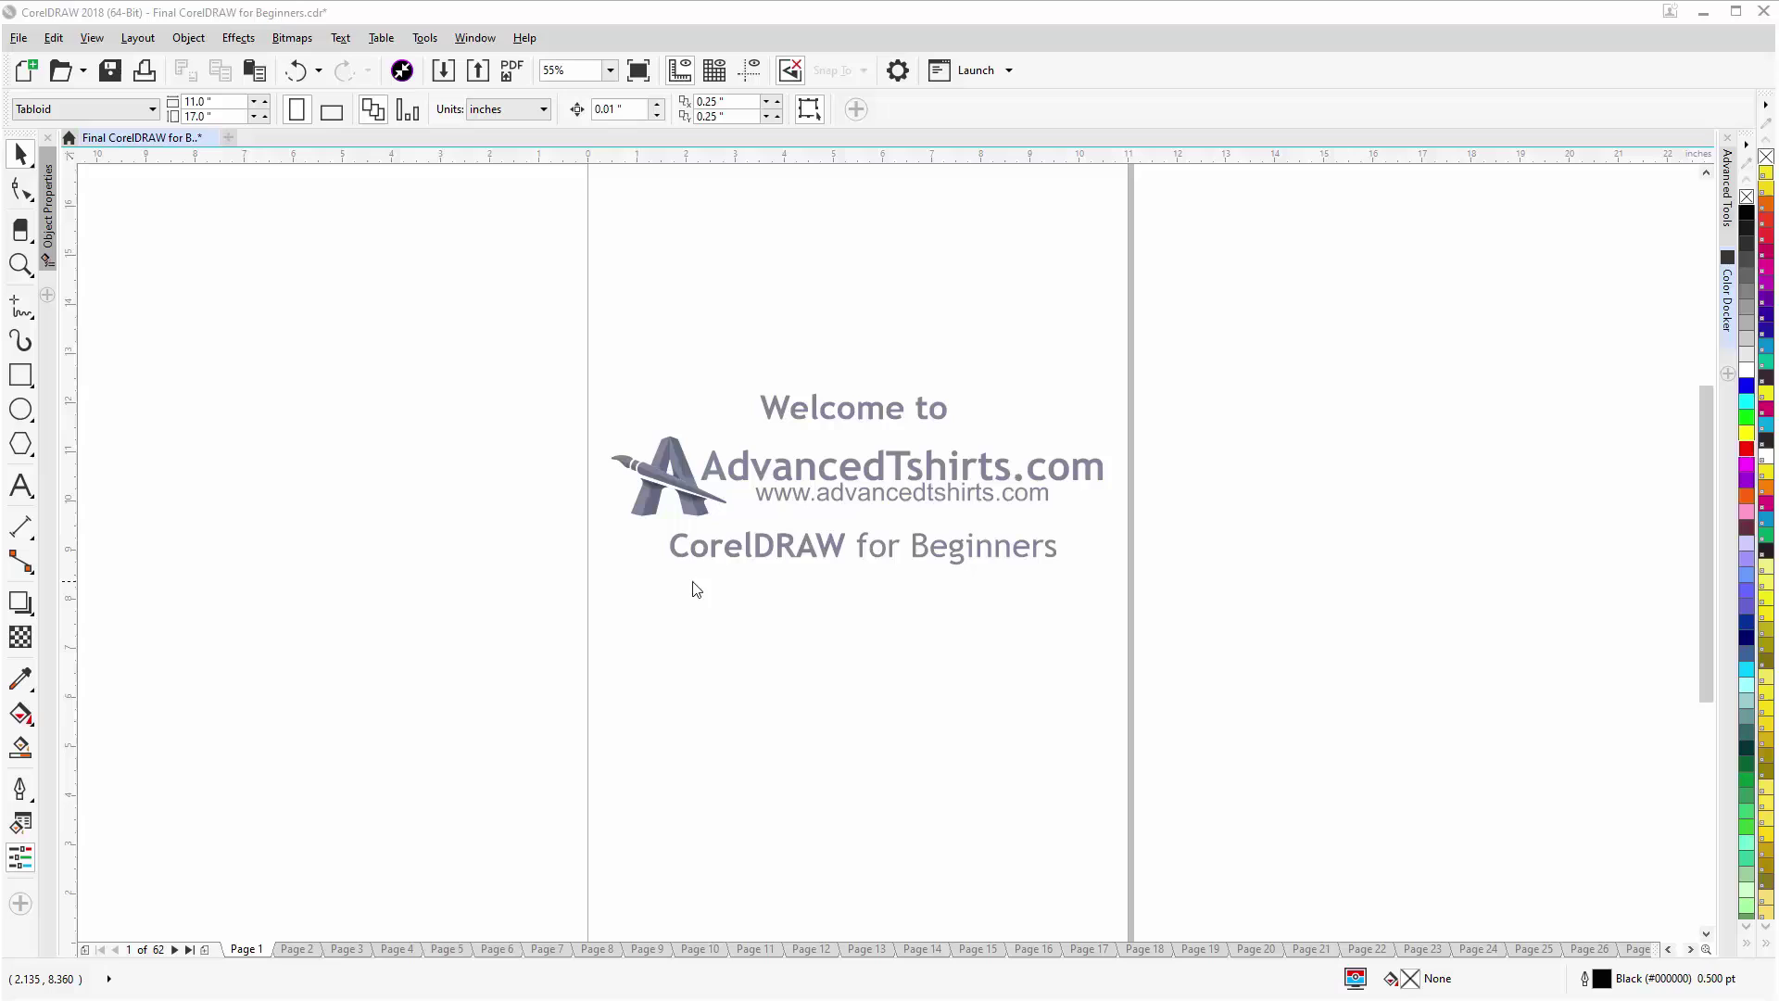
Step: Go to page 34, The Smart Fill Tool lesson with the circles and racing logos
click(404, 957)
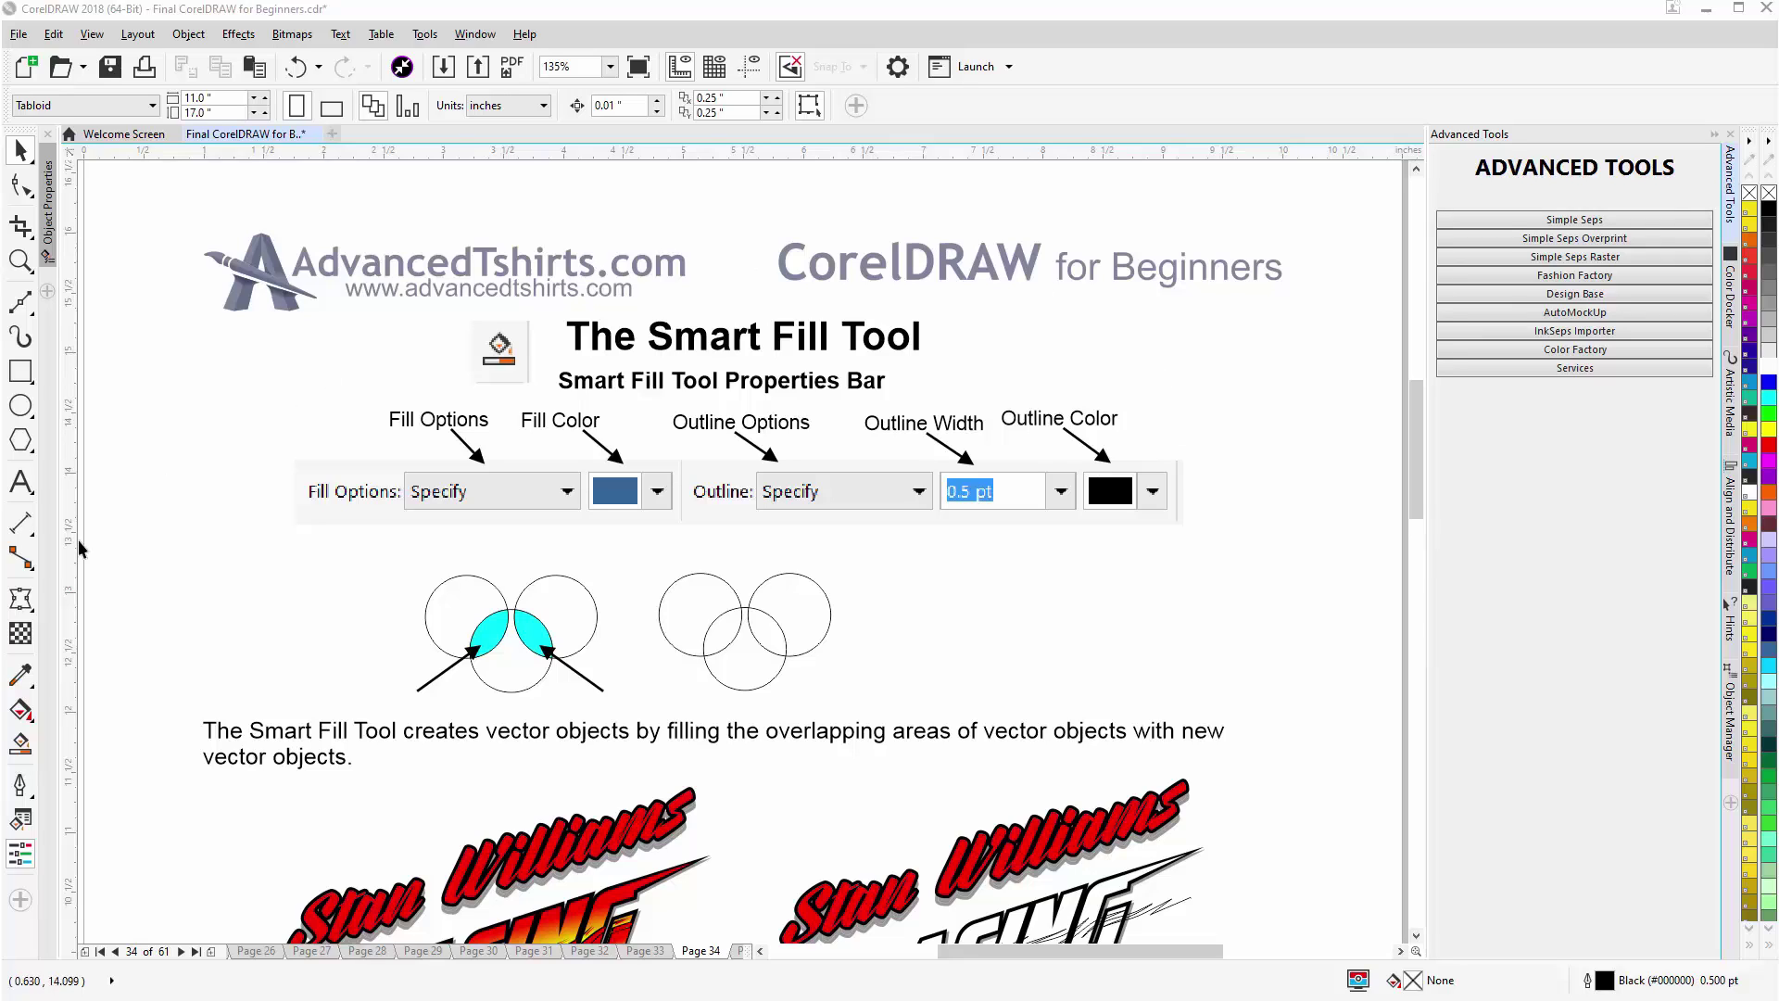
Step: Choose the Smart Fill tool and confirm a specified blue fill with a 0.5 pt black outline
click(22, 749)
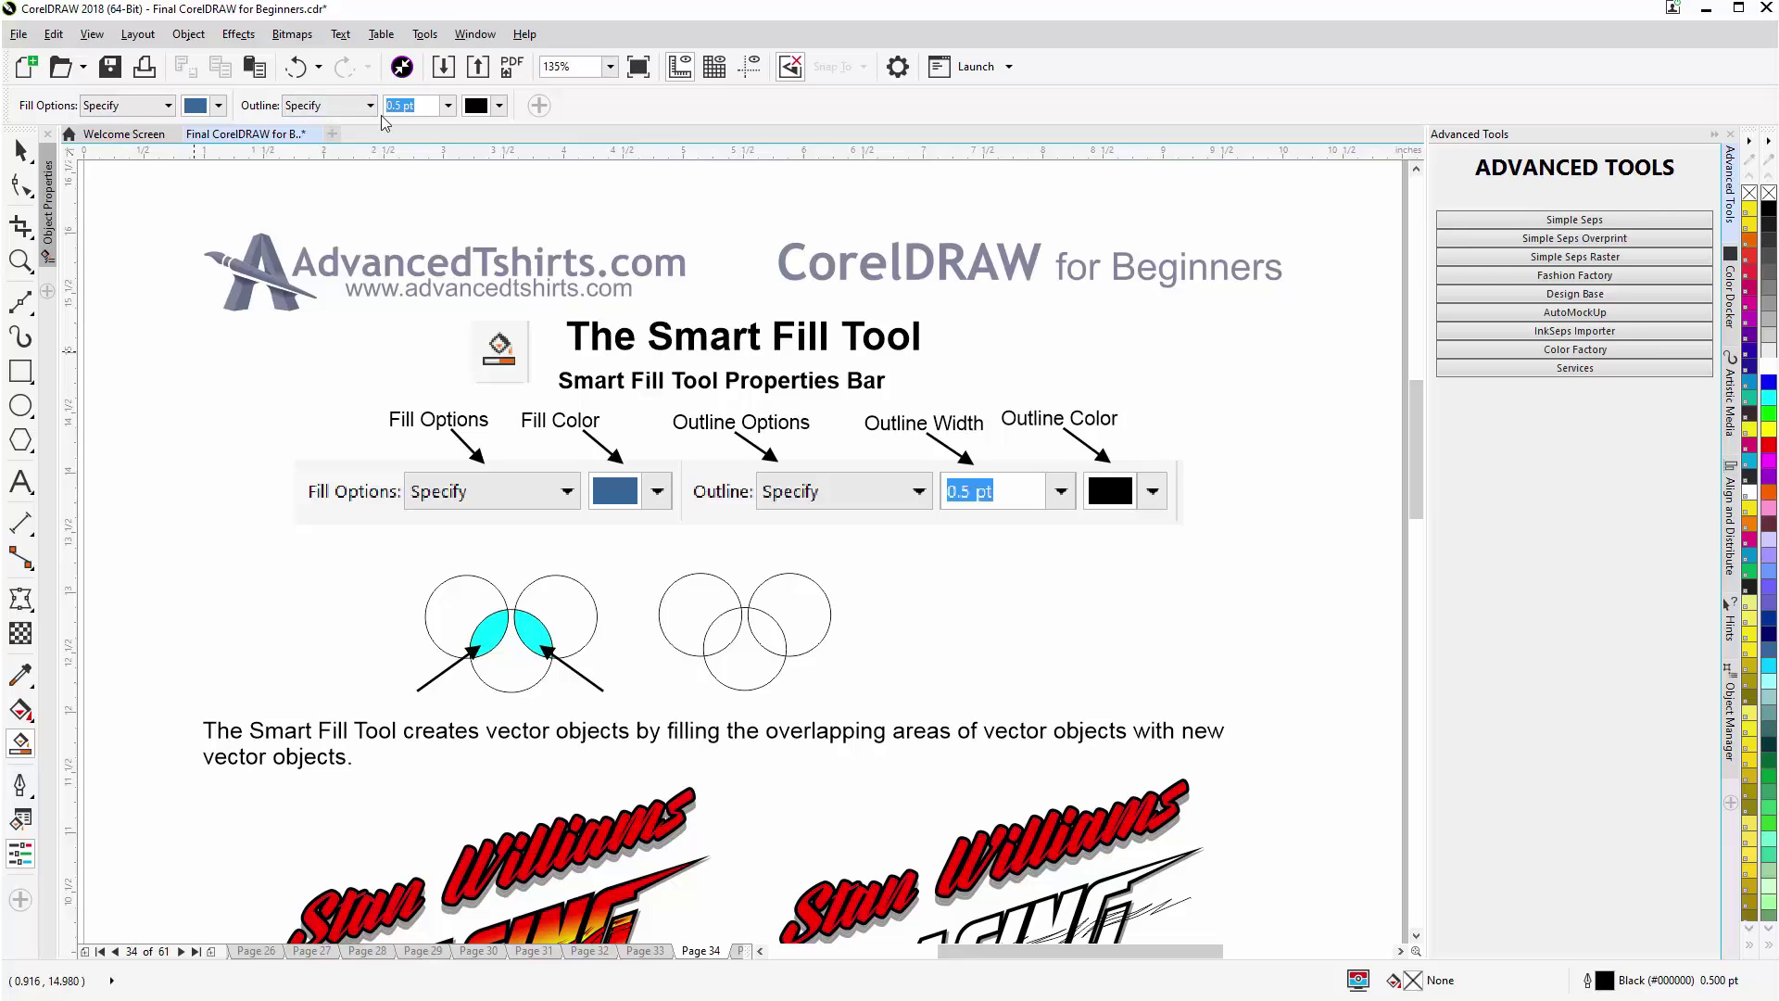
click(166, 108)
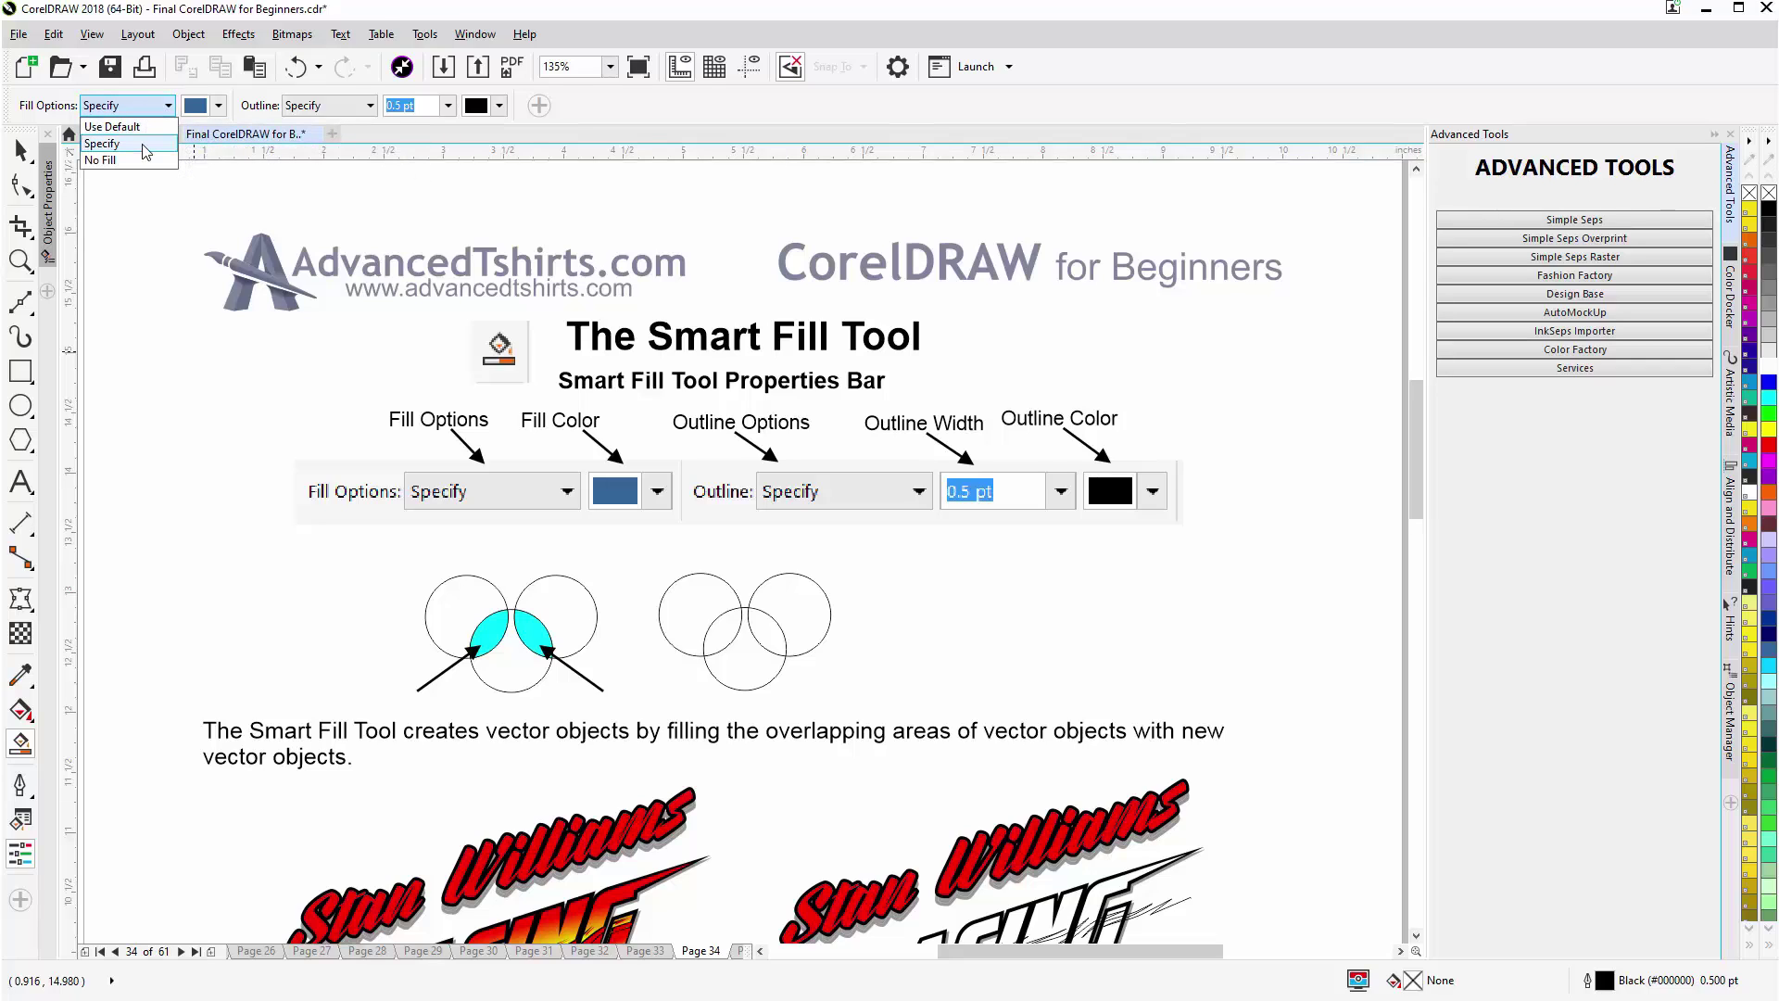
click(221, 109)
click(221, 107)
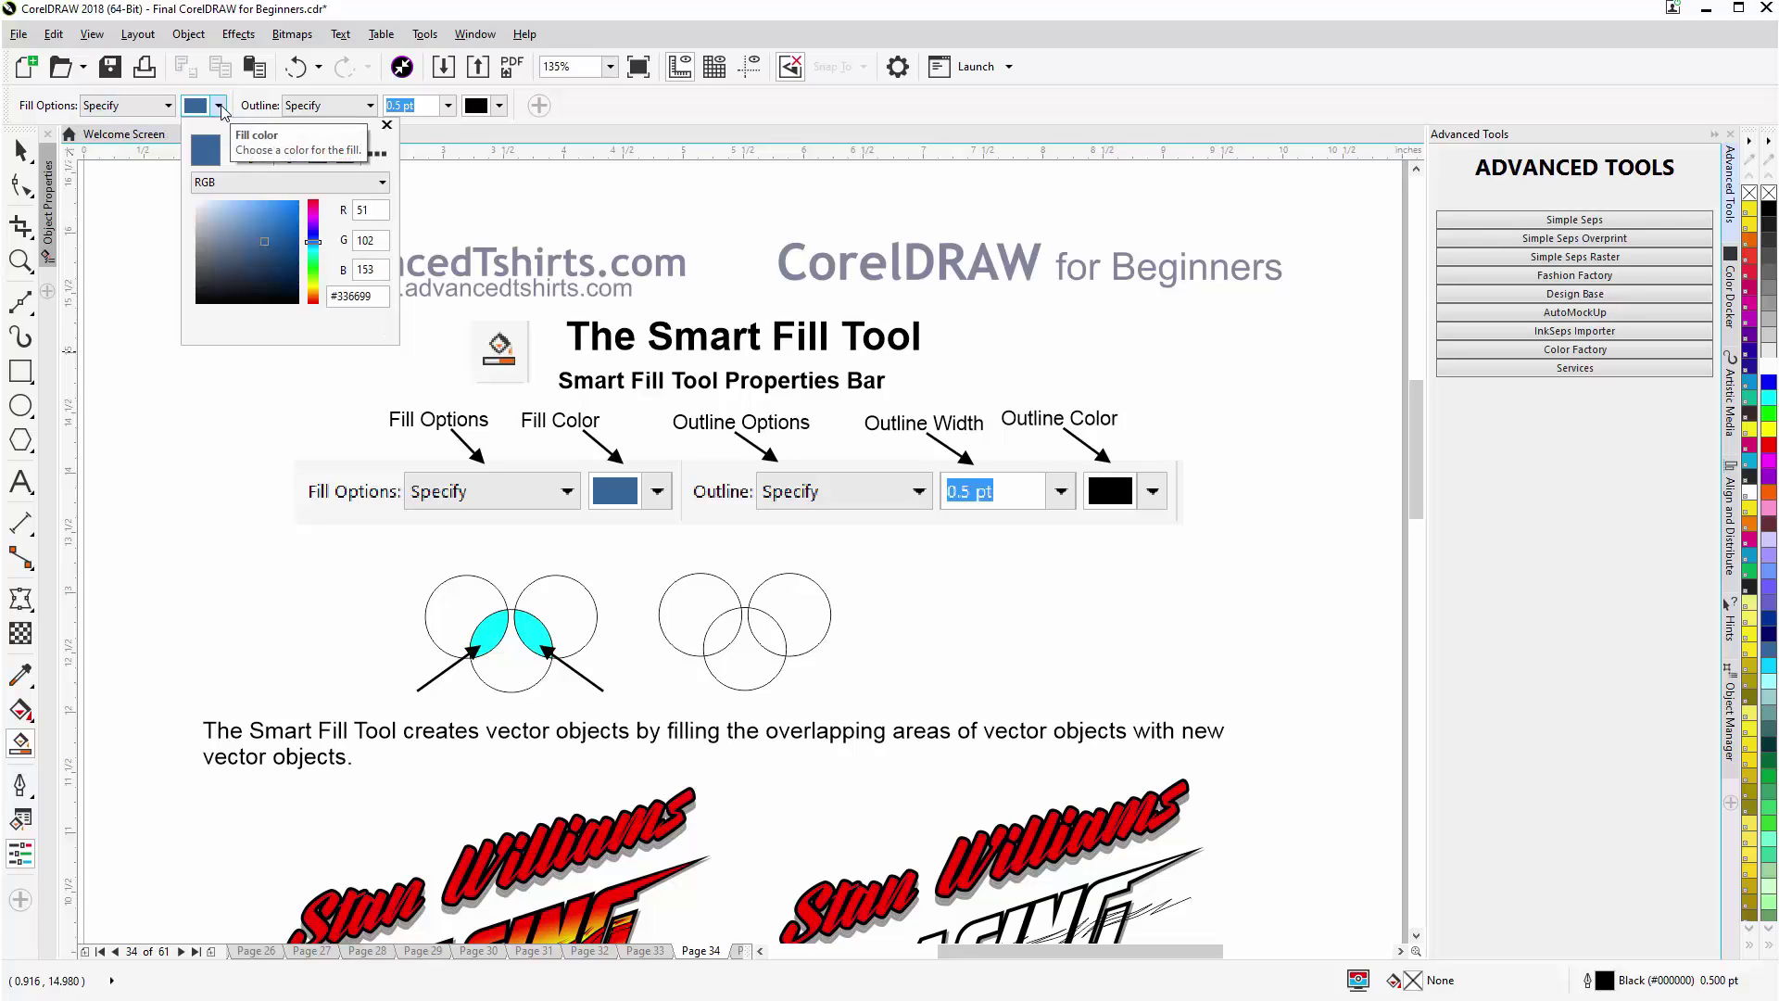
click(304, 109)
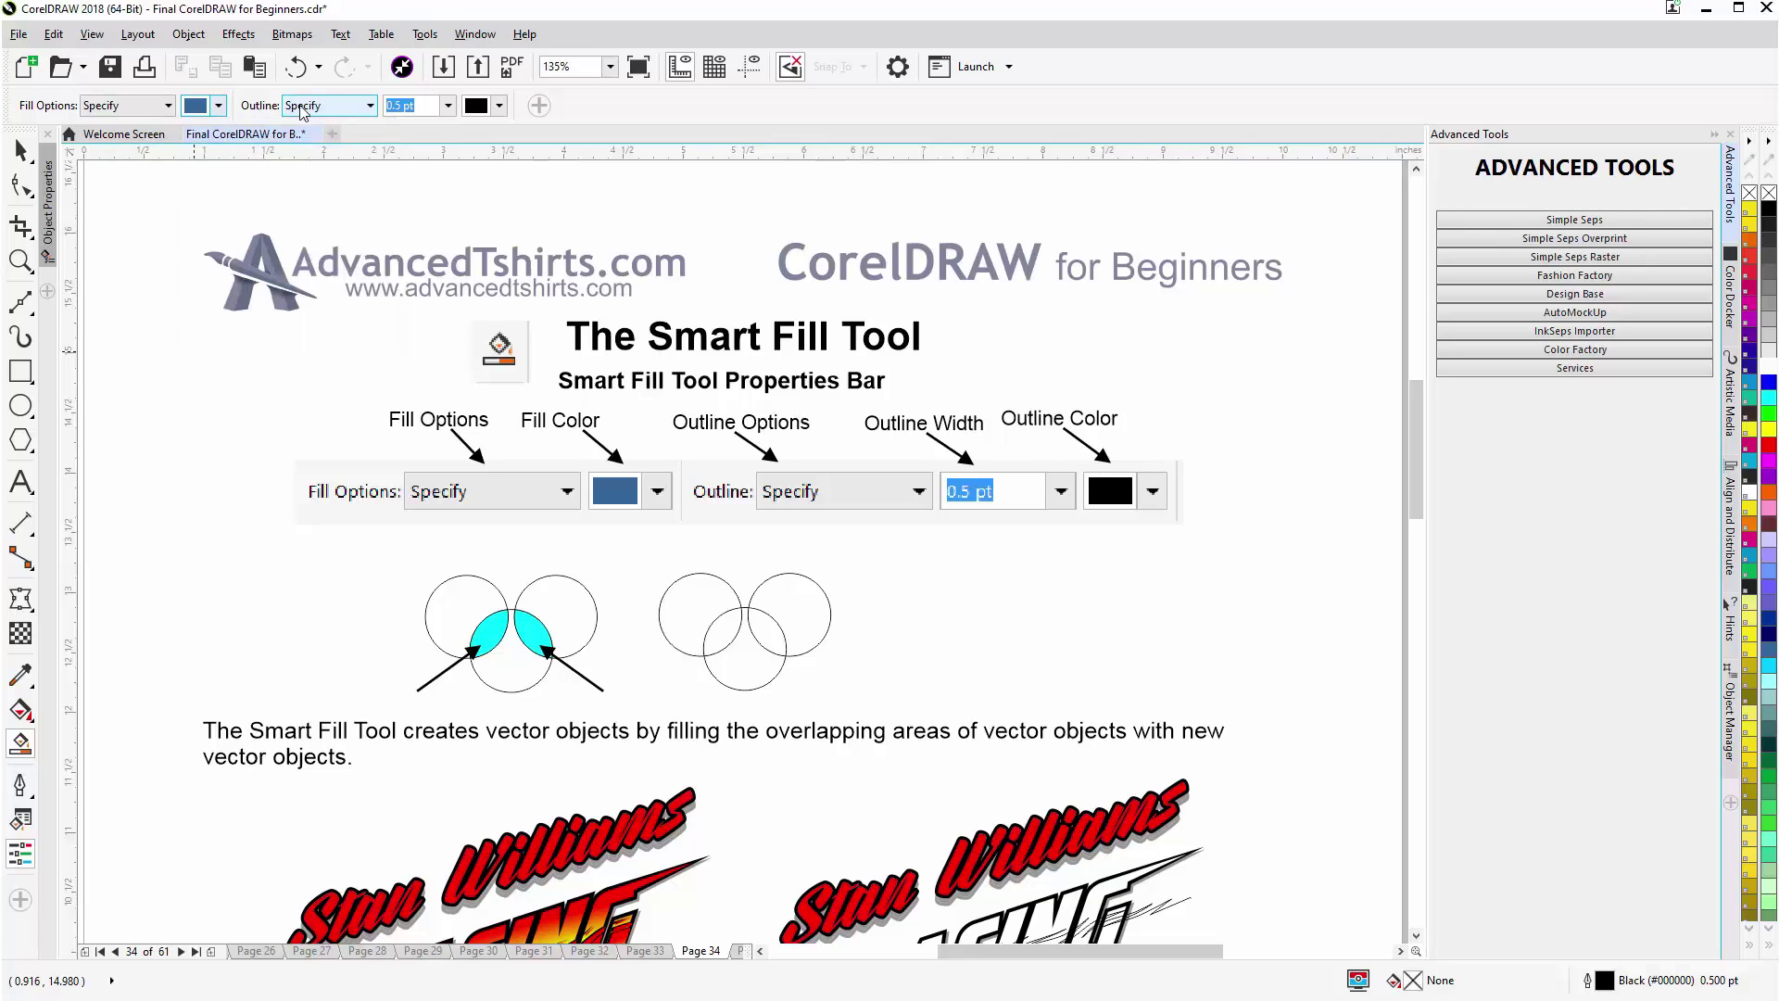
click(370, 107)
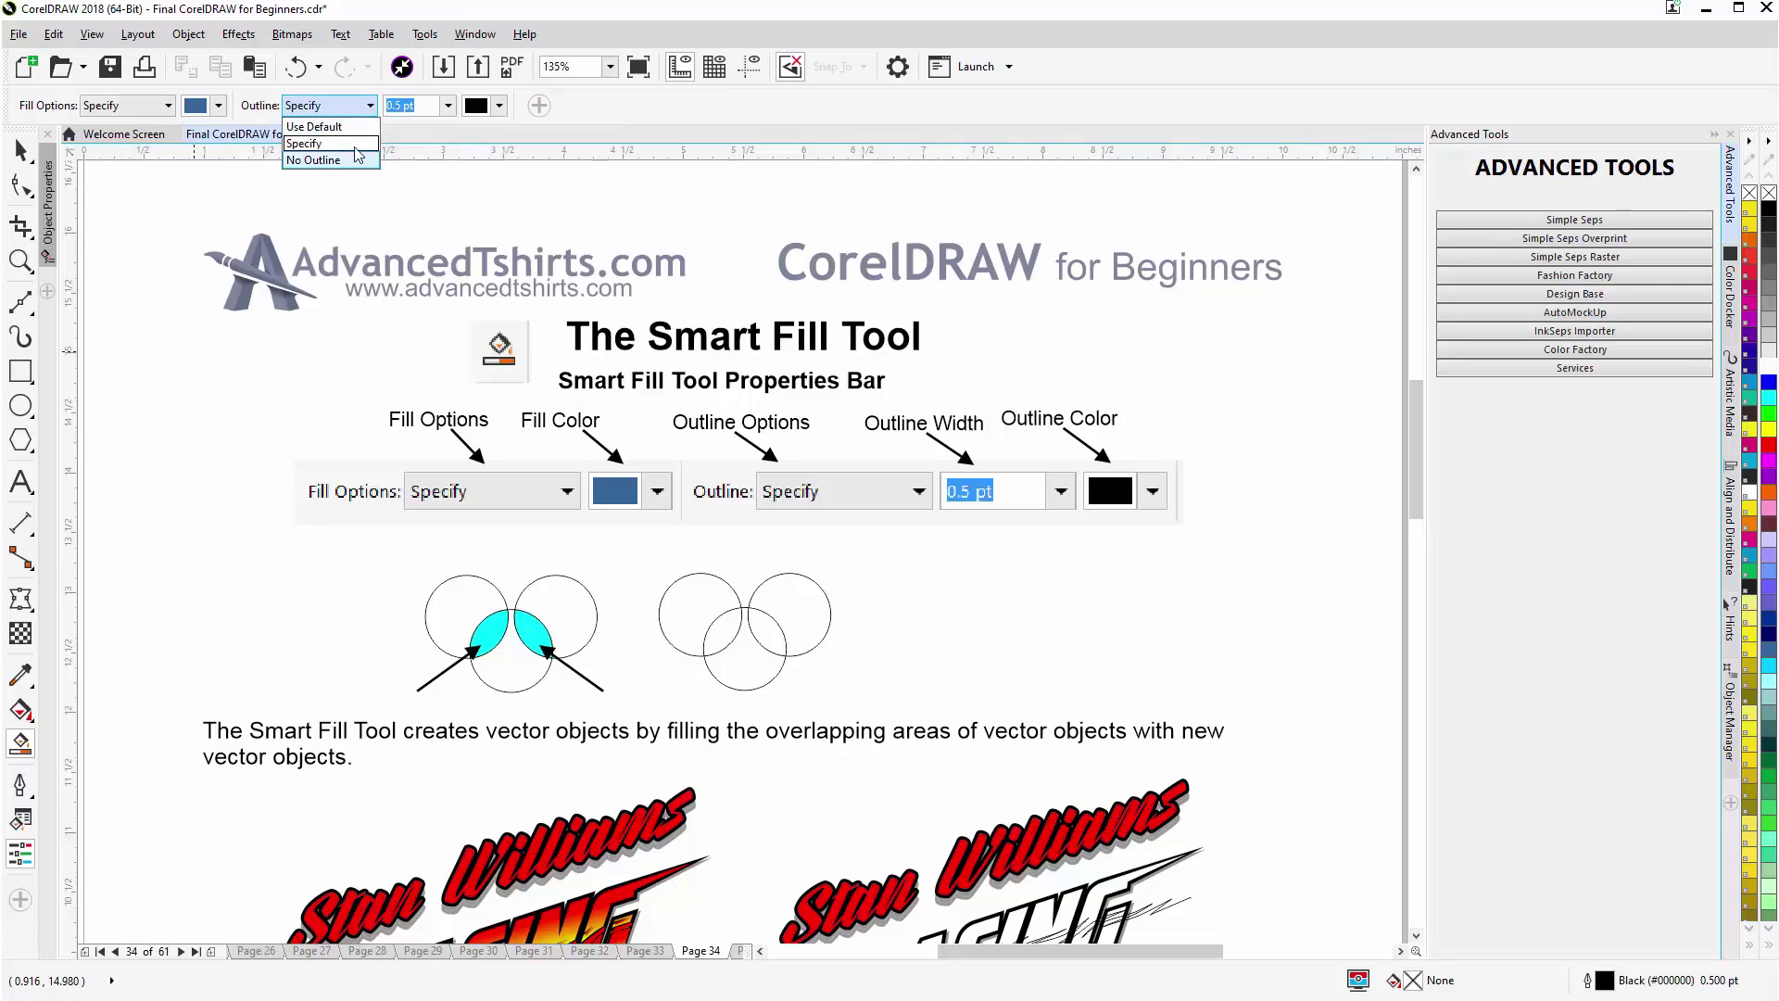
click(448, 108)
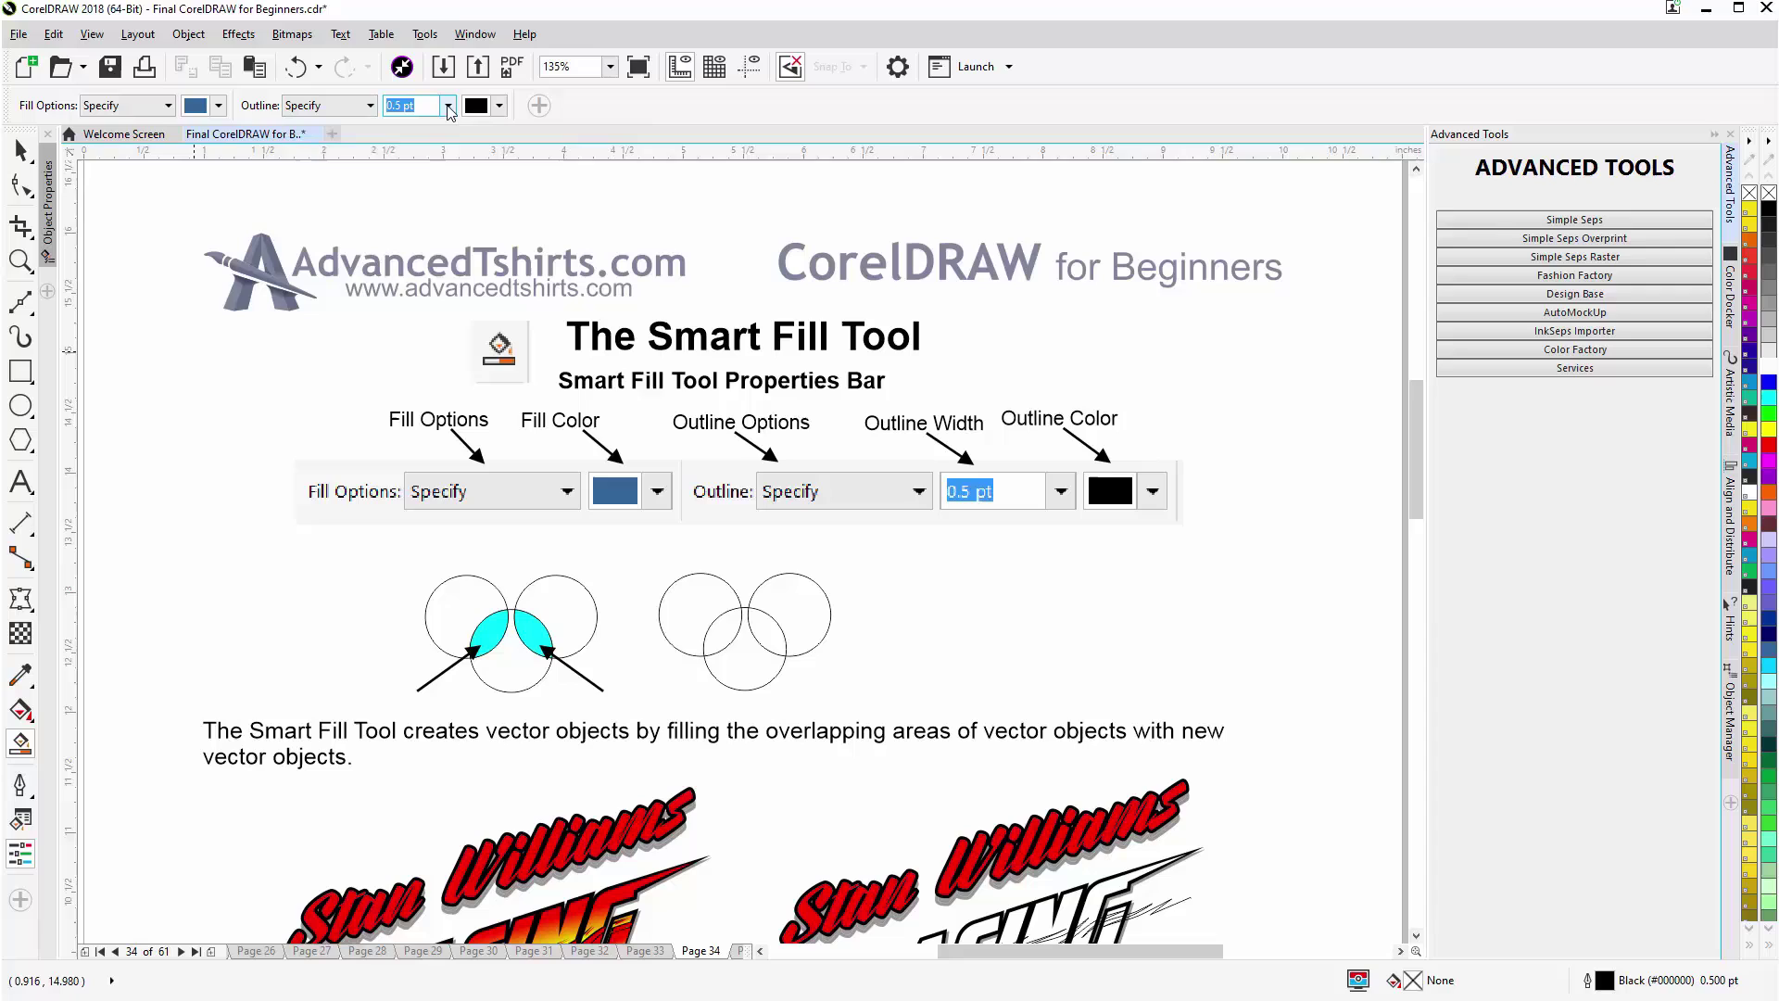
click(449, 108)
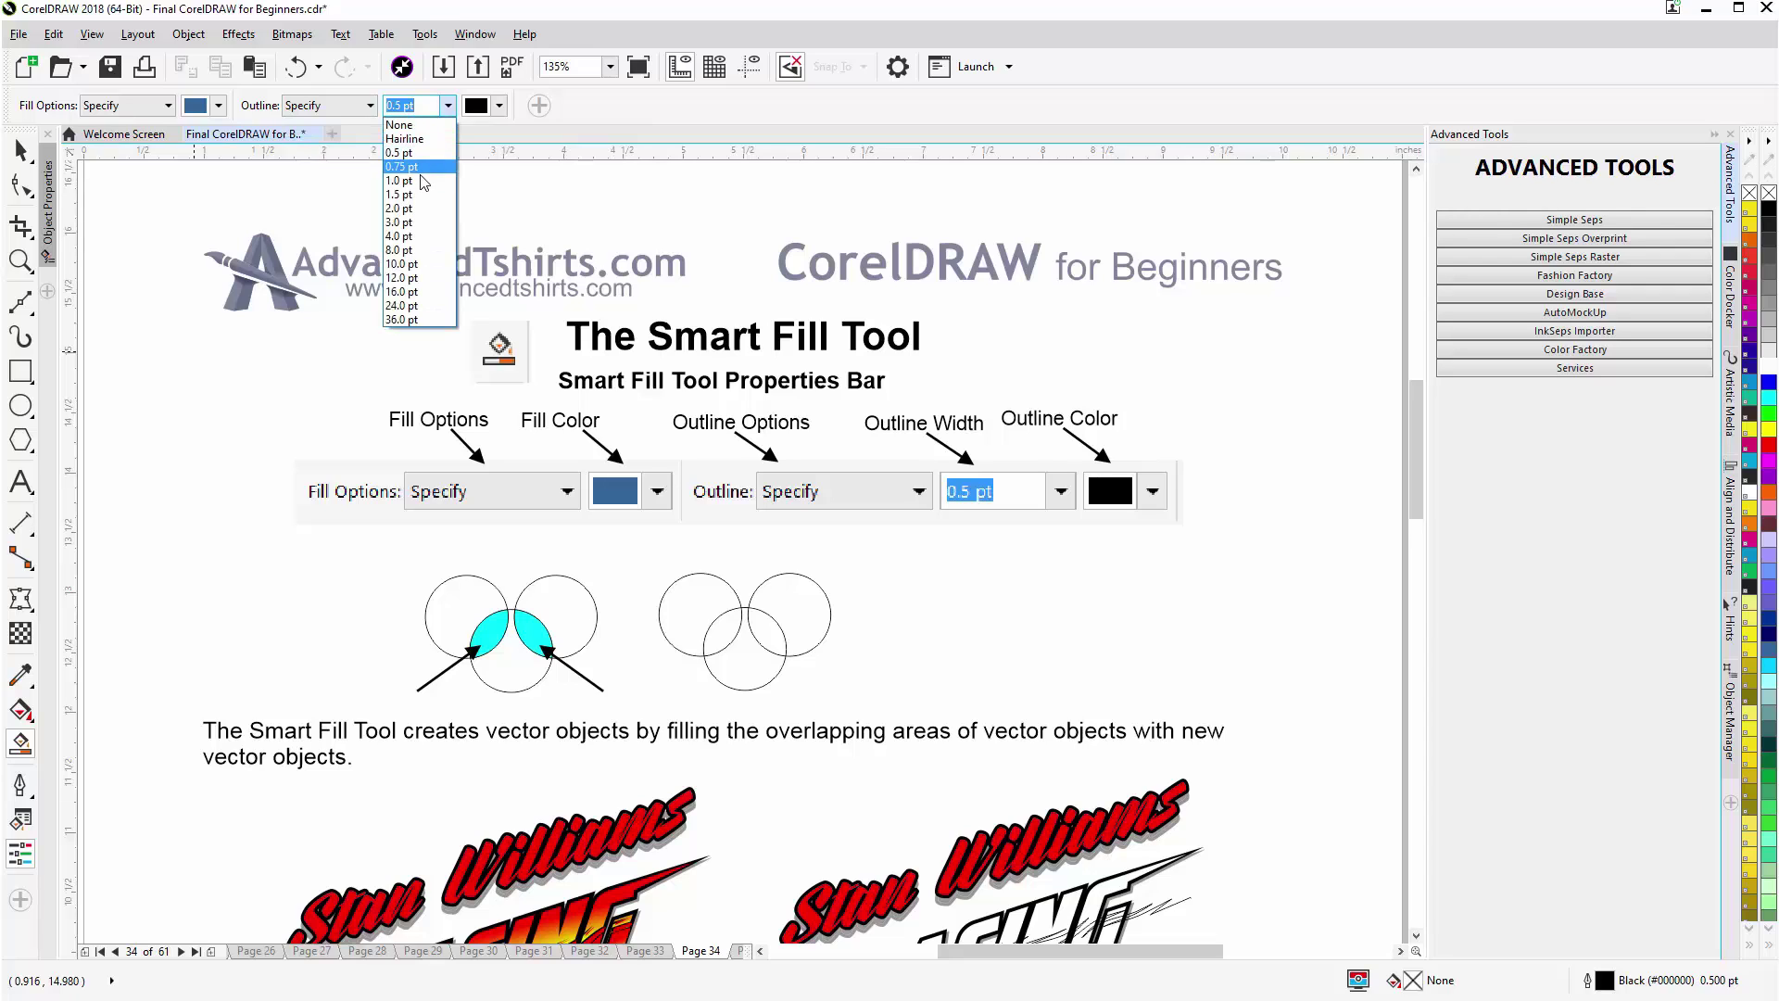
click(503, 108)
click(502, 109)
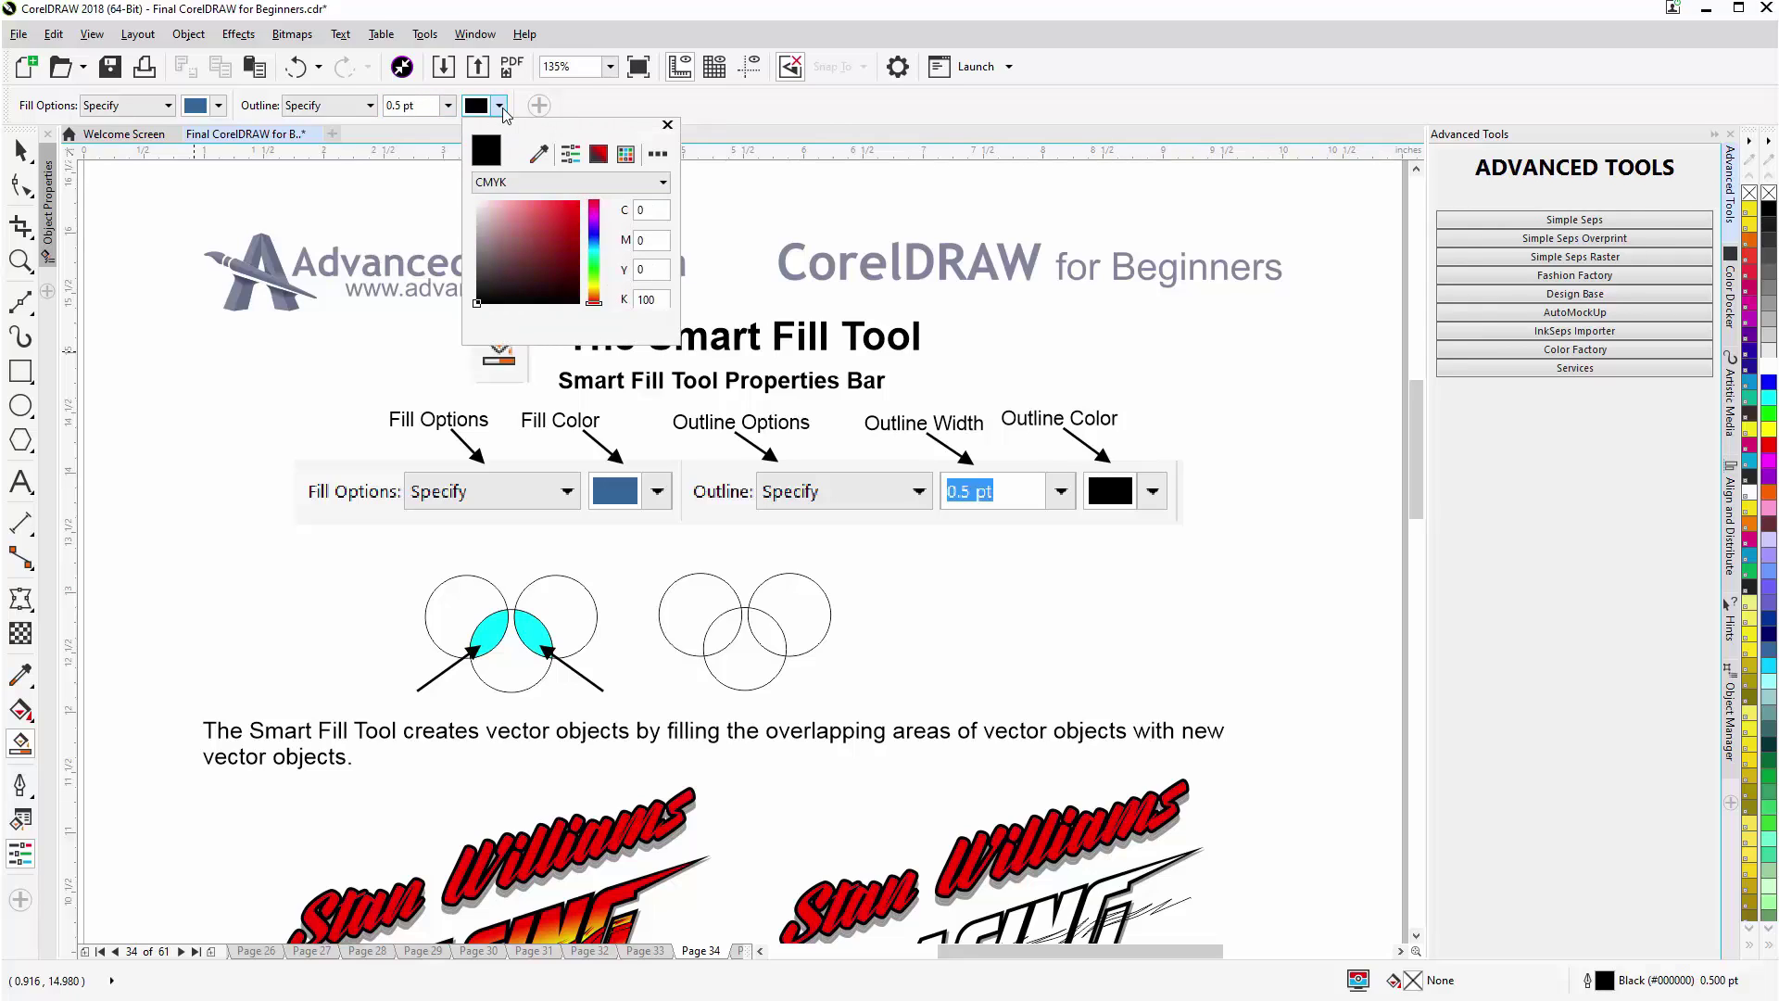
Step: Smart-fill the left-bottom and right-bottom overlaps and the top-right crescent in Desert Blue
click(502, 107)
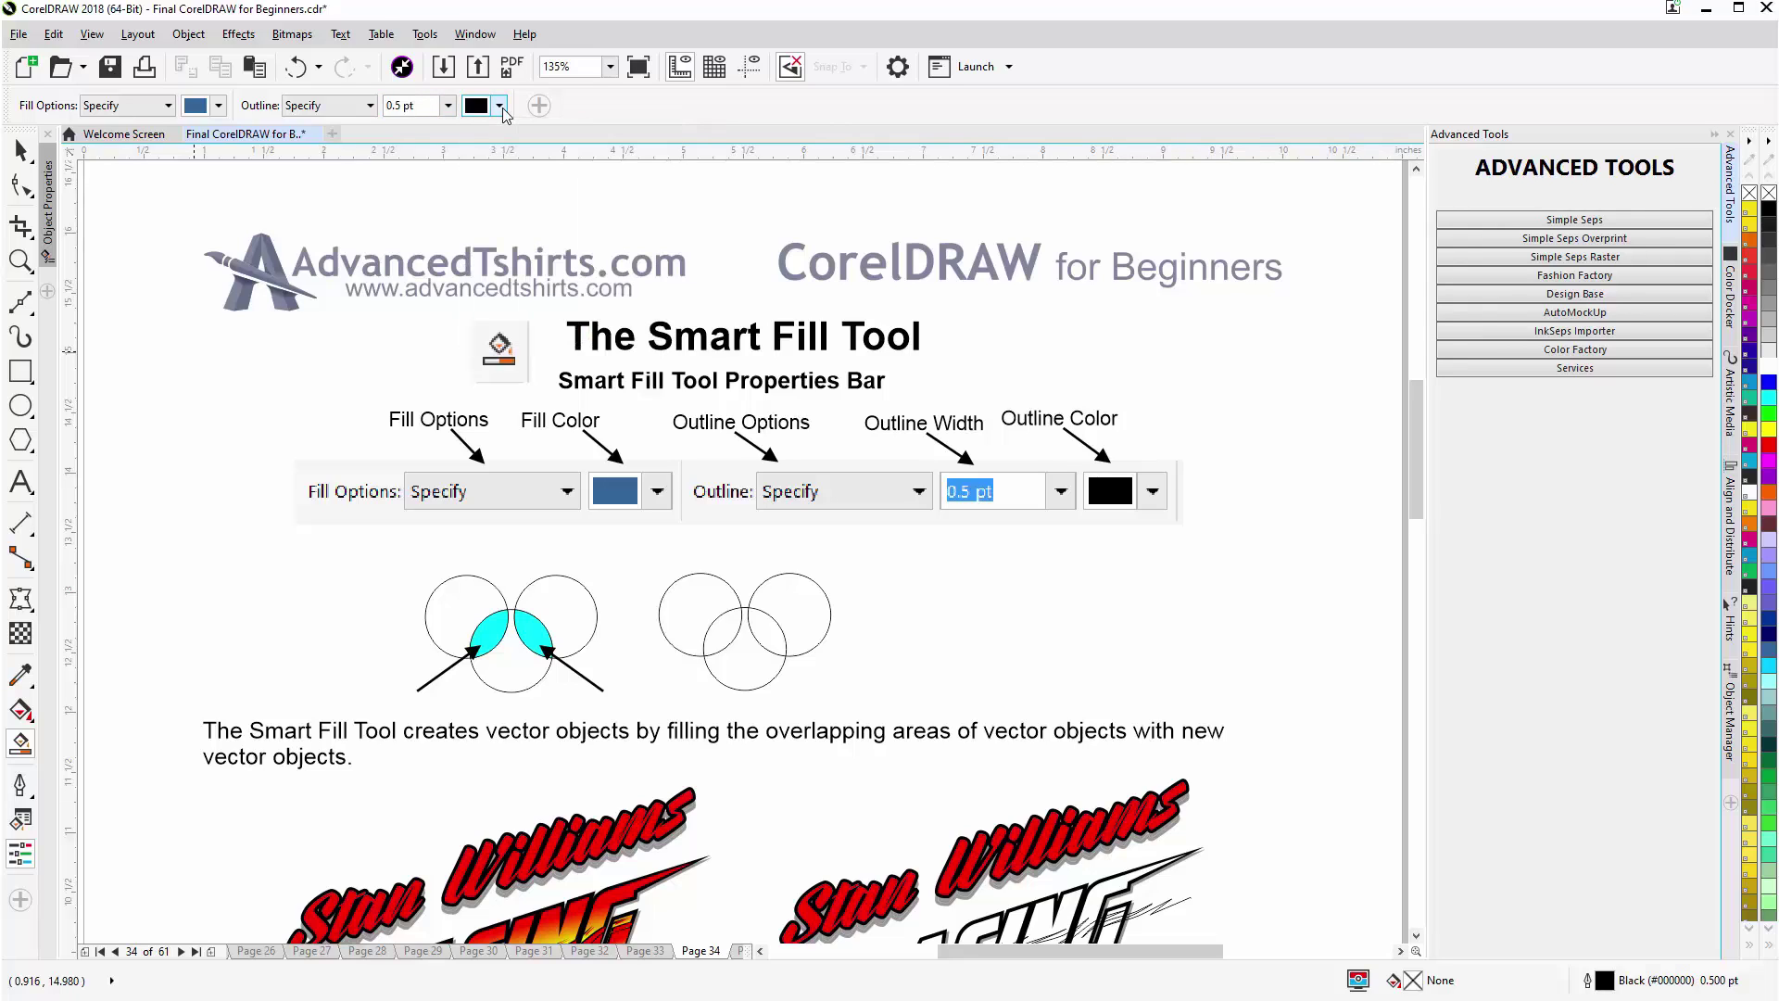
click(722, 634)
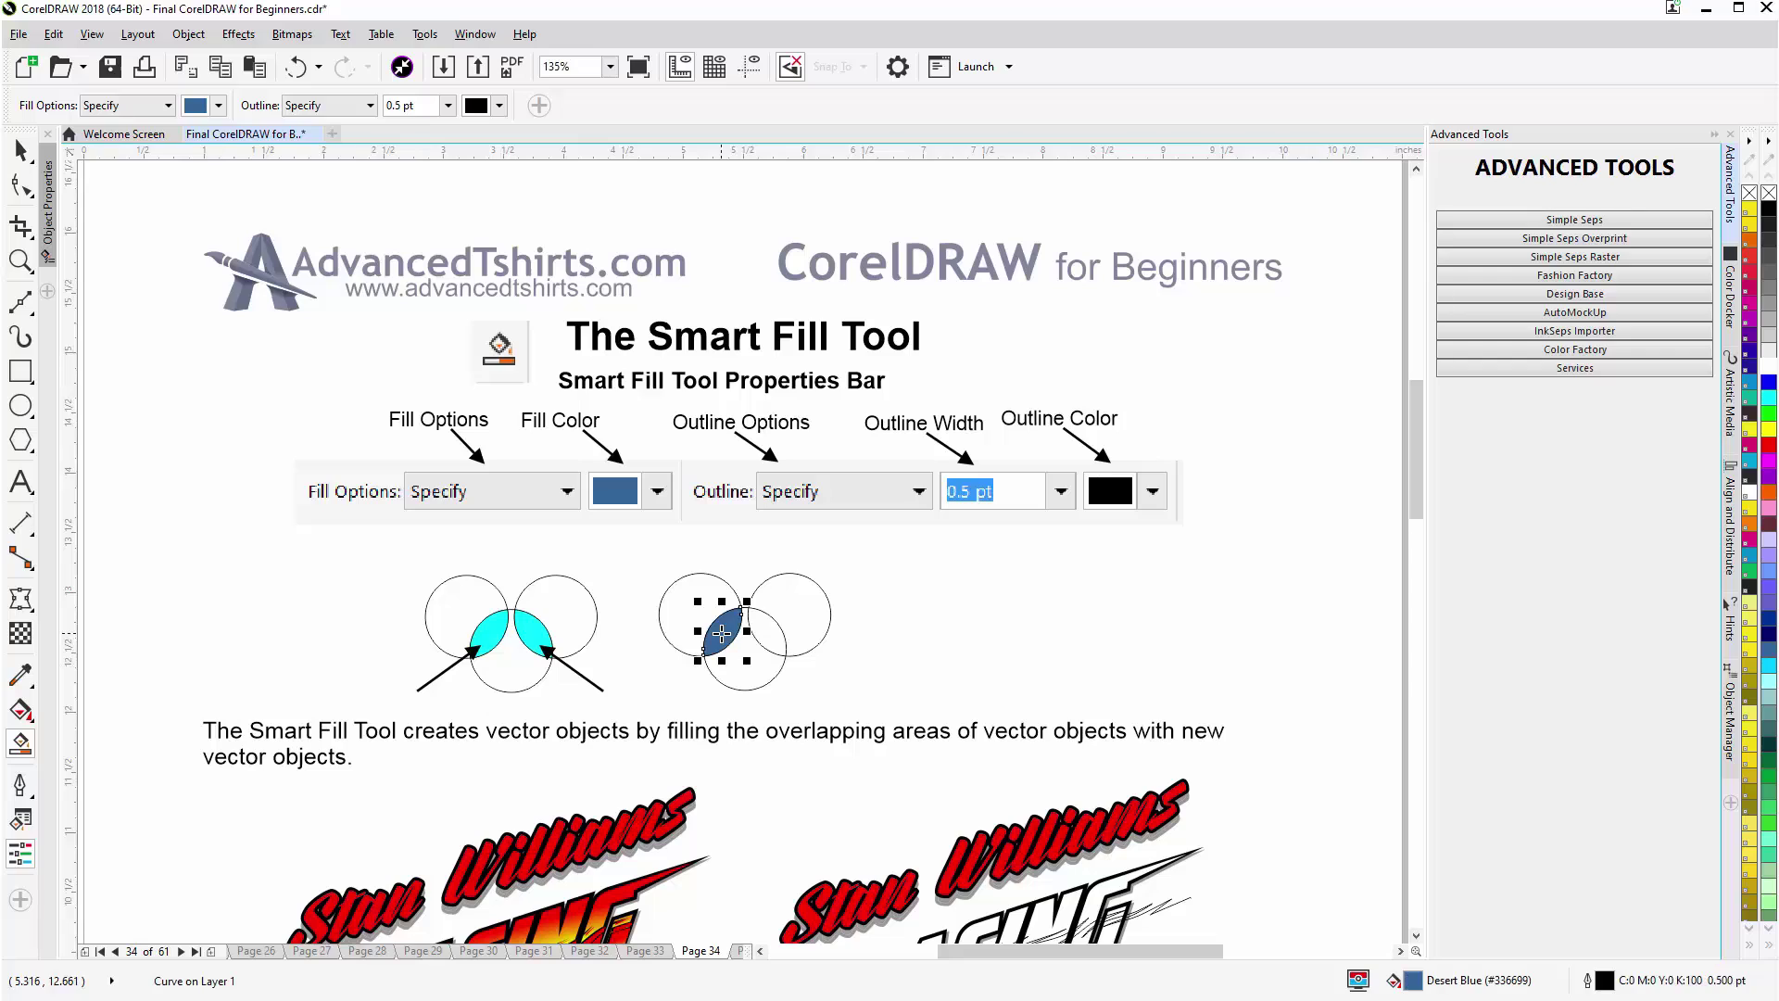
click(772, 631)
click(792, 606)
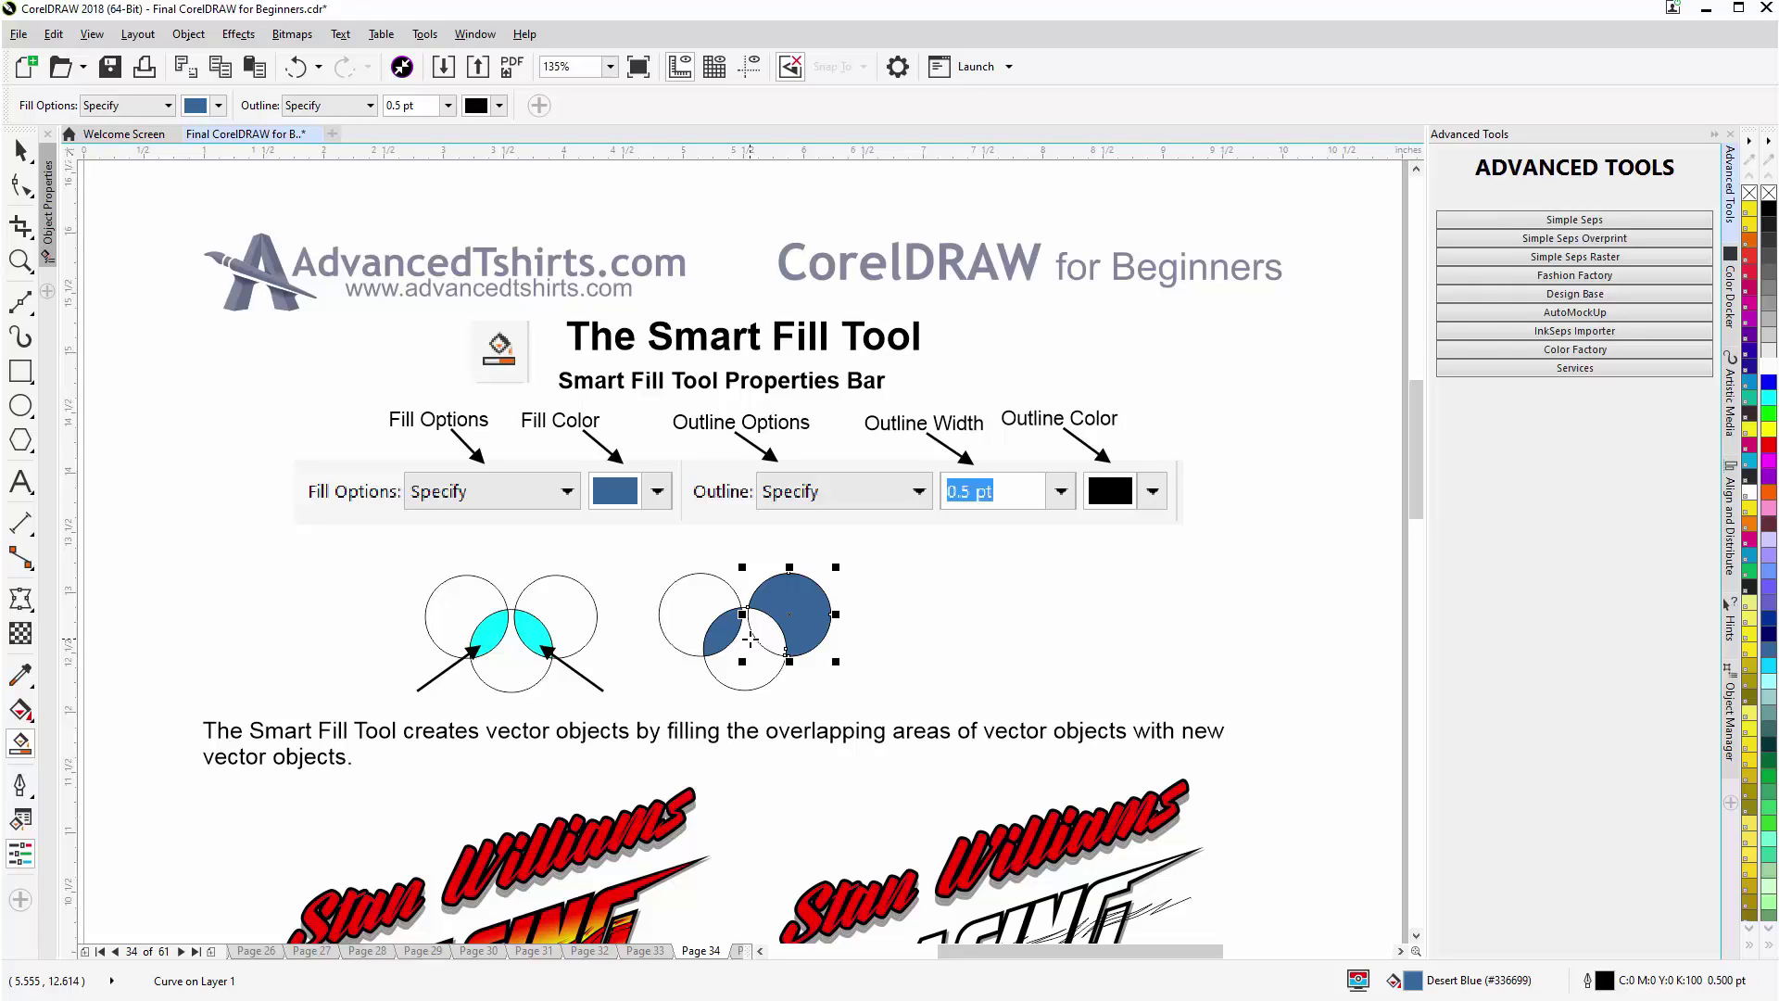
Step: Scroll down and zoom to 250% on the right-hand Stan Williams RACING logo and star
drag(1414, 406, 1416, 450)
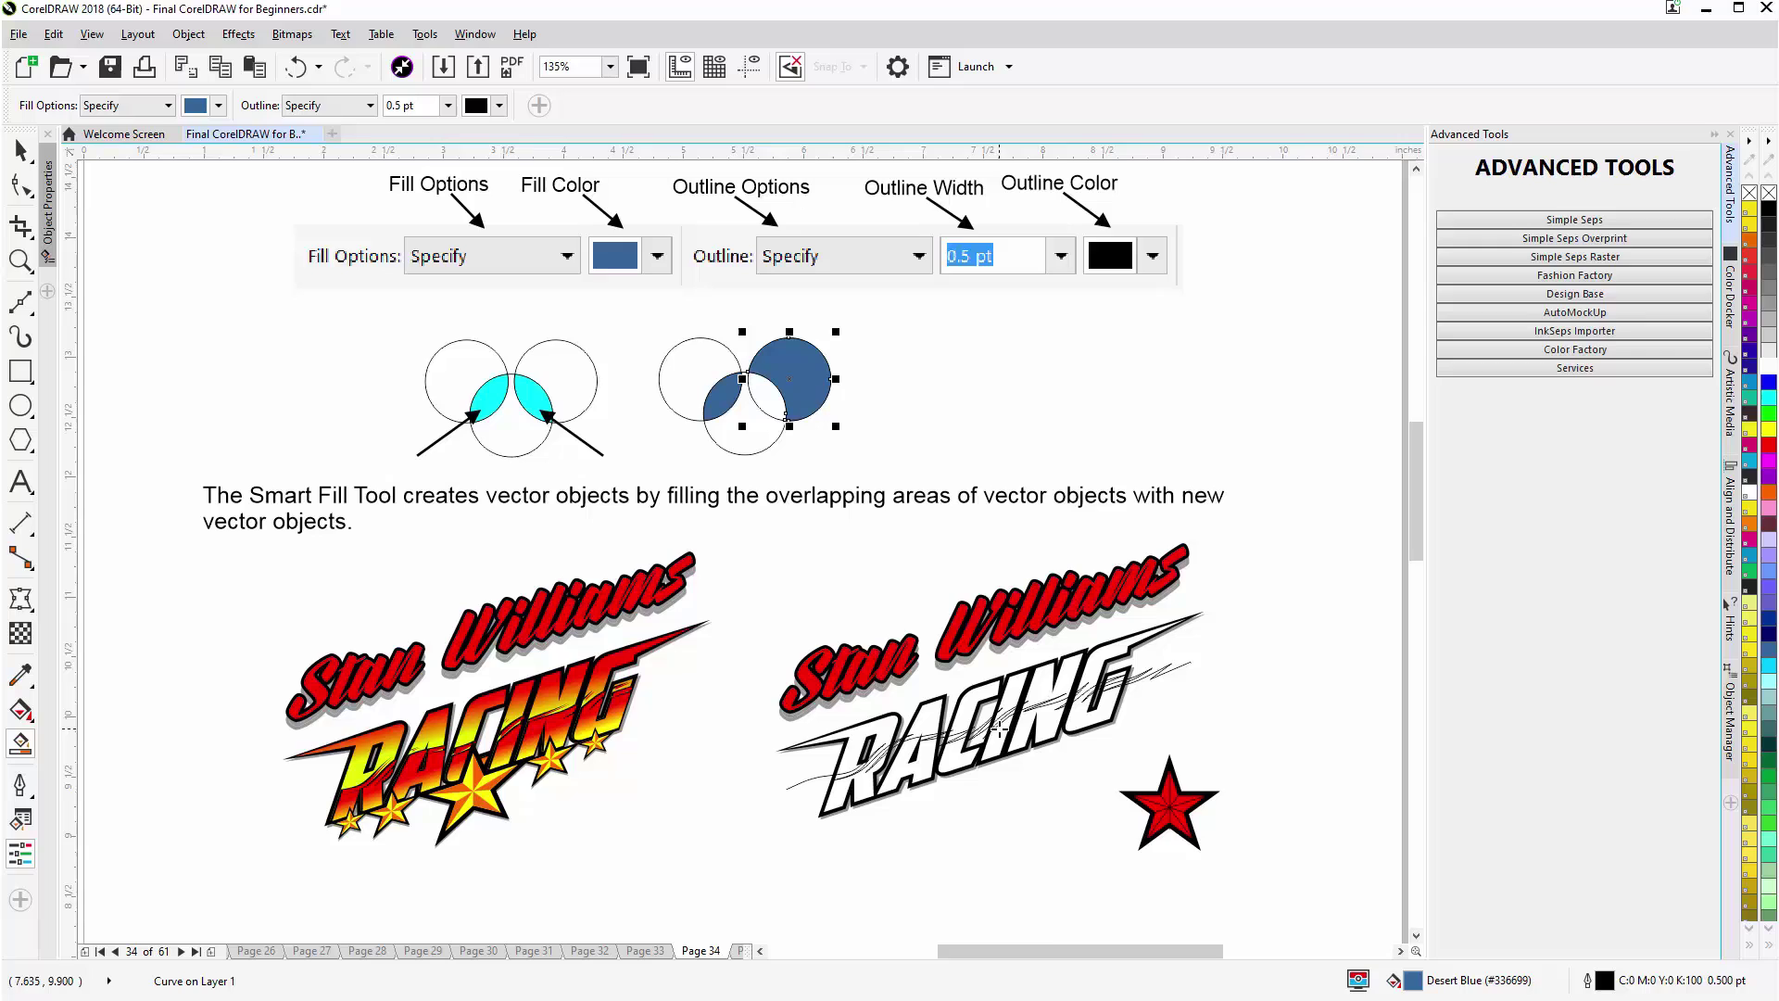
scroll(999, 729, up, 2)
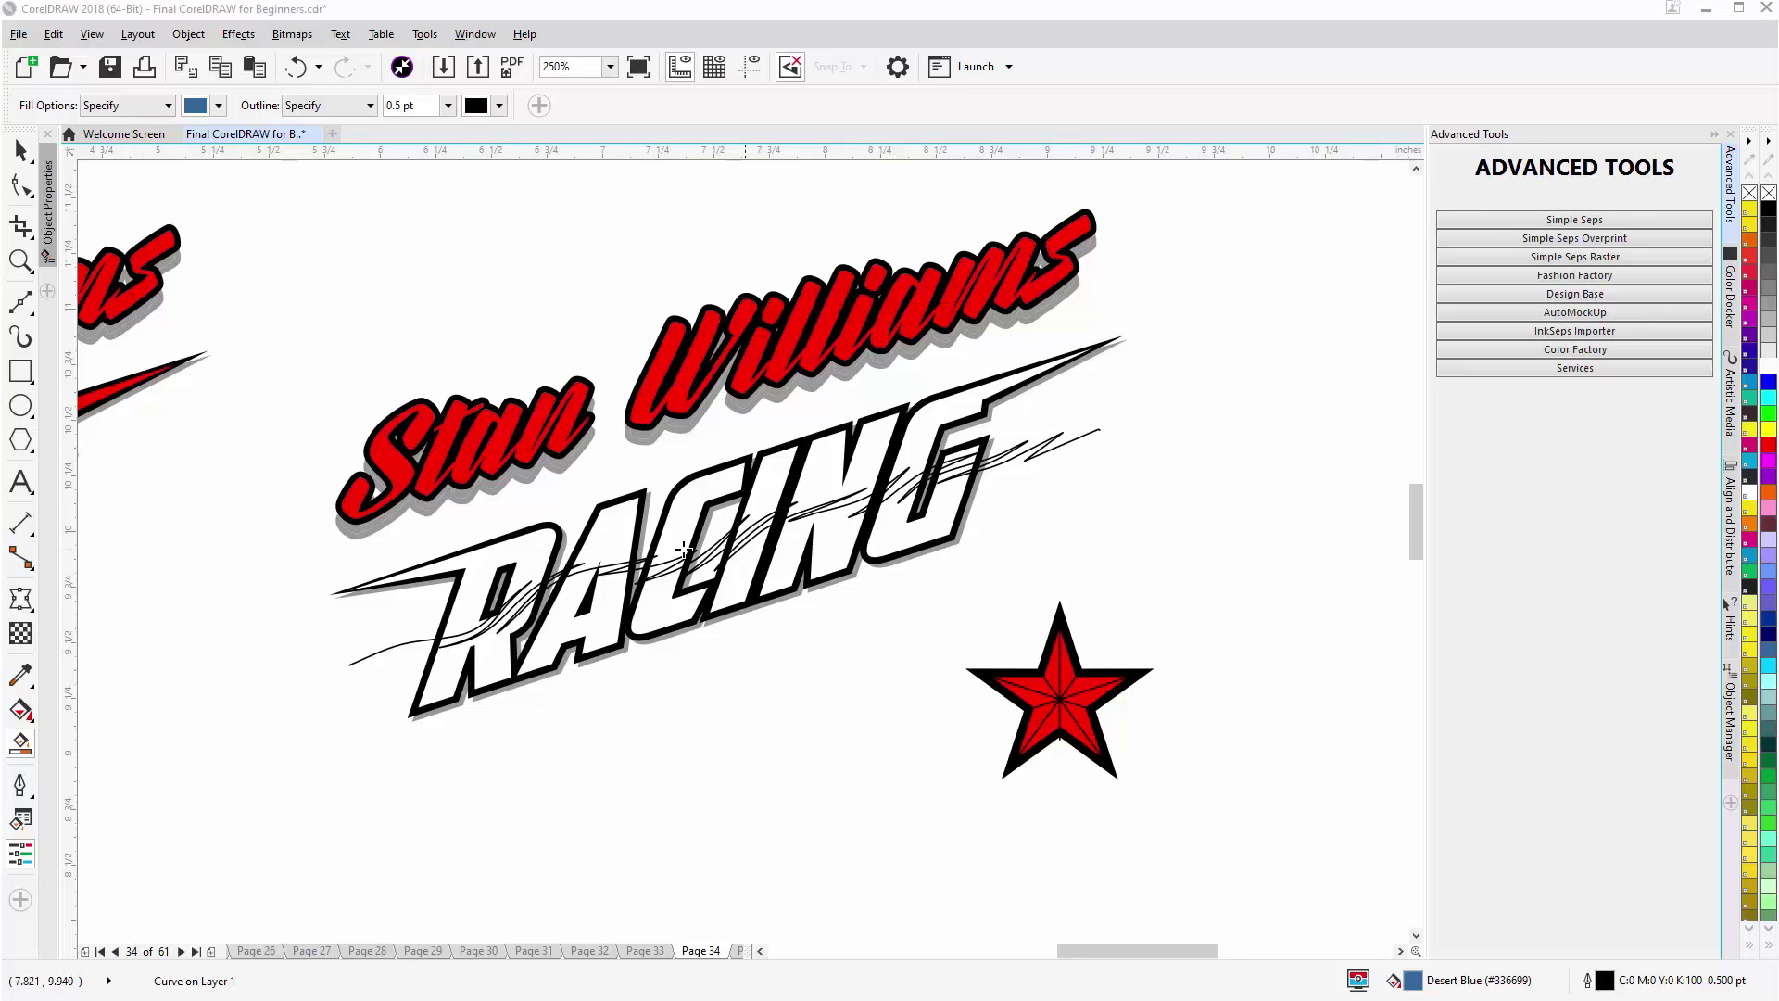
Step: Inspect the RACING logo and star in Wireframe view, then return to Enhanced view
click(91, 37)
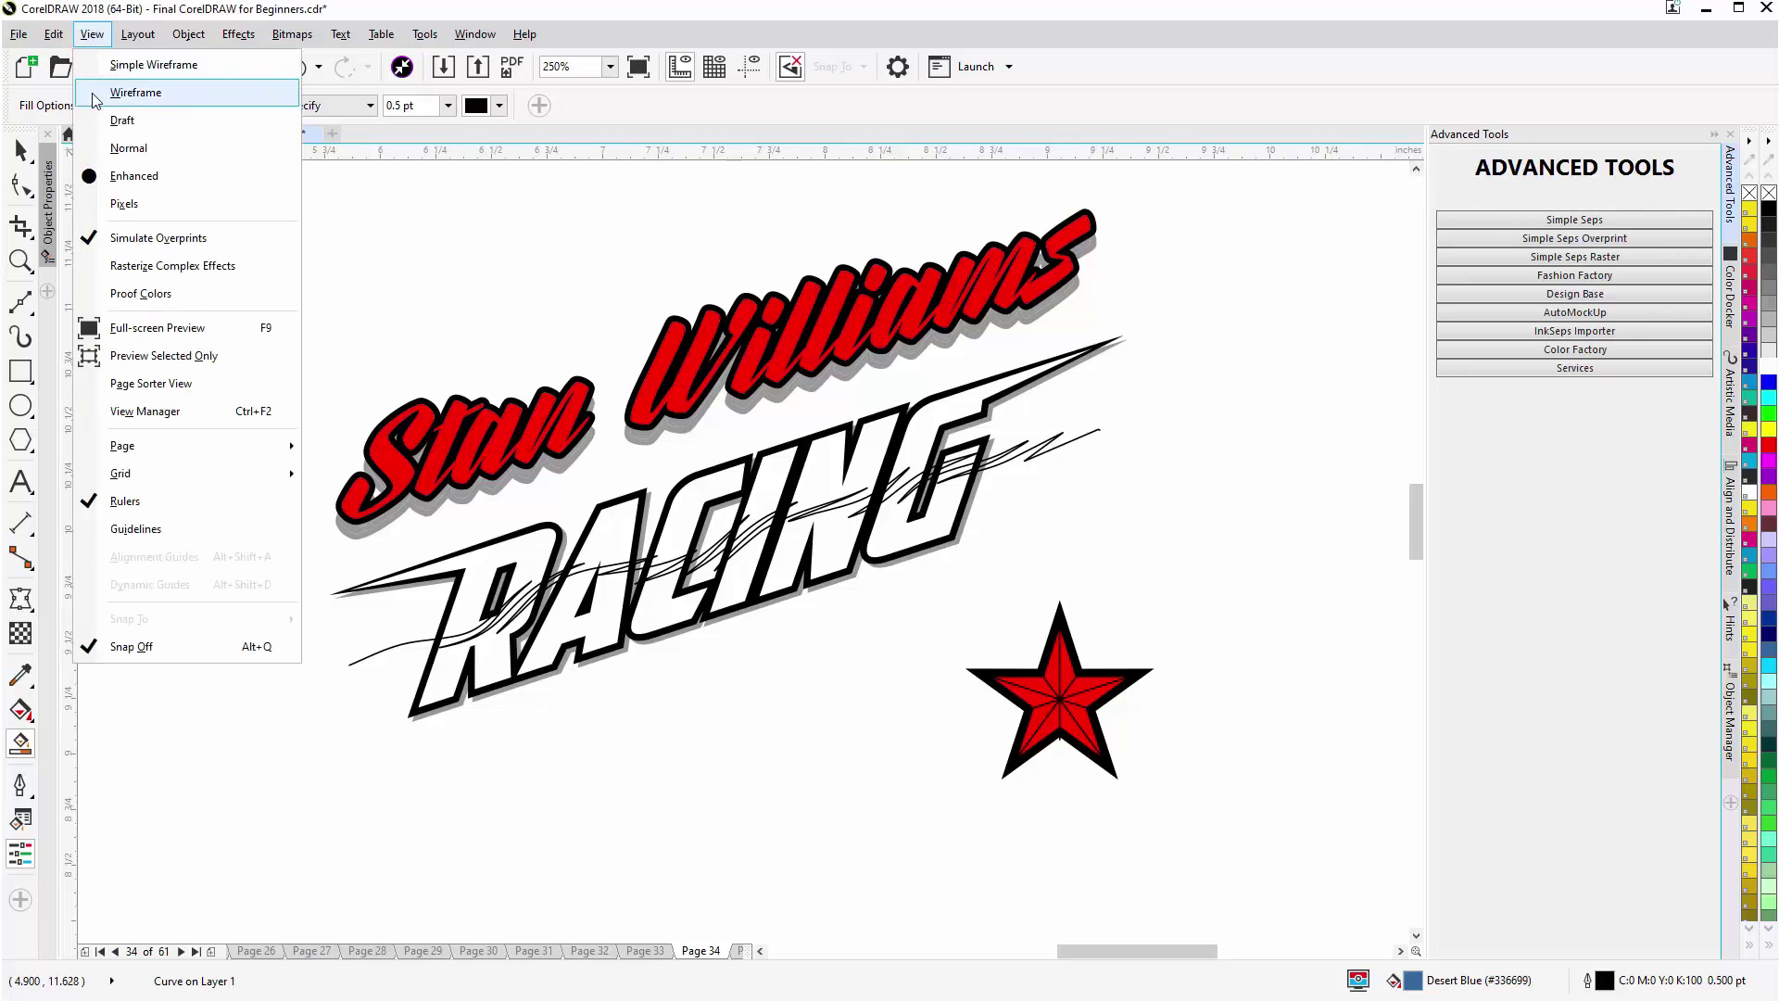
click(135, 93)
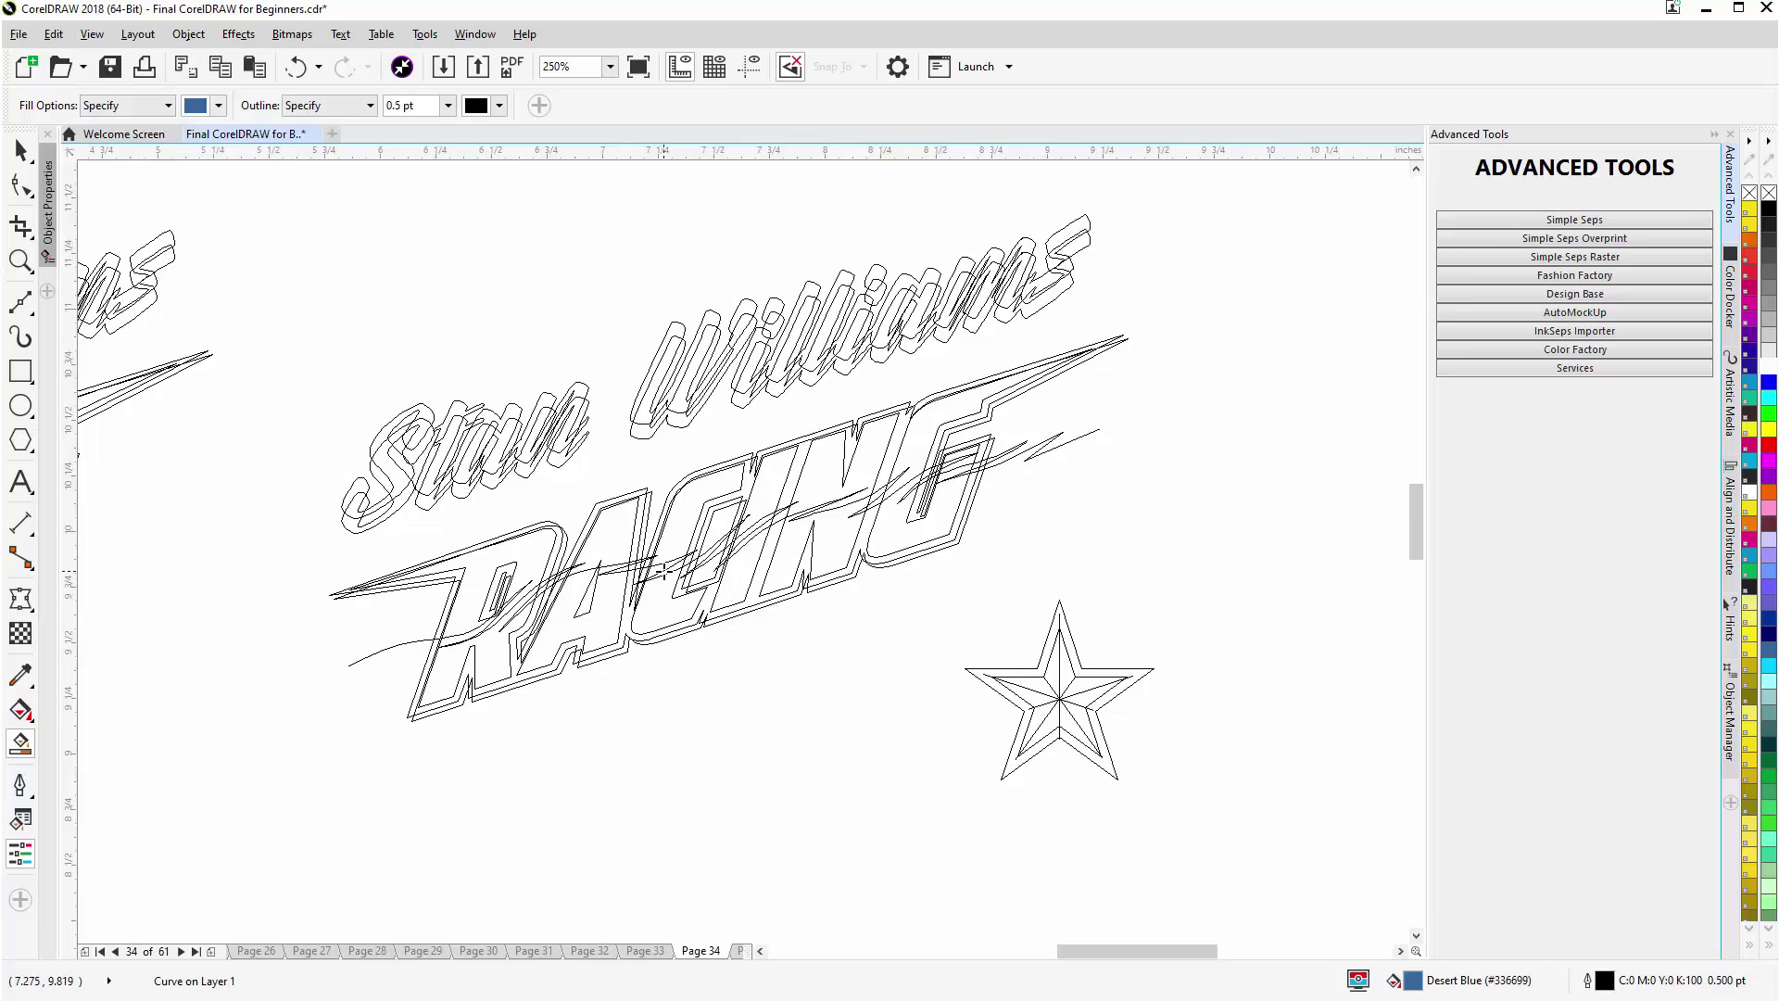
scroll(663, 571, up, 2)
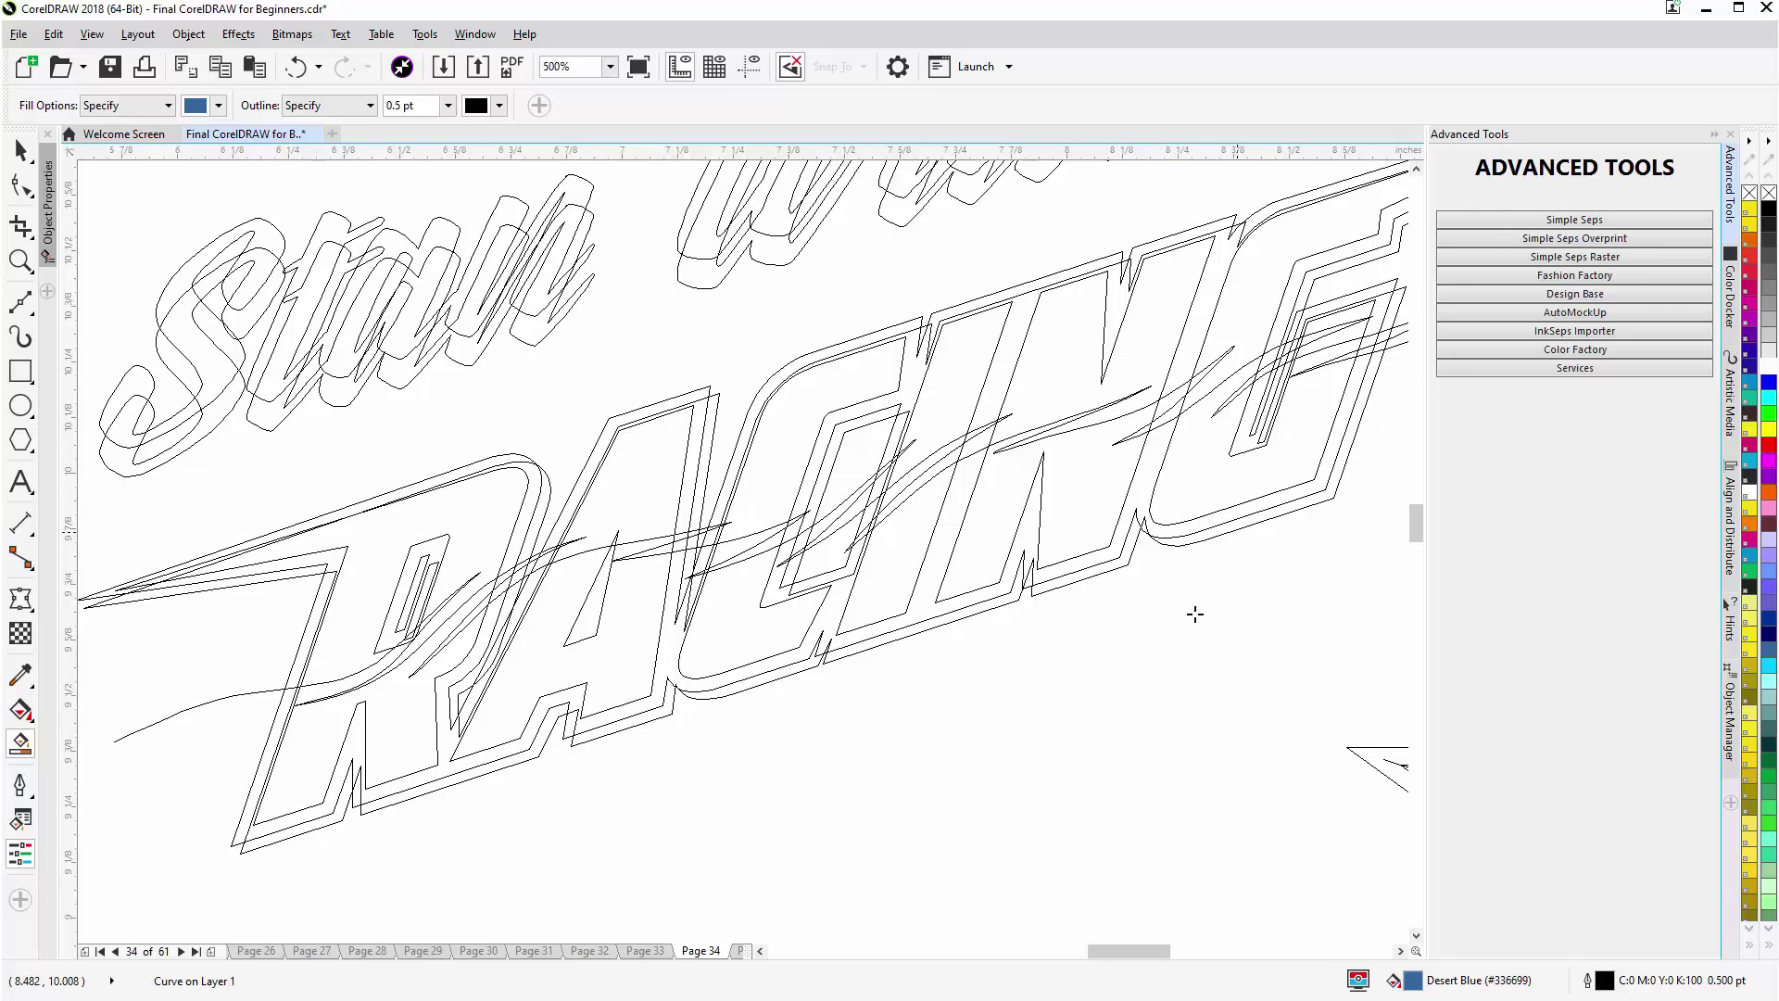
drag(1127, 960, 1179, 956)
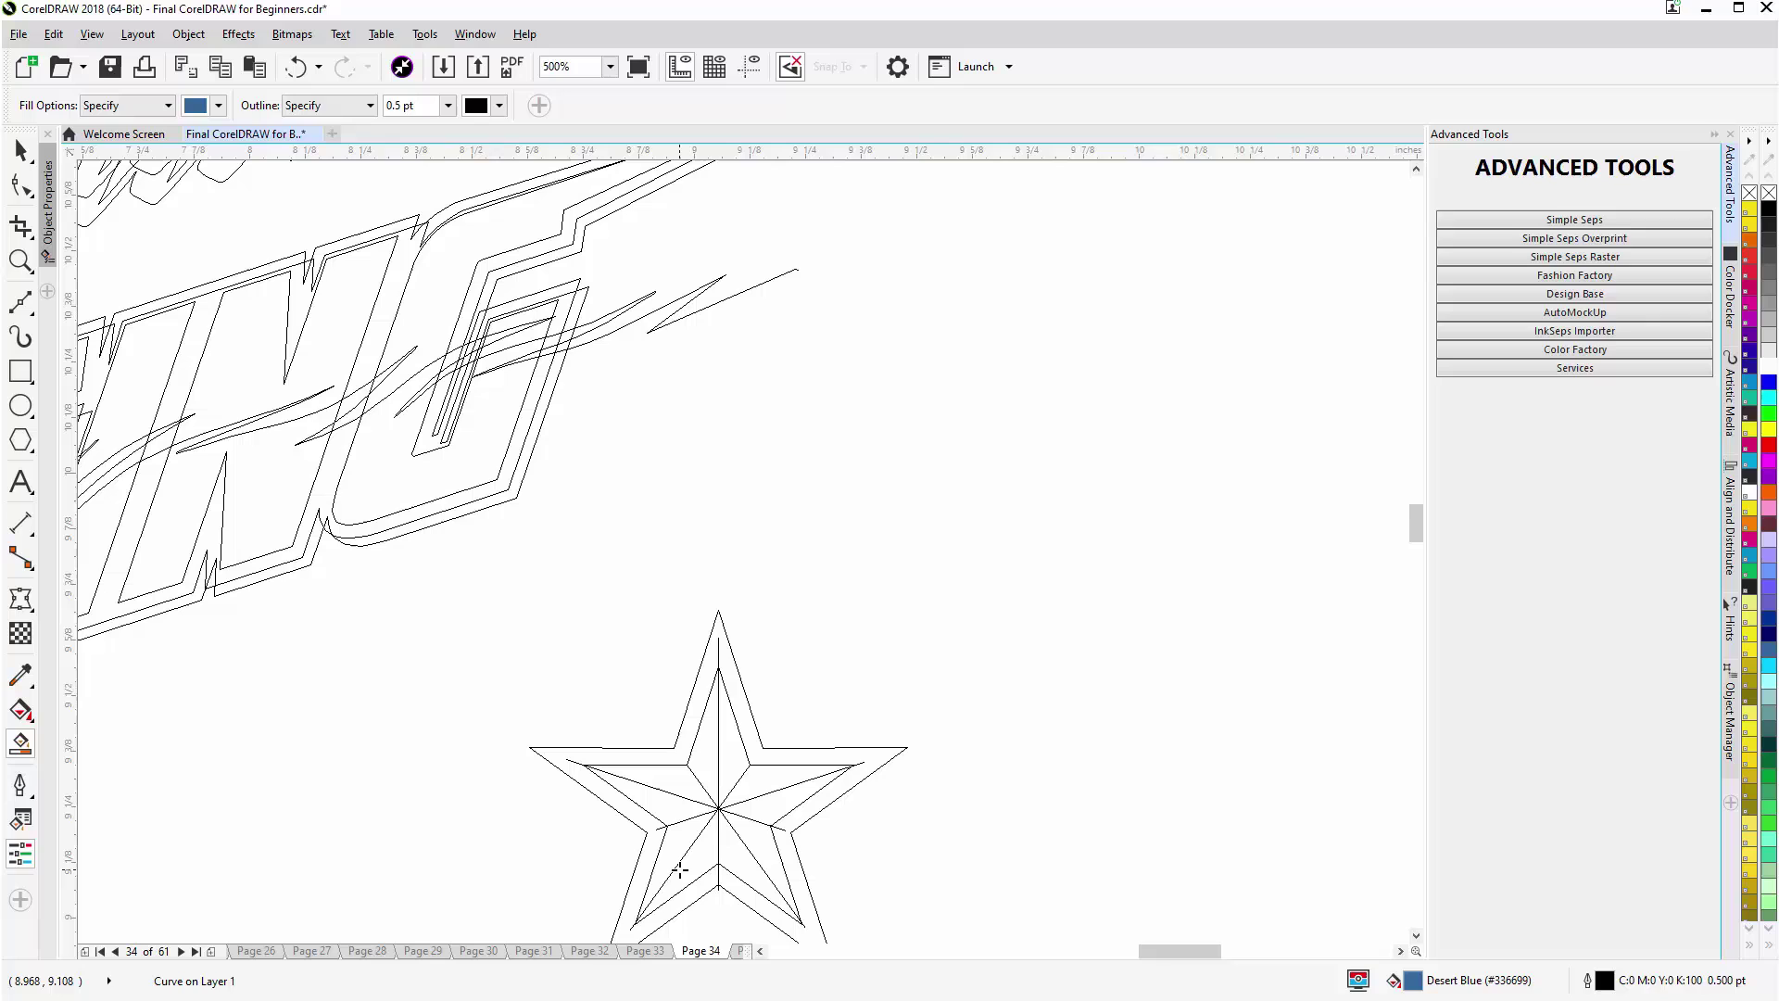
click(93, 37)
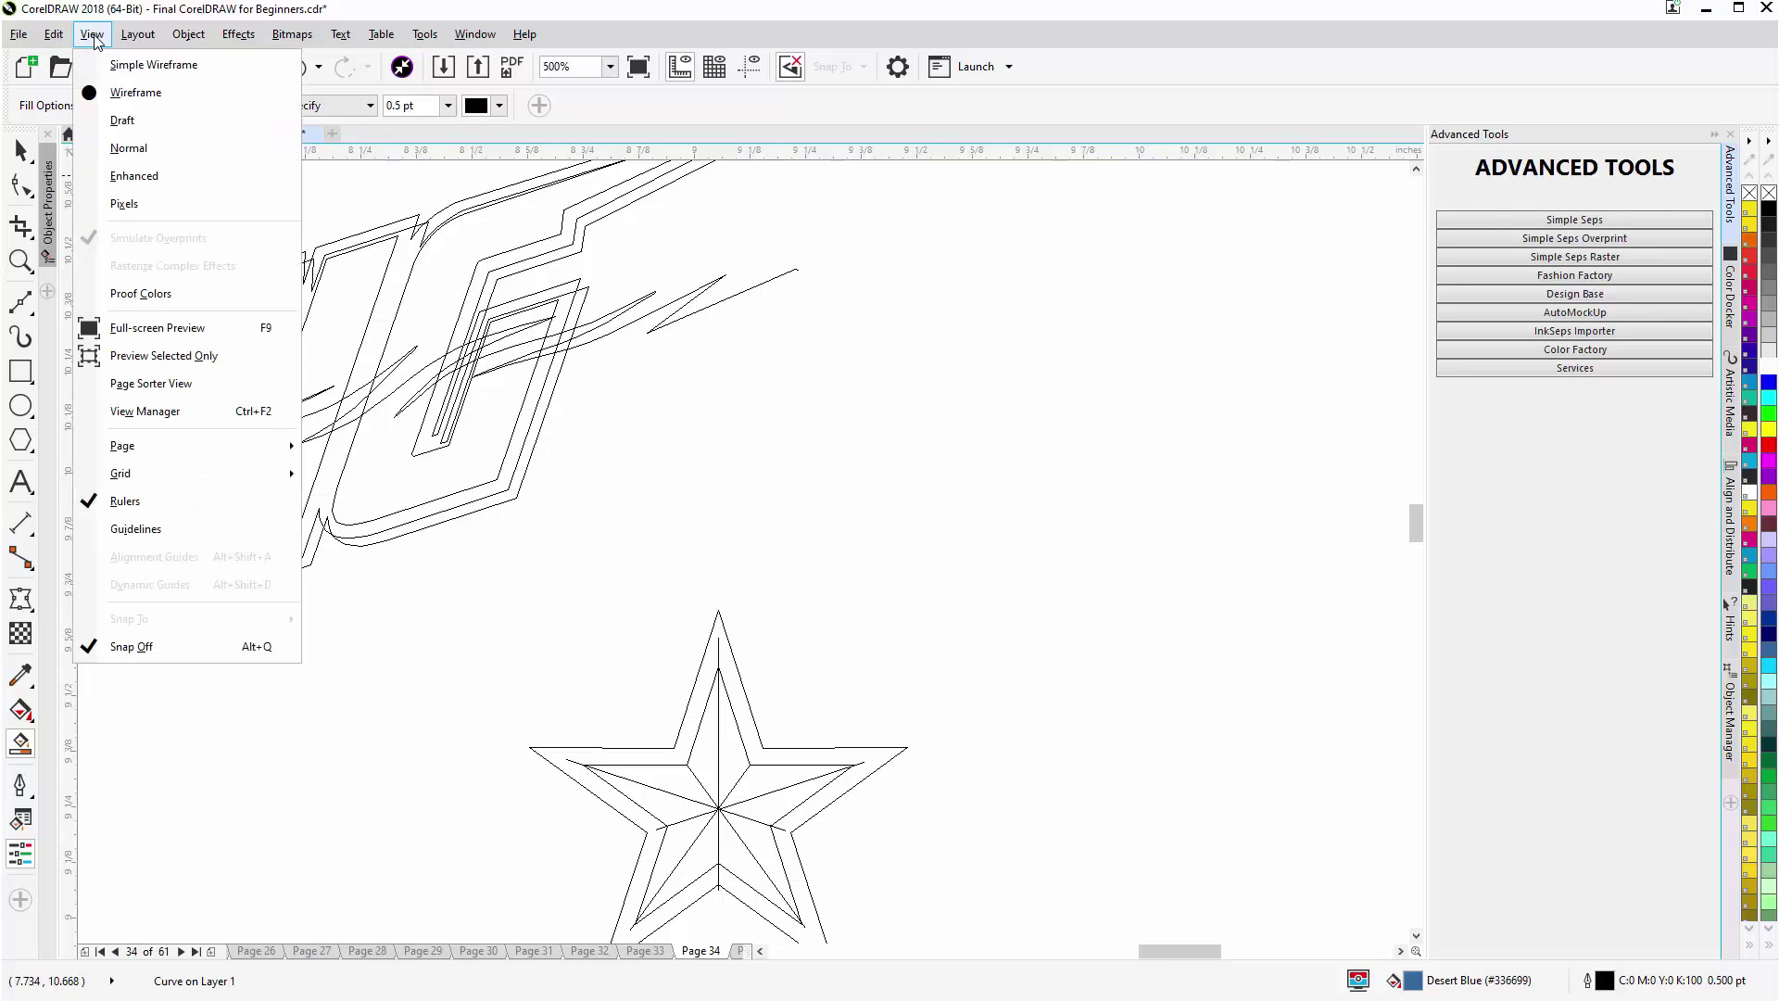
click(126, 176)
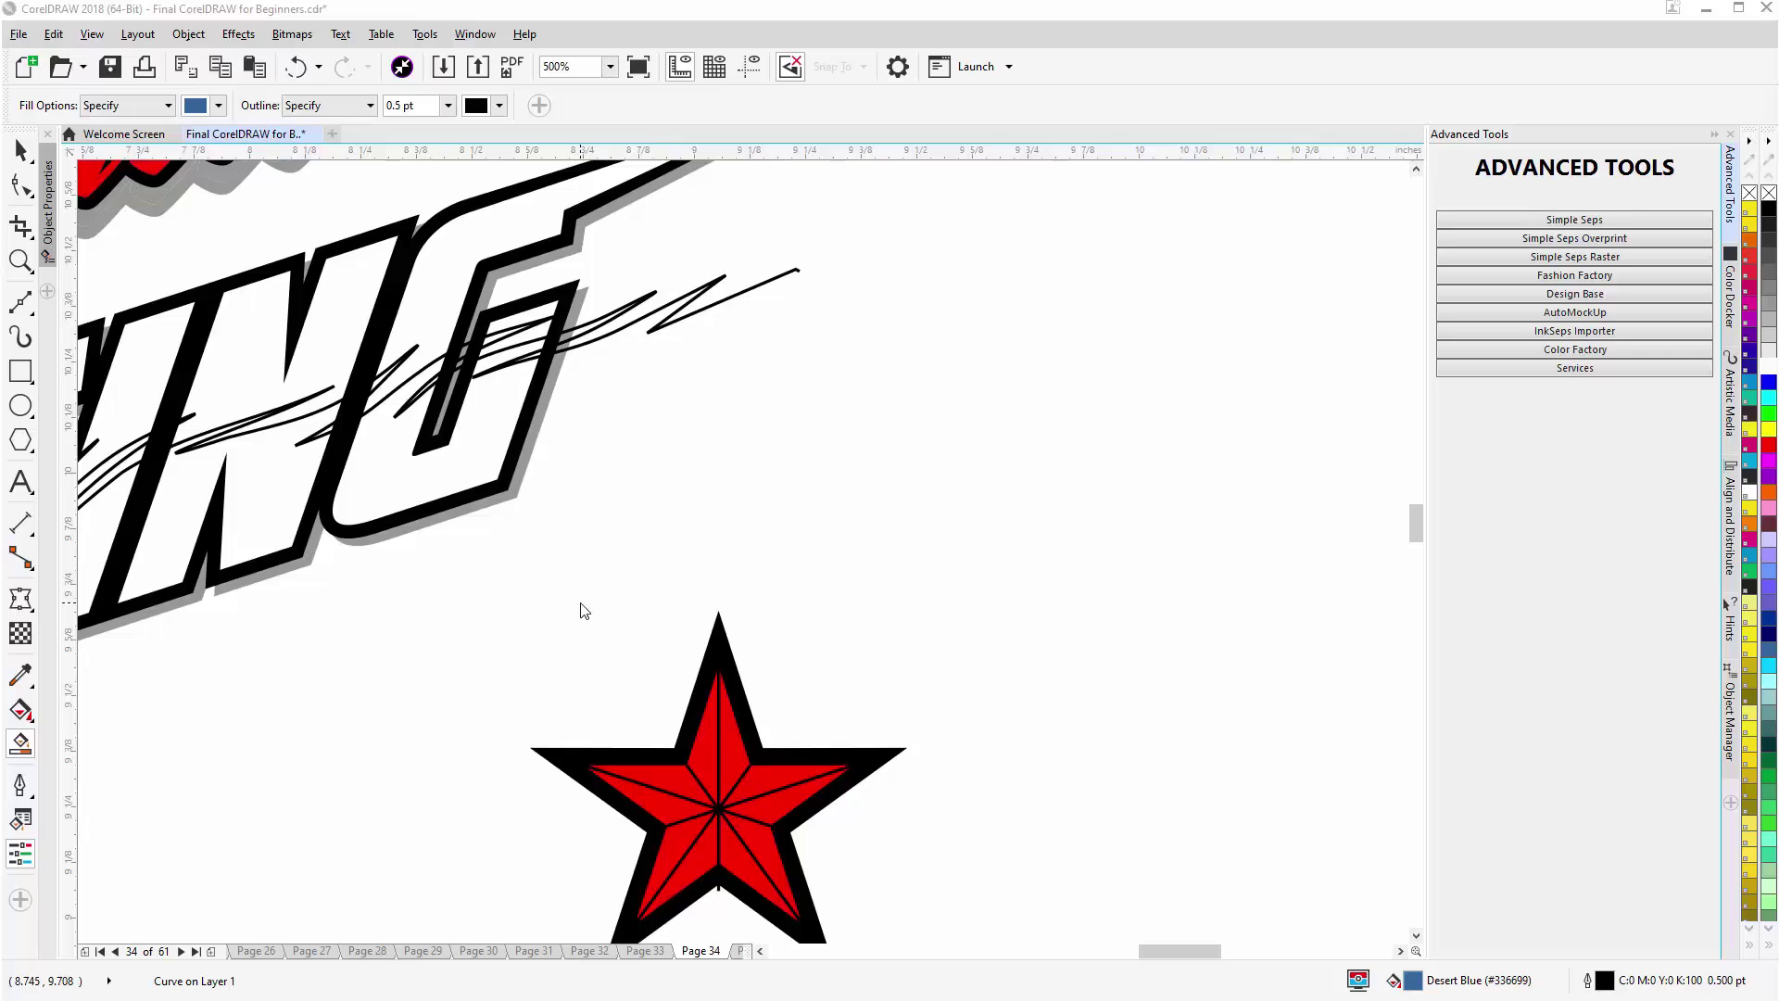
Step: Fill the white gaps inside R, A, C and I, plus swoosh slivers, with blue
scroll(584, 611, down, 2)
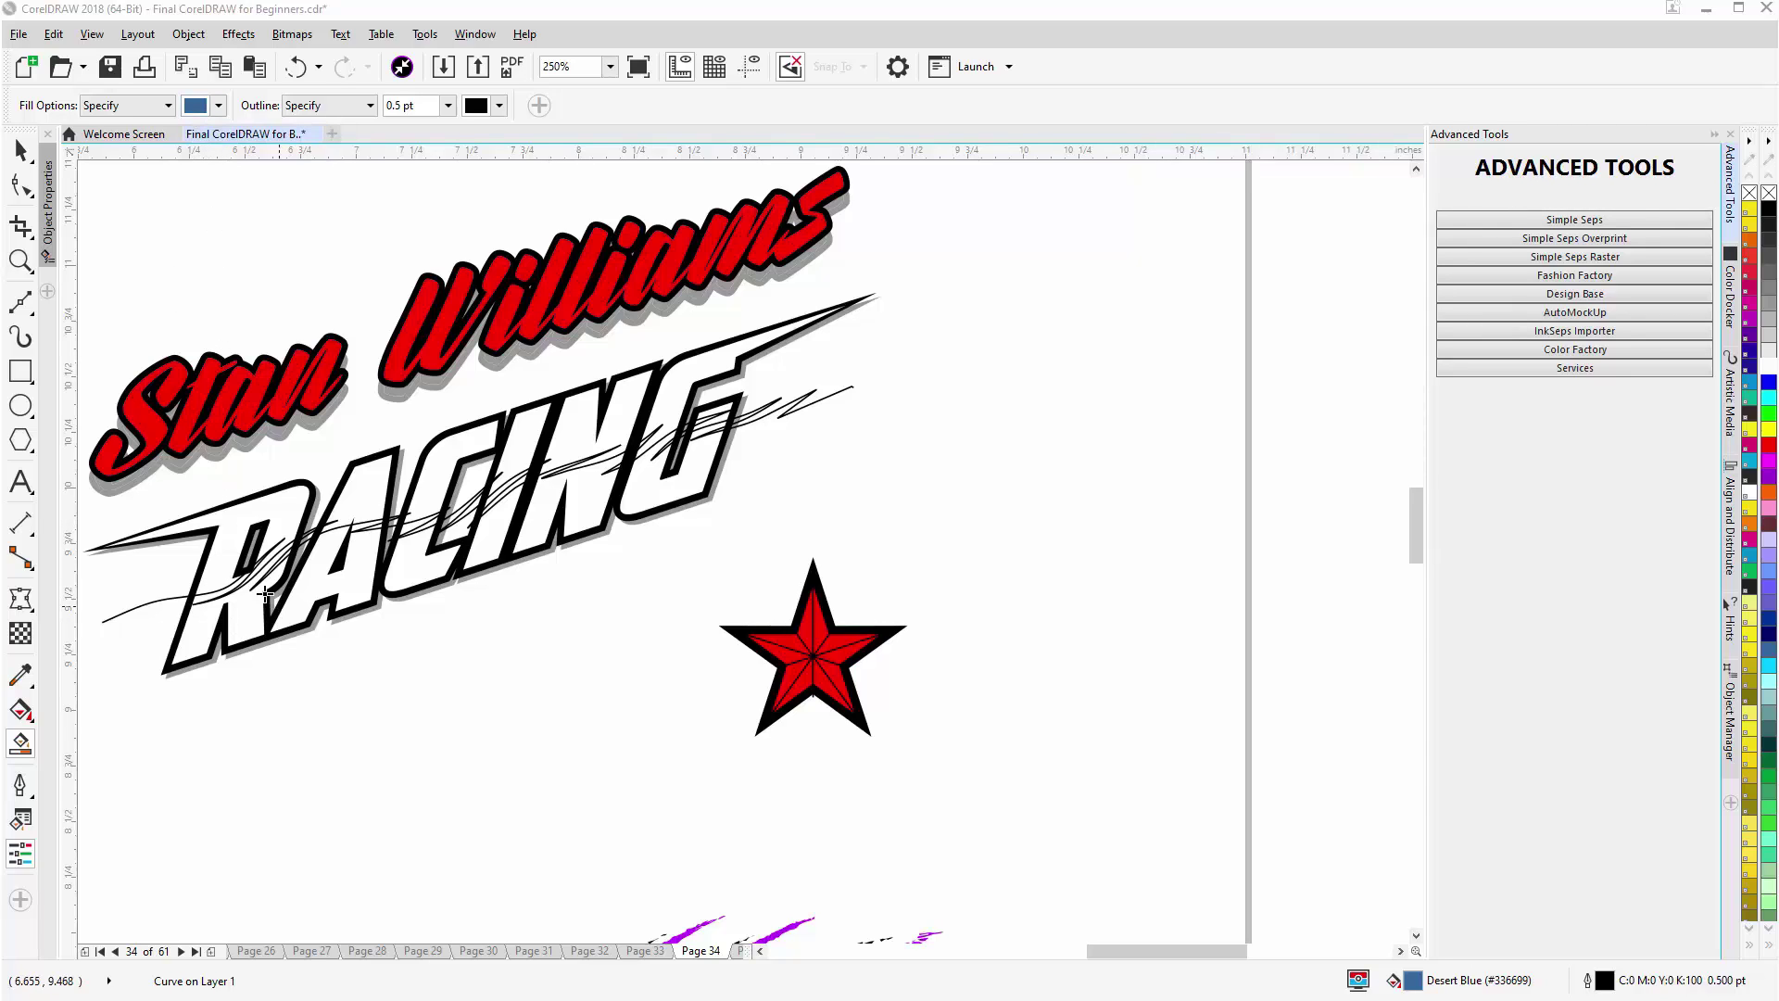
scroll(264, 593, up, 2)
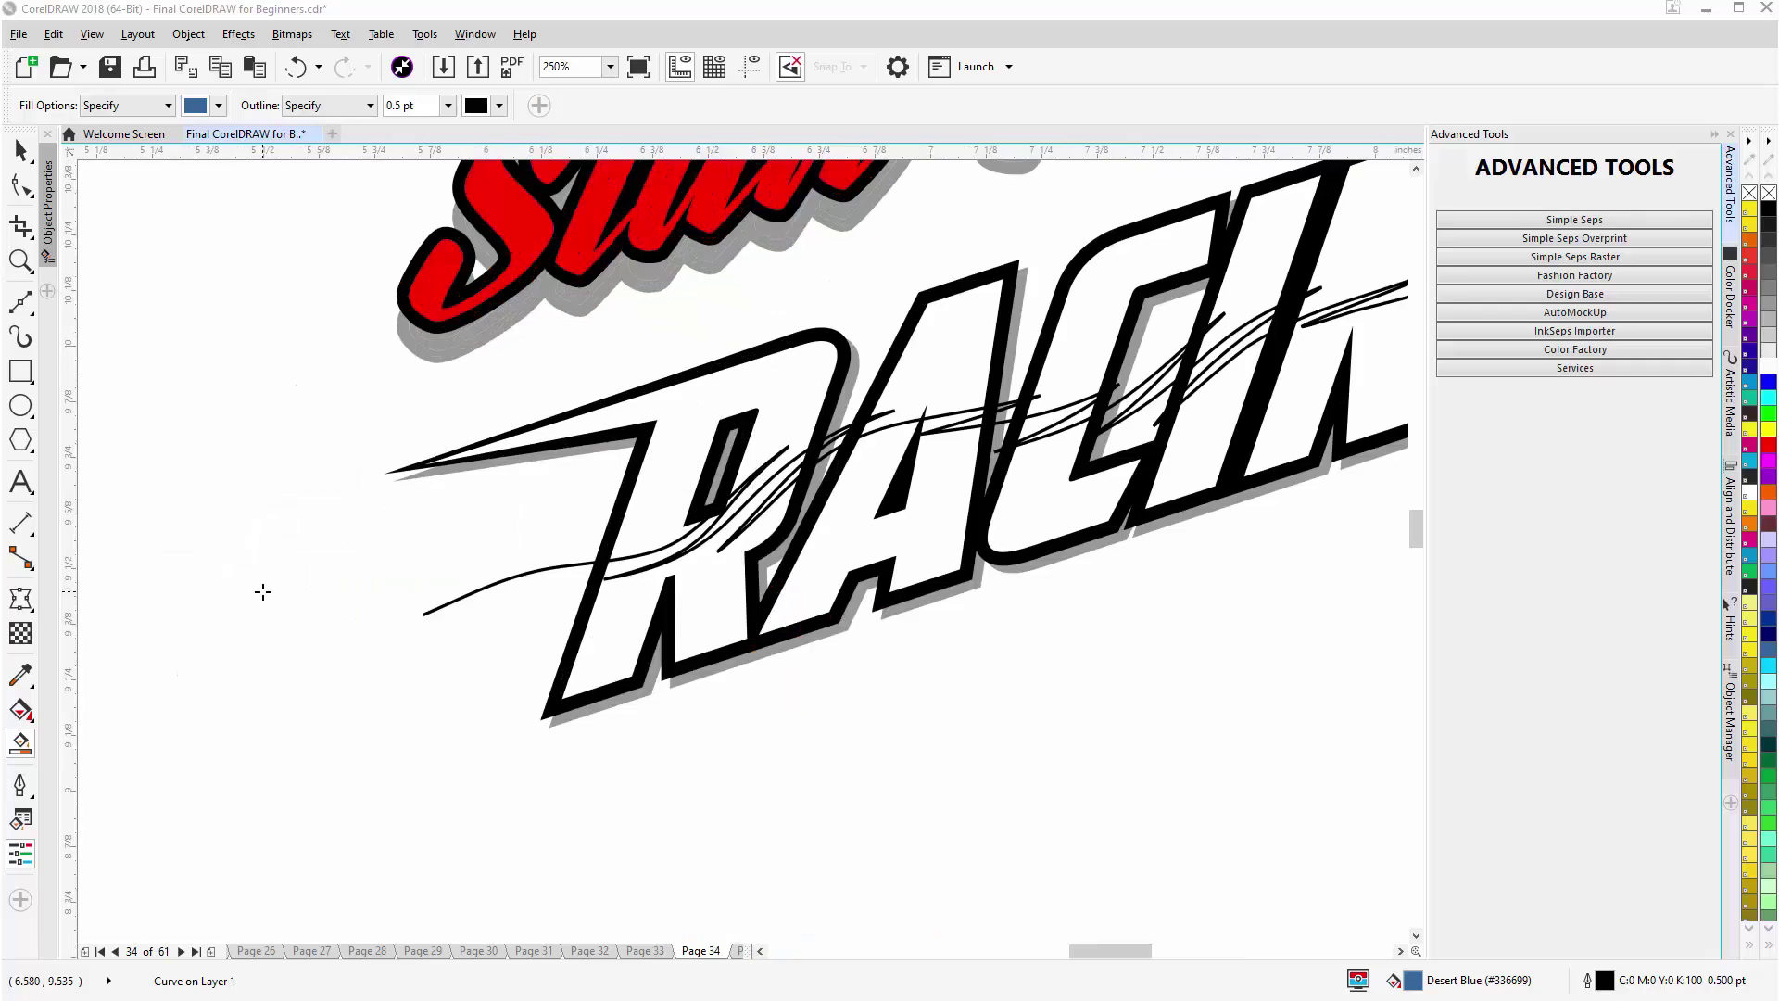
click(620, 624)
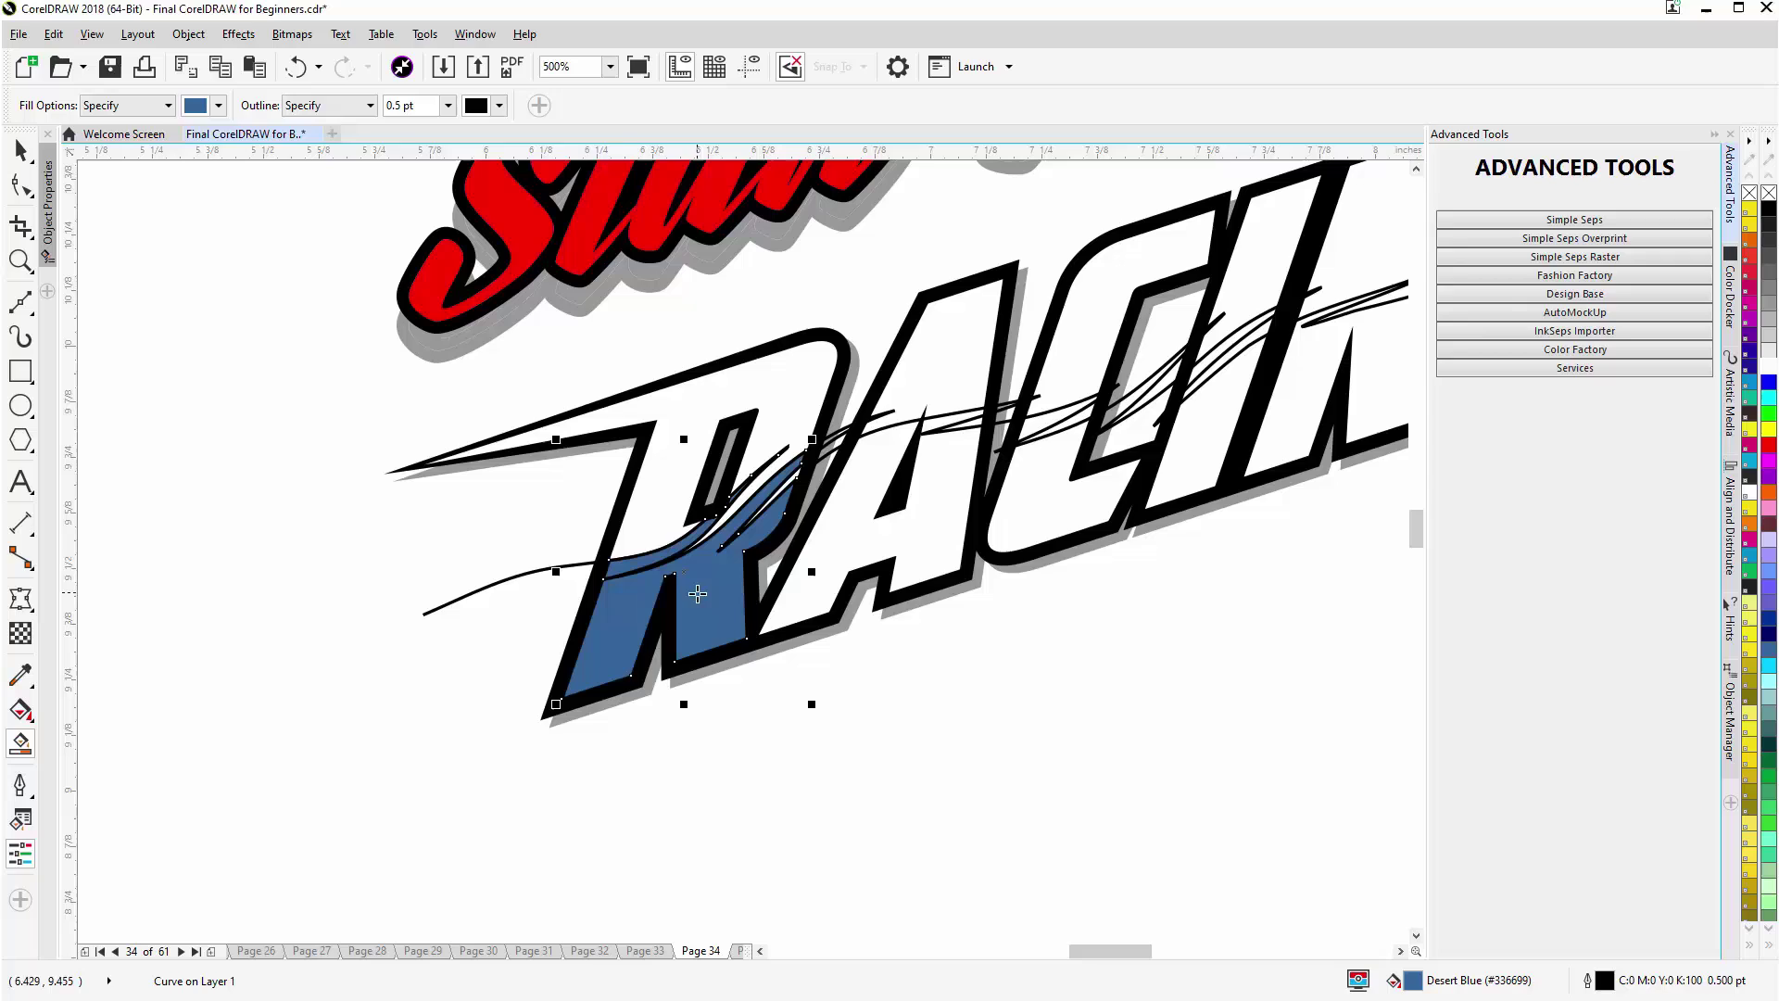
click(837, 552)
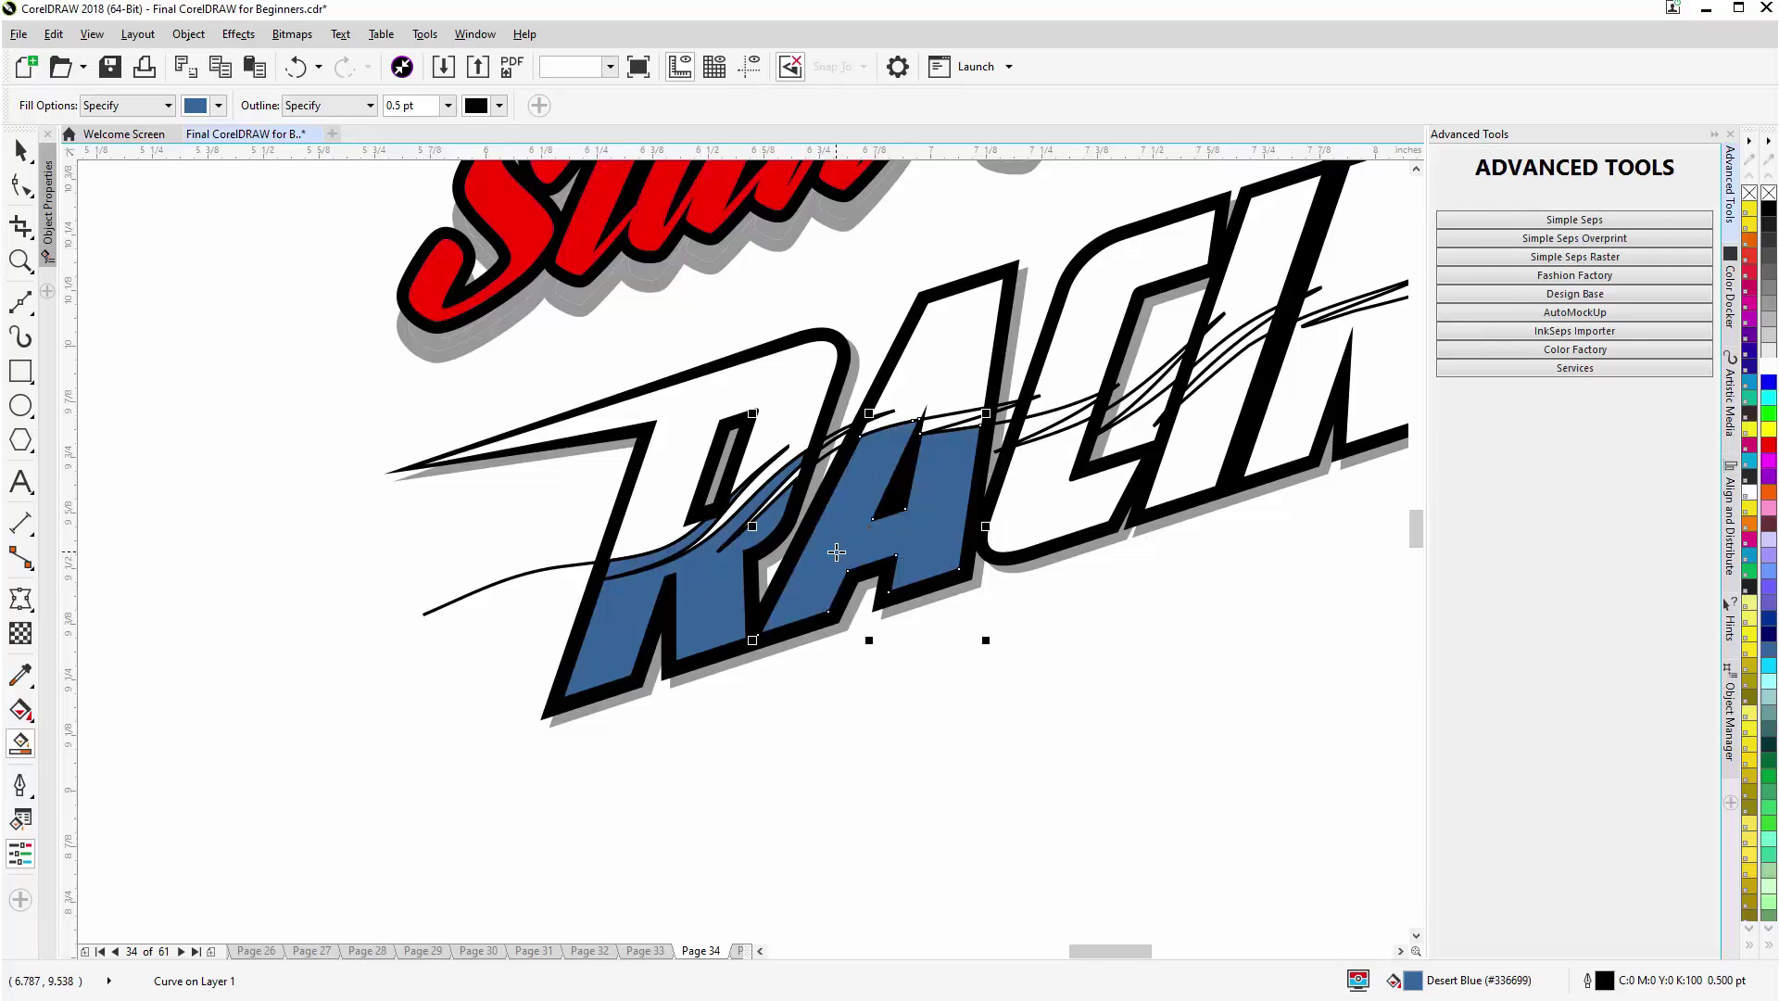
click(935, 420)
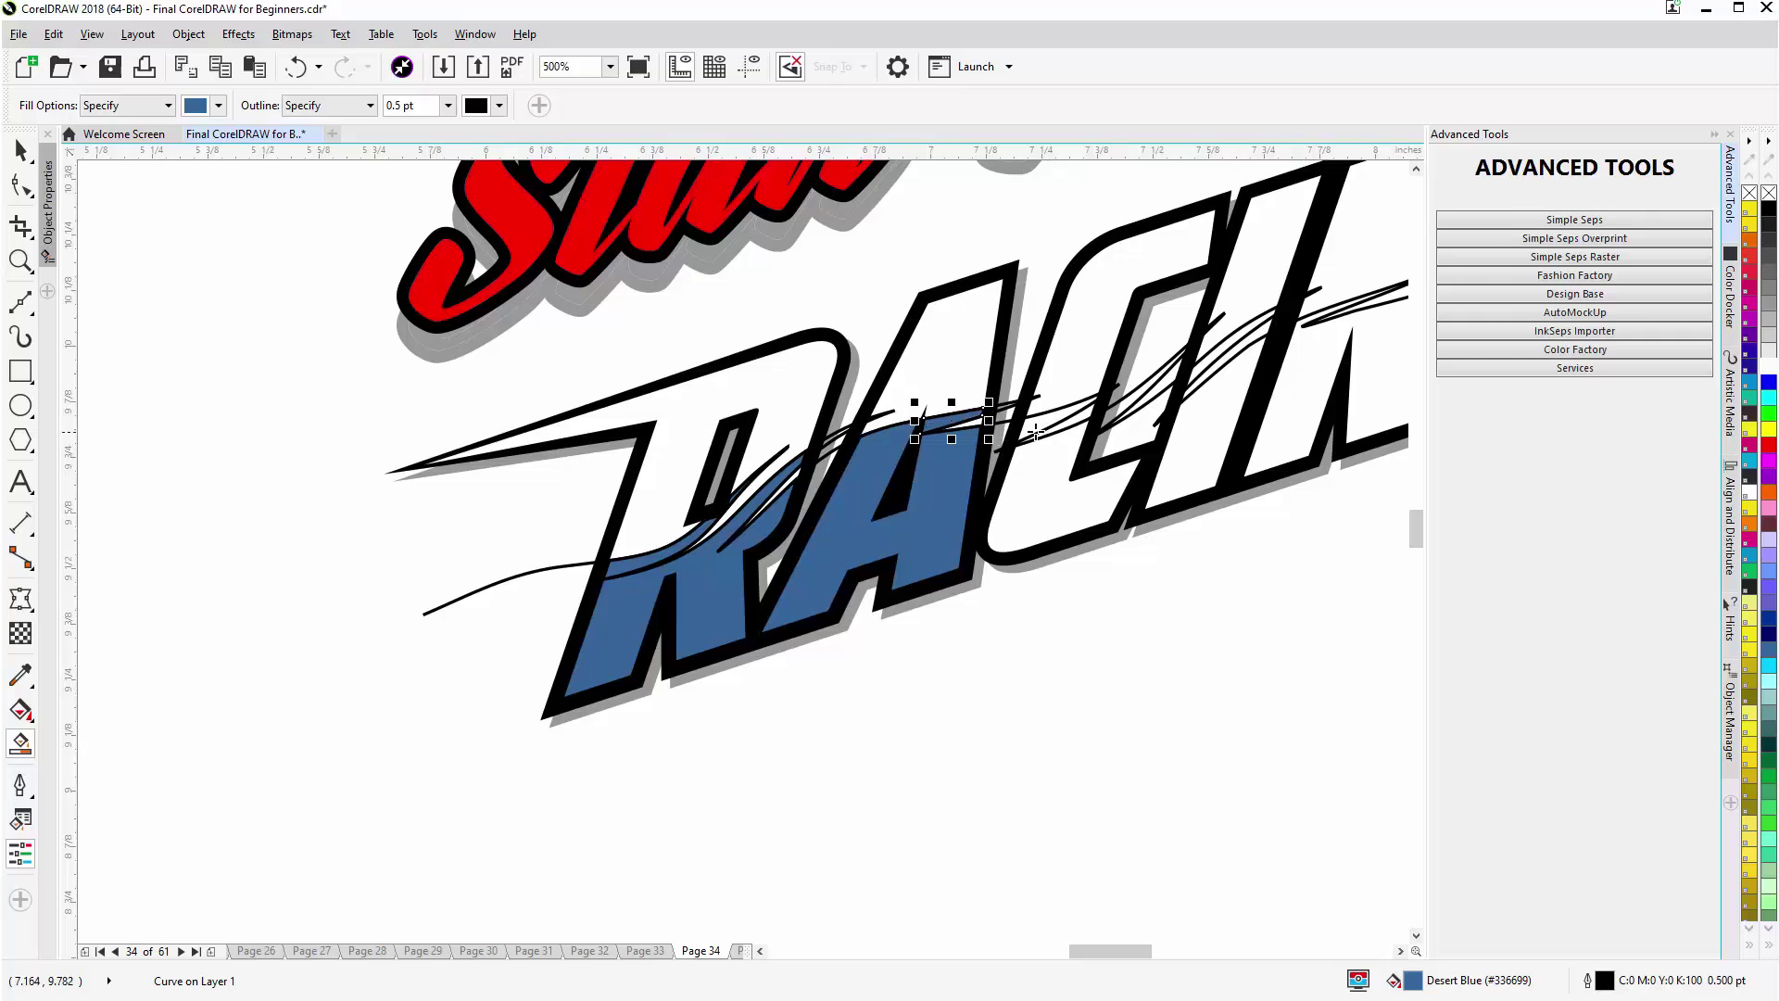
click(1033, 508)
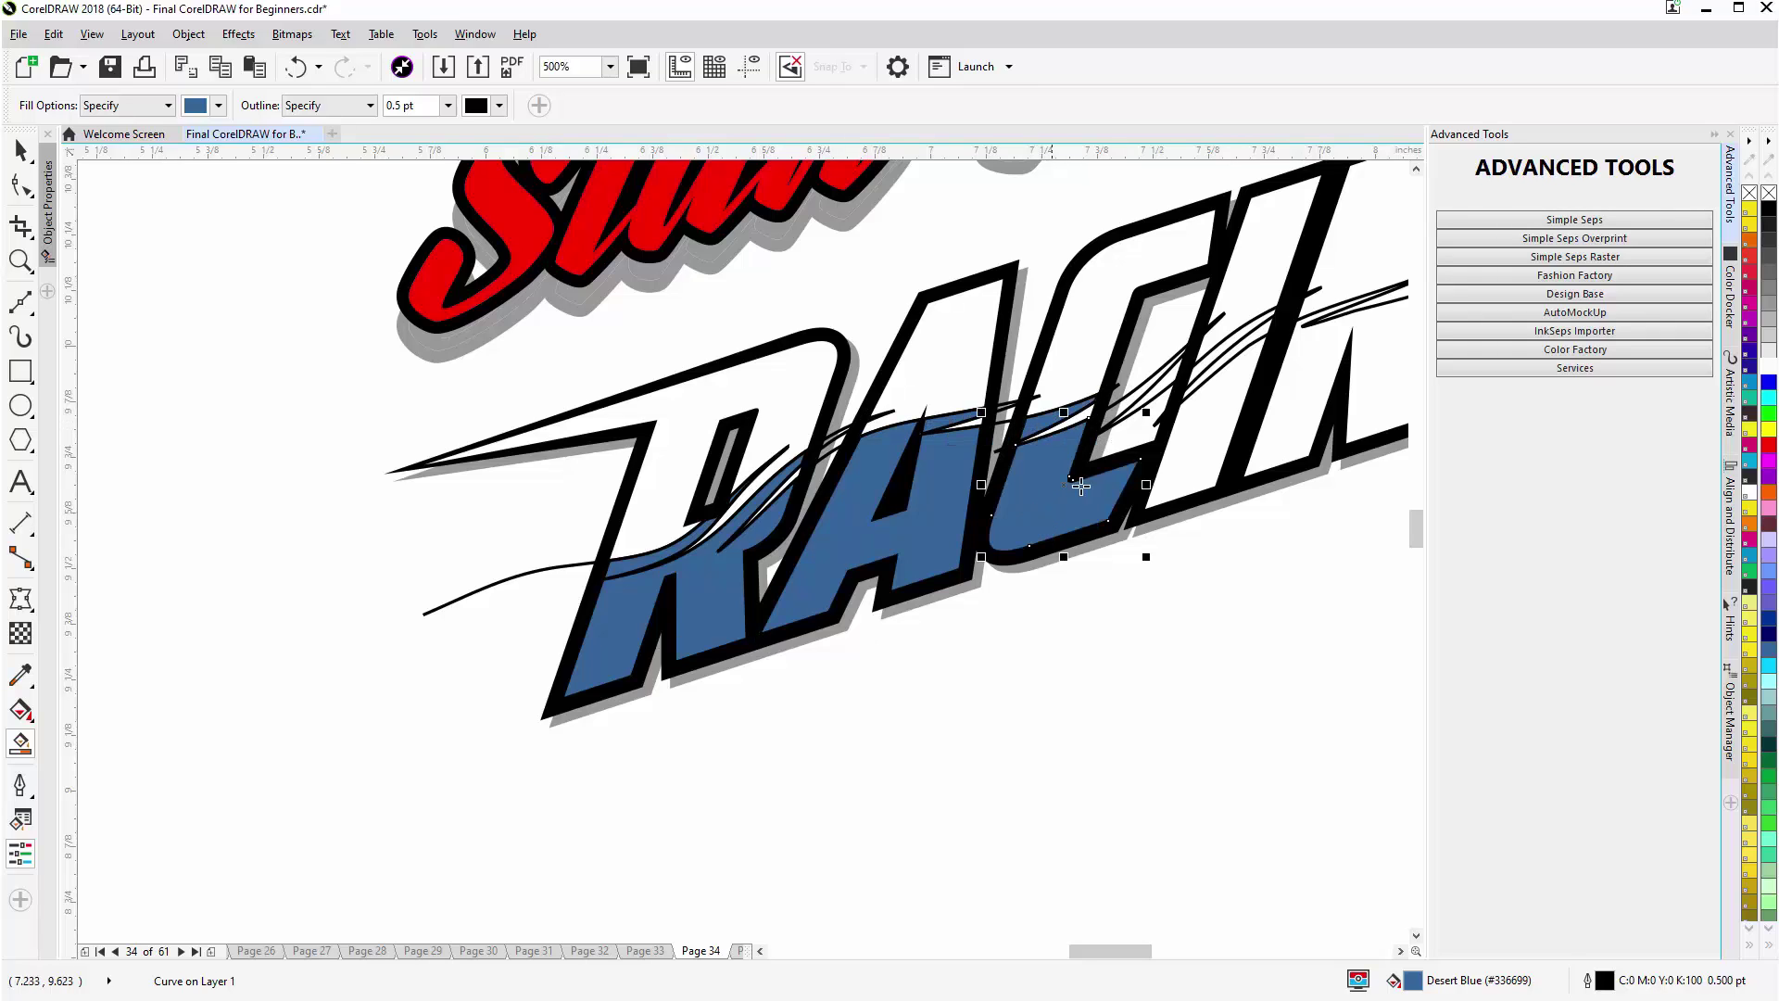
click(1207, 437)
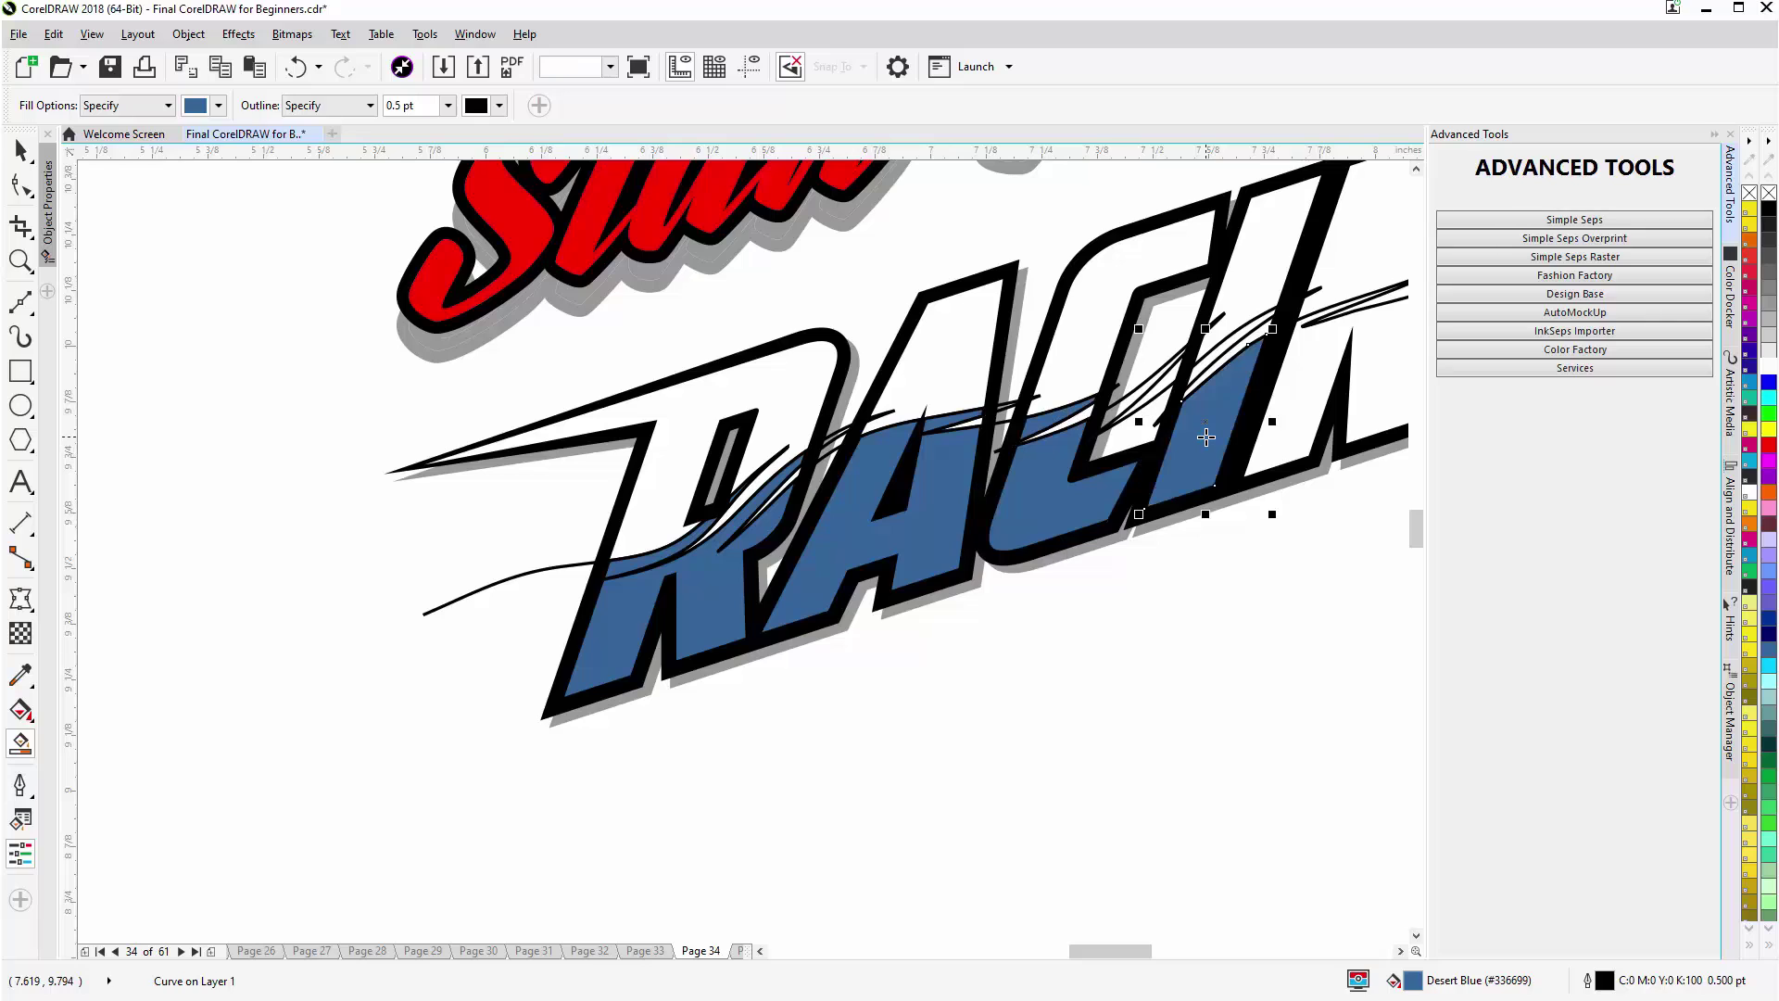
click(1221, 350)
Step: Fill the remaining tiny areas beside the swoosh and inside the N and next letter blue
scroll(1207, 330, up, 1)
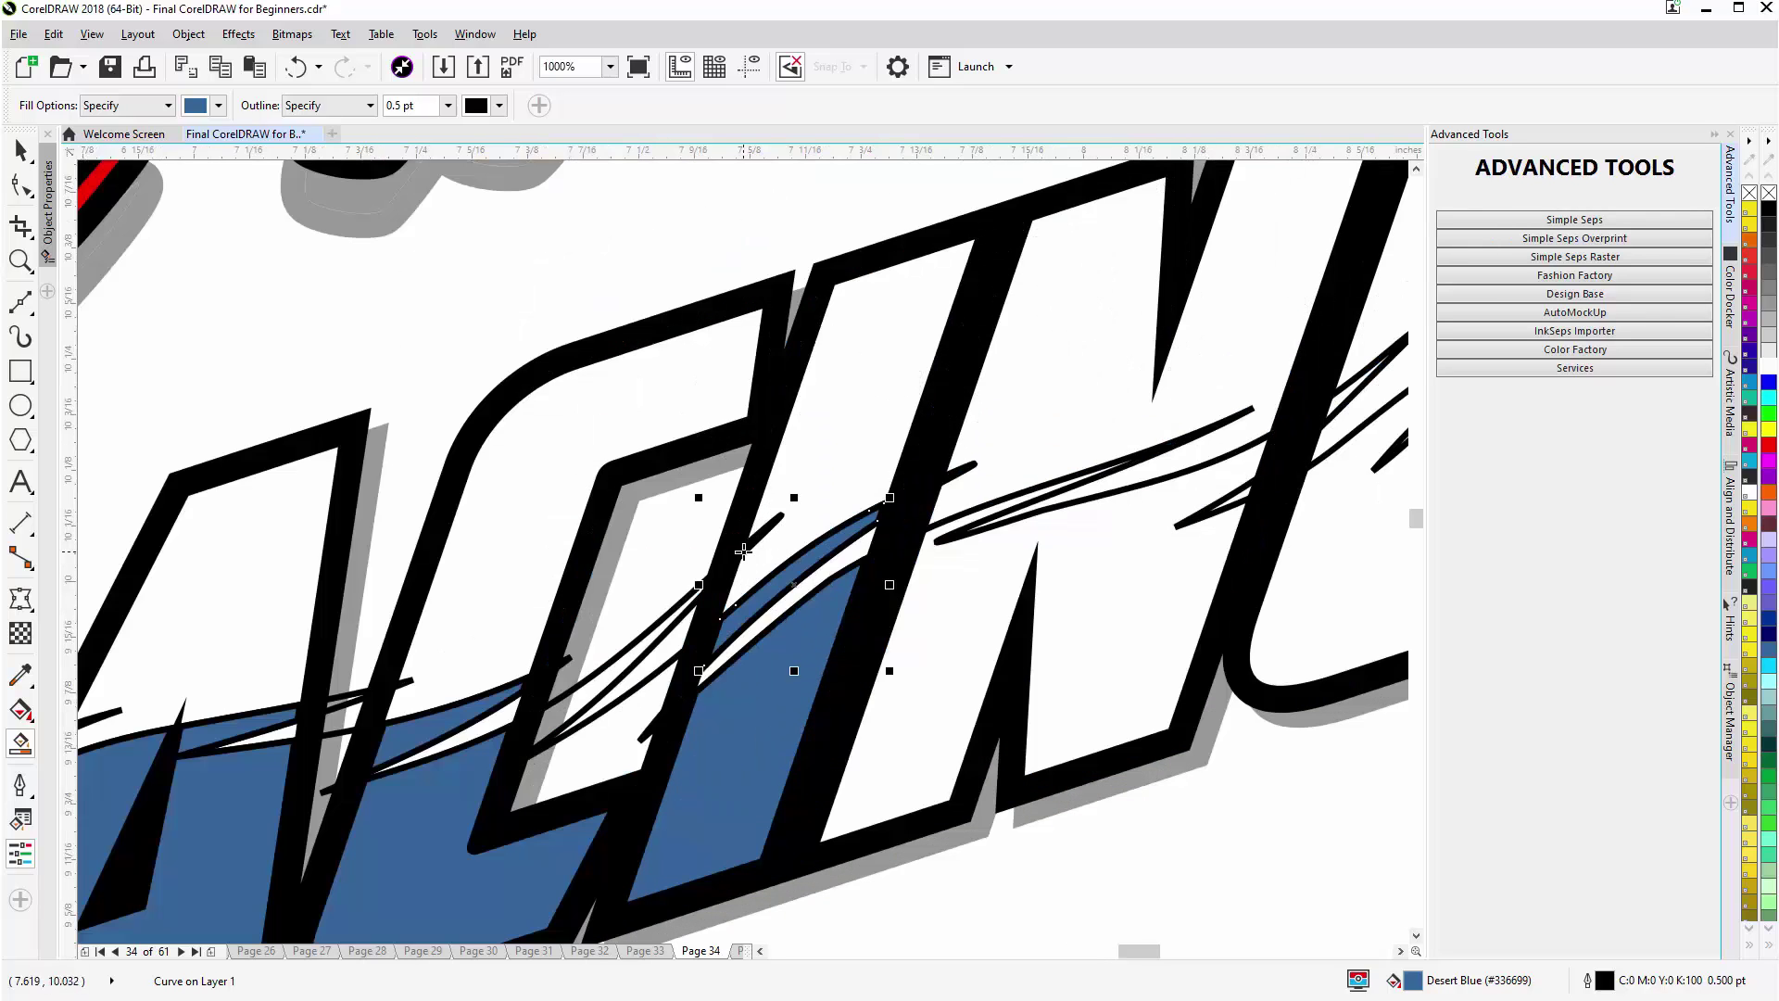
scroll(743, 551, up, 1)
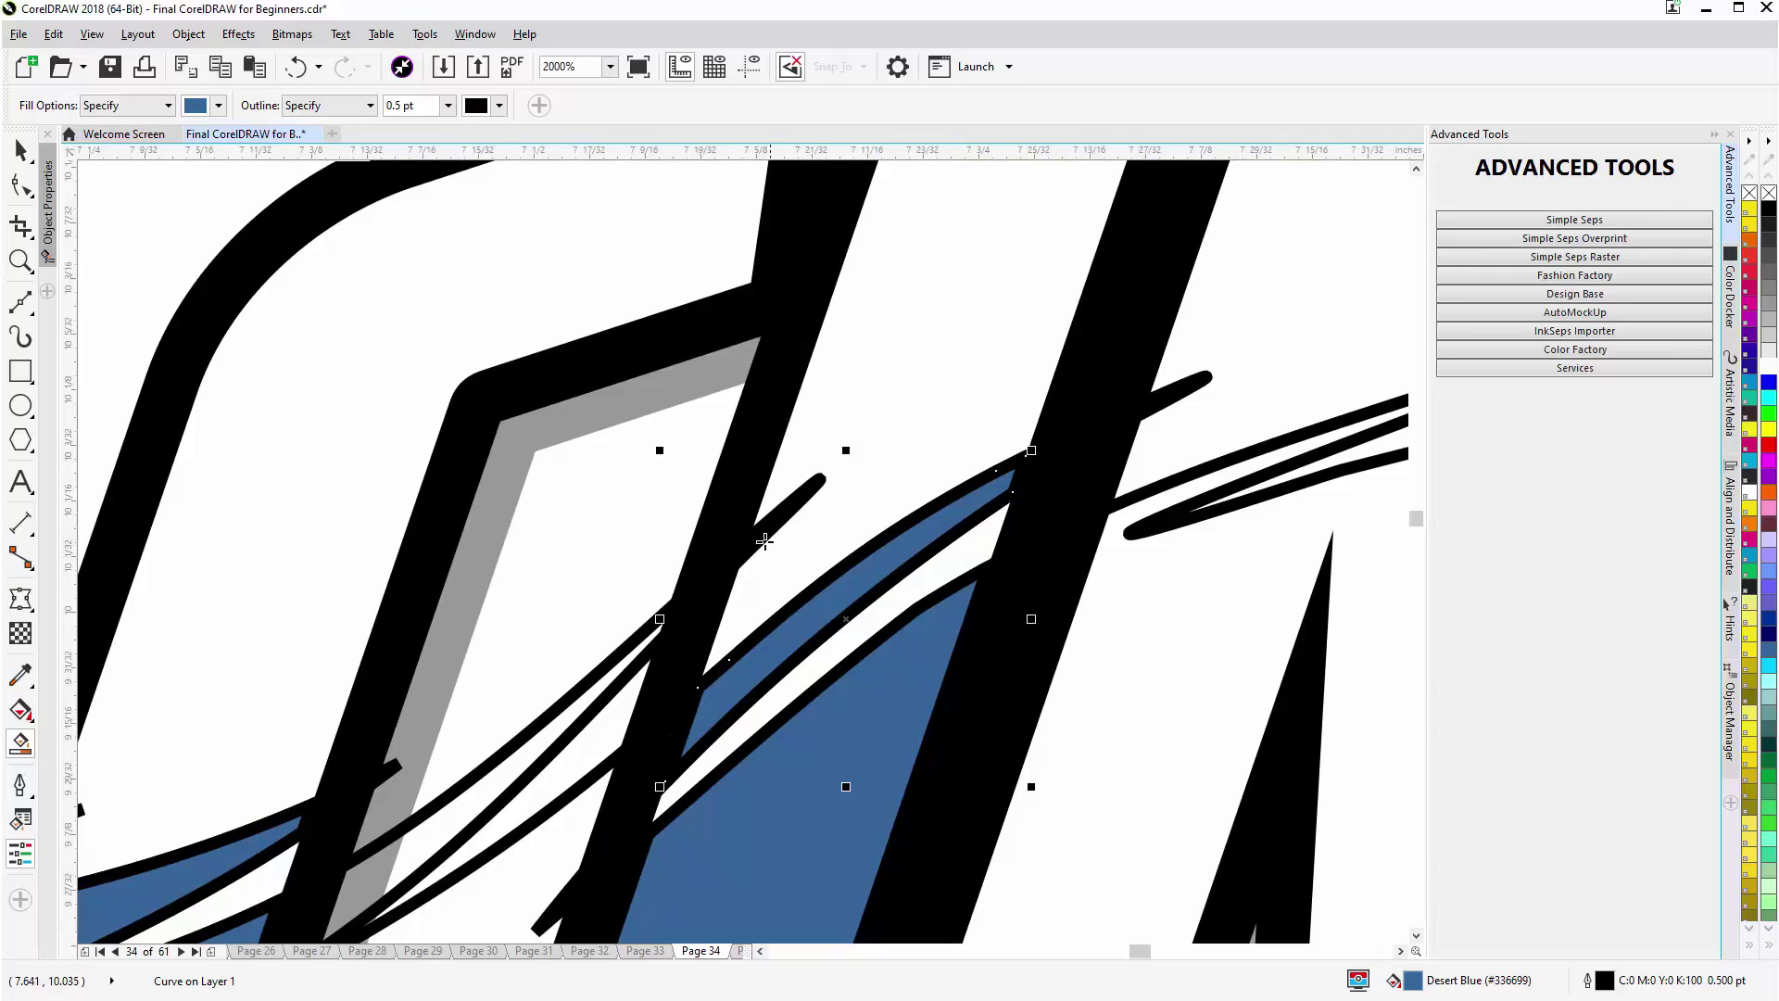
click(758, 535)
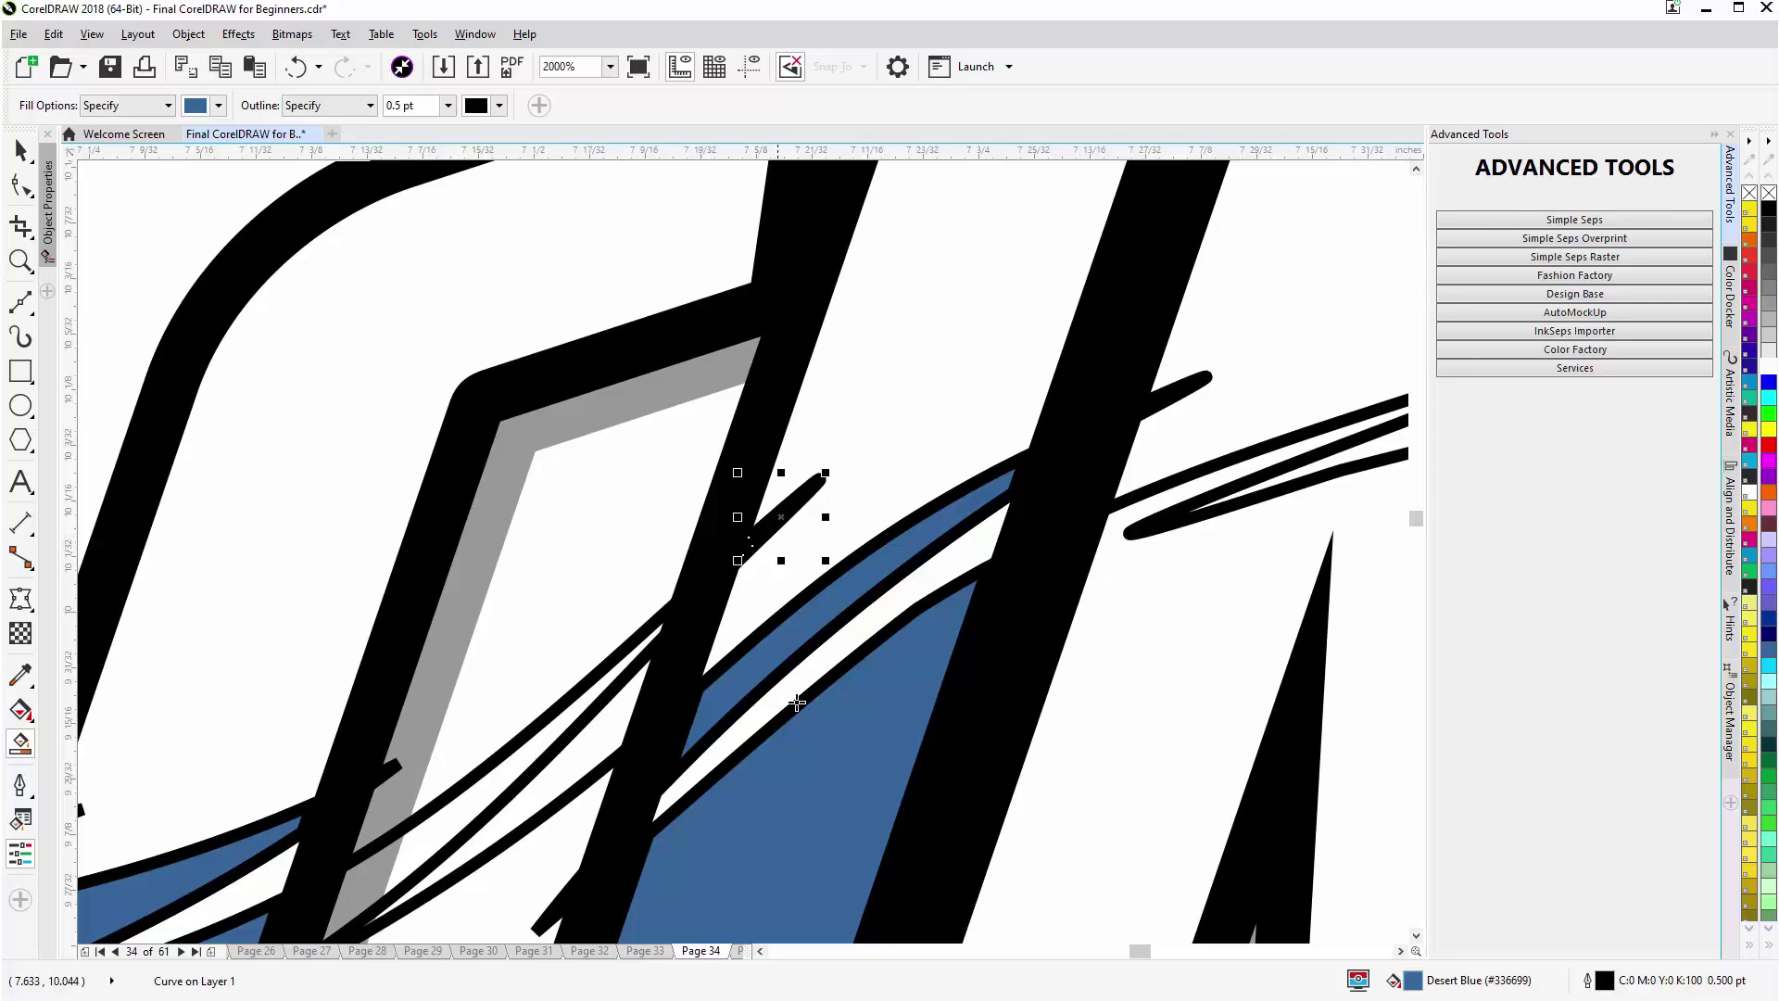
scroll(809, 707, down, 1)
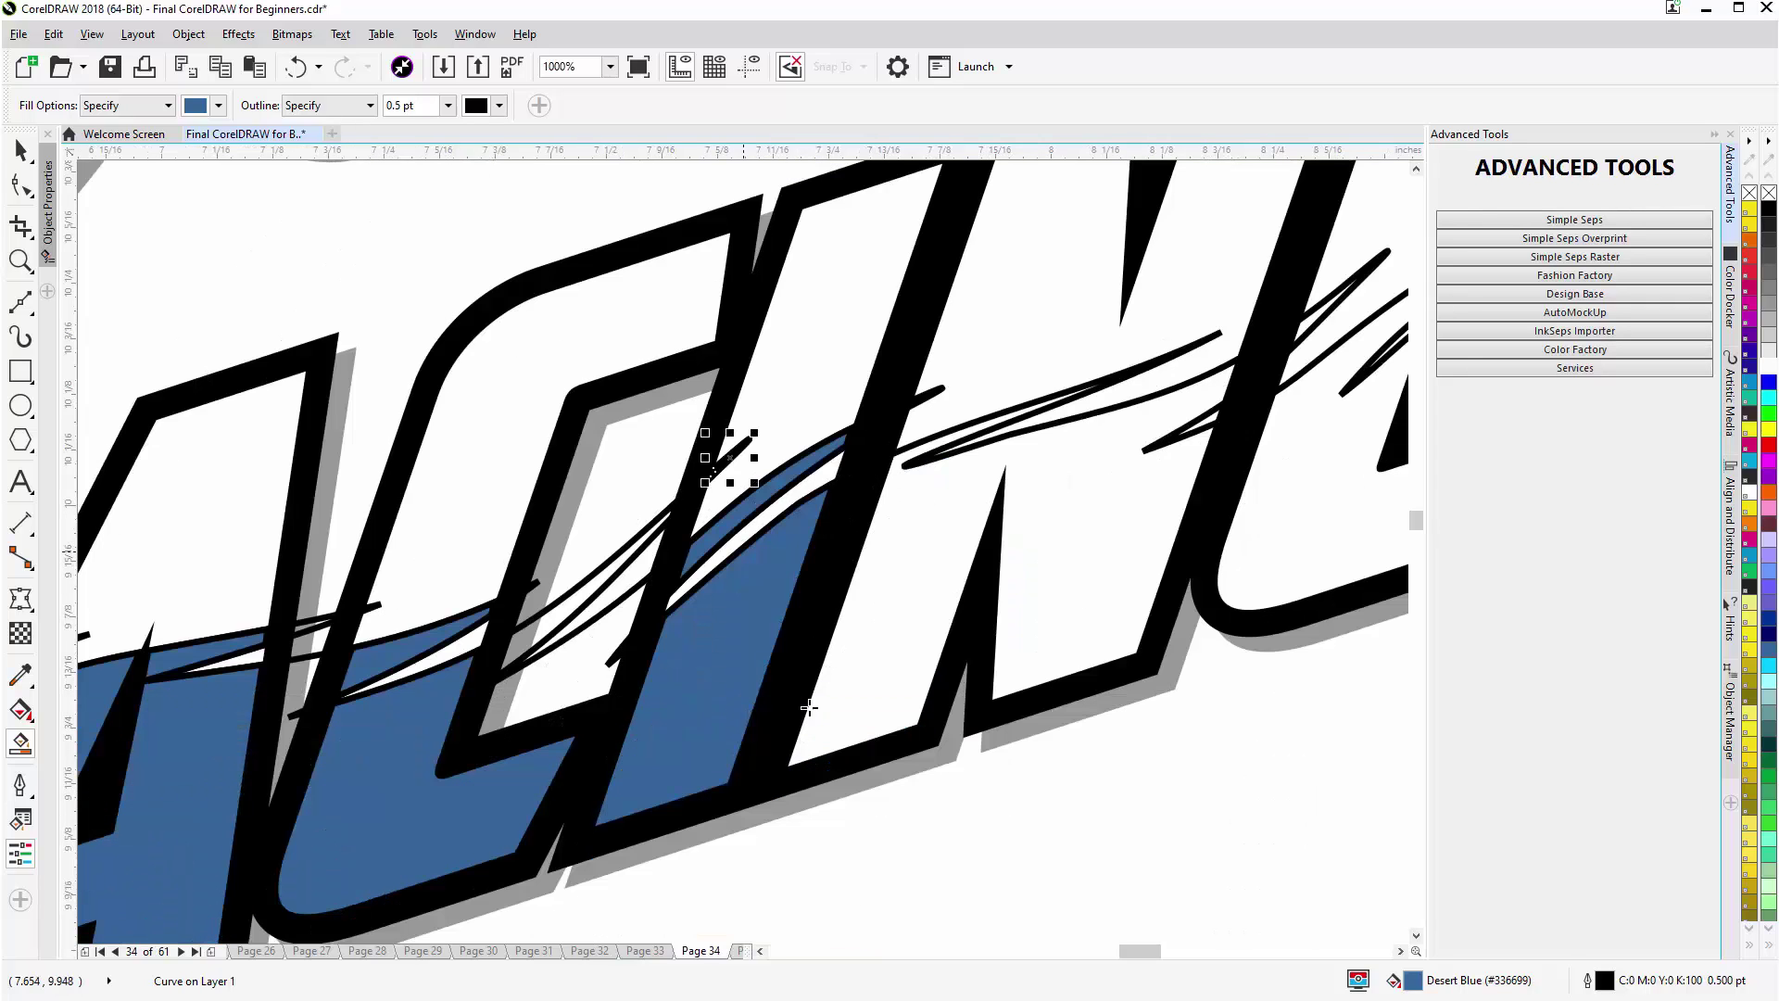
click(932, 562)
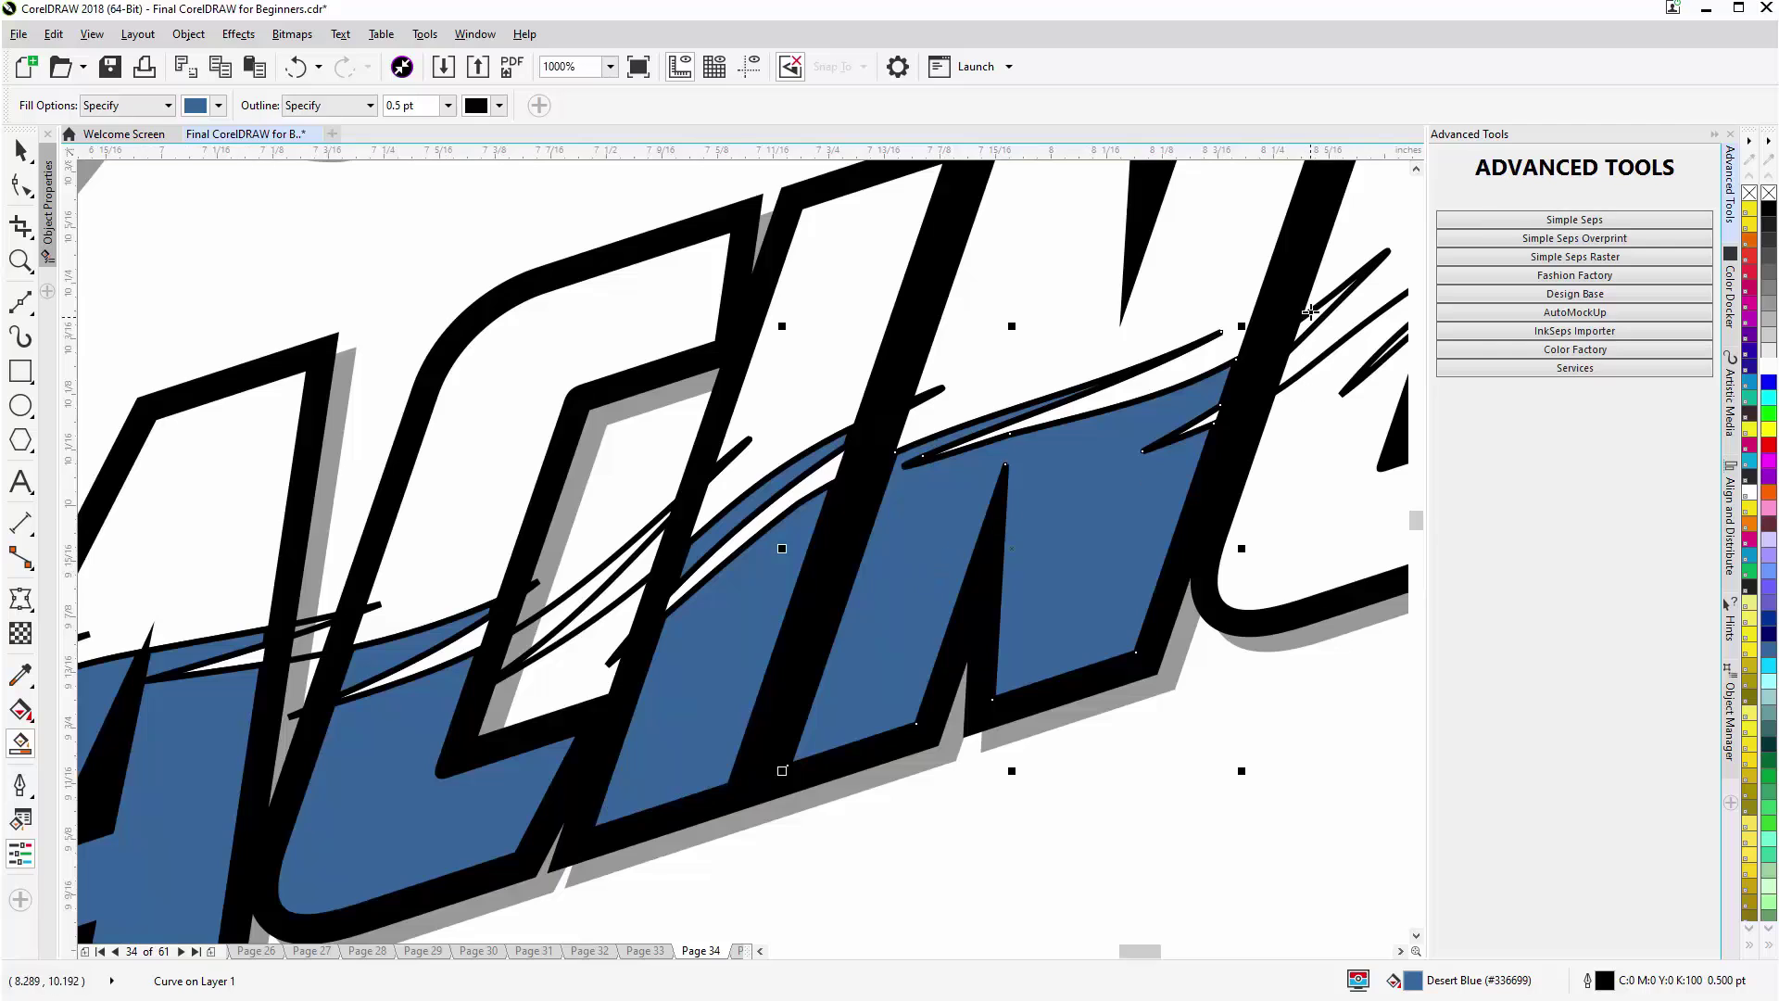
click(1325, 448)
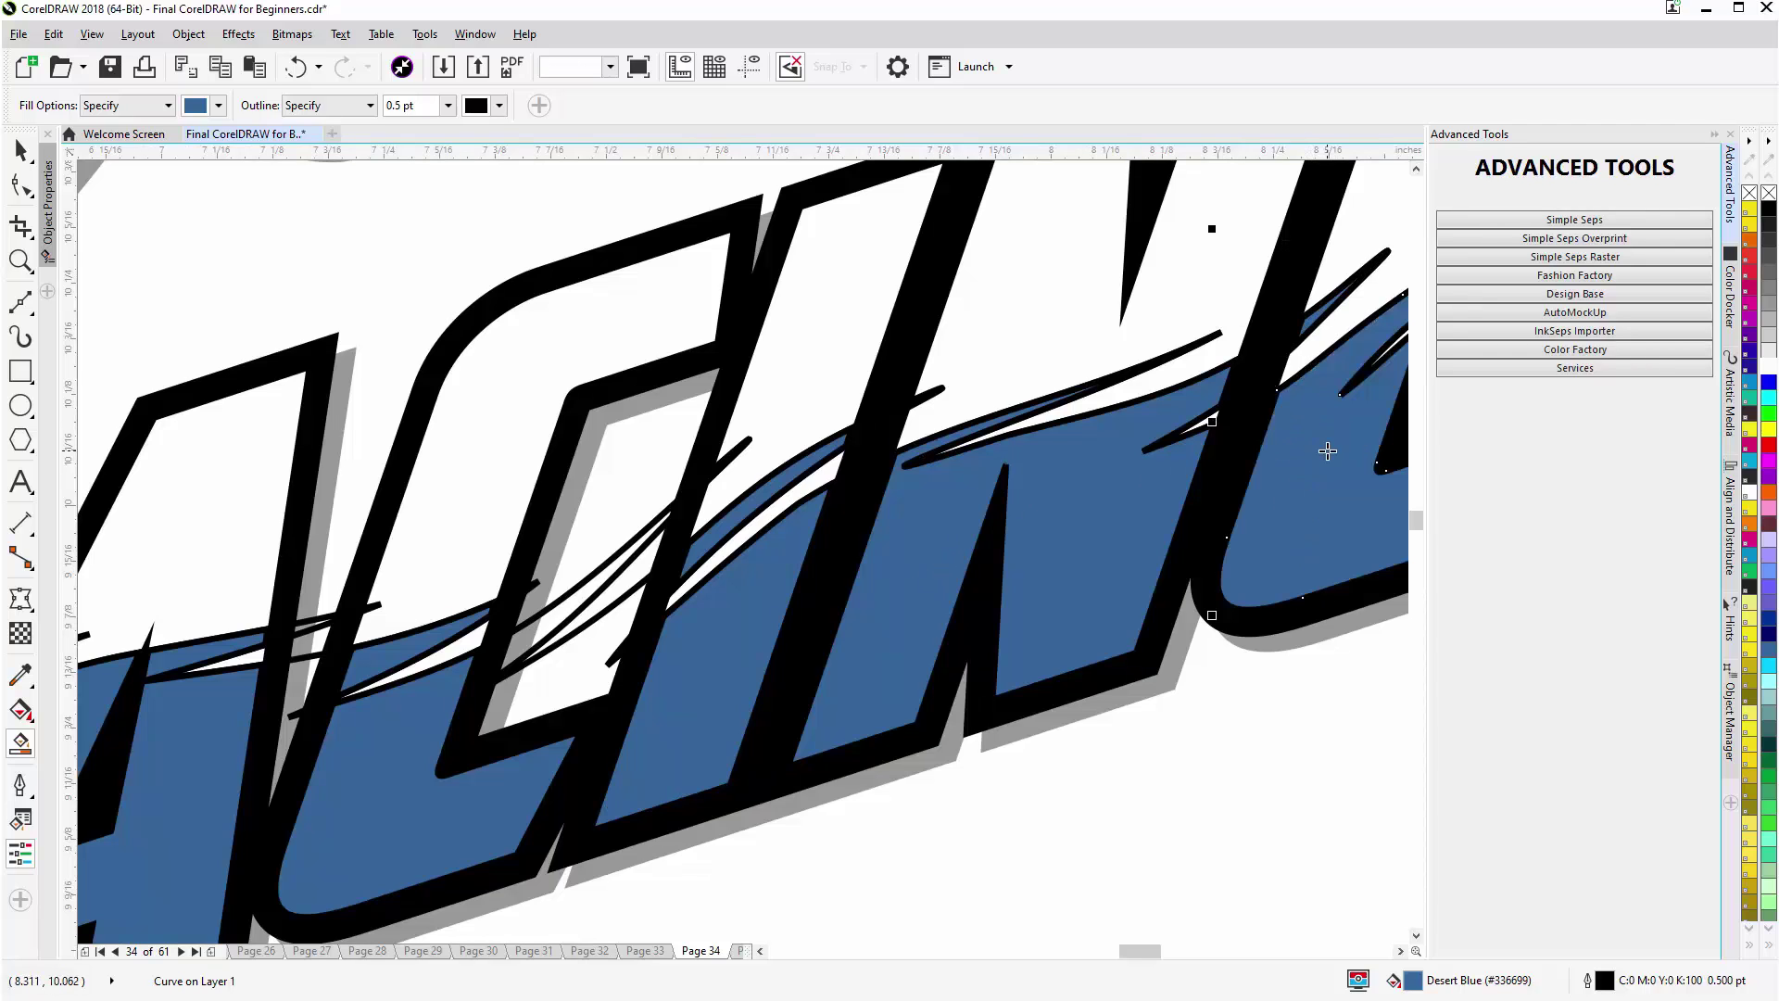
scroll(1310, 532, down, 2)
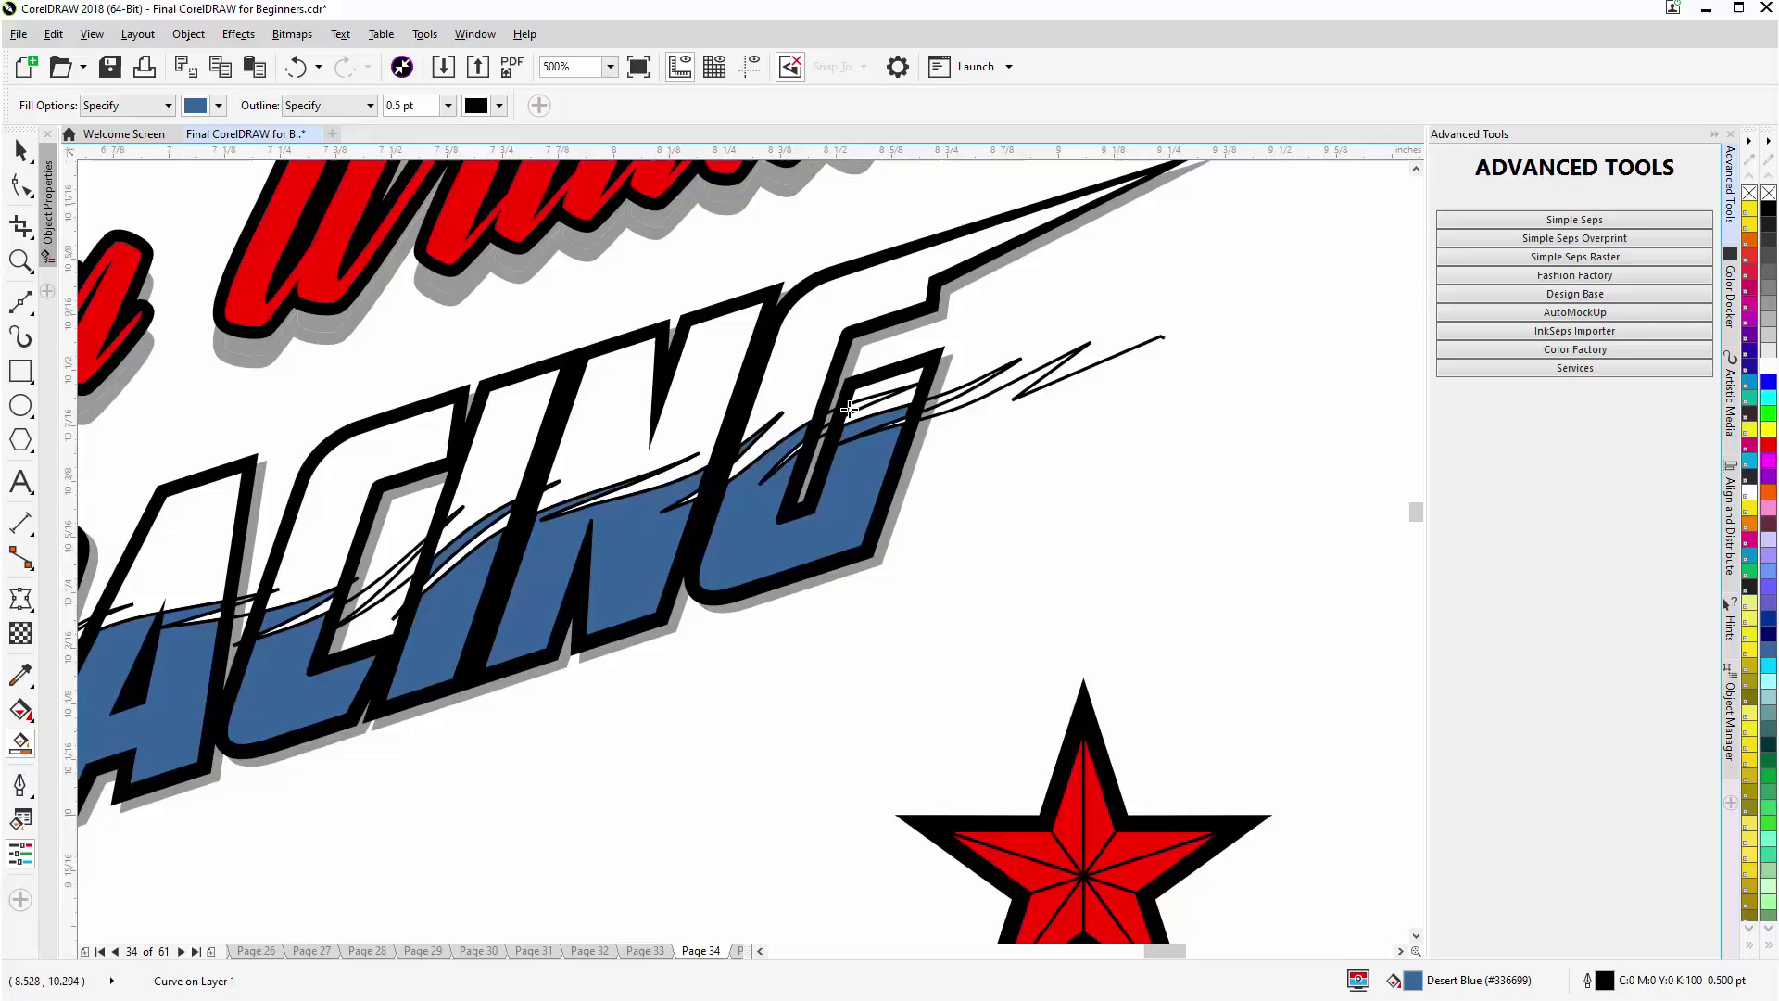
scroll(748, 553, up, 2)
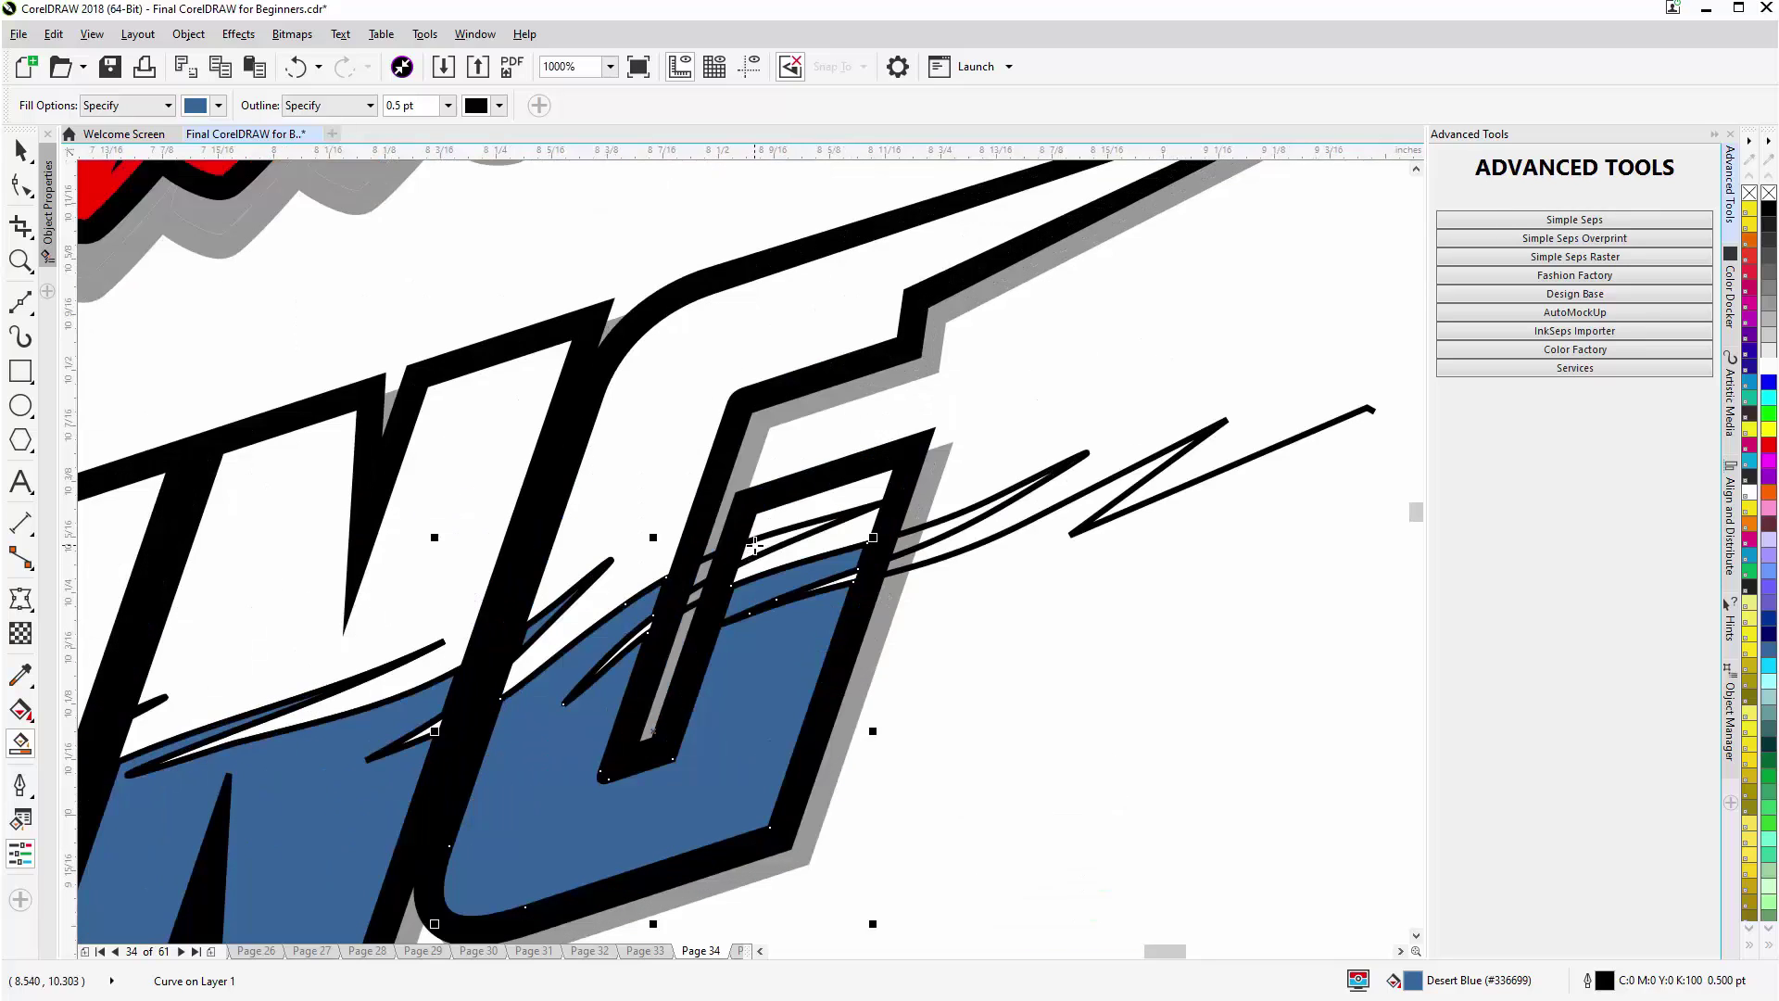
click(755, 546)
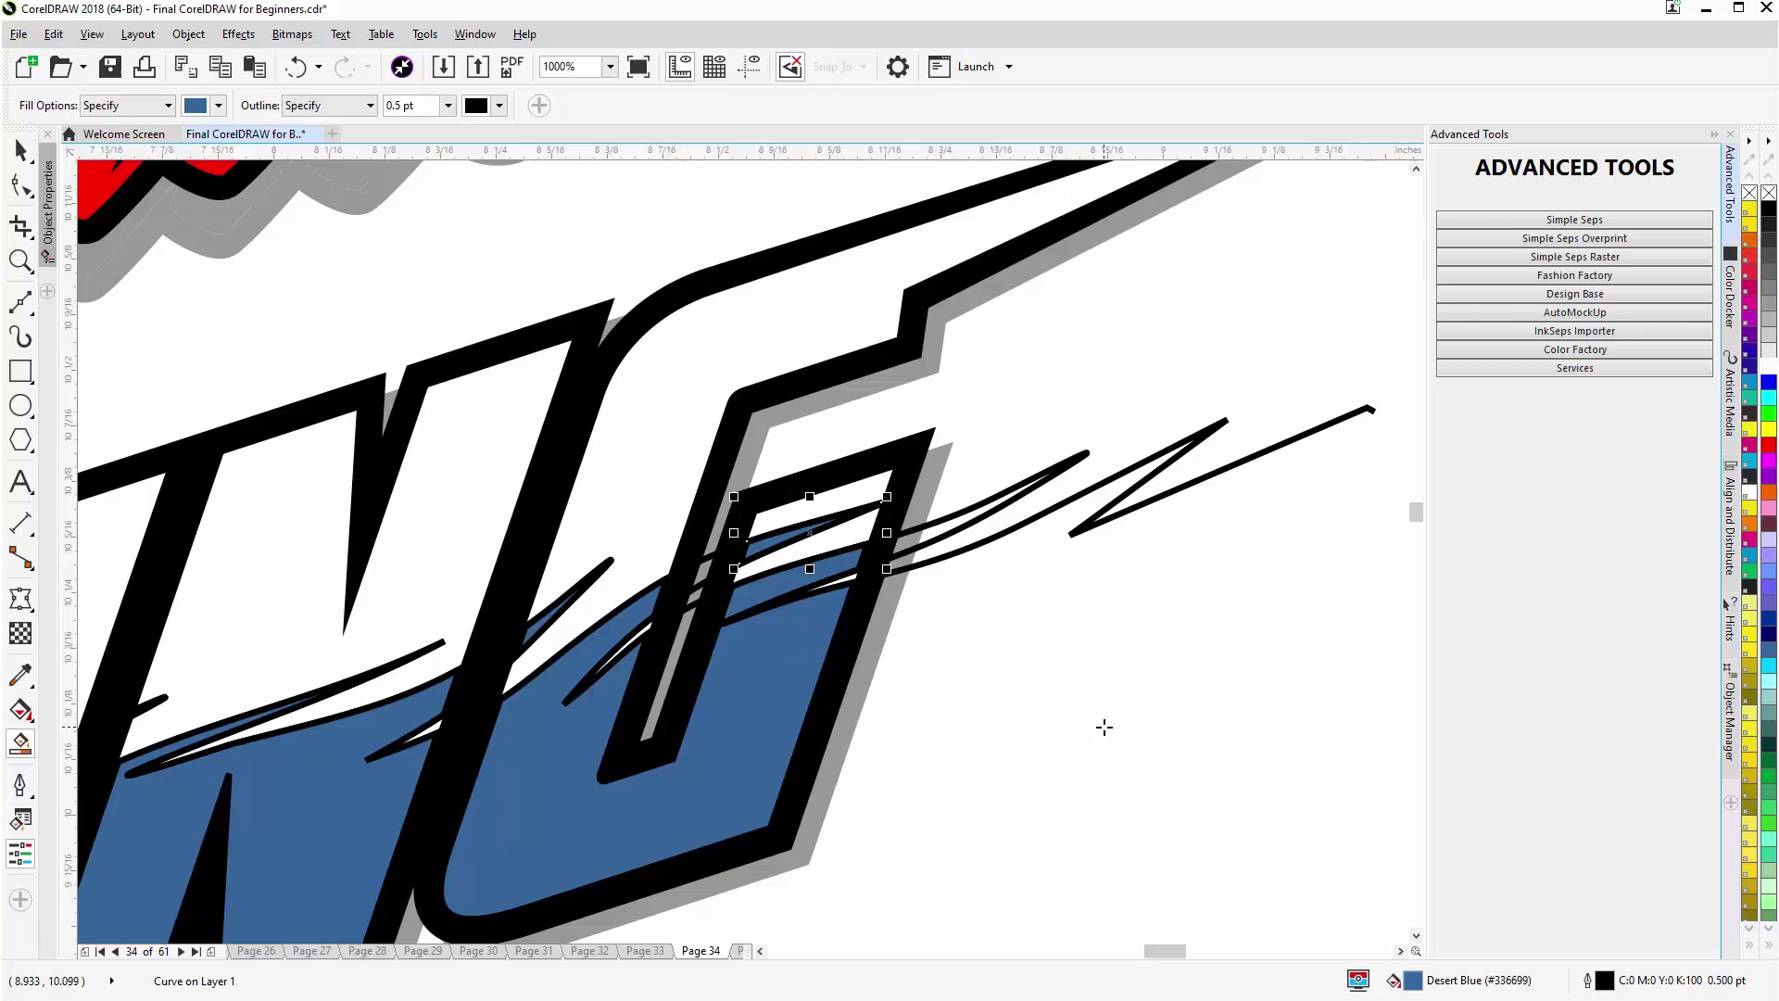
Step: Switch to the Pick tool and delete the stray zigzag line
key(space)
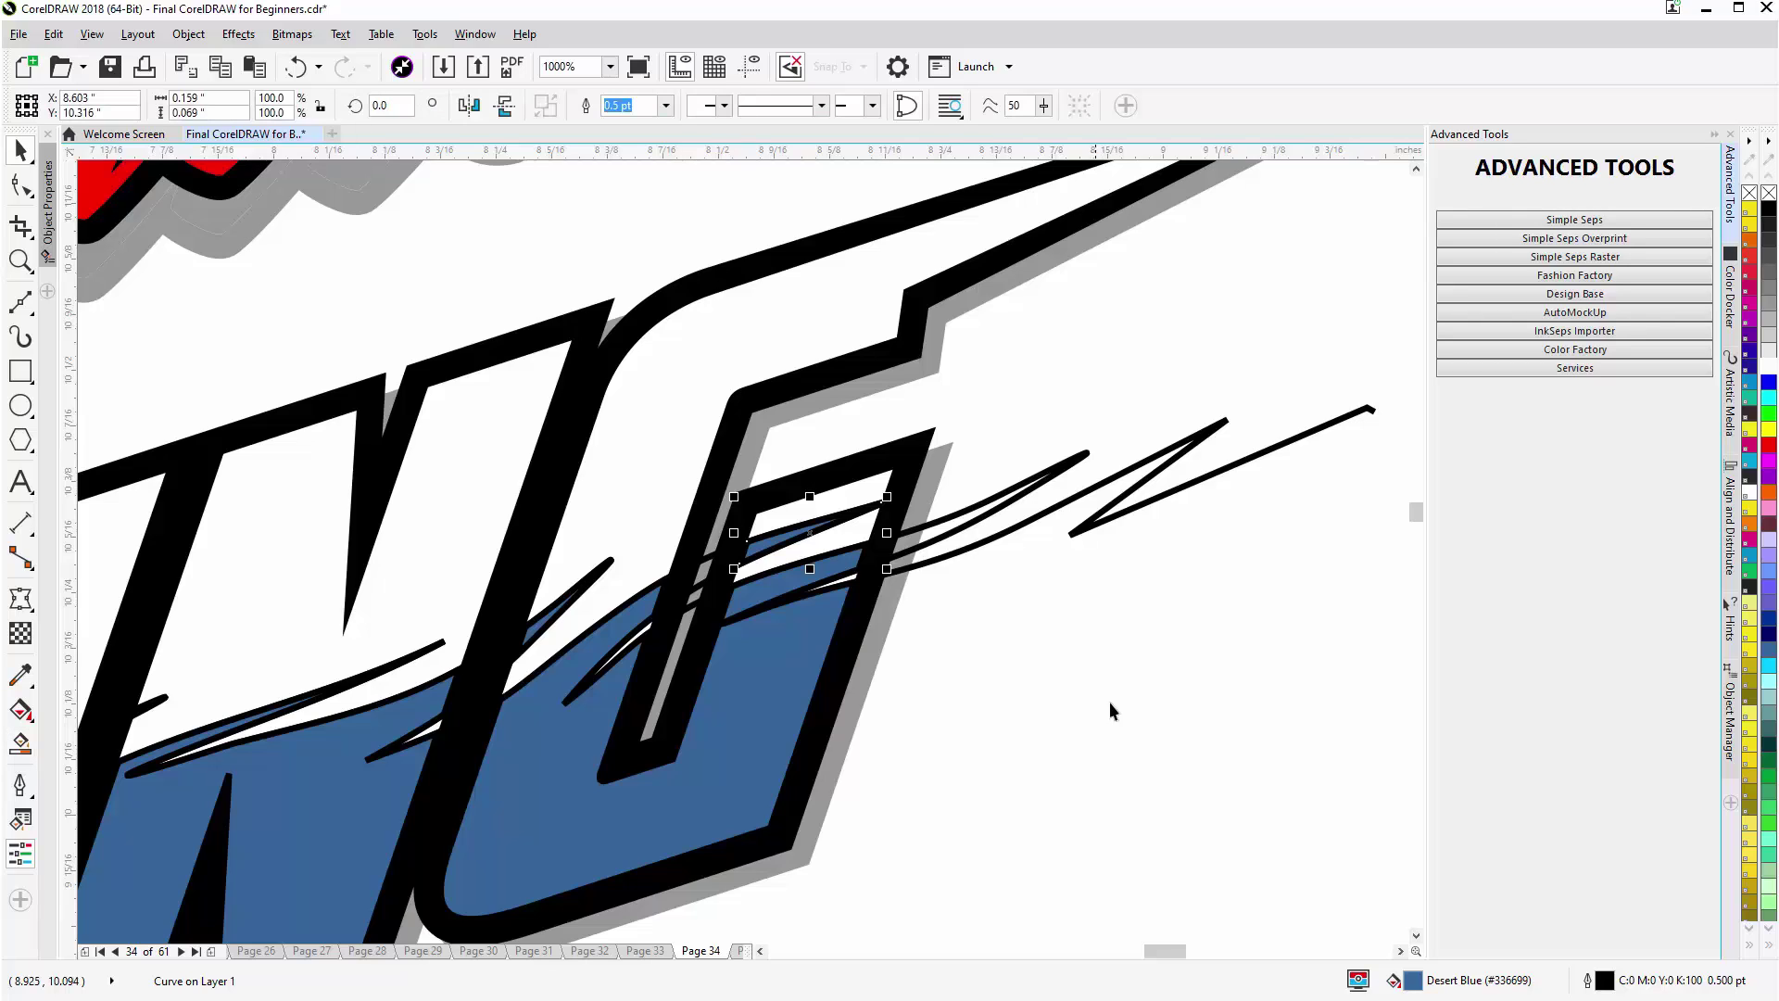
click(1106, 526)
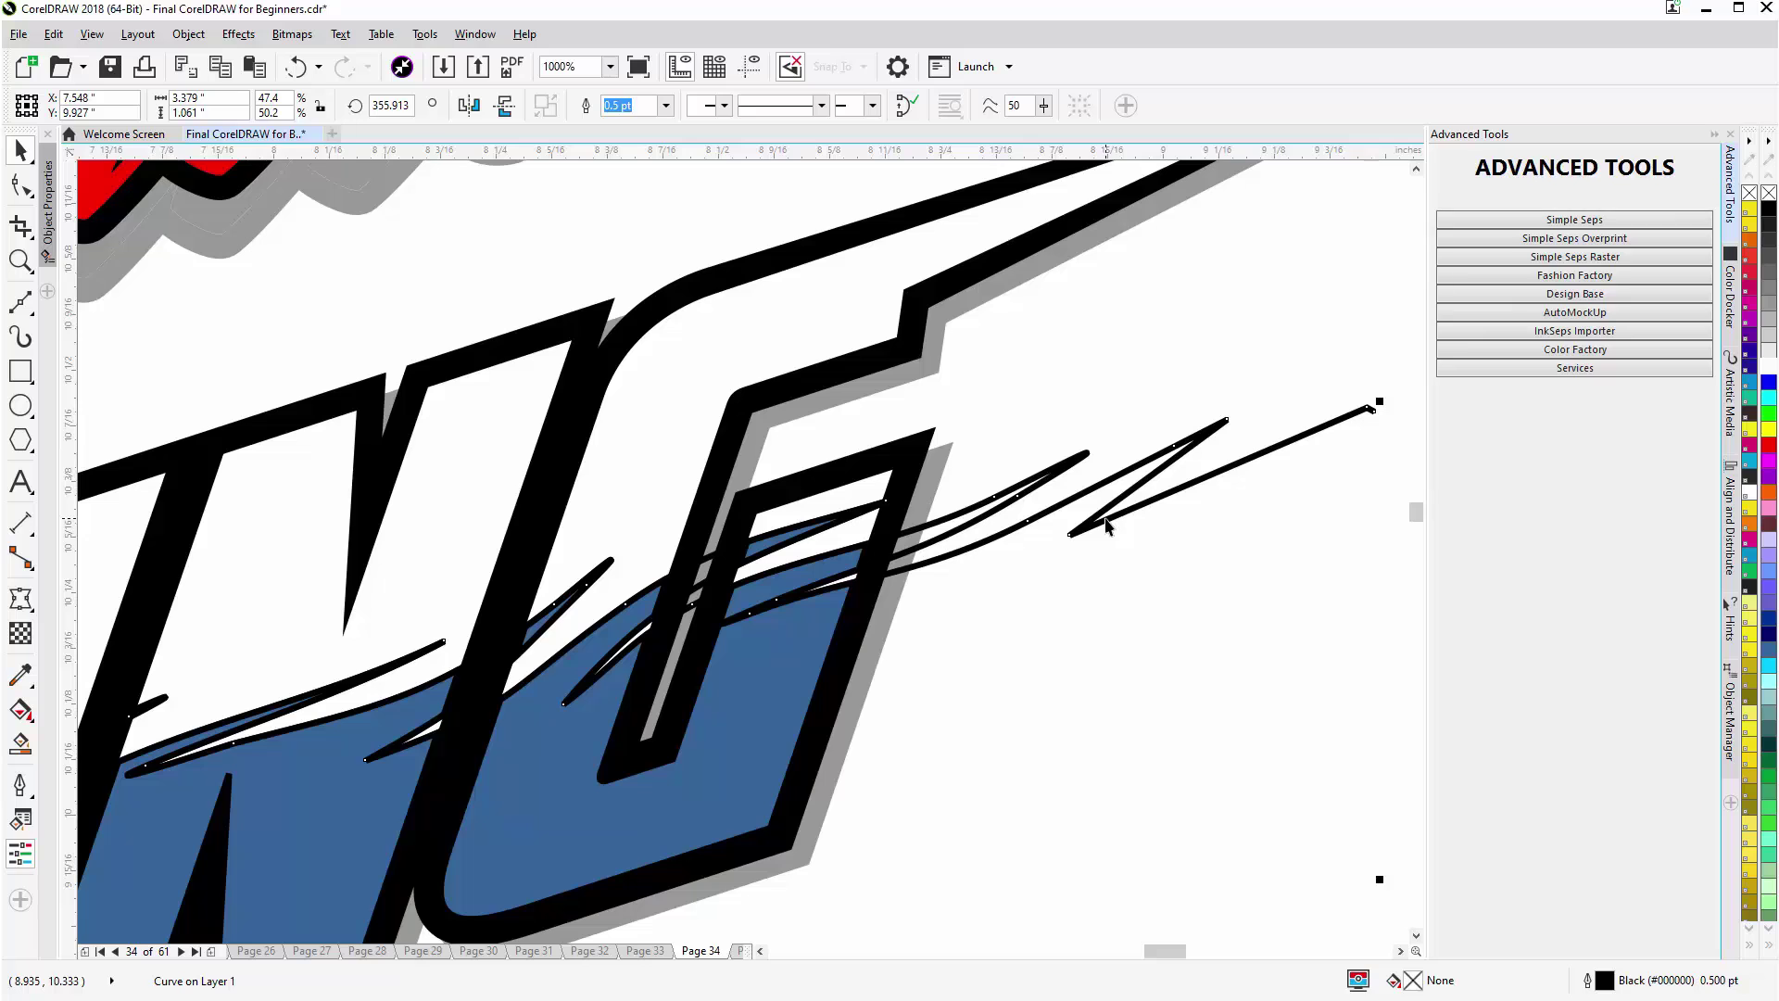
key(Delete)
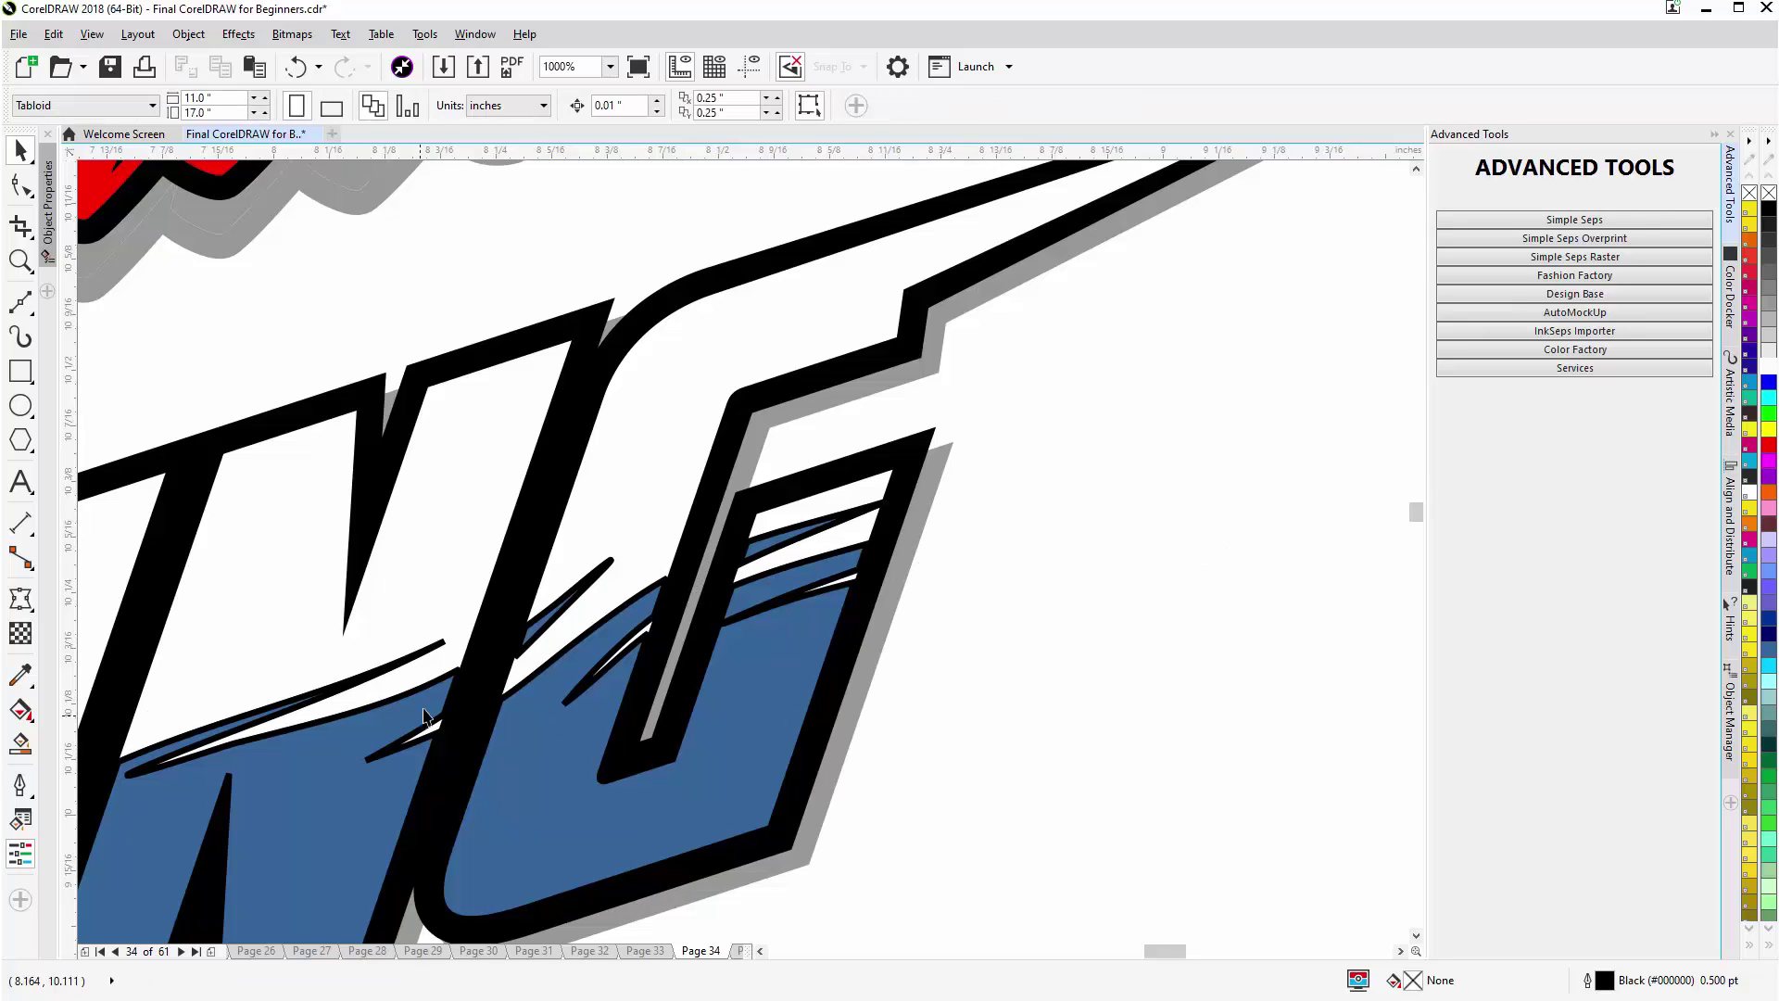
scroll(425, 714, down, 5)
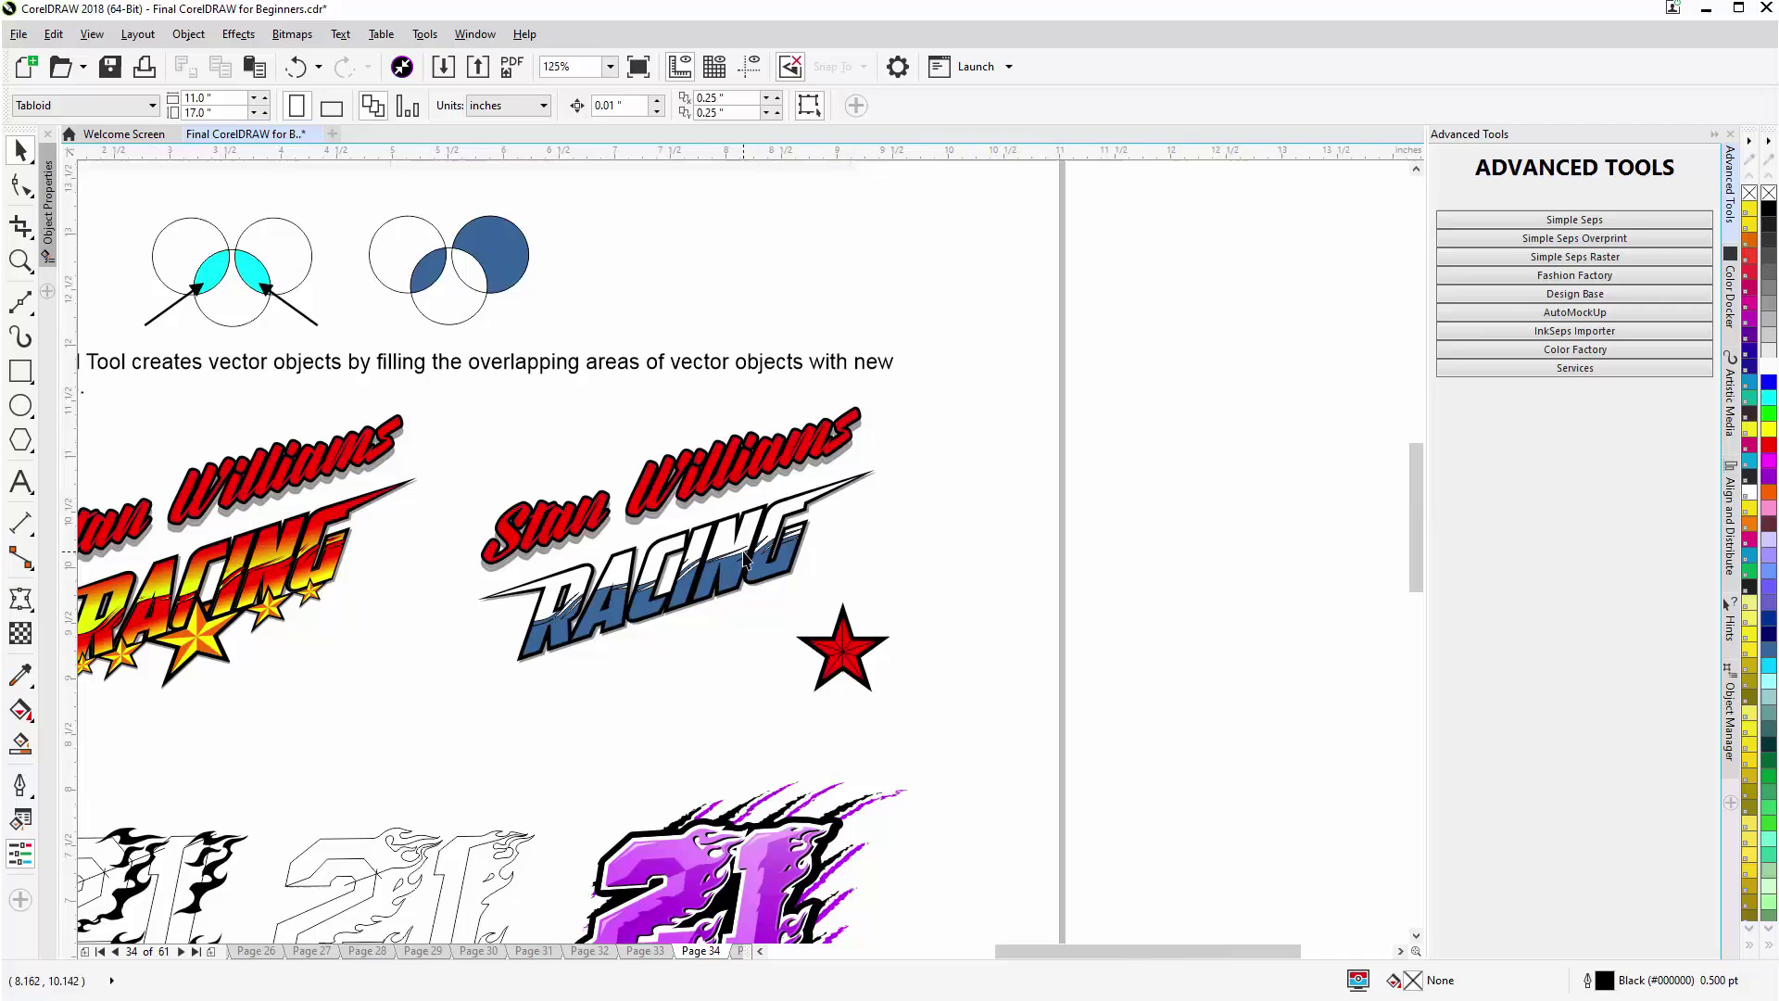
scroll(583, 616, up, 2)
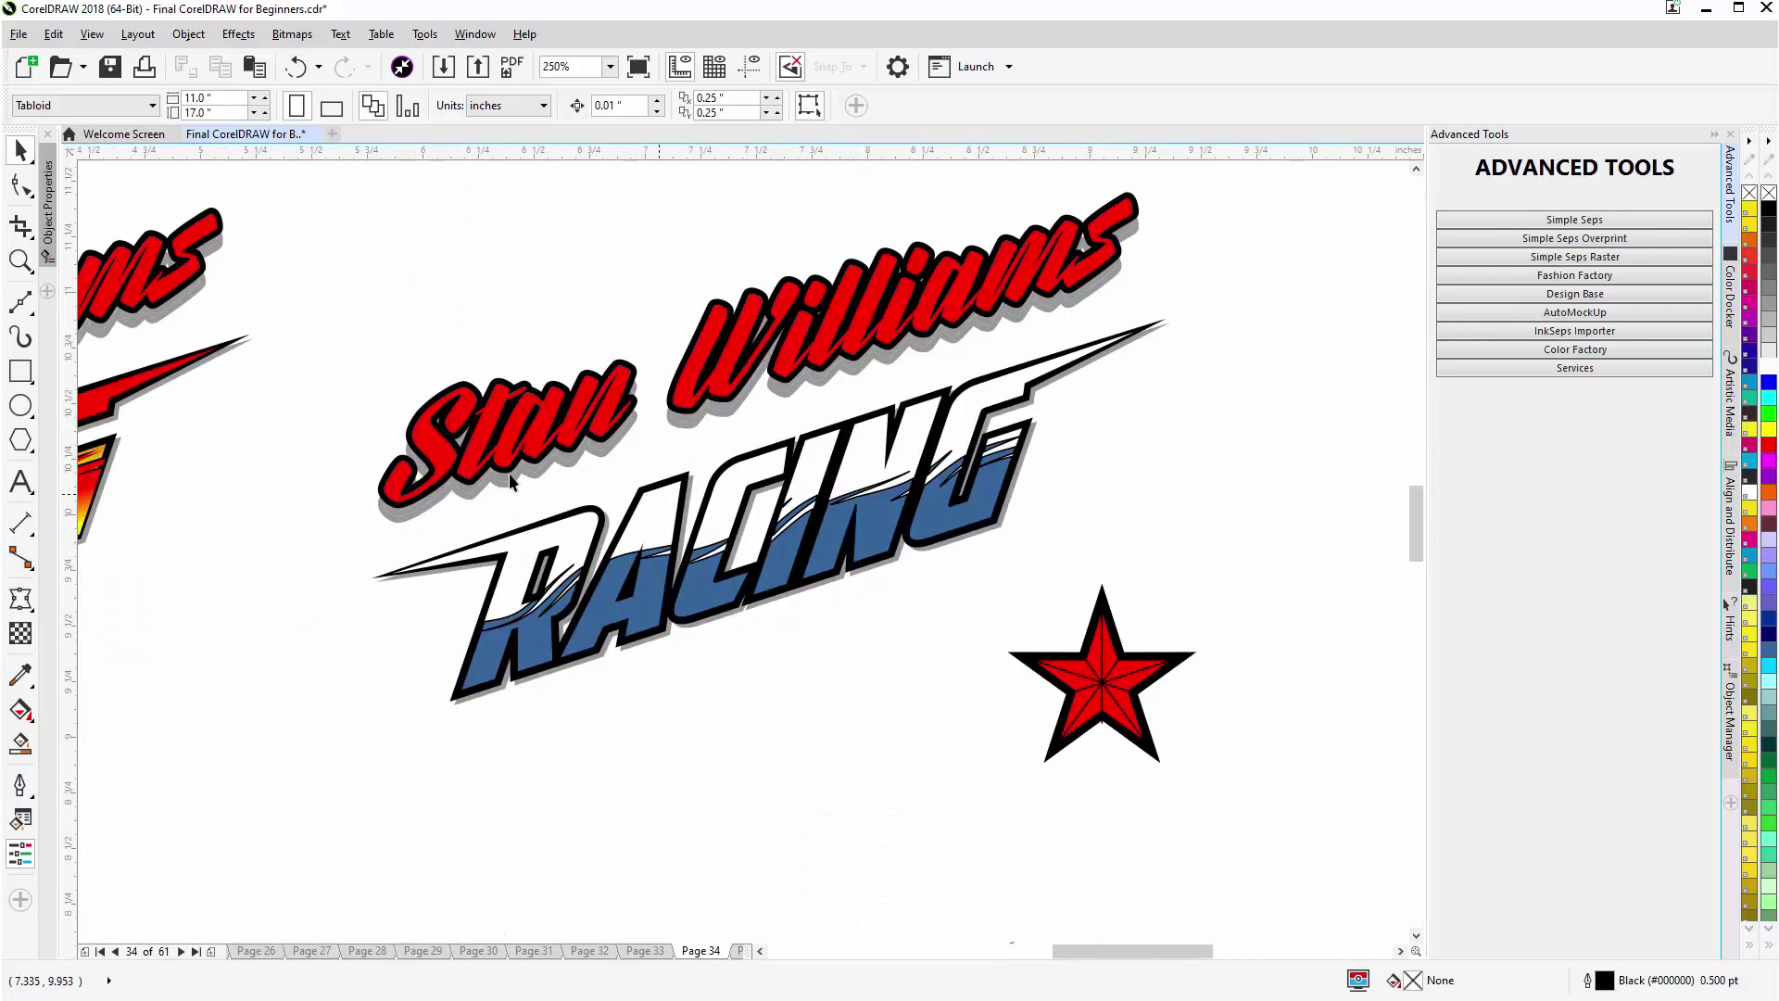
Step: Lasso the twelve blue pieces with Freehand Pick, weld them, and fill the result black
click(33, 162)
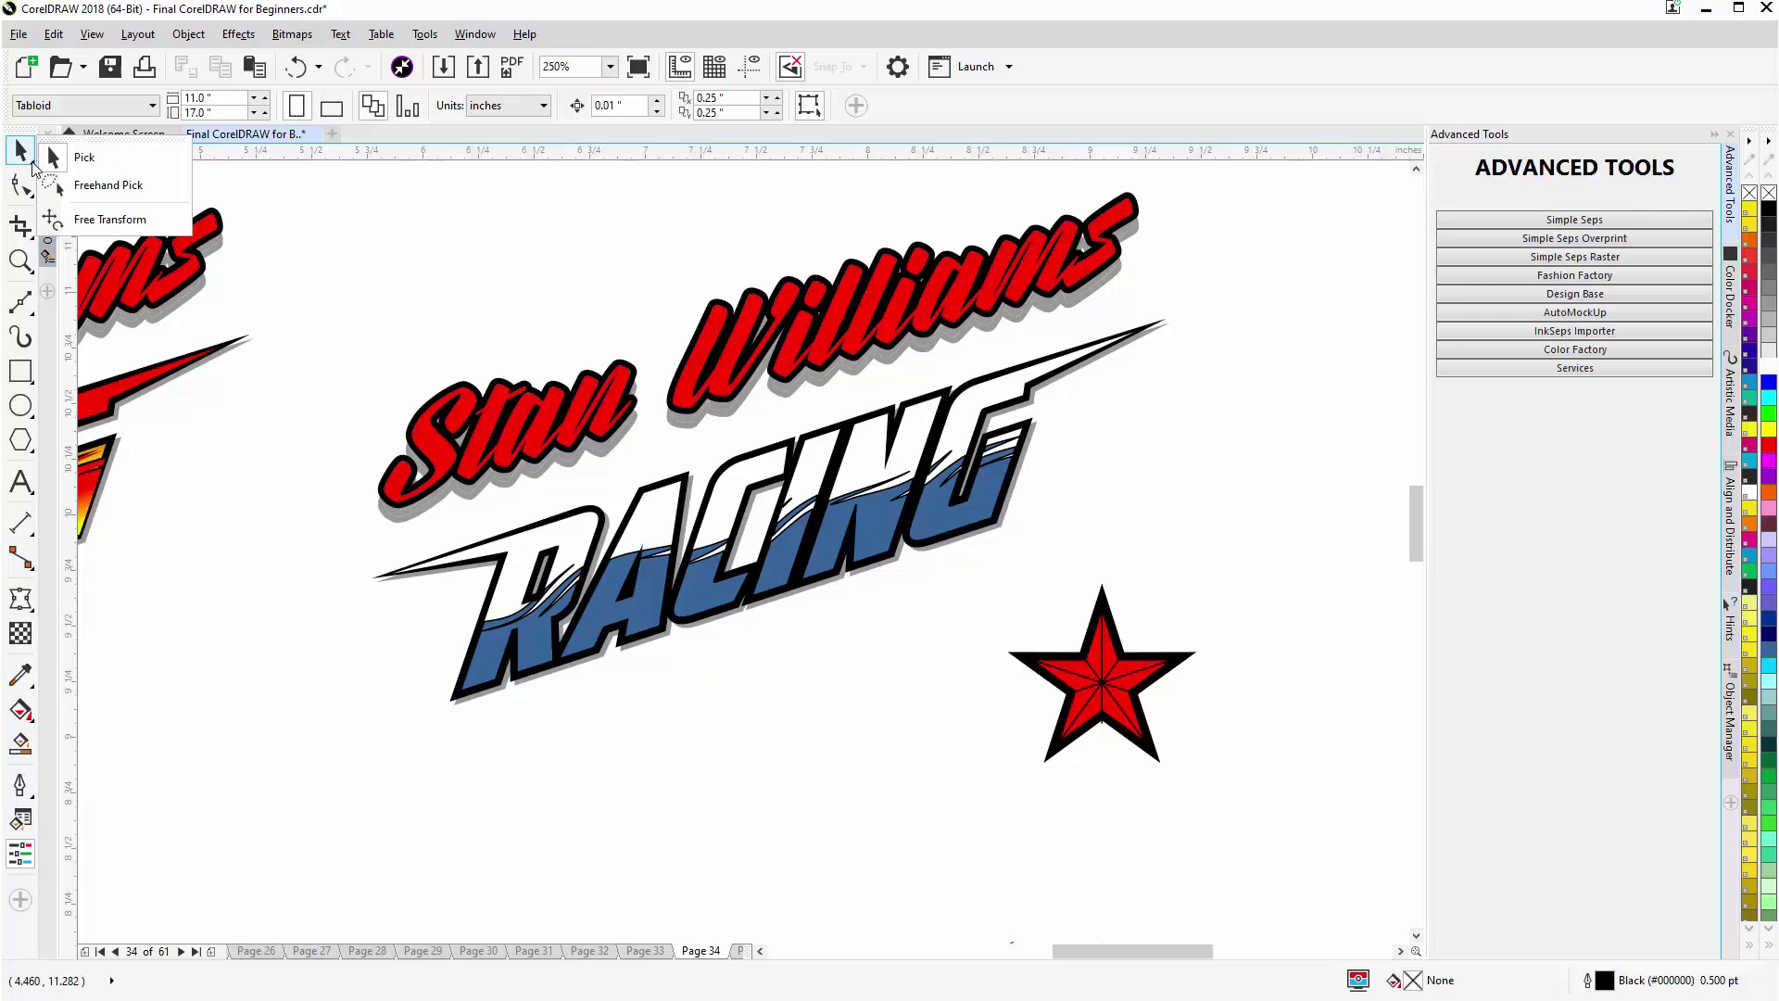
click(83, 194)
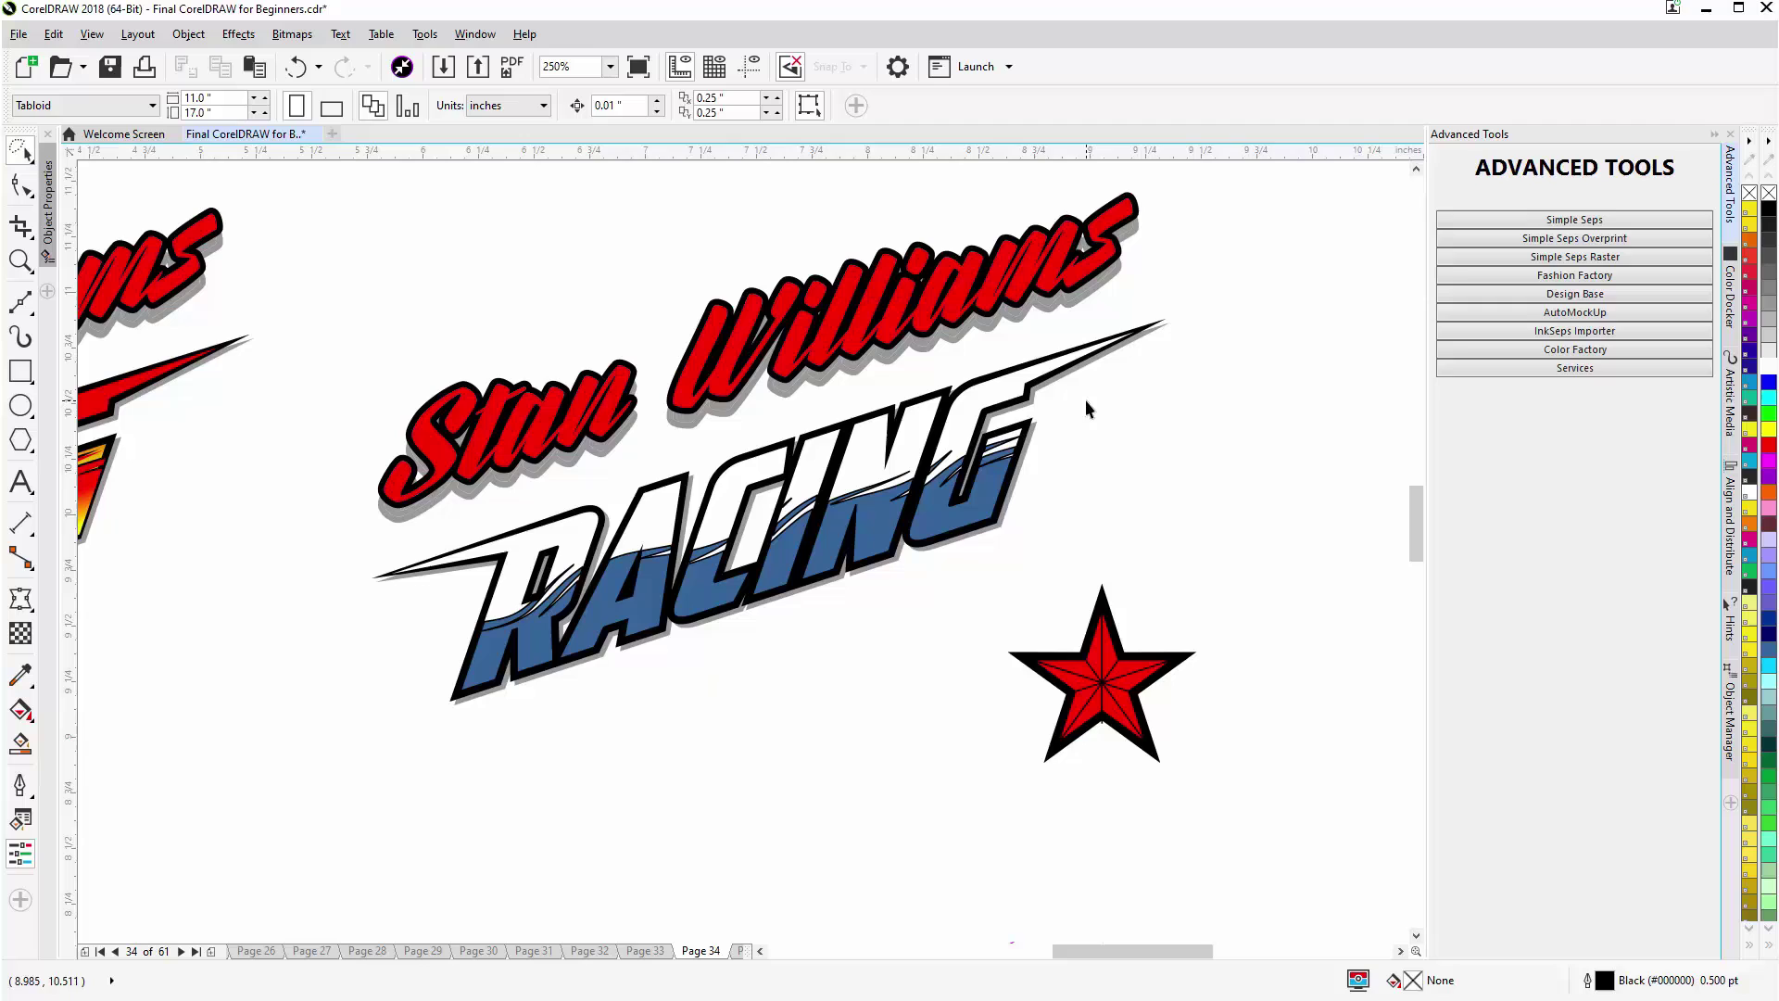
mouse_move(1086, 399)
mouse_down()
mouse_move(605, 480)
mouse_move(461, 534)
mouse_move(400, 611)
mouse_move(416, 680)
mouse_move(485, 774)
mouse_move(712, 724)
mouse_move(975, 619)
mouse_move(1029, 549)
mouse_up()
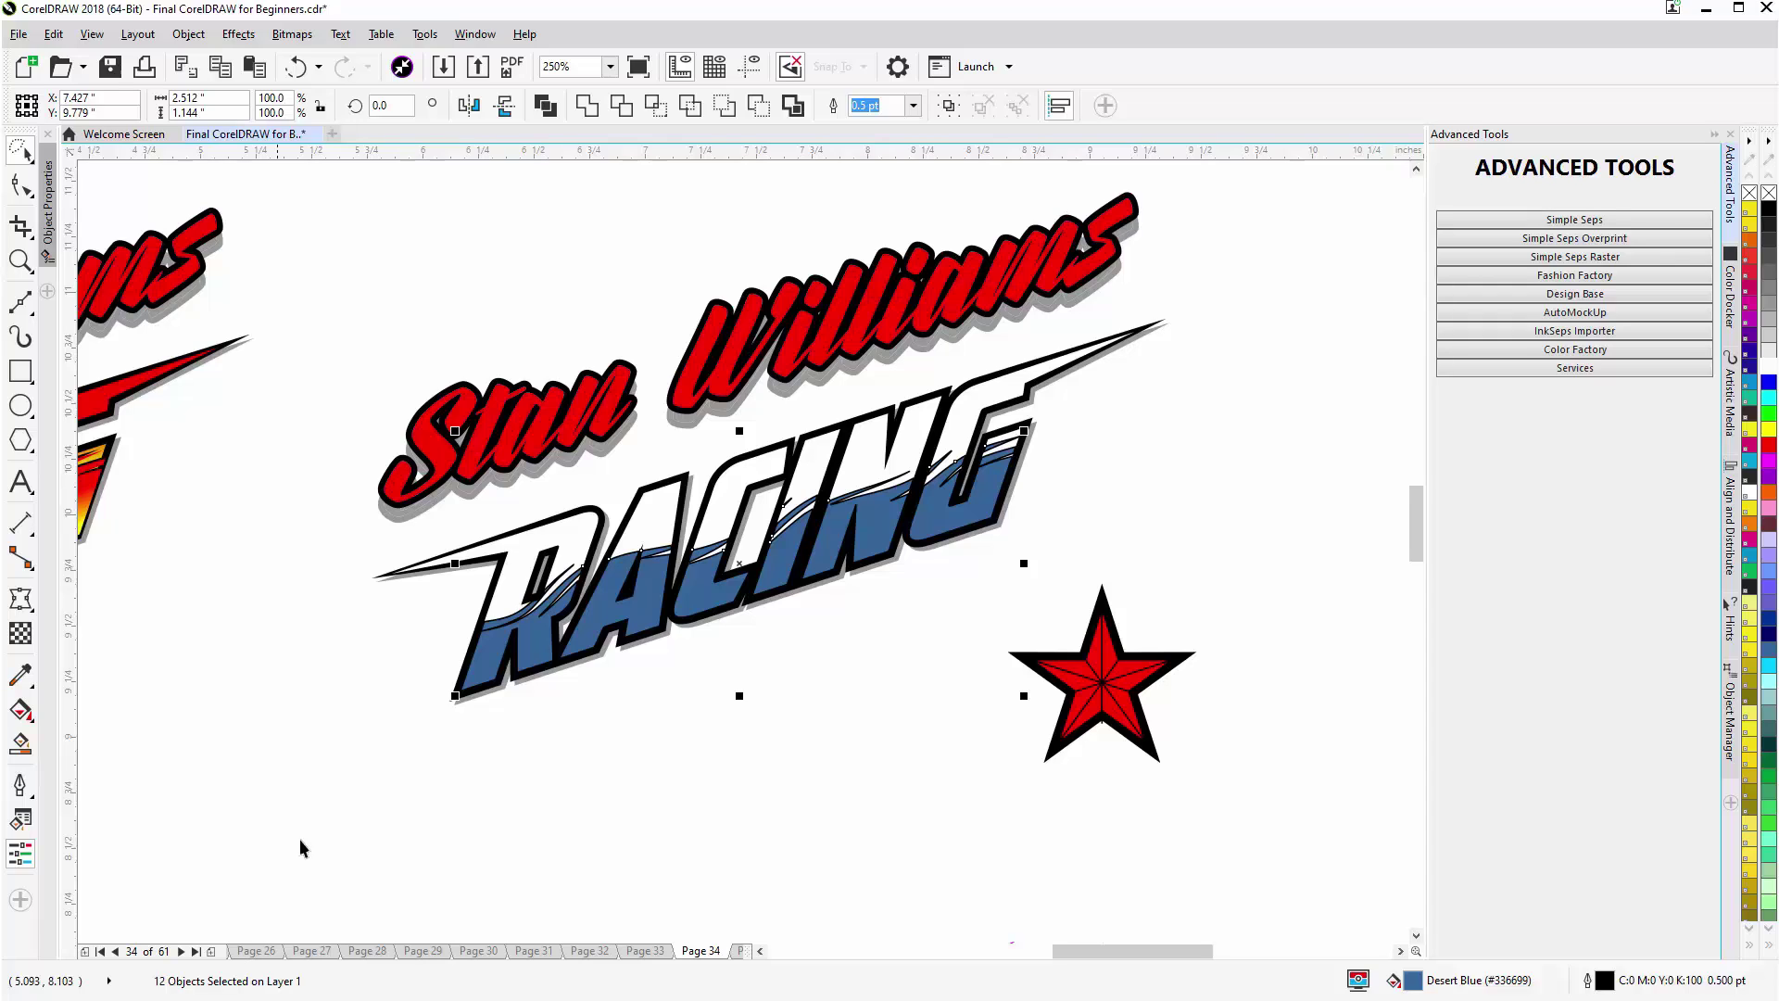
click(586, 105)
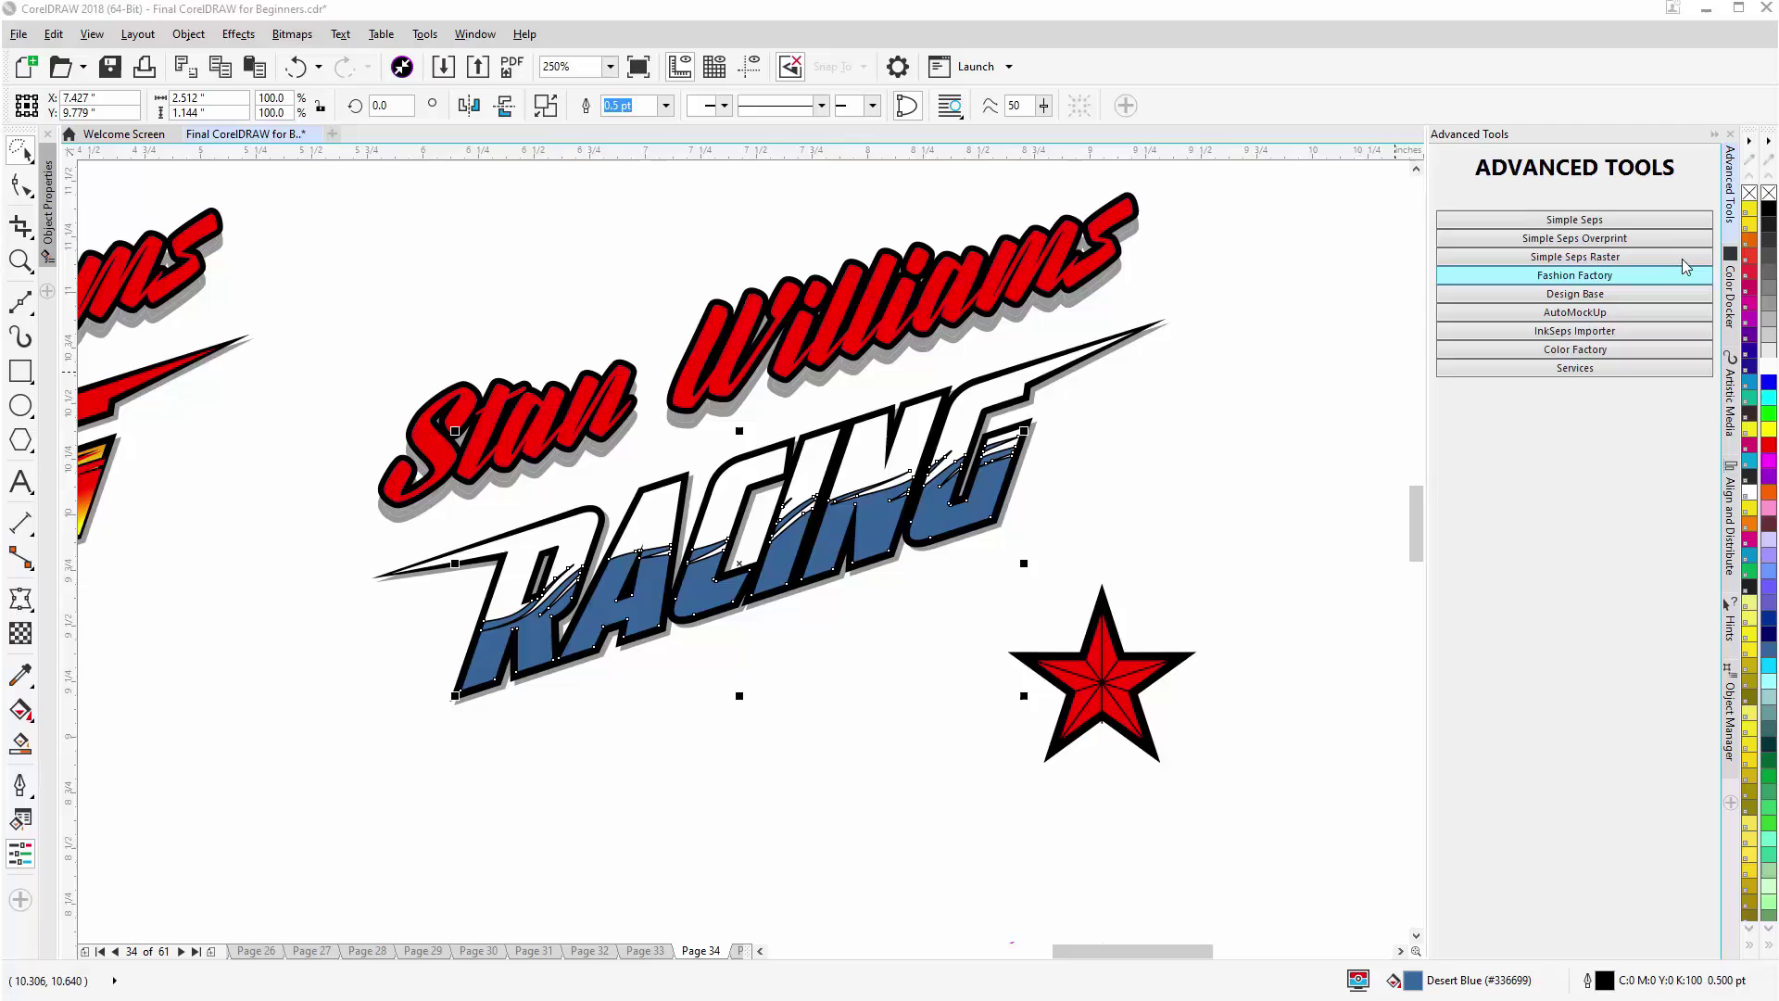
click(1771, 212)
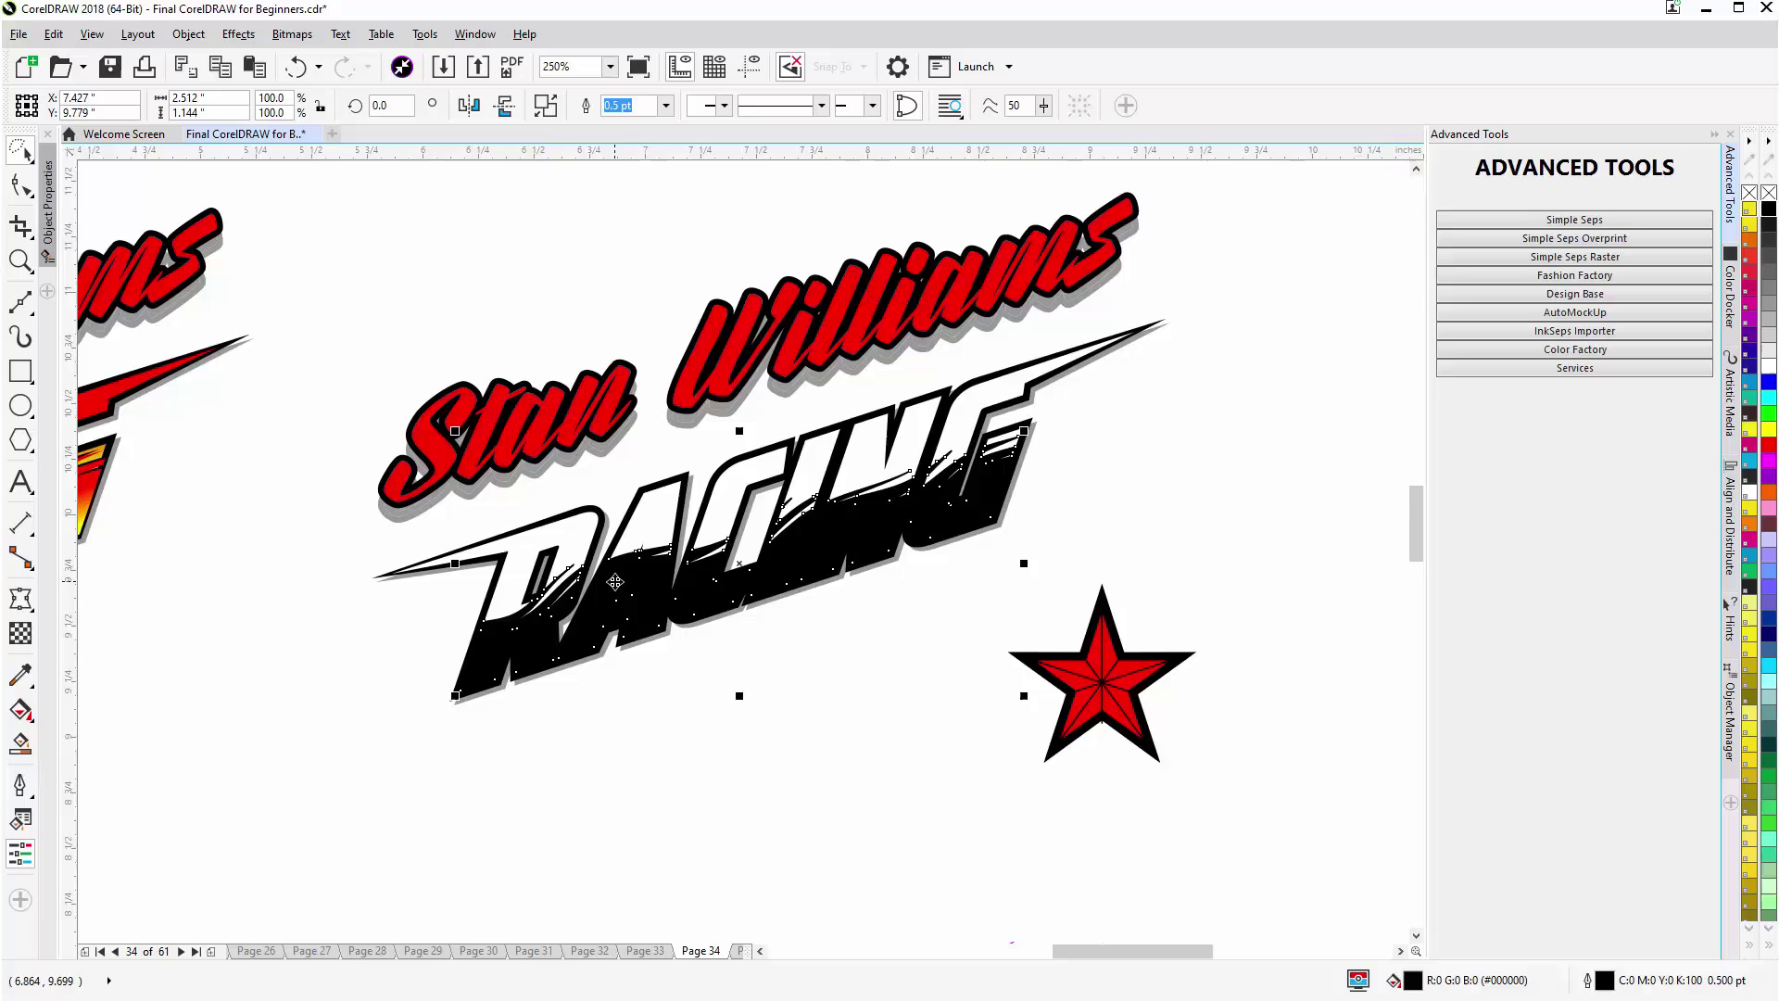
Step: Nudge the merged black shape slightly and set its outline to No Color
scroll(615, 582, up, 2)
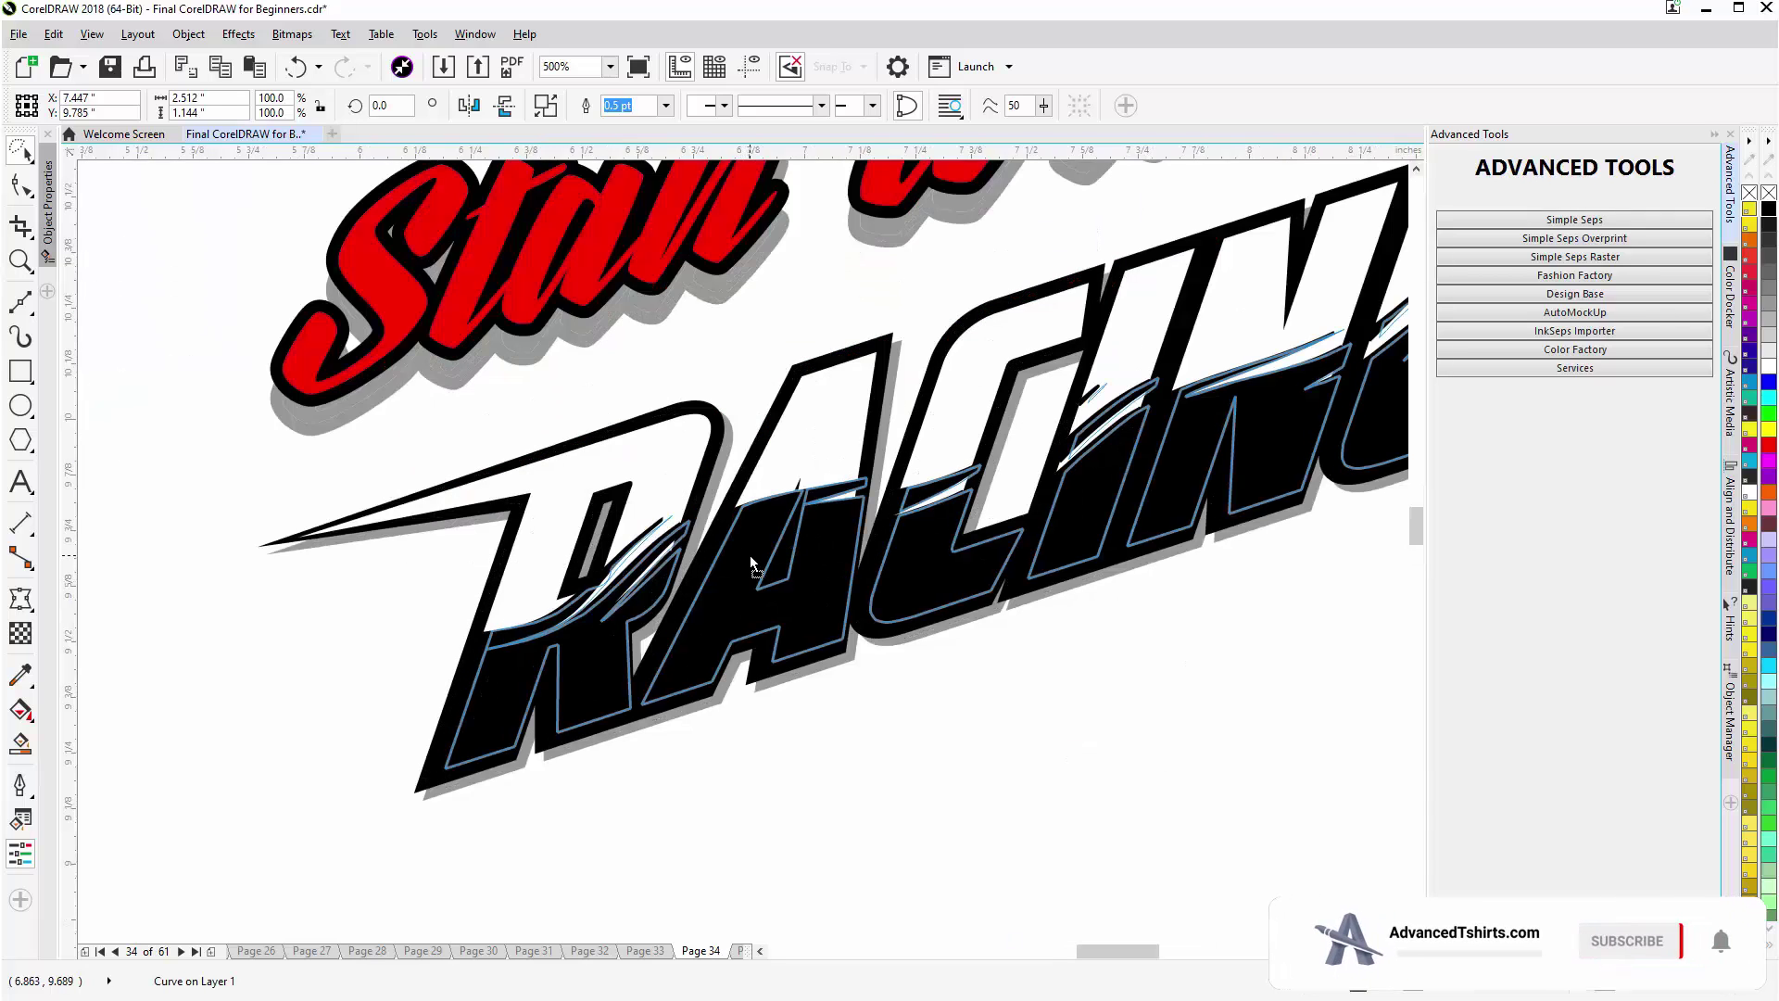
drag(747, 556, 743, 559)
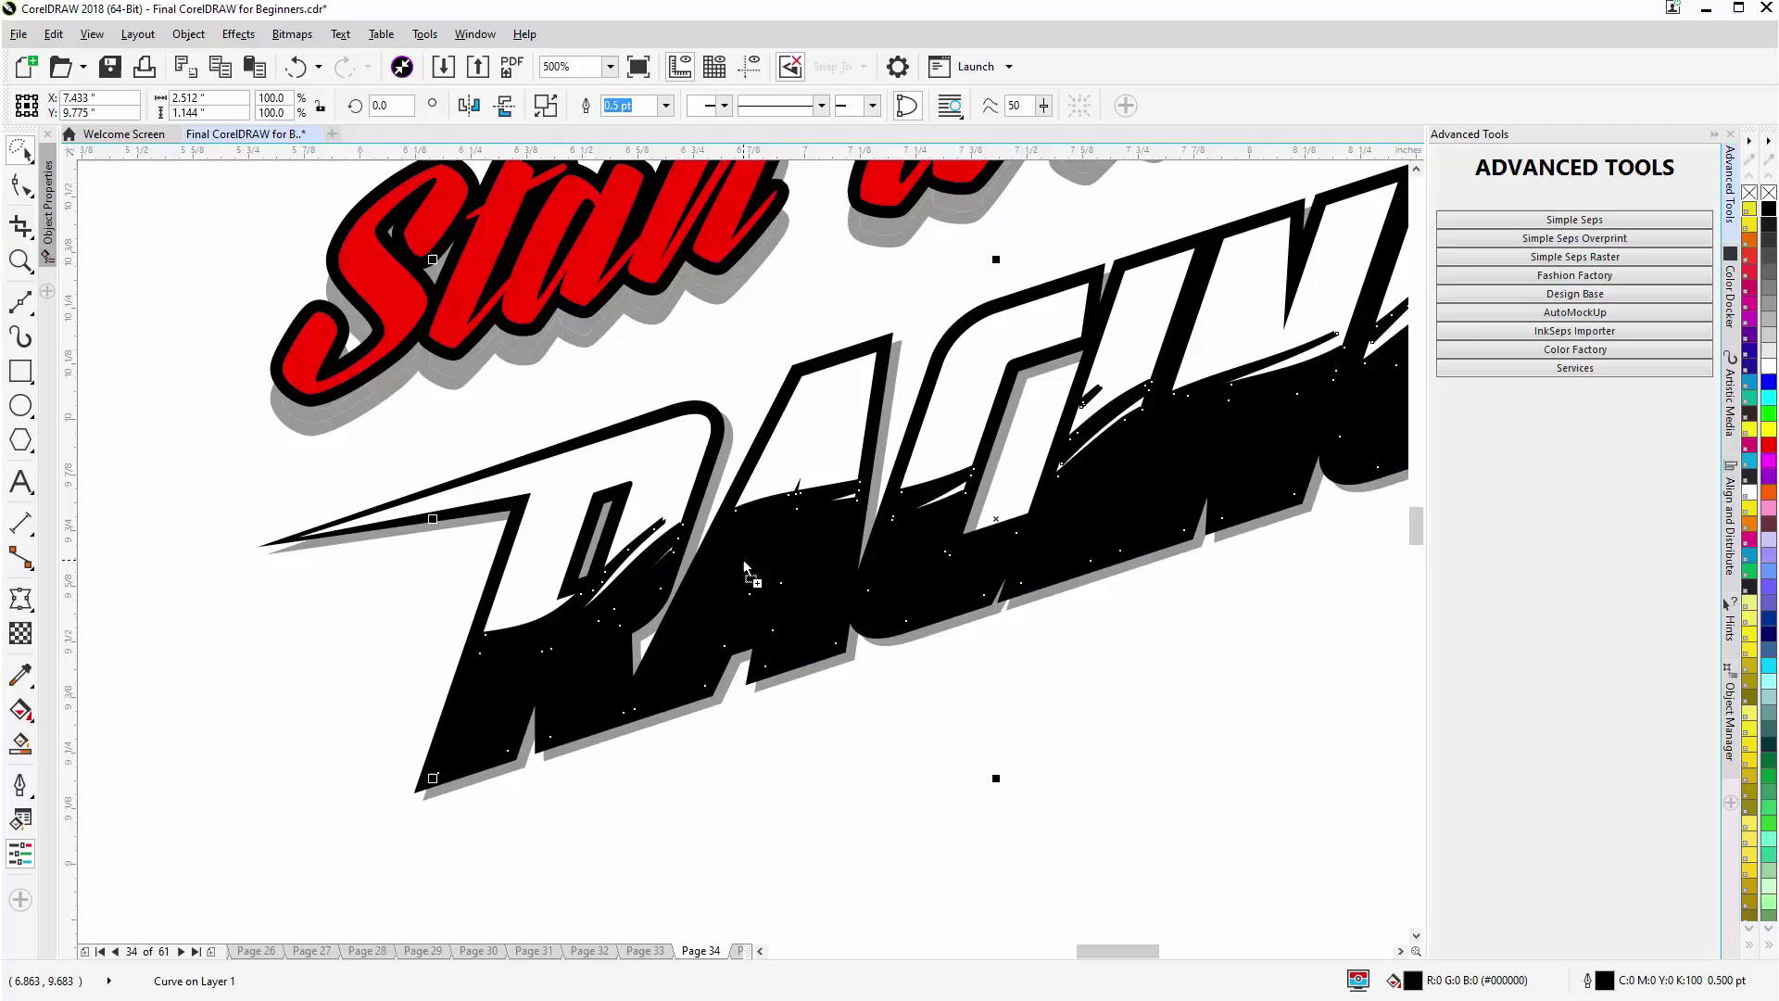
right_click(1767, 192)
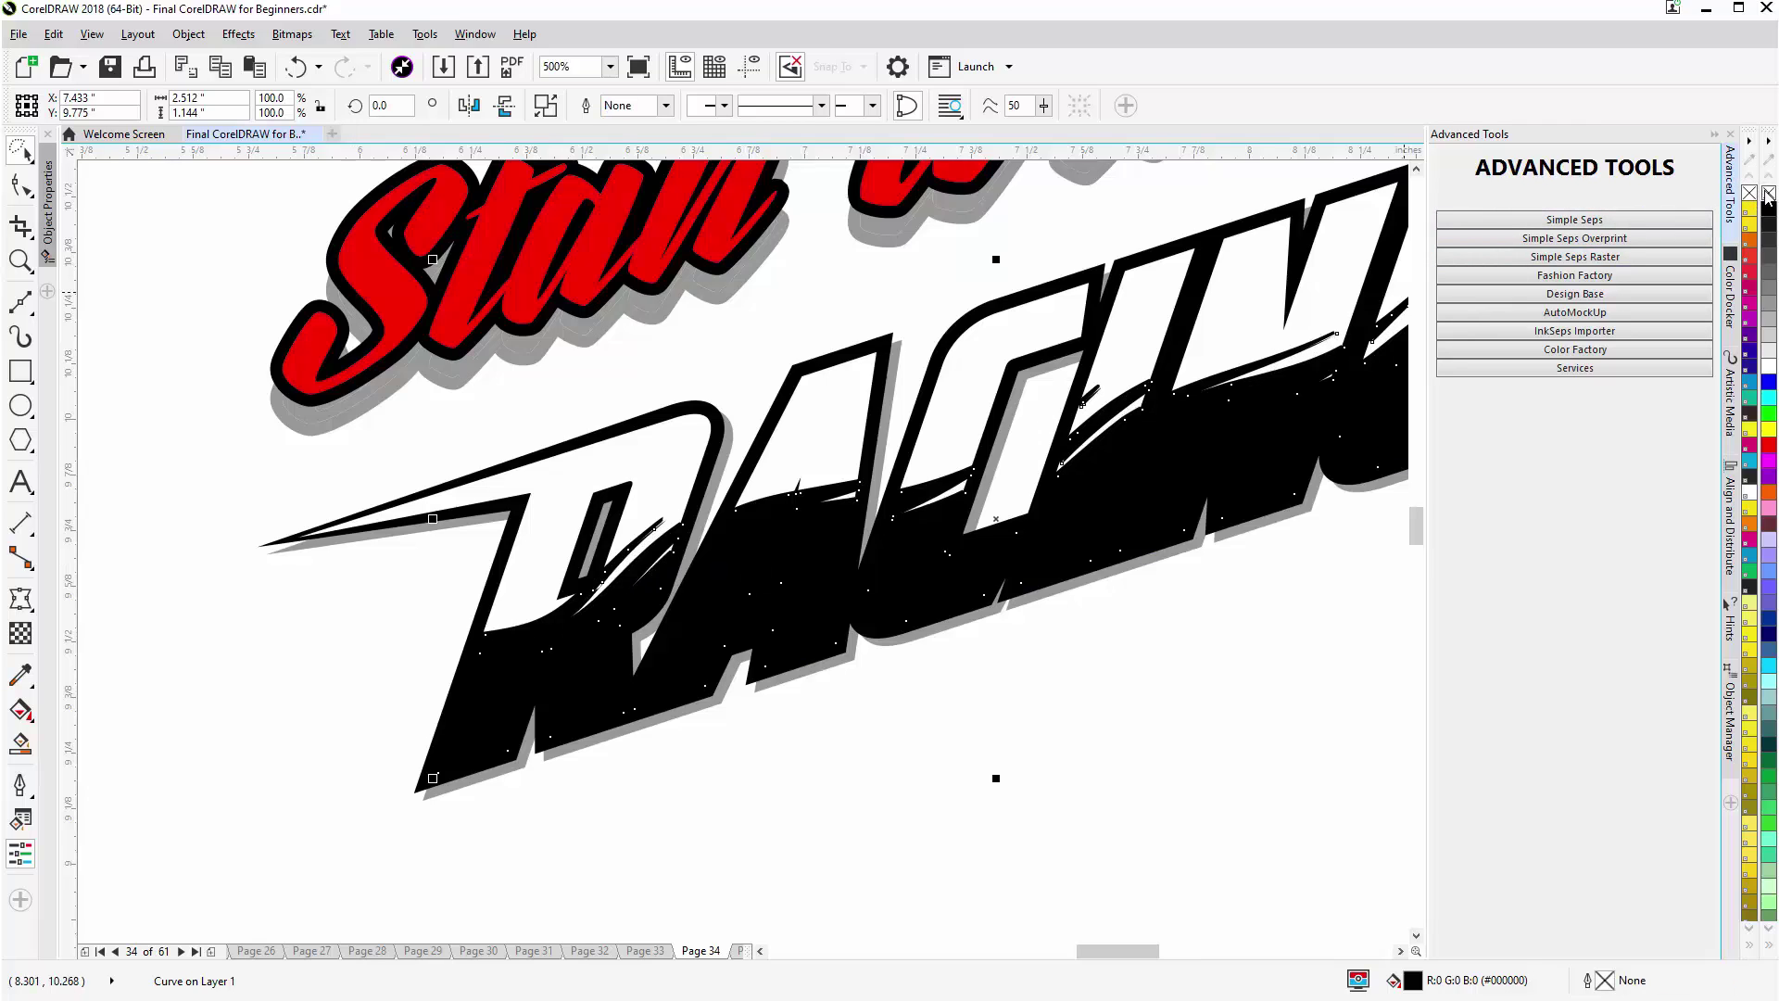
Step: Apply a fountain fill up through the merged RACING shape, blending red into yellow
click(23, 718)
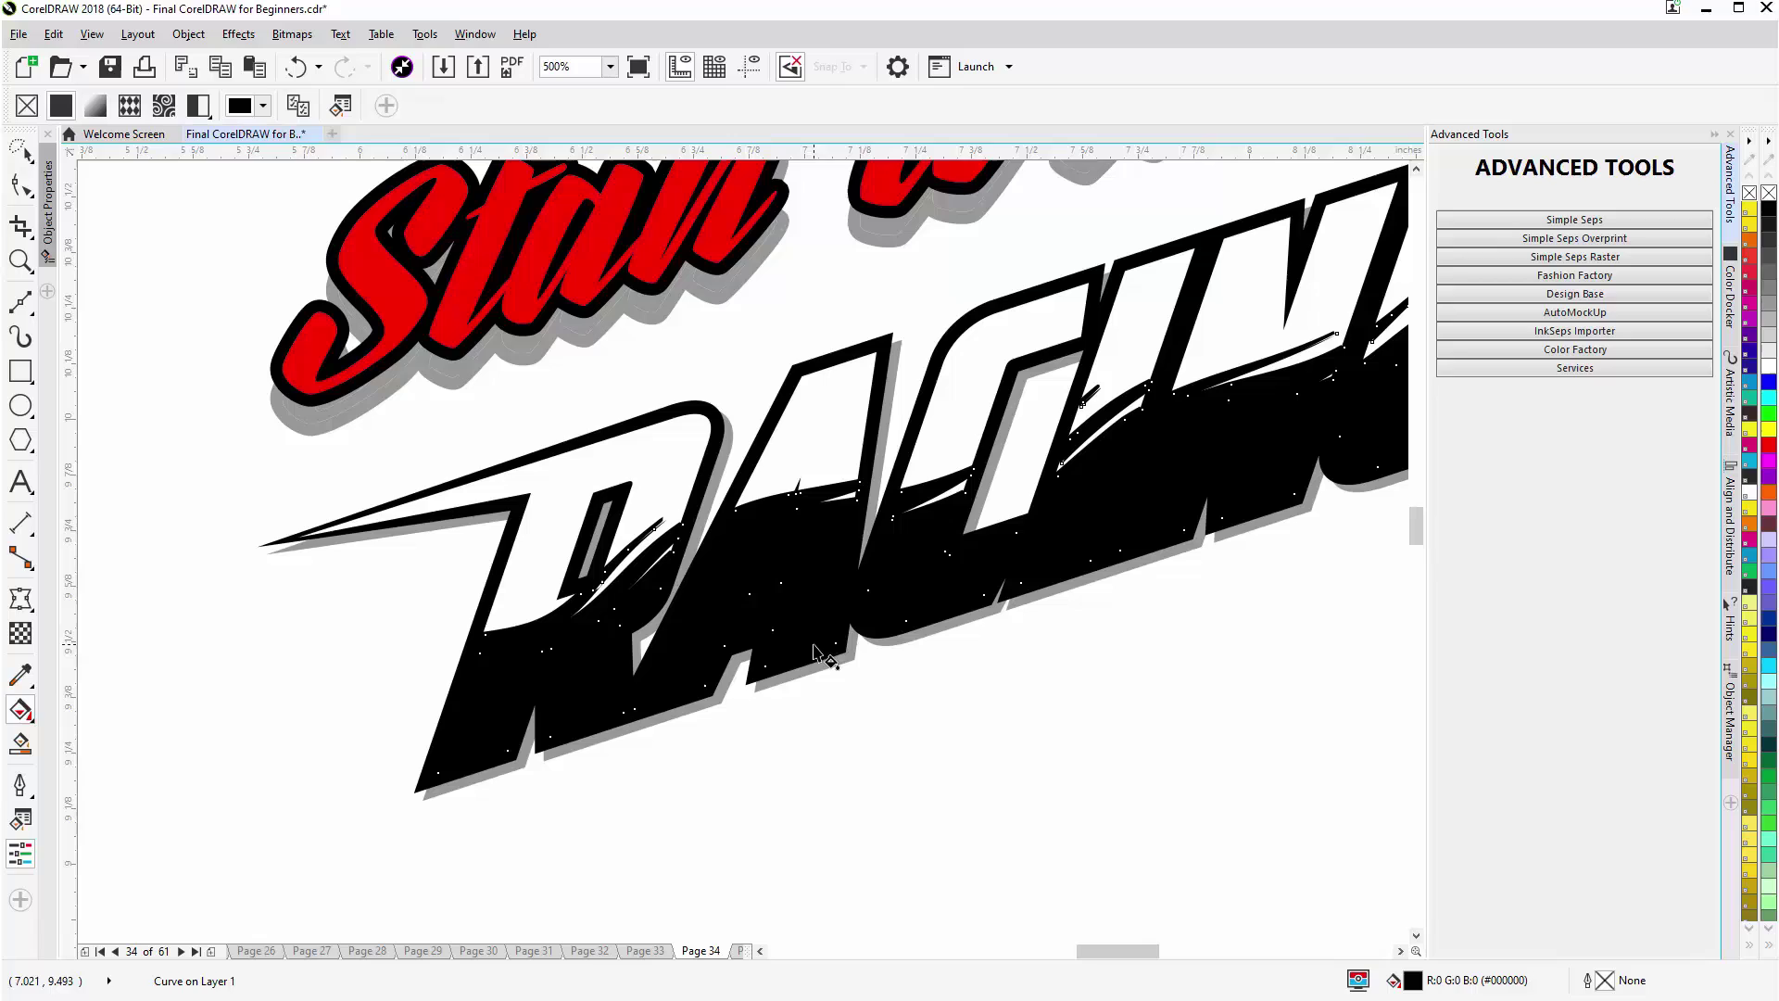
drag(814, 646, 762, 483)
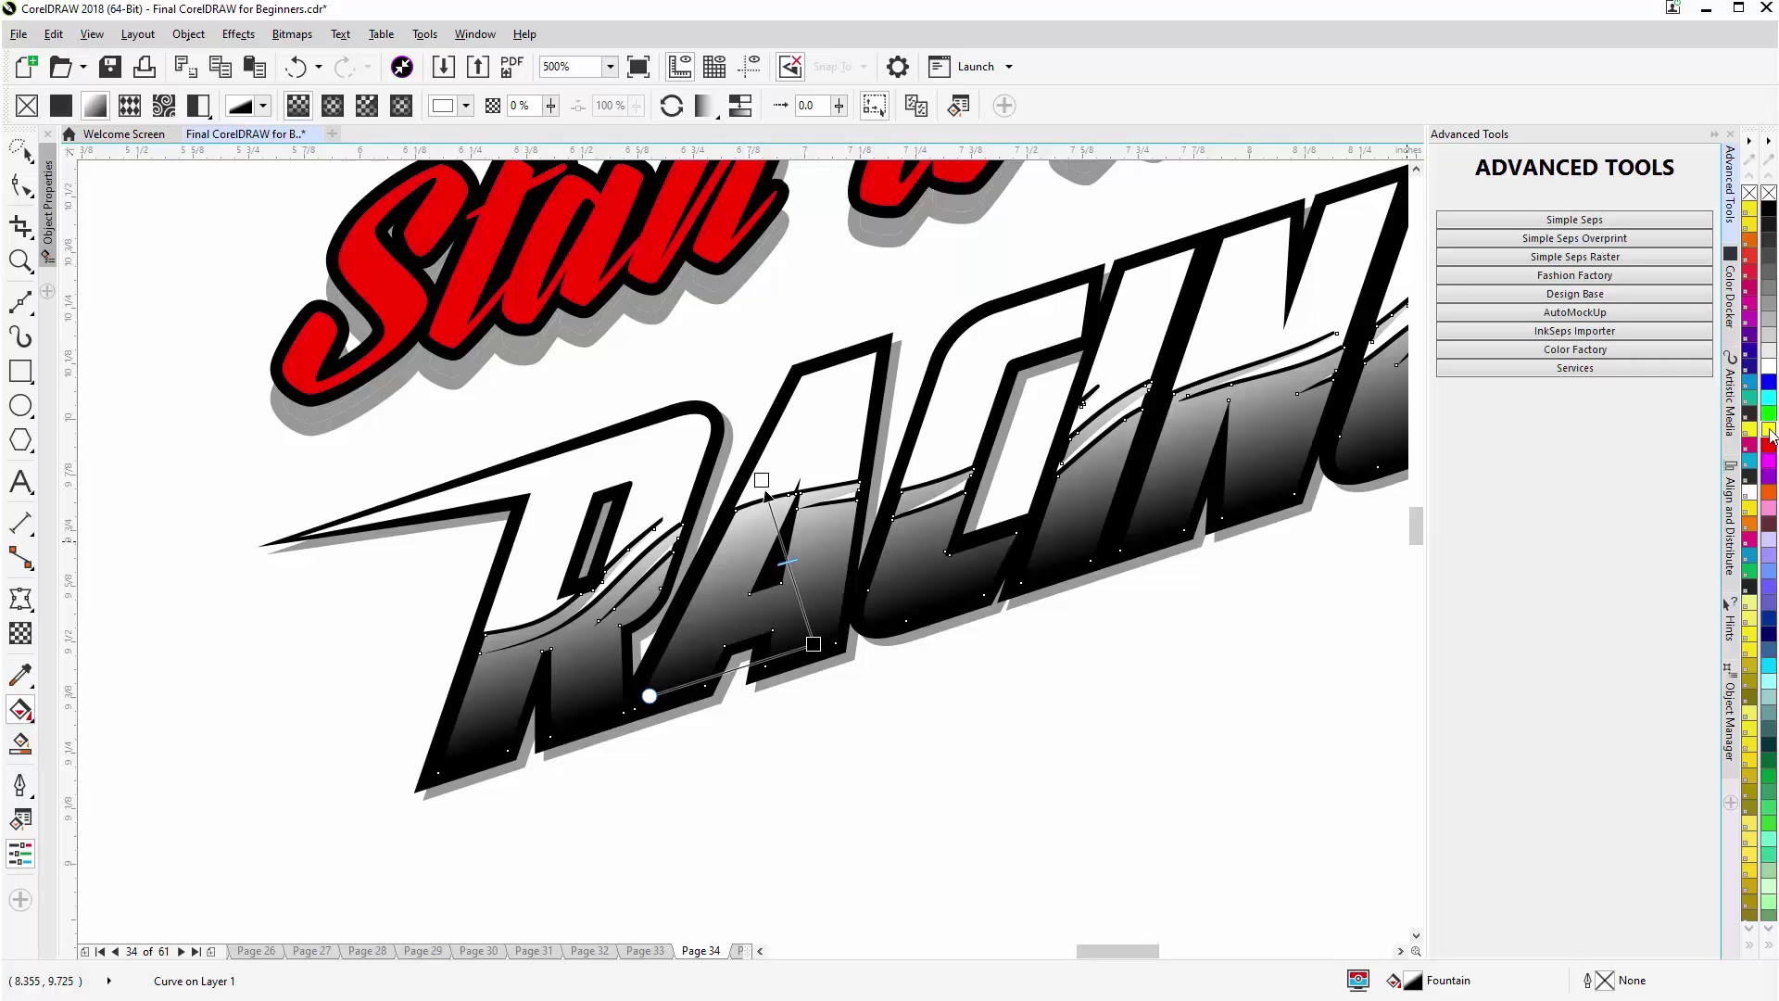
click(1770, 432)
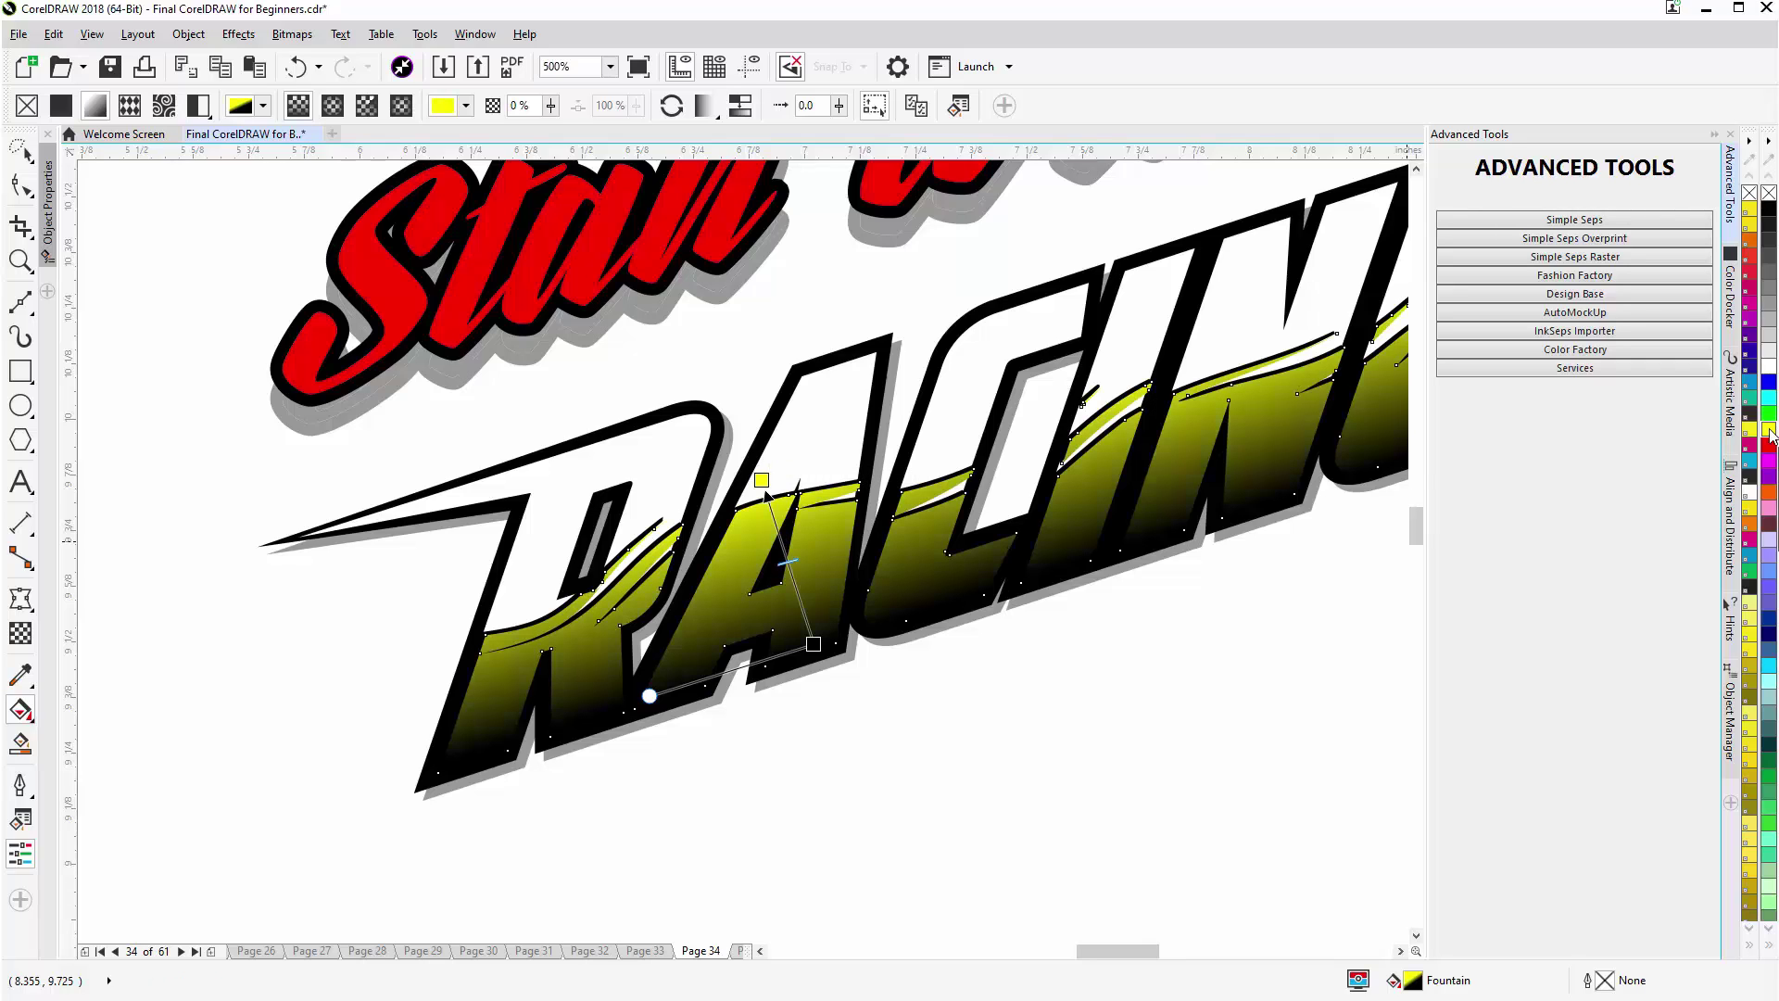
scroll(746, 559, down, 4)
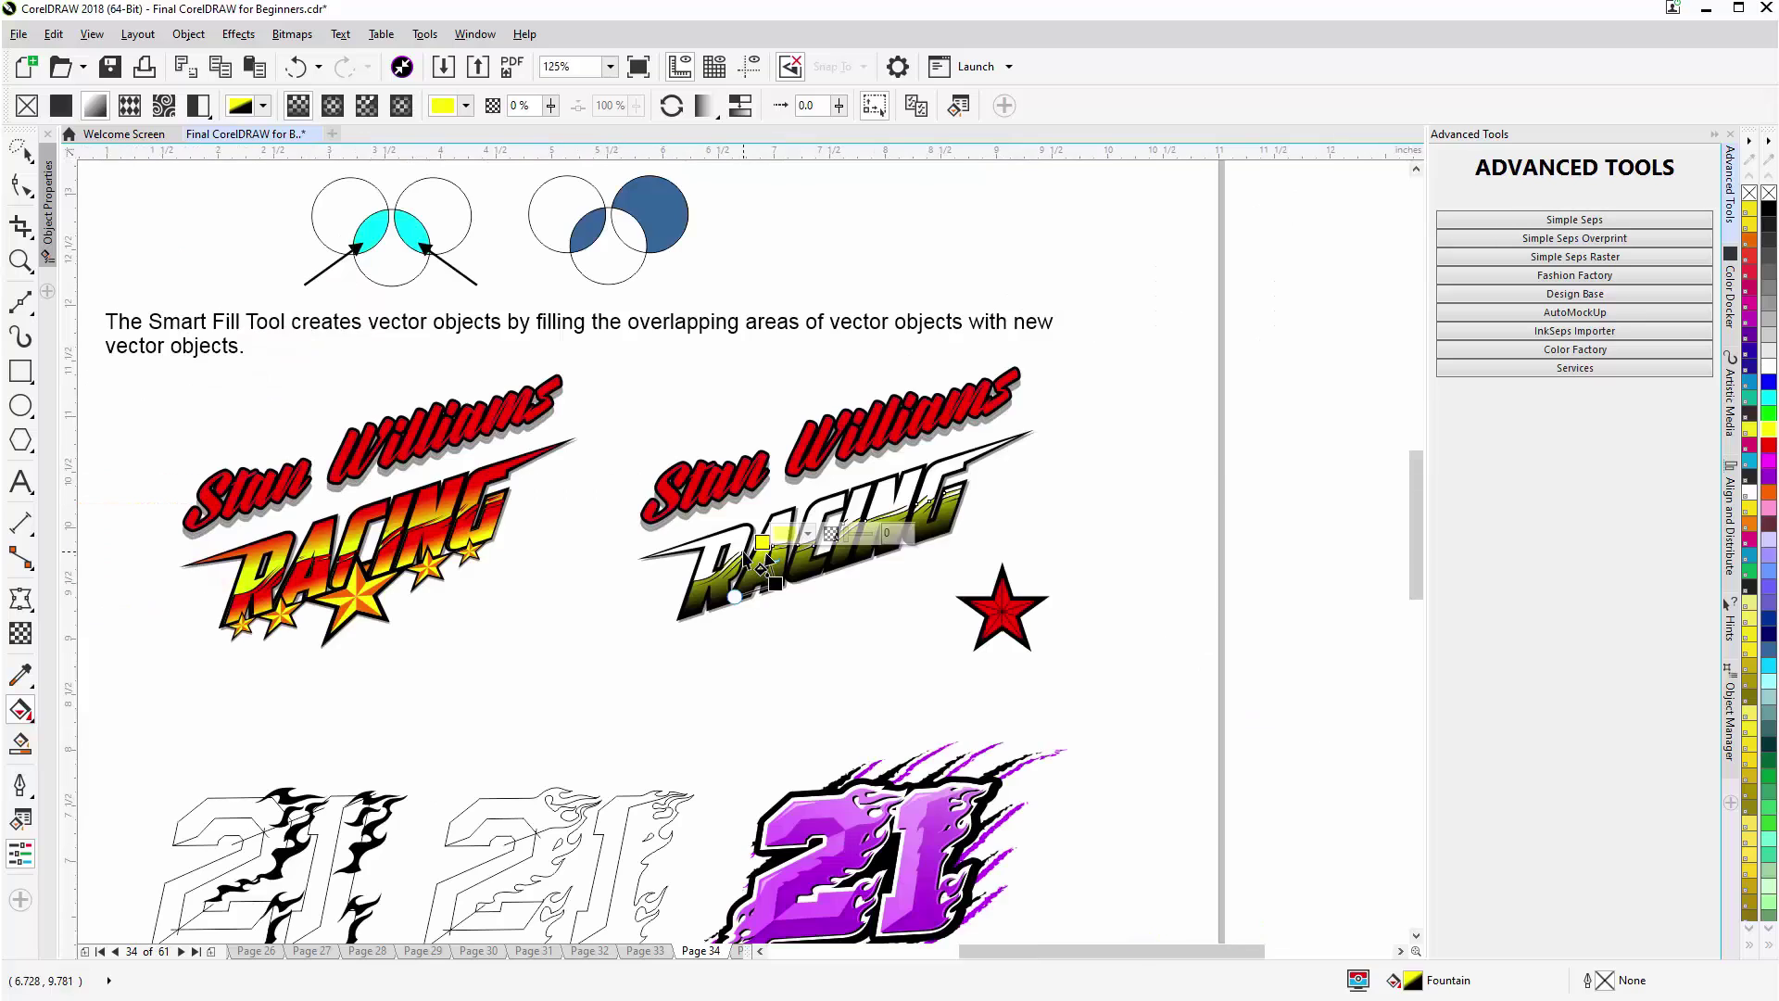
click(1769, 446)
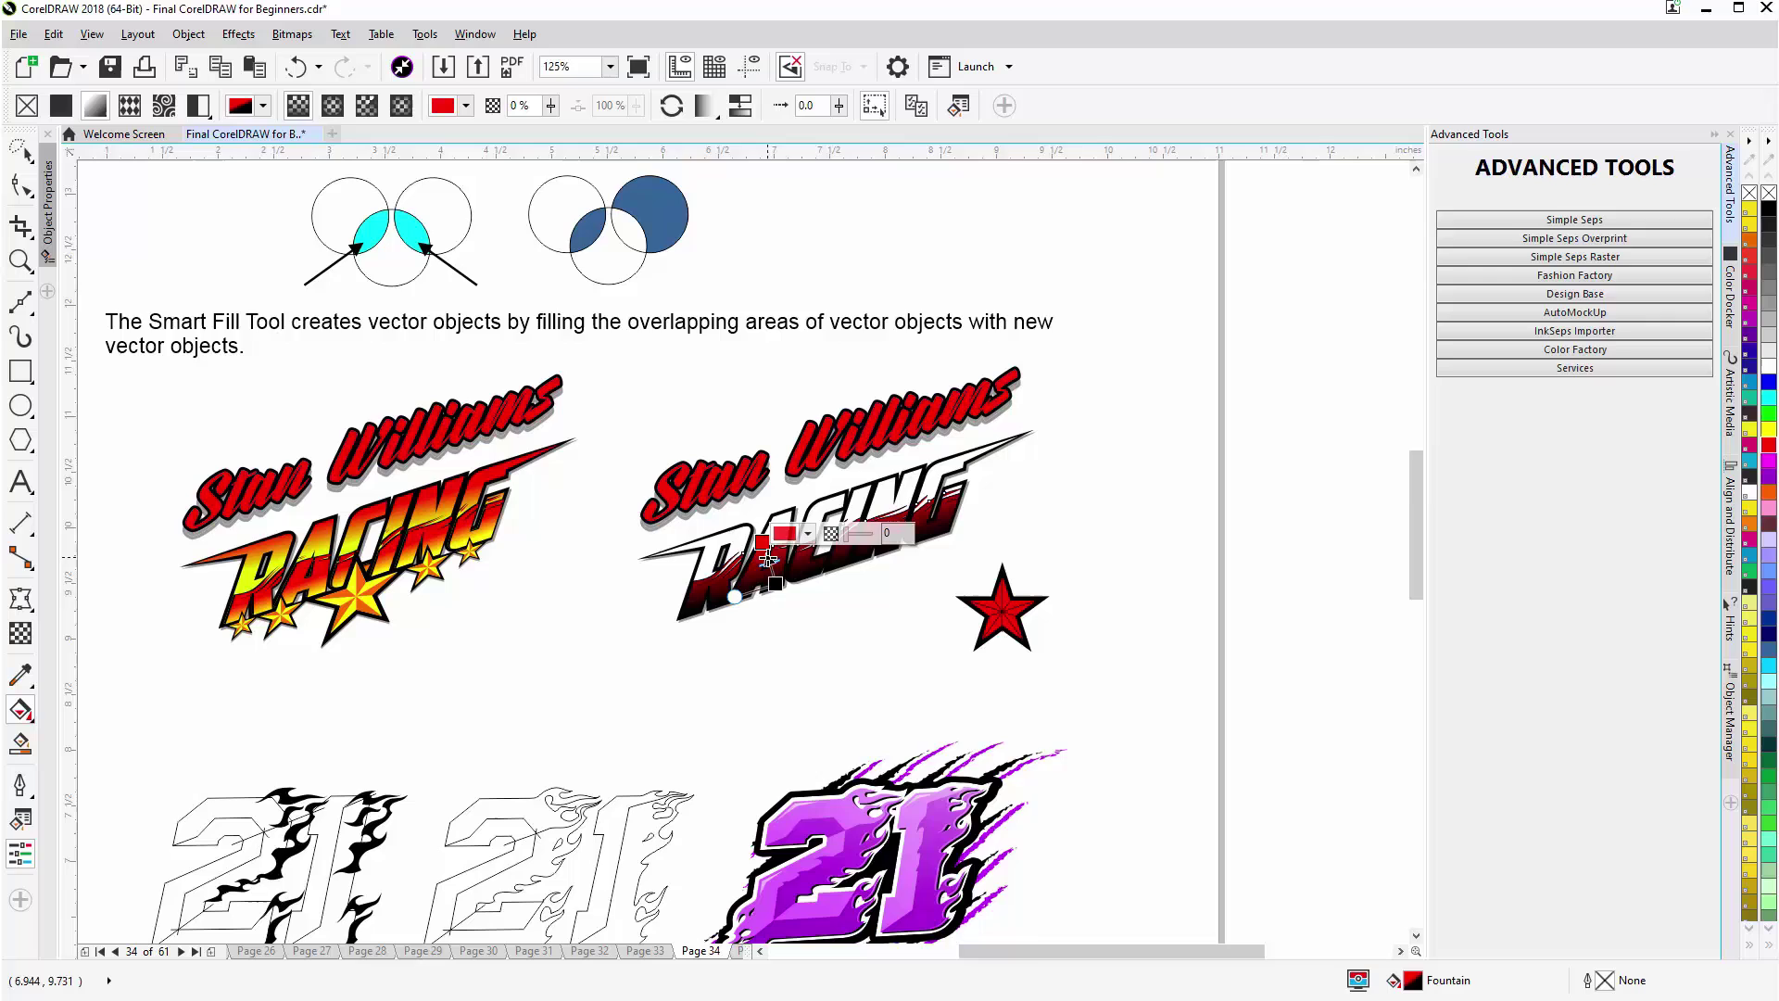
scroll(745, 553, up, 2)
scroll(745, 553, up, 5)
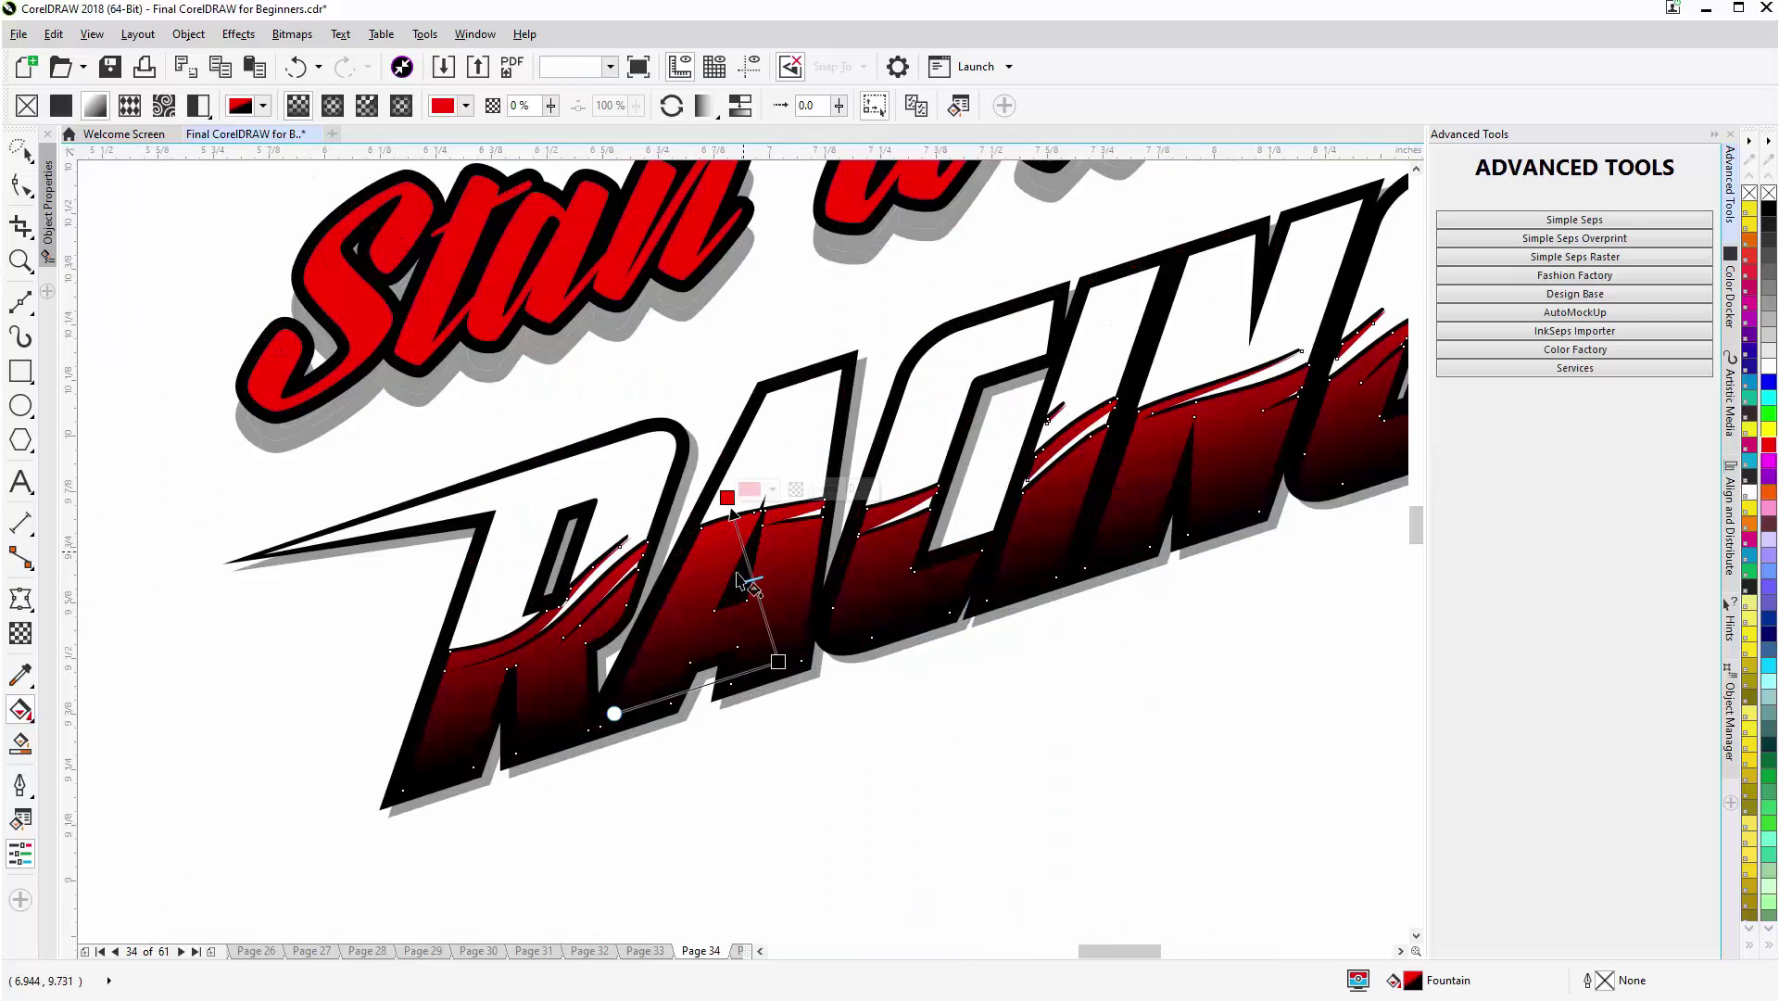
click(778, 661)
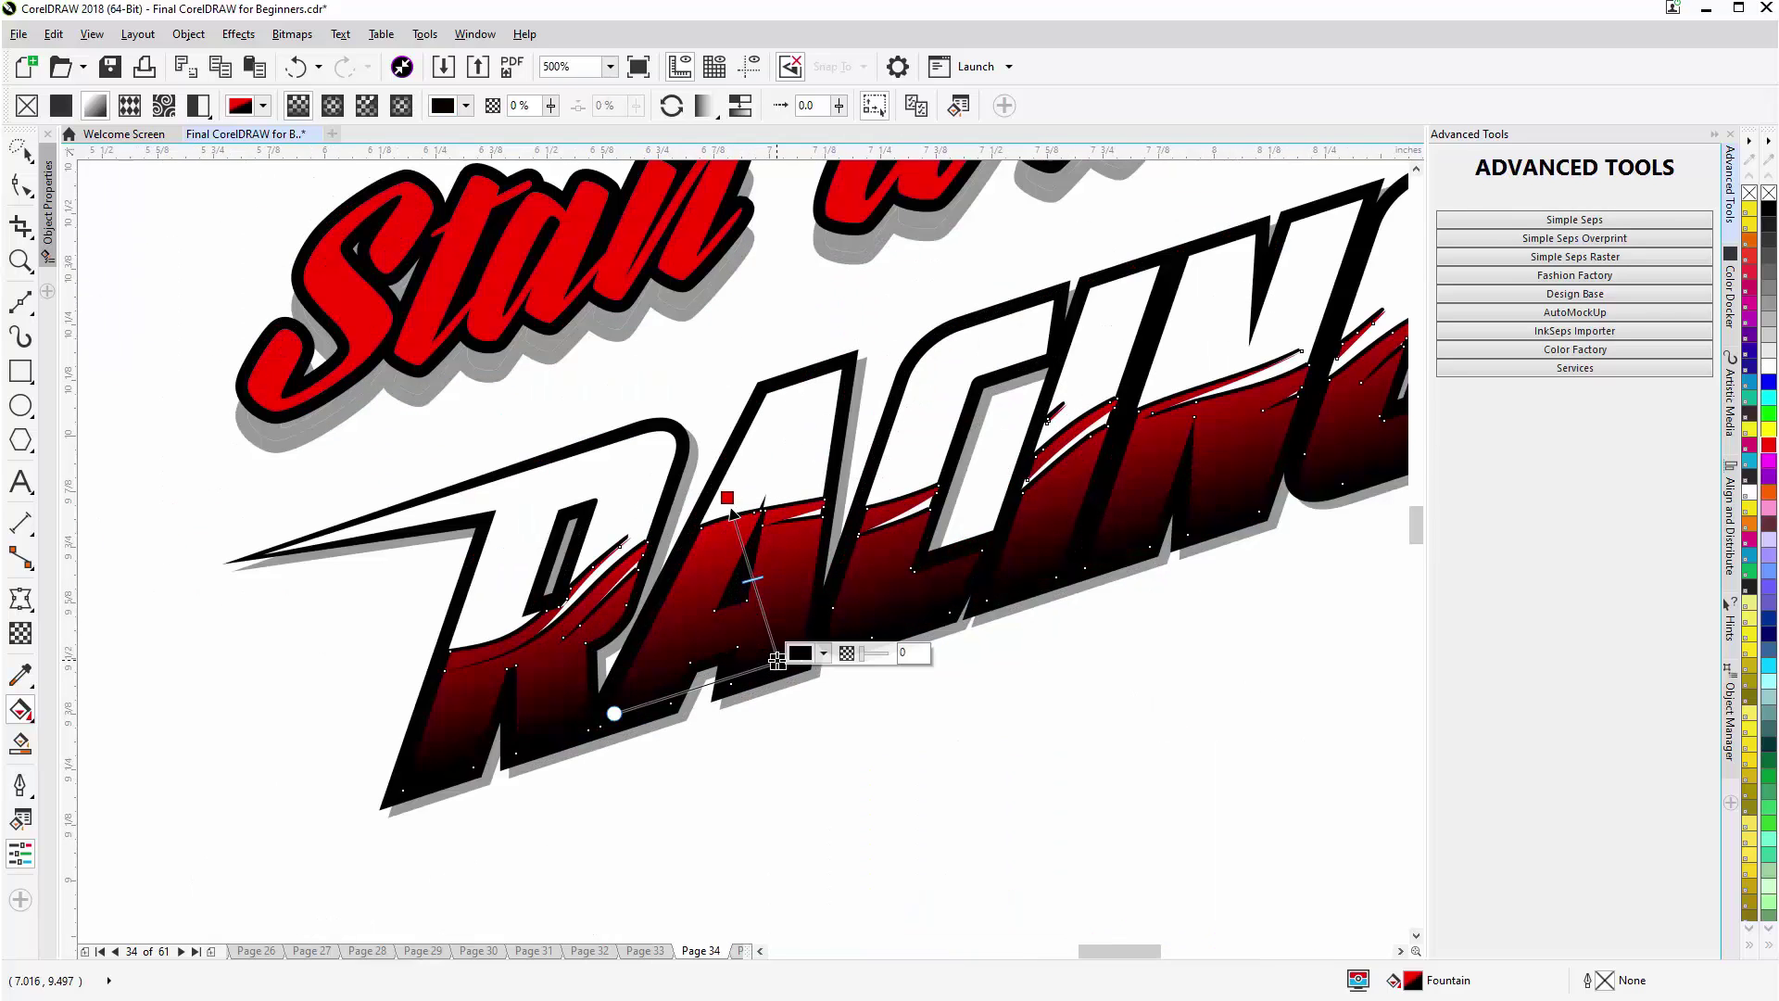
click(1770, 429)
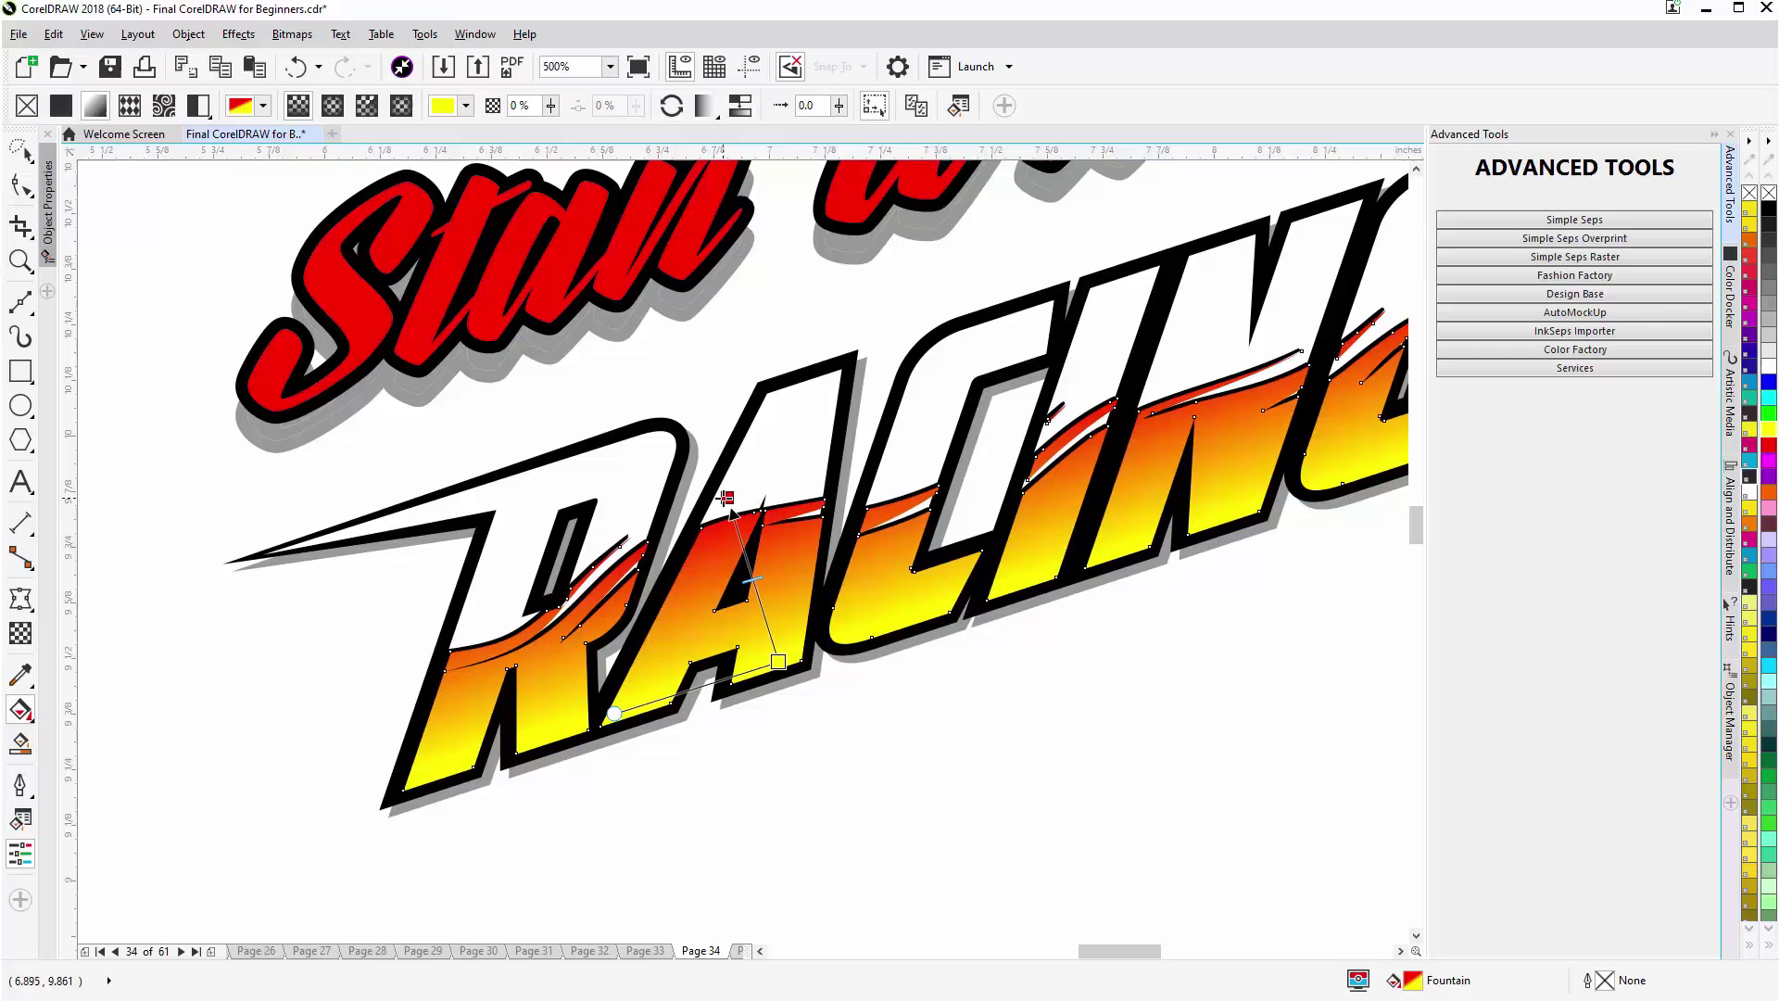
Step: Shift the gradient's red stop slightly lower and leave it selected
drag(730, 493, 741, 526)
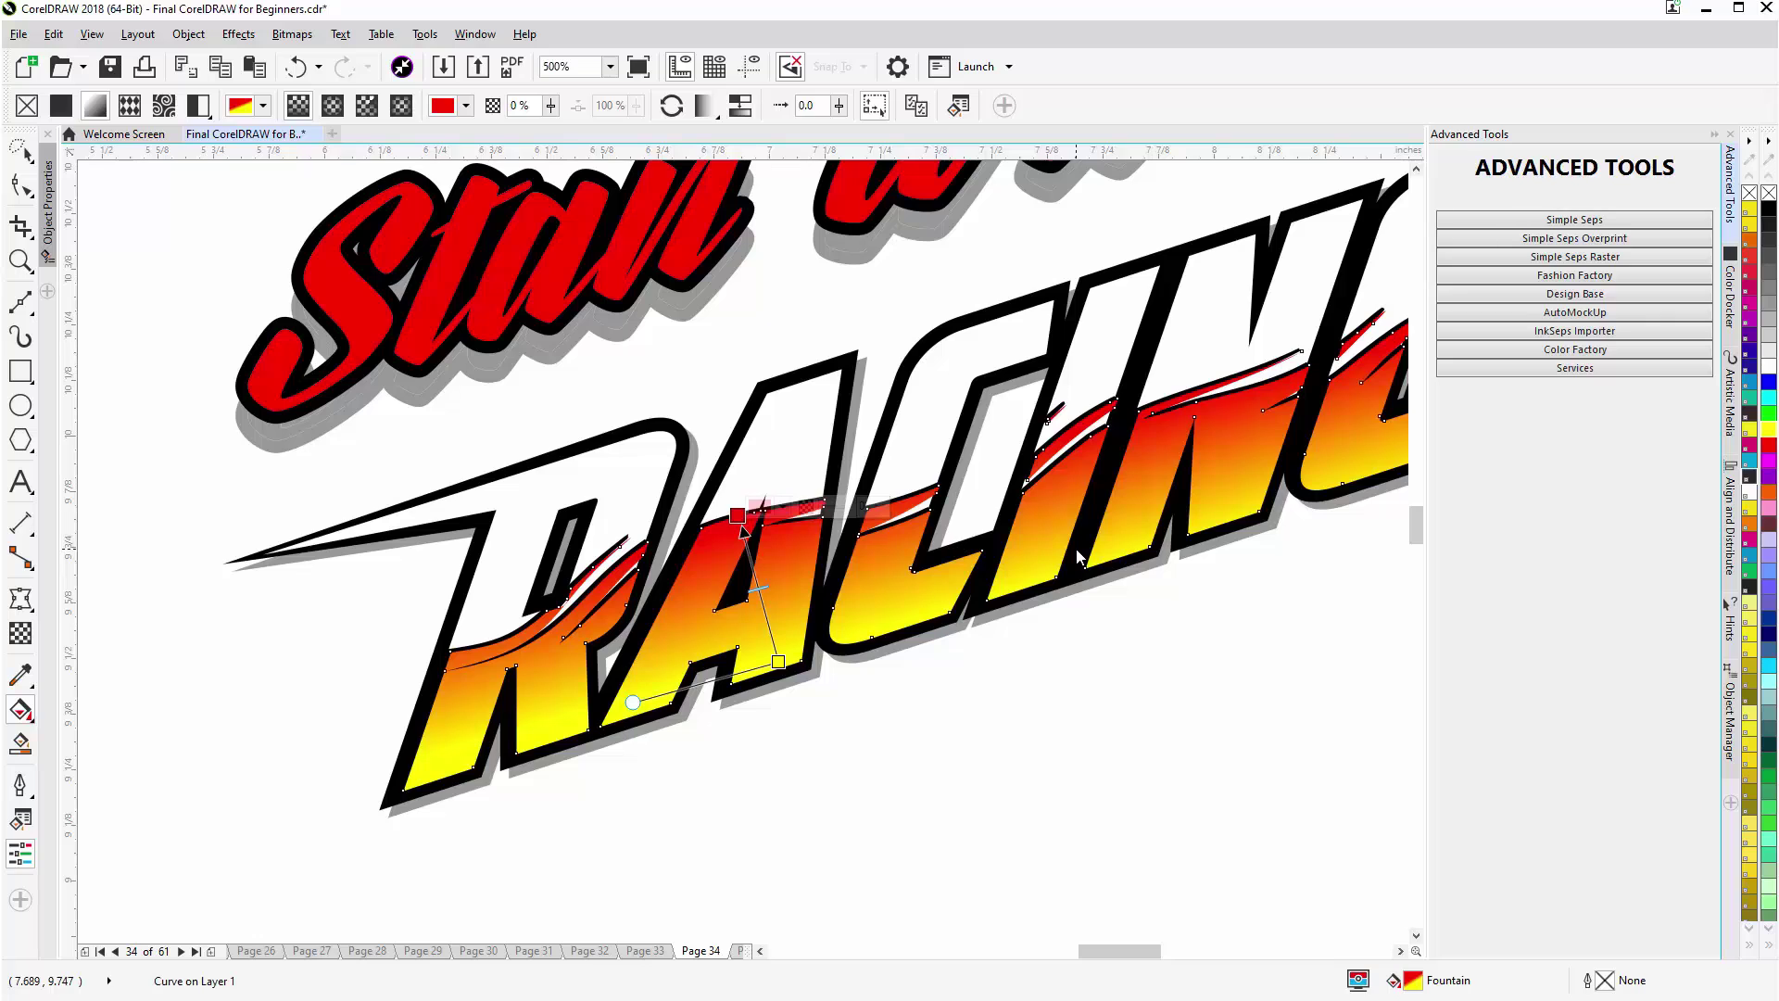
scroll(1078, 556, down, 3)
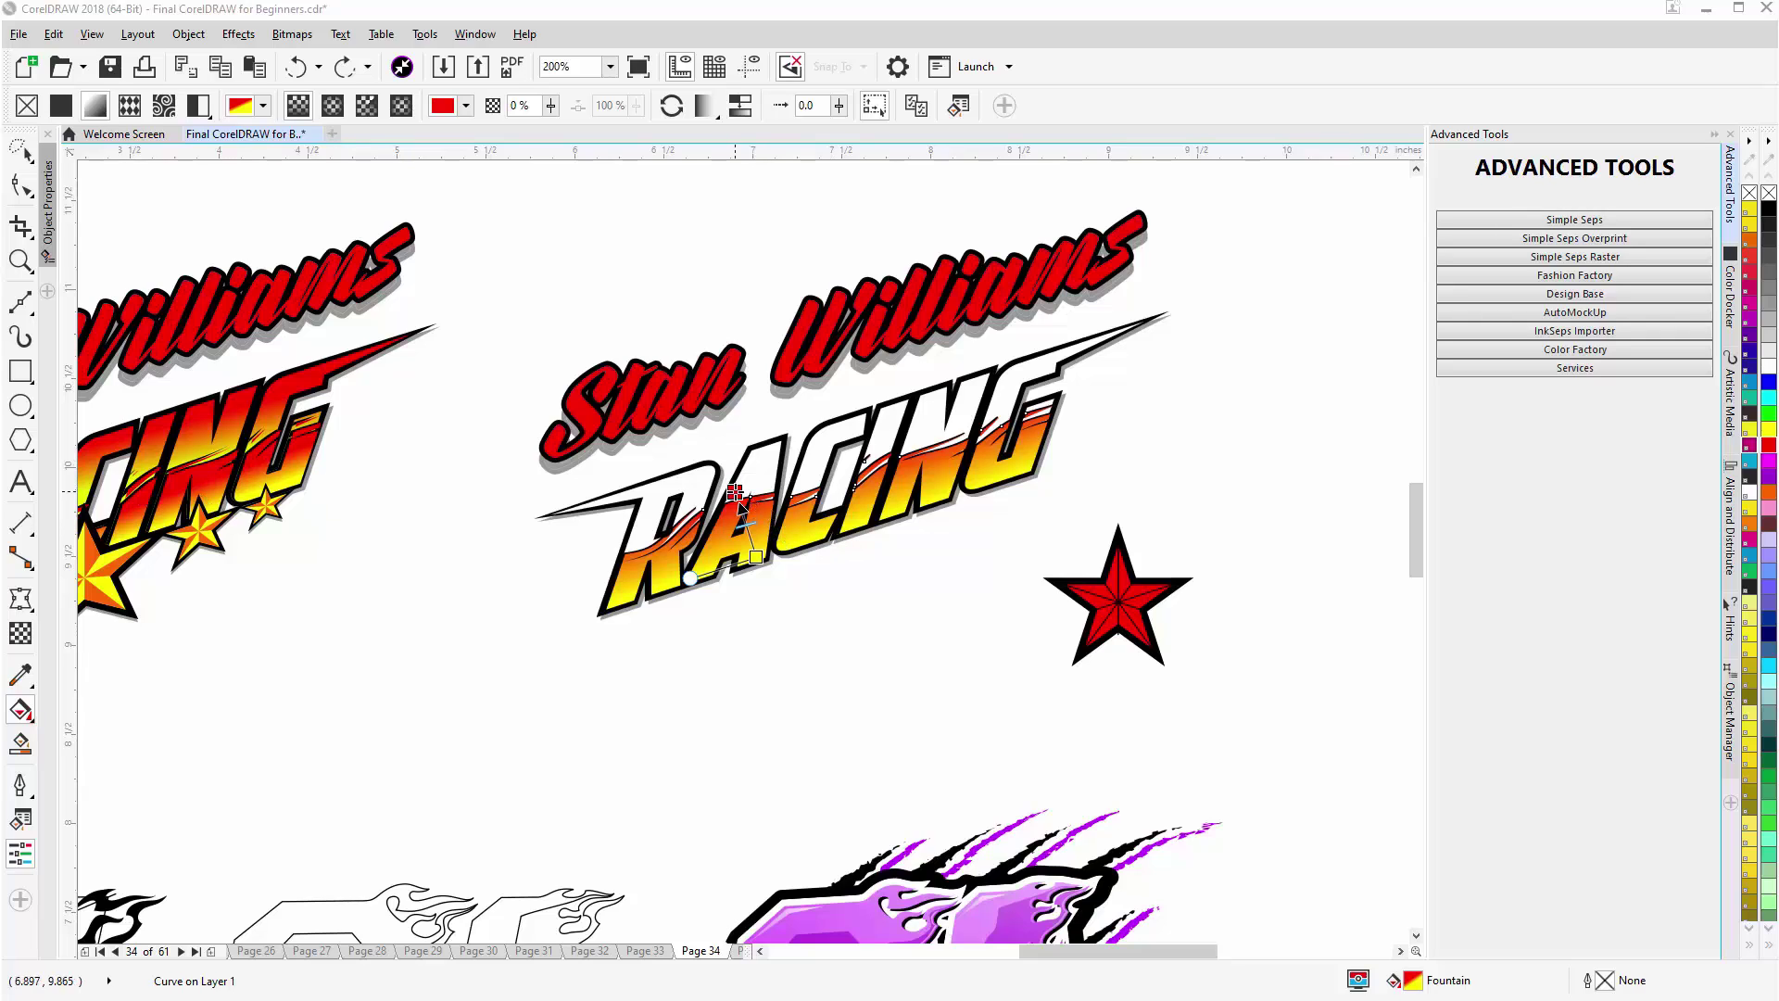
drag(741, 508, 745, 516)
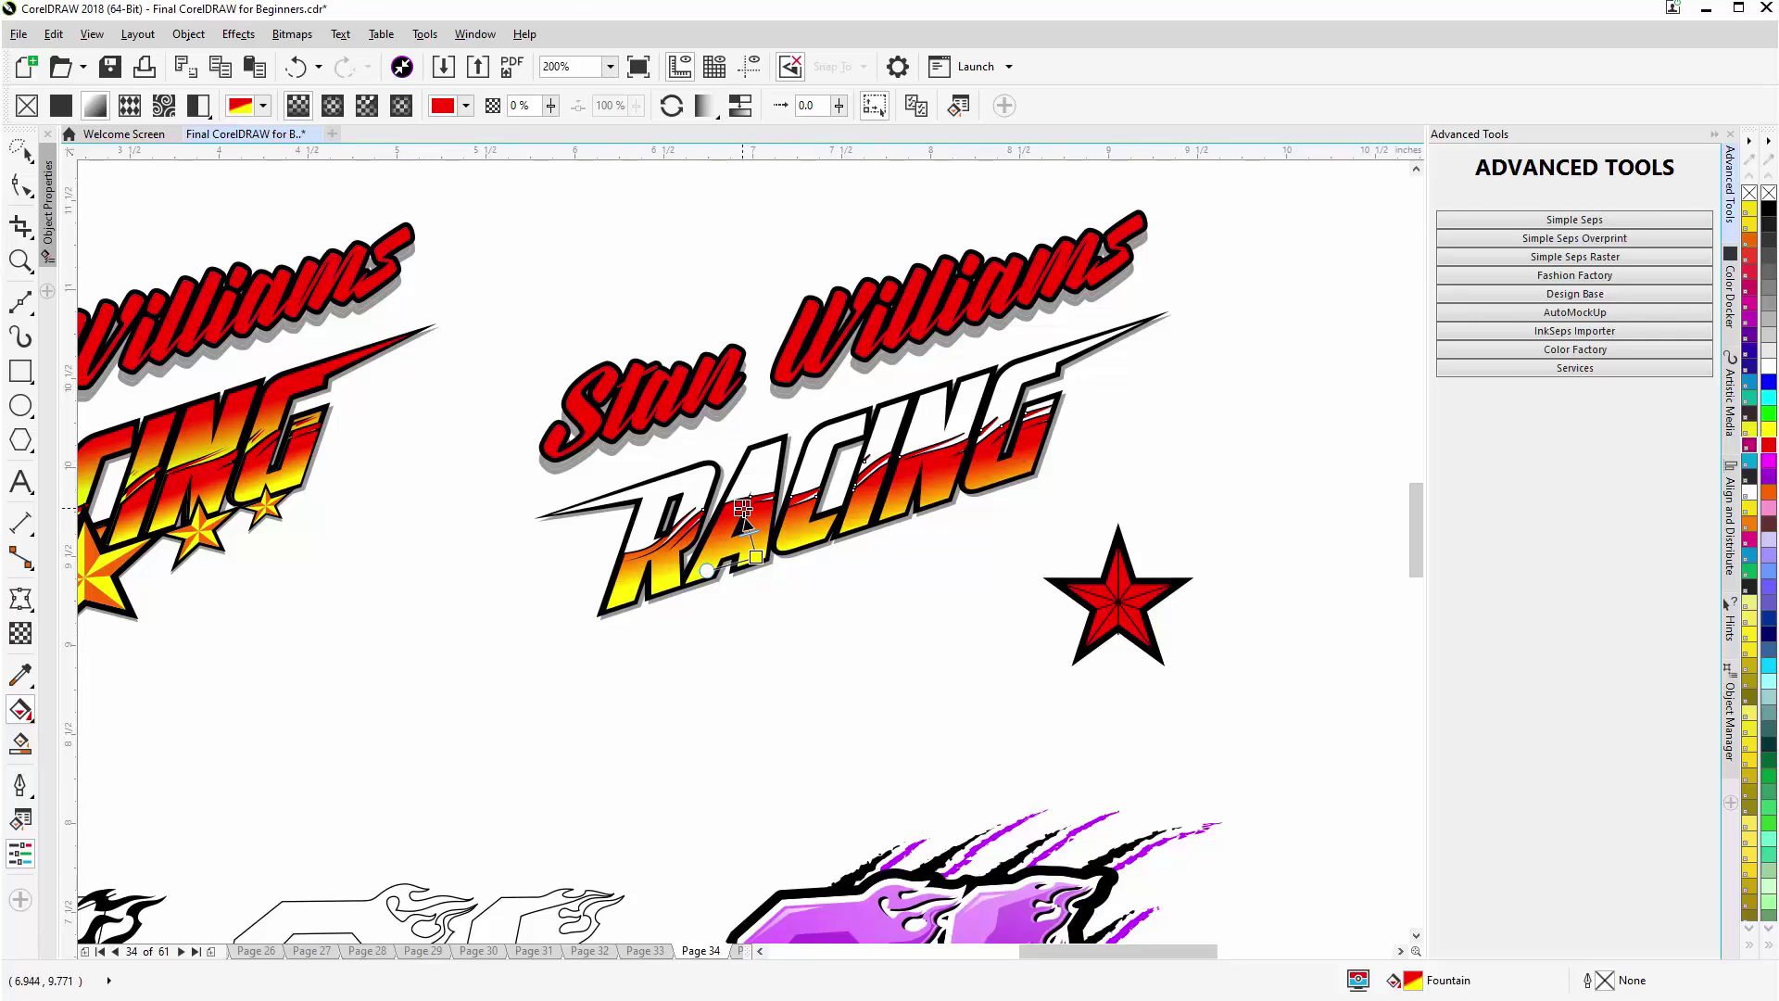
drag(744, 508, 743, 511)
click(743, 510)
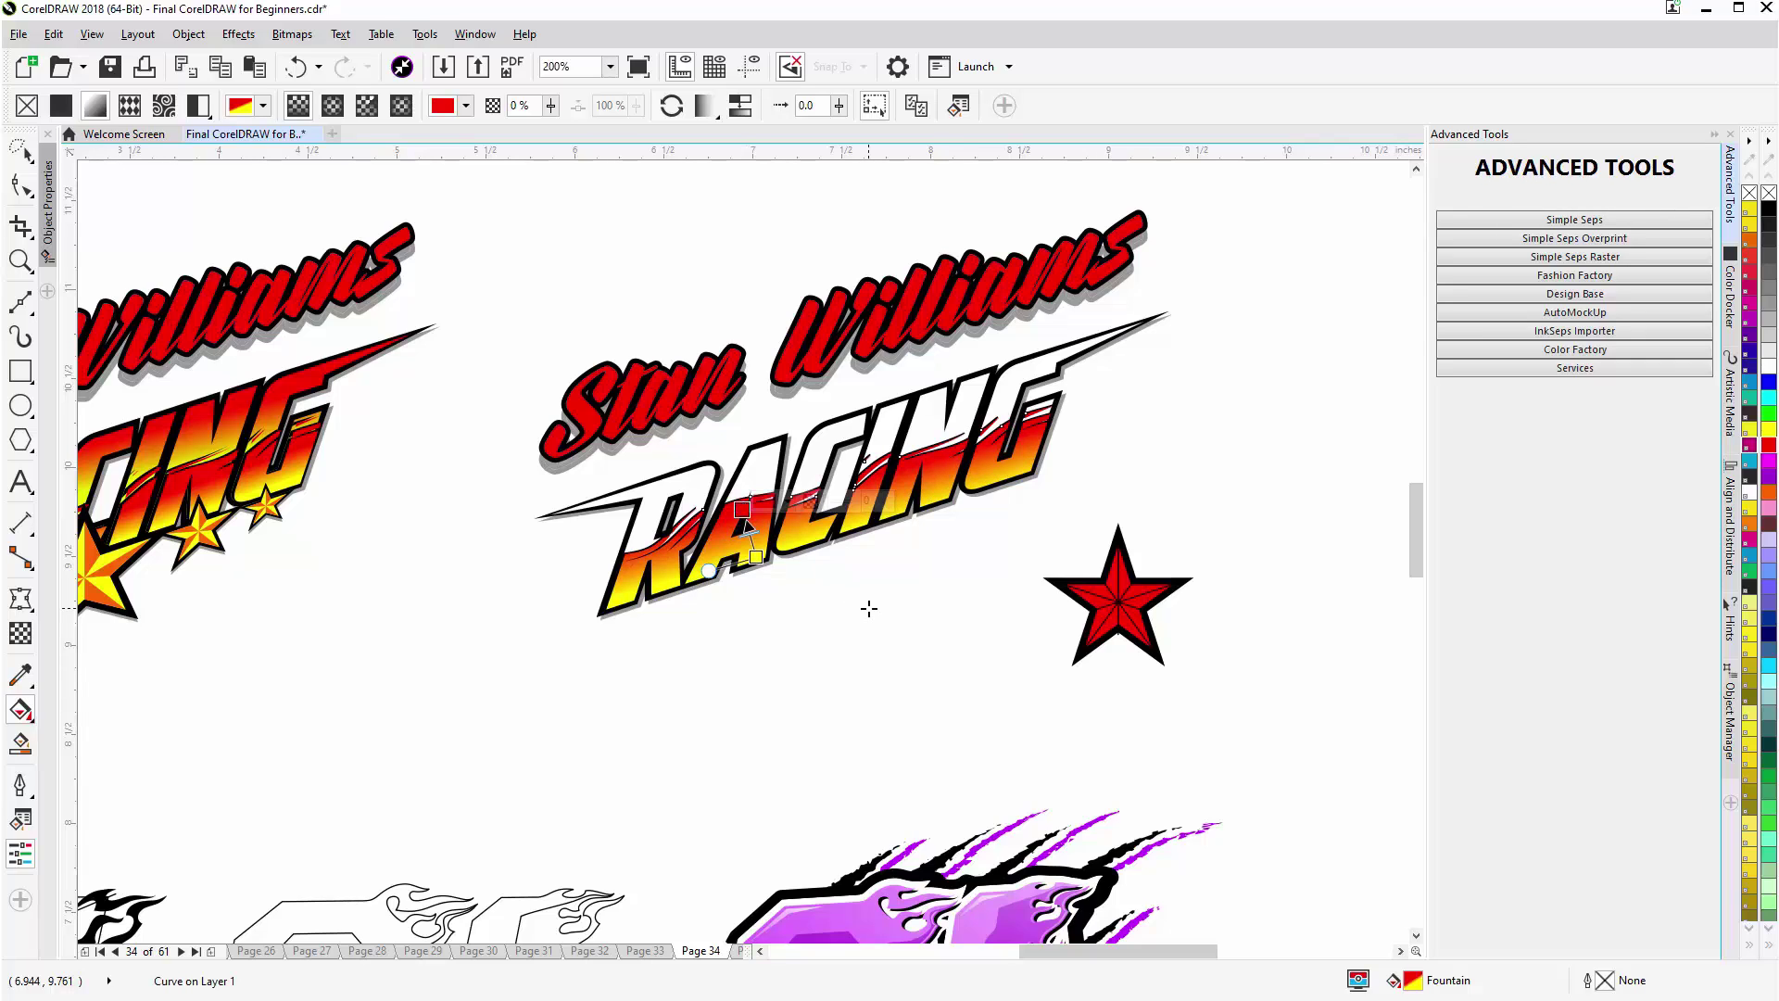
Step: Give the white backing shape behind RACING a fountain fill, red at top to yellow at bottom
click(930, 424)
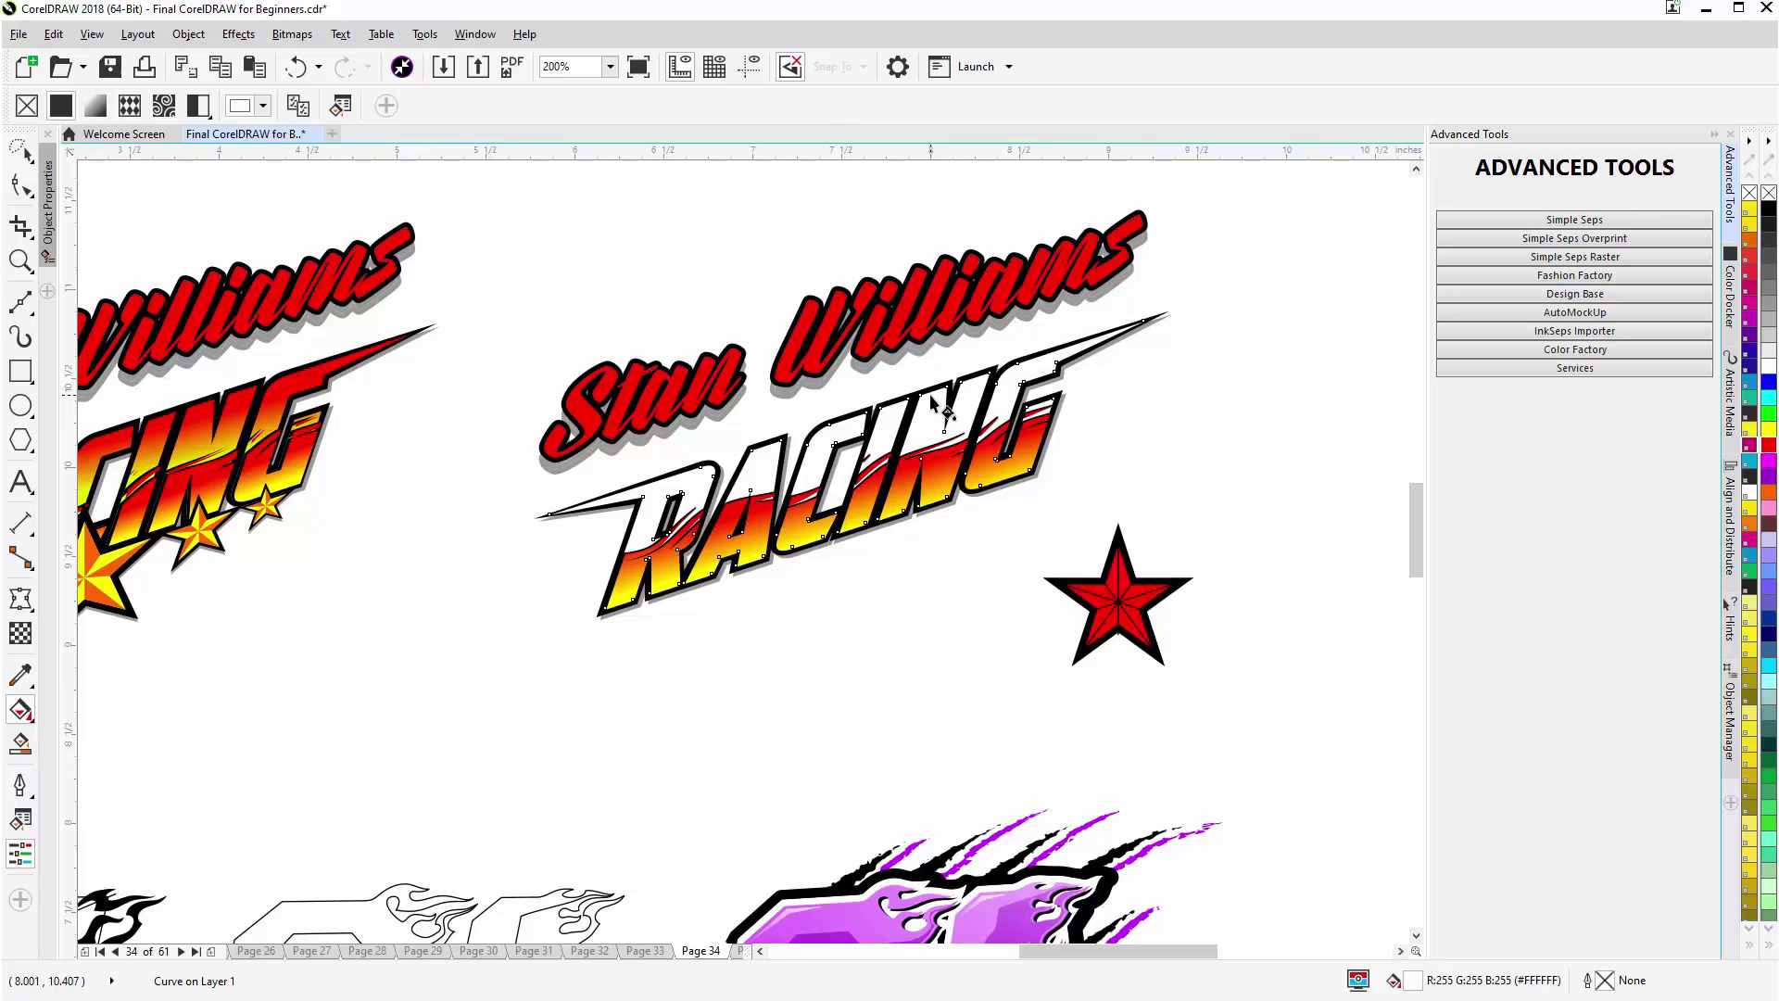
drag(932, 398, 956, 478)
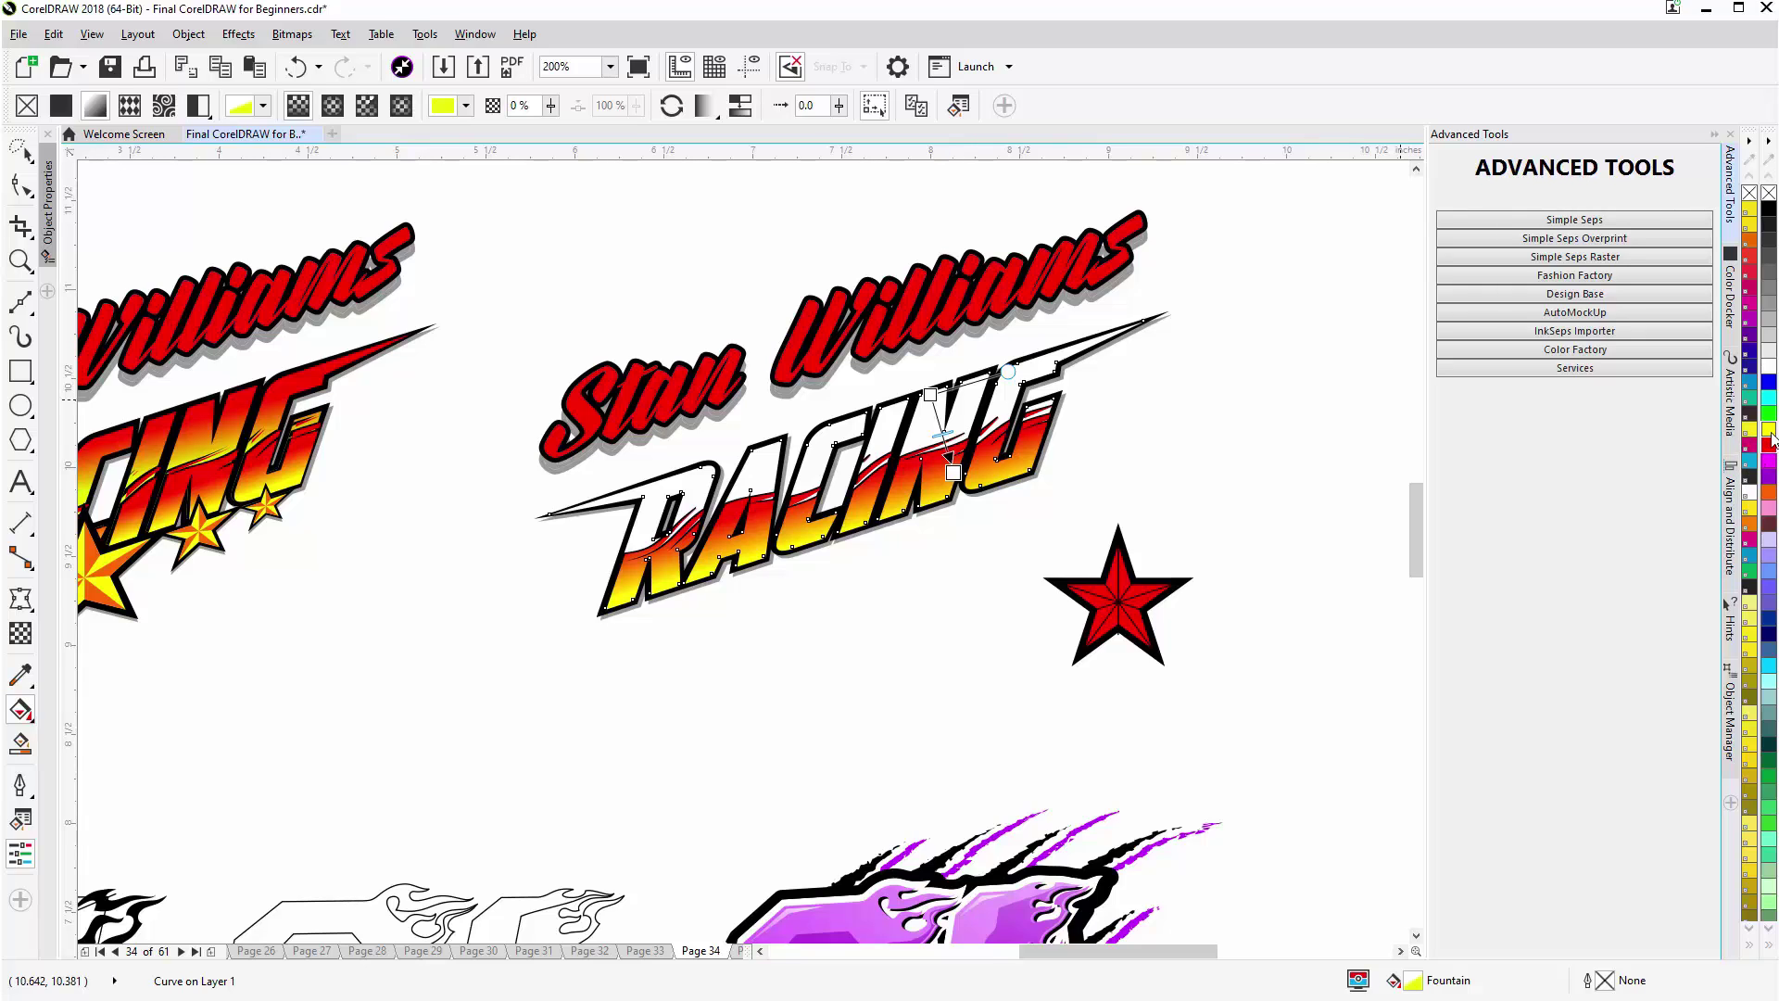
click(1770, 434)
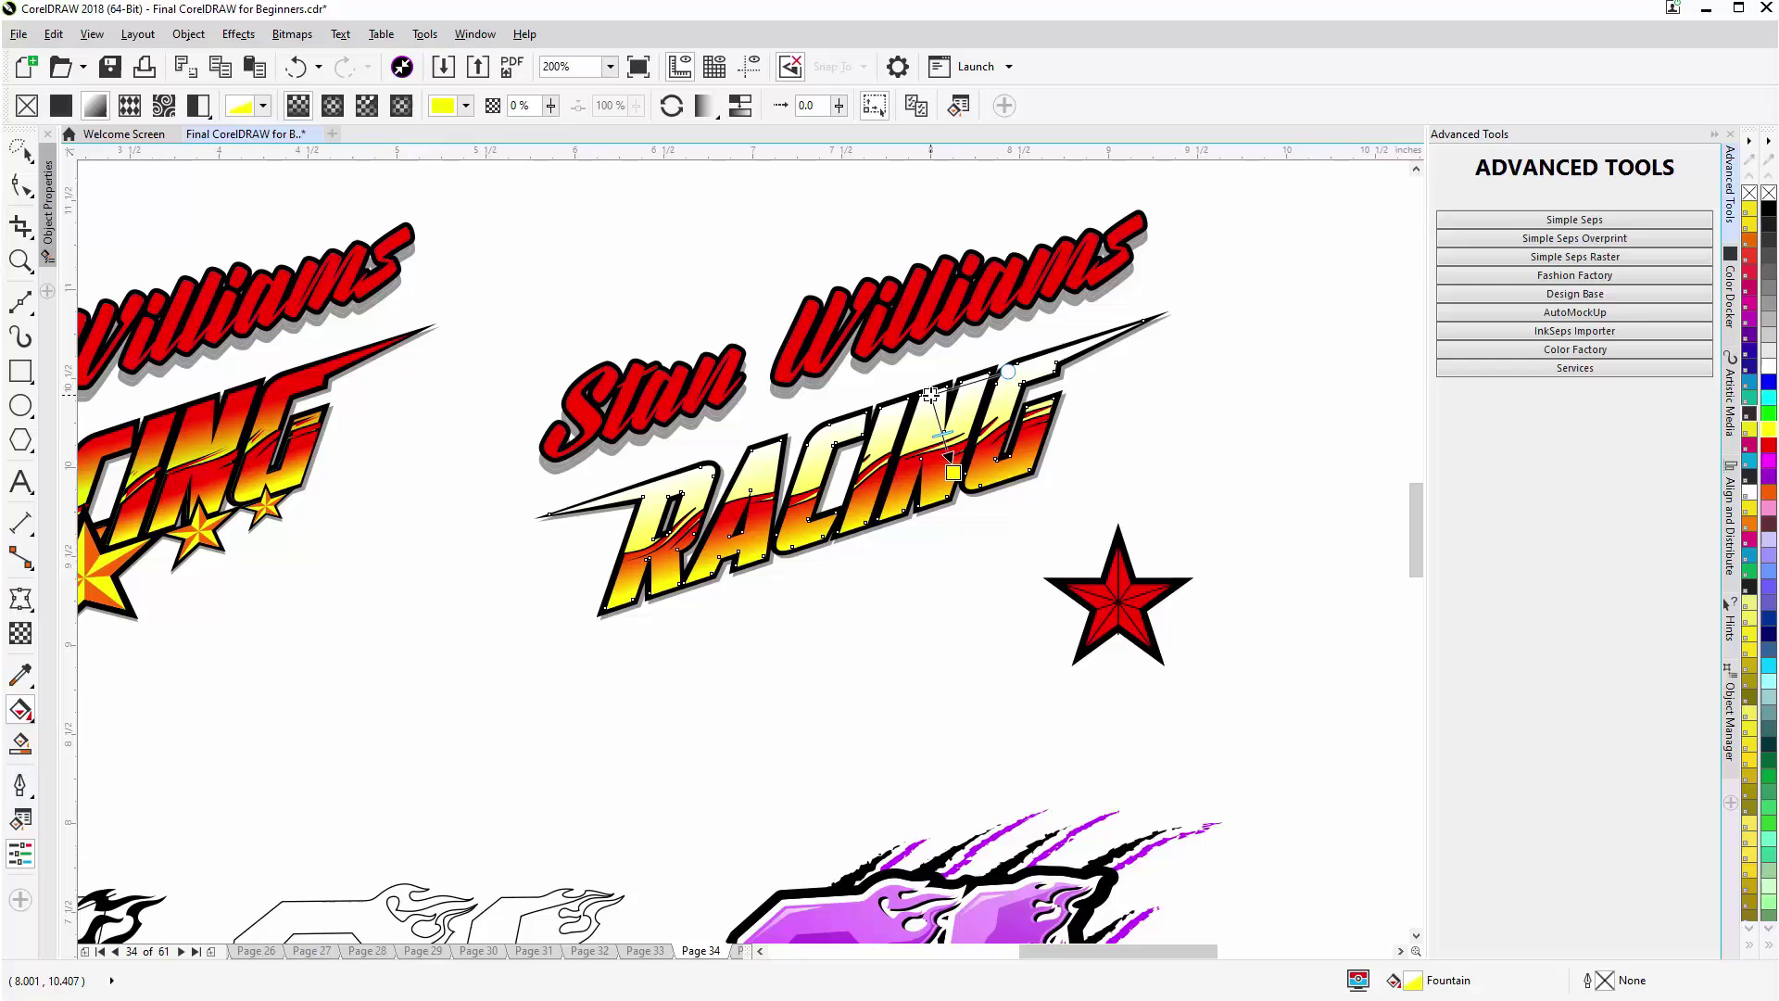
click(930, 395)
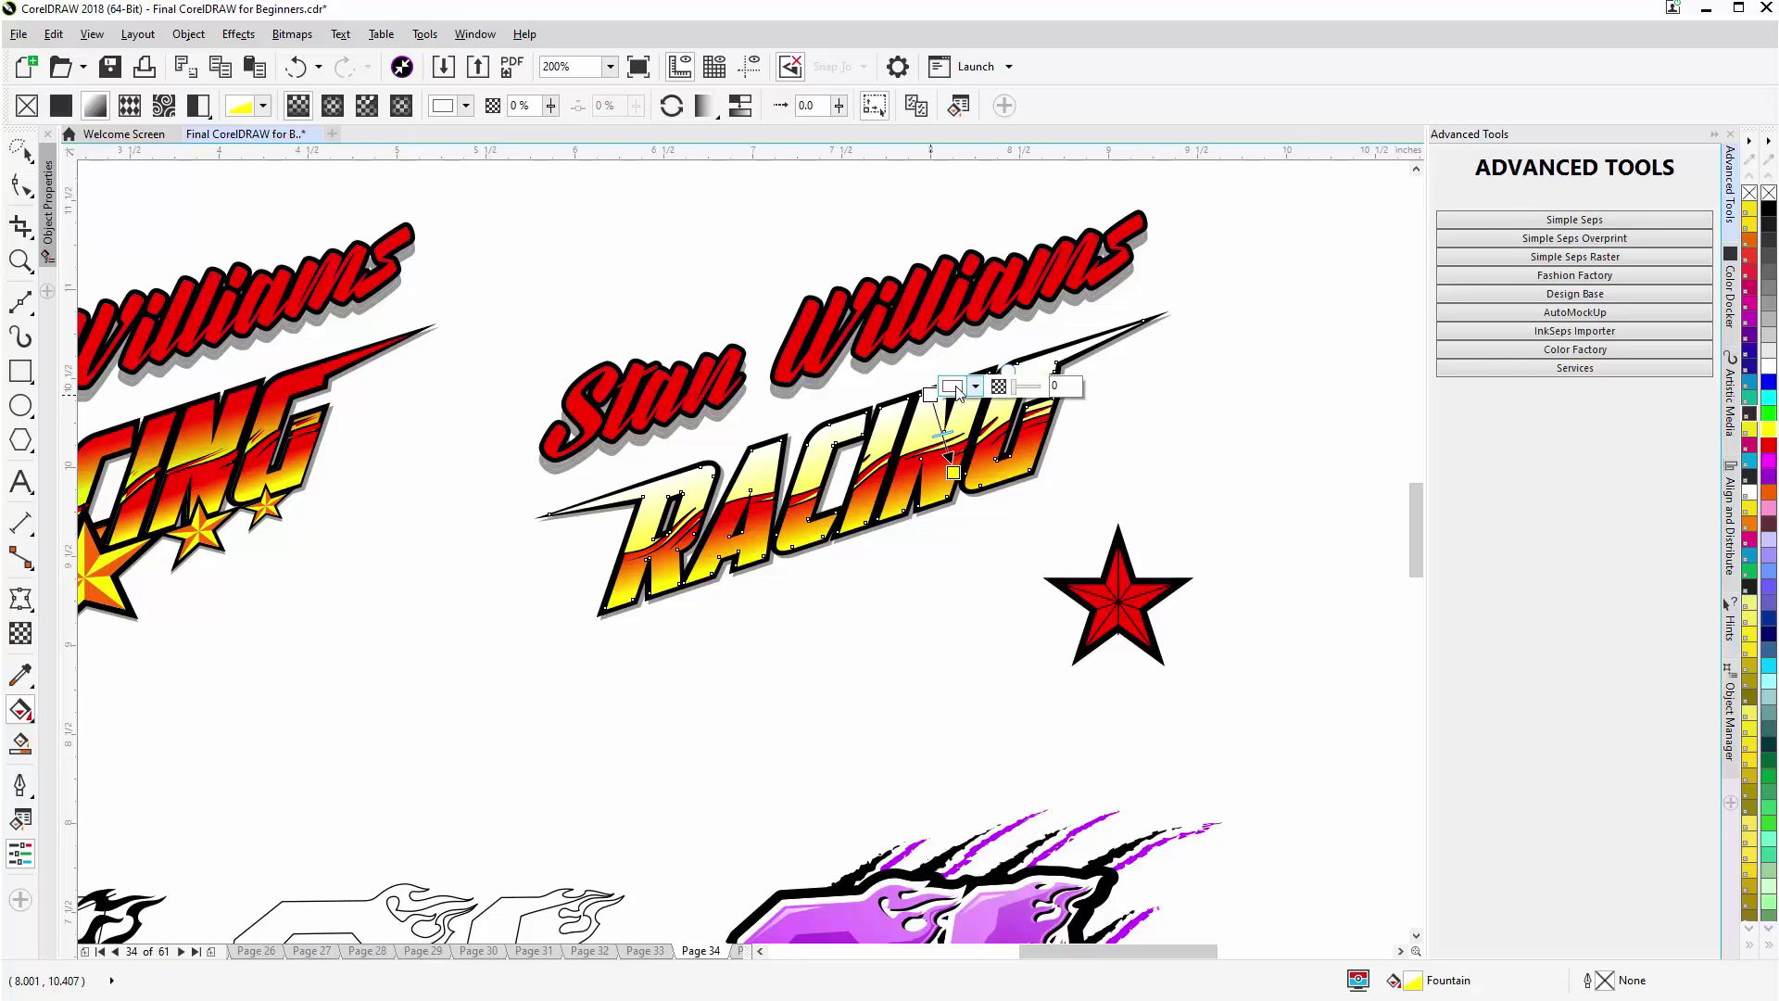
click(1770, 450)
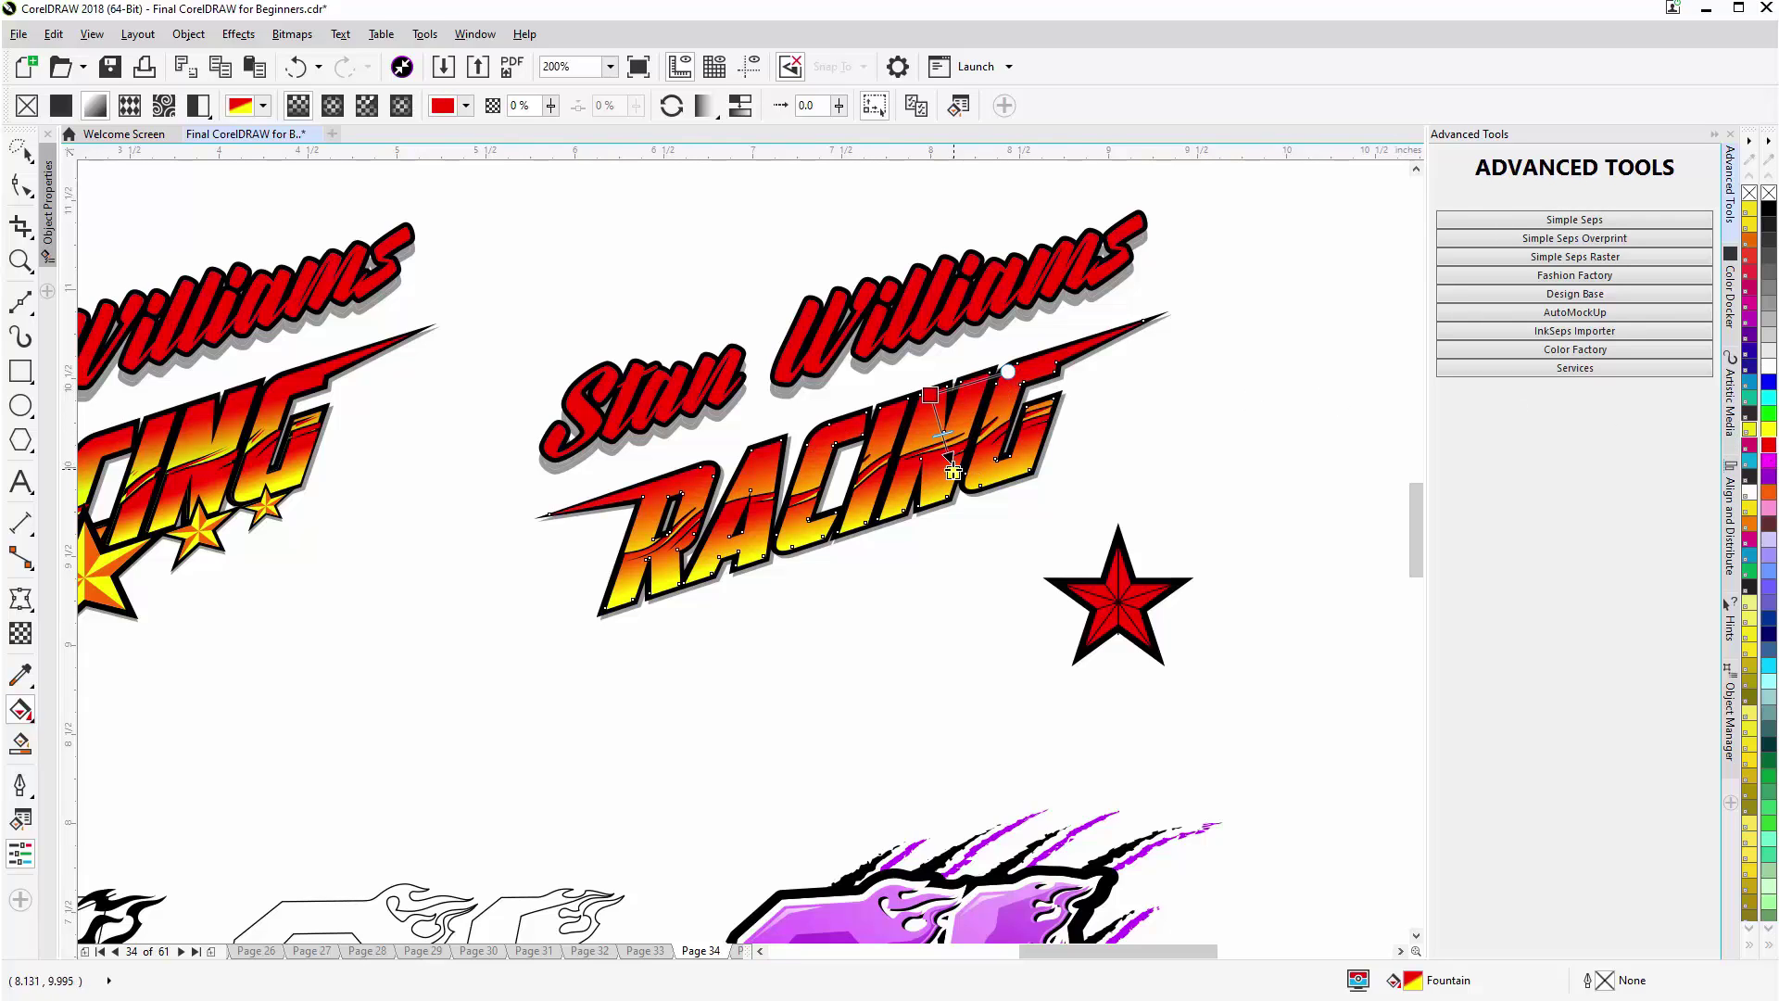
drag(954, 472, 945, 449)
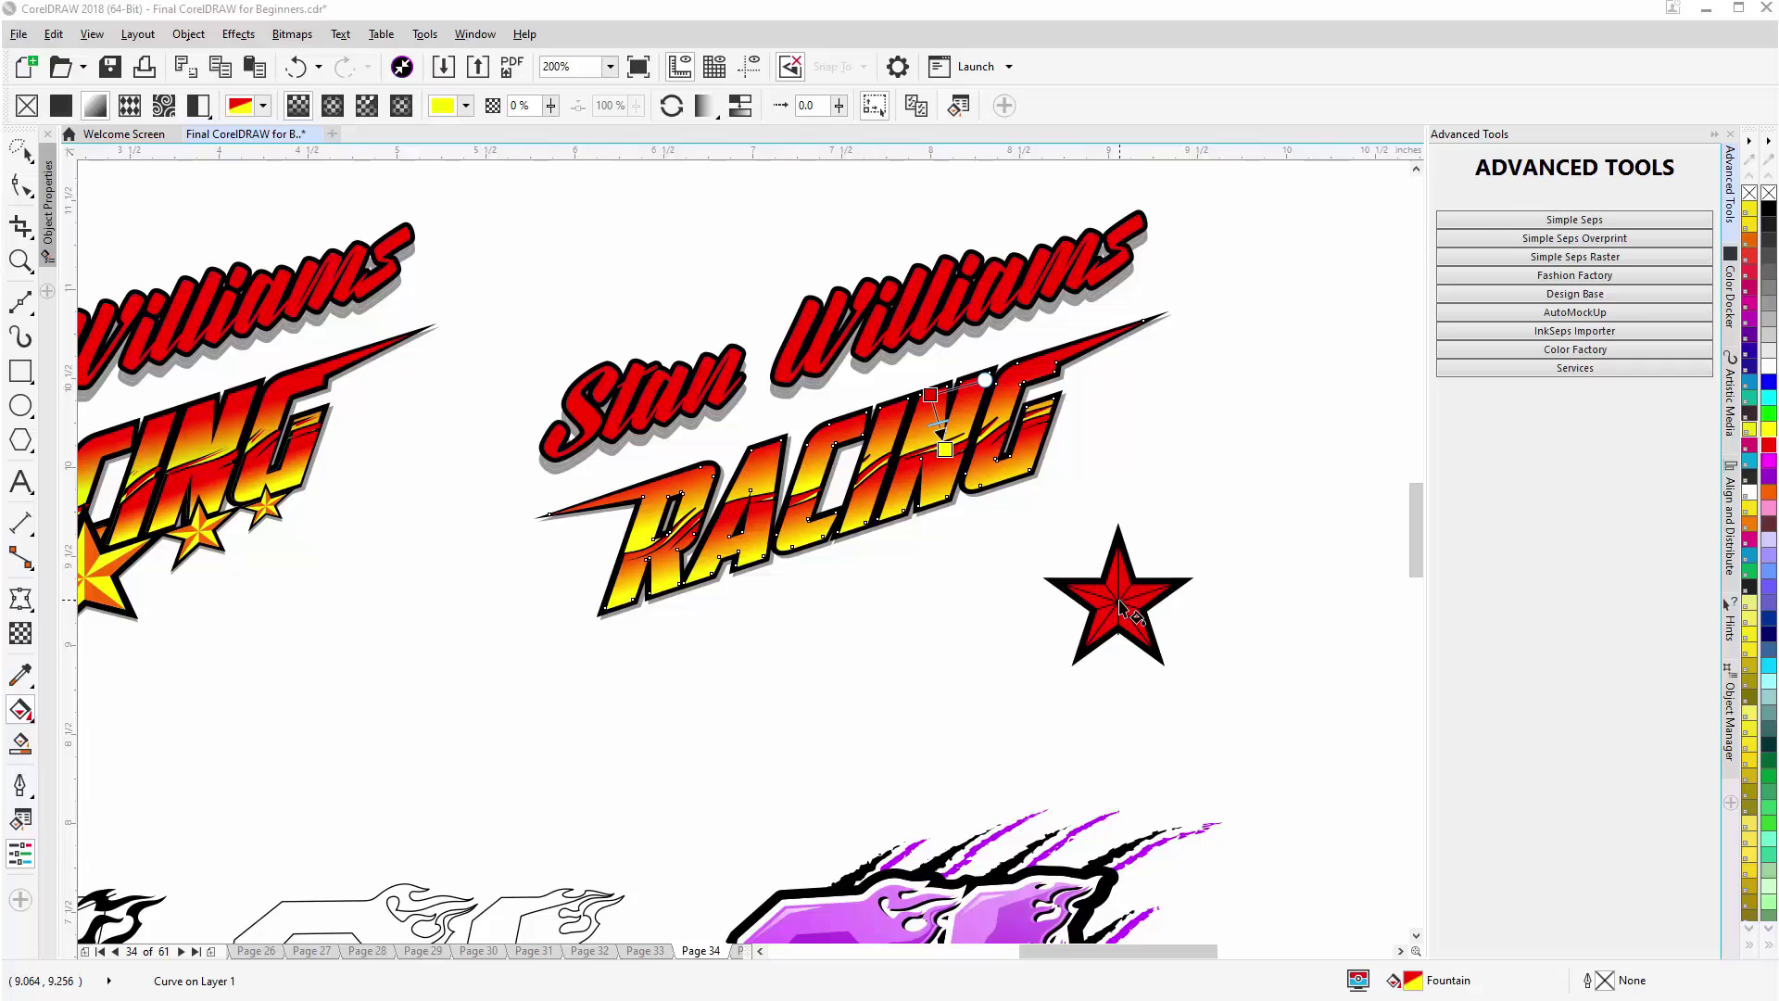
Step: Zoom in on the star, pick the Pick tool, and switch to Wireframe view
scroll(1121, 607, up, 1)
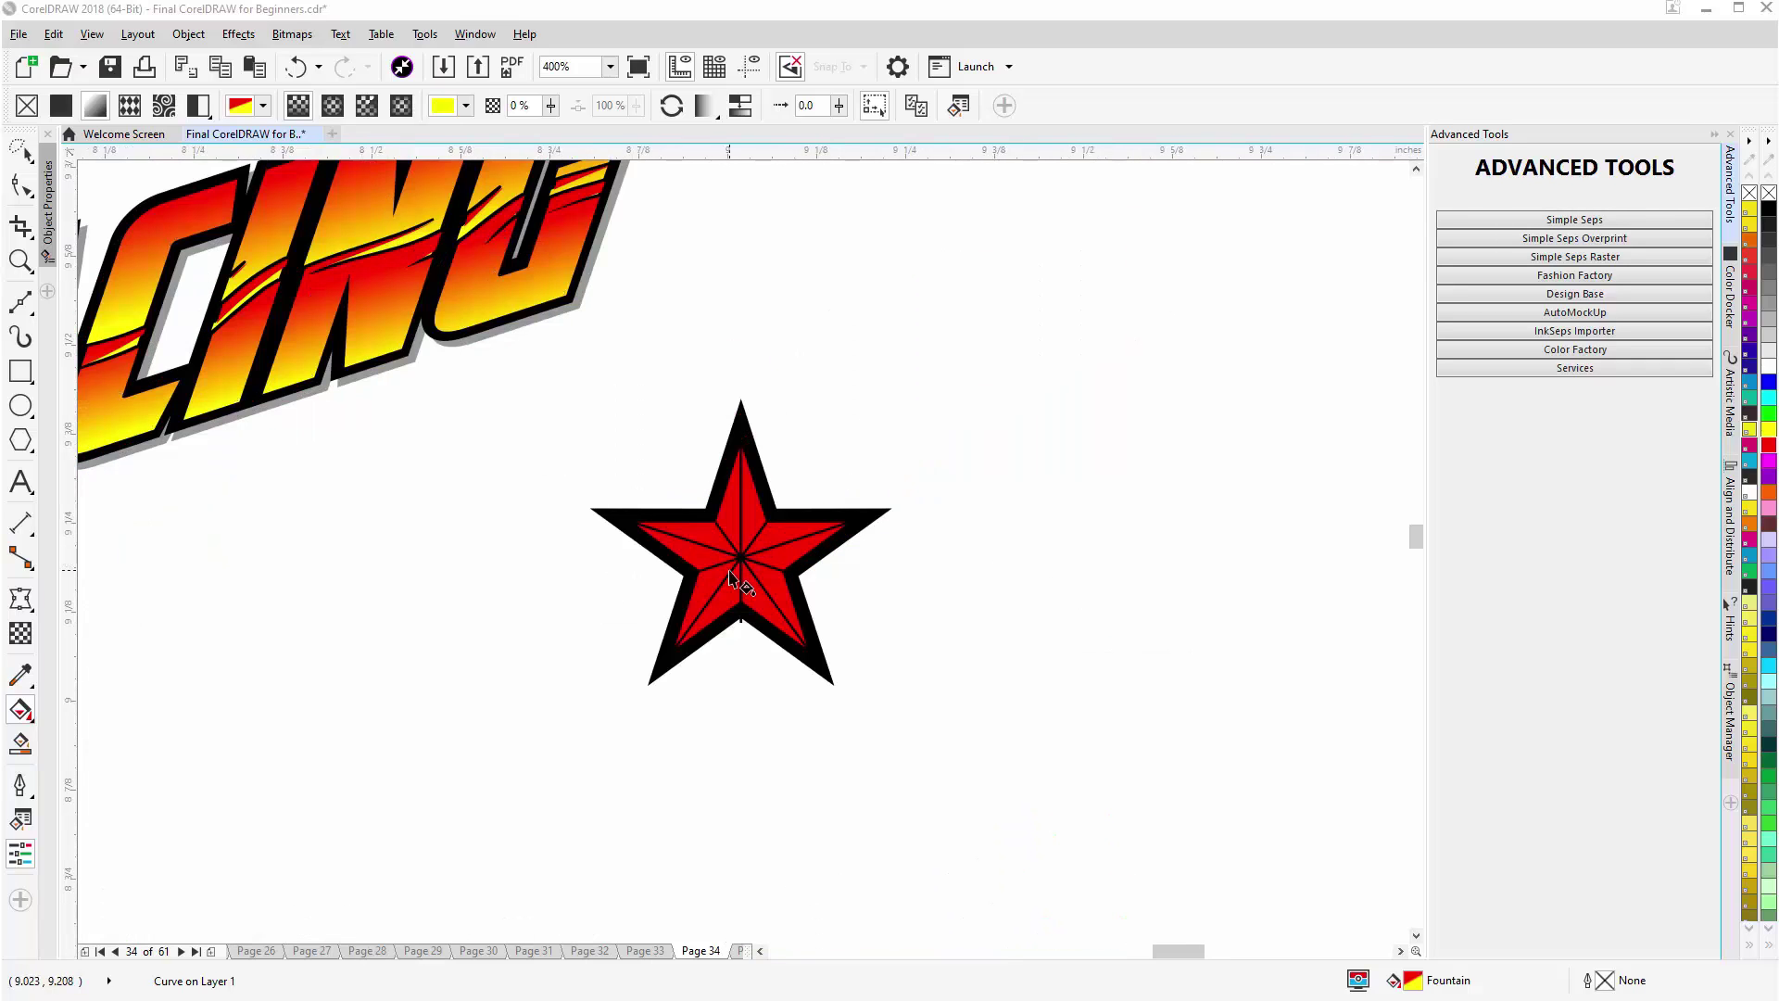
scroll(732, 579, up, 1)
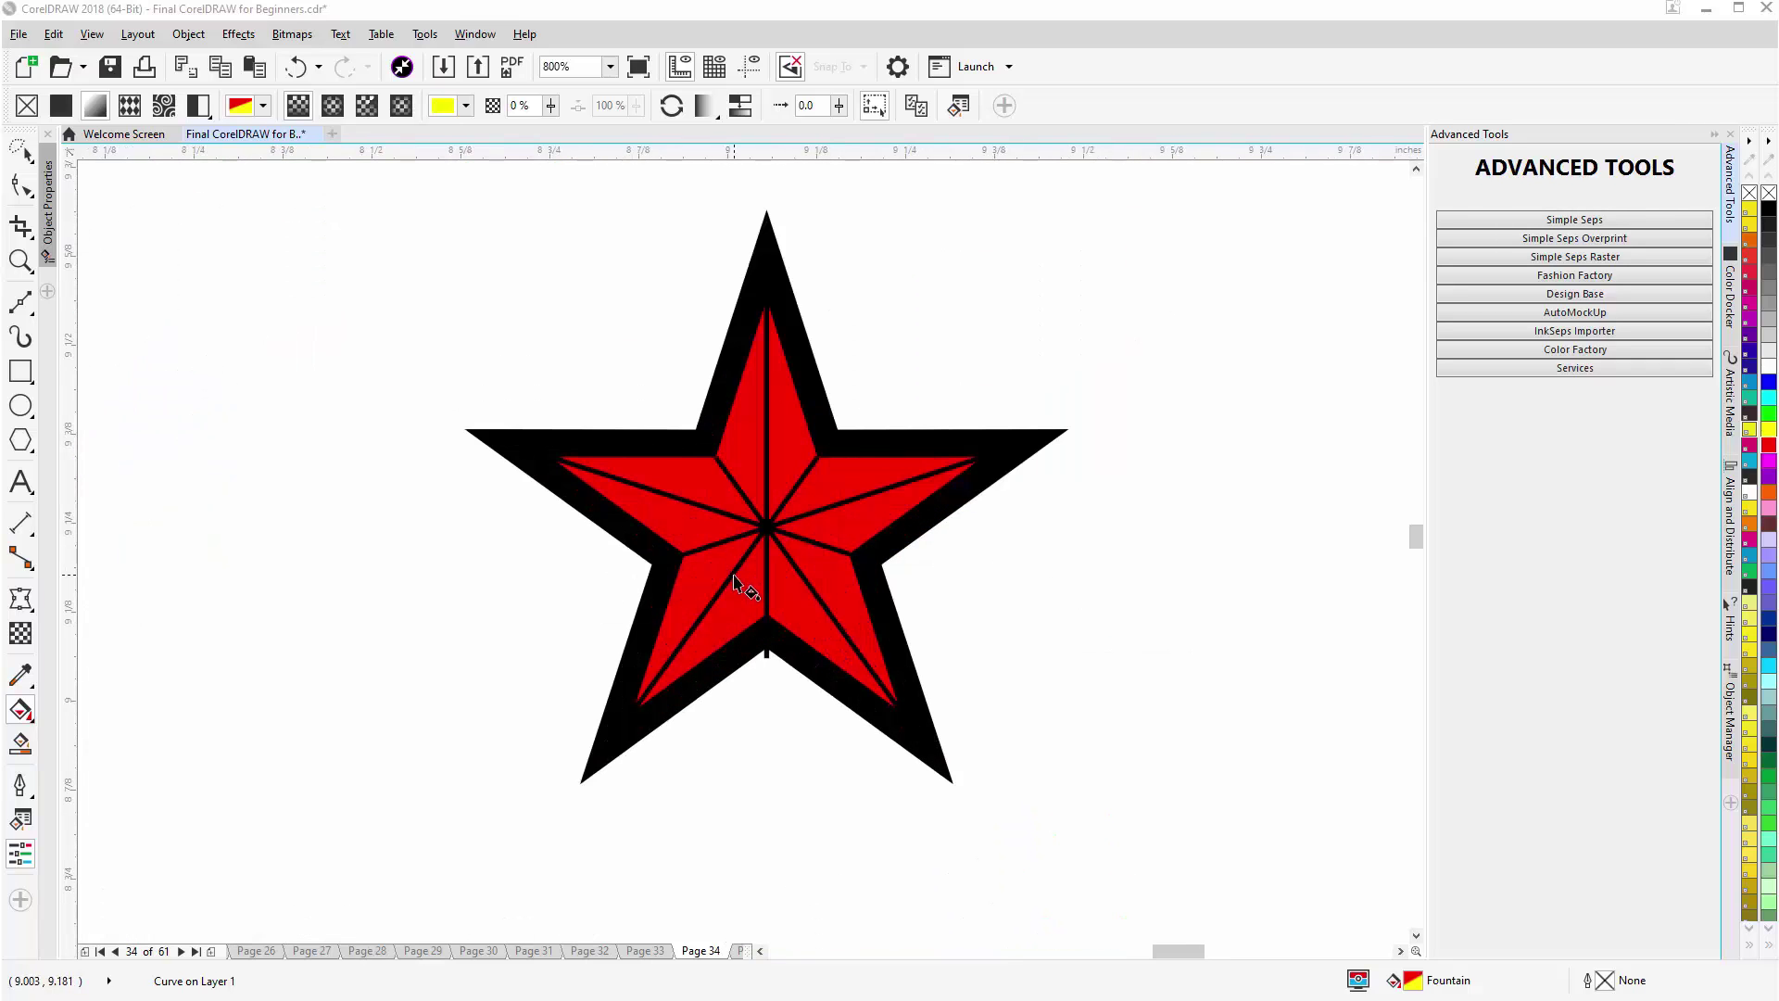
click(33, 163)
click(81, 157)
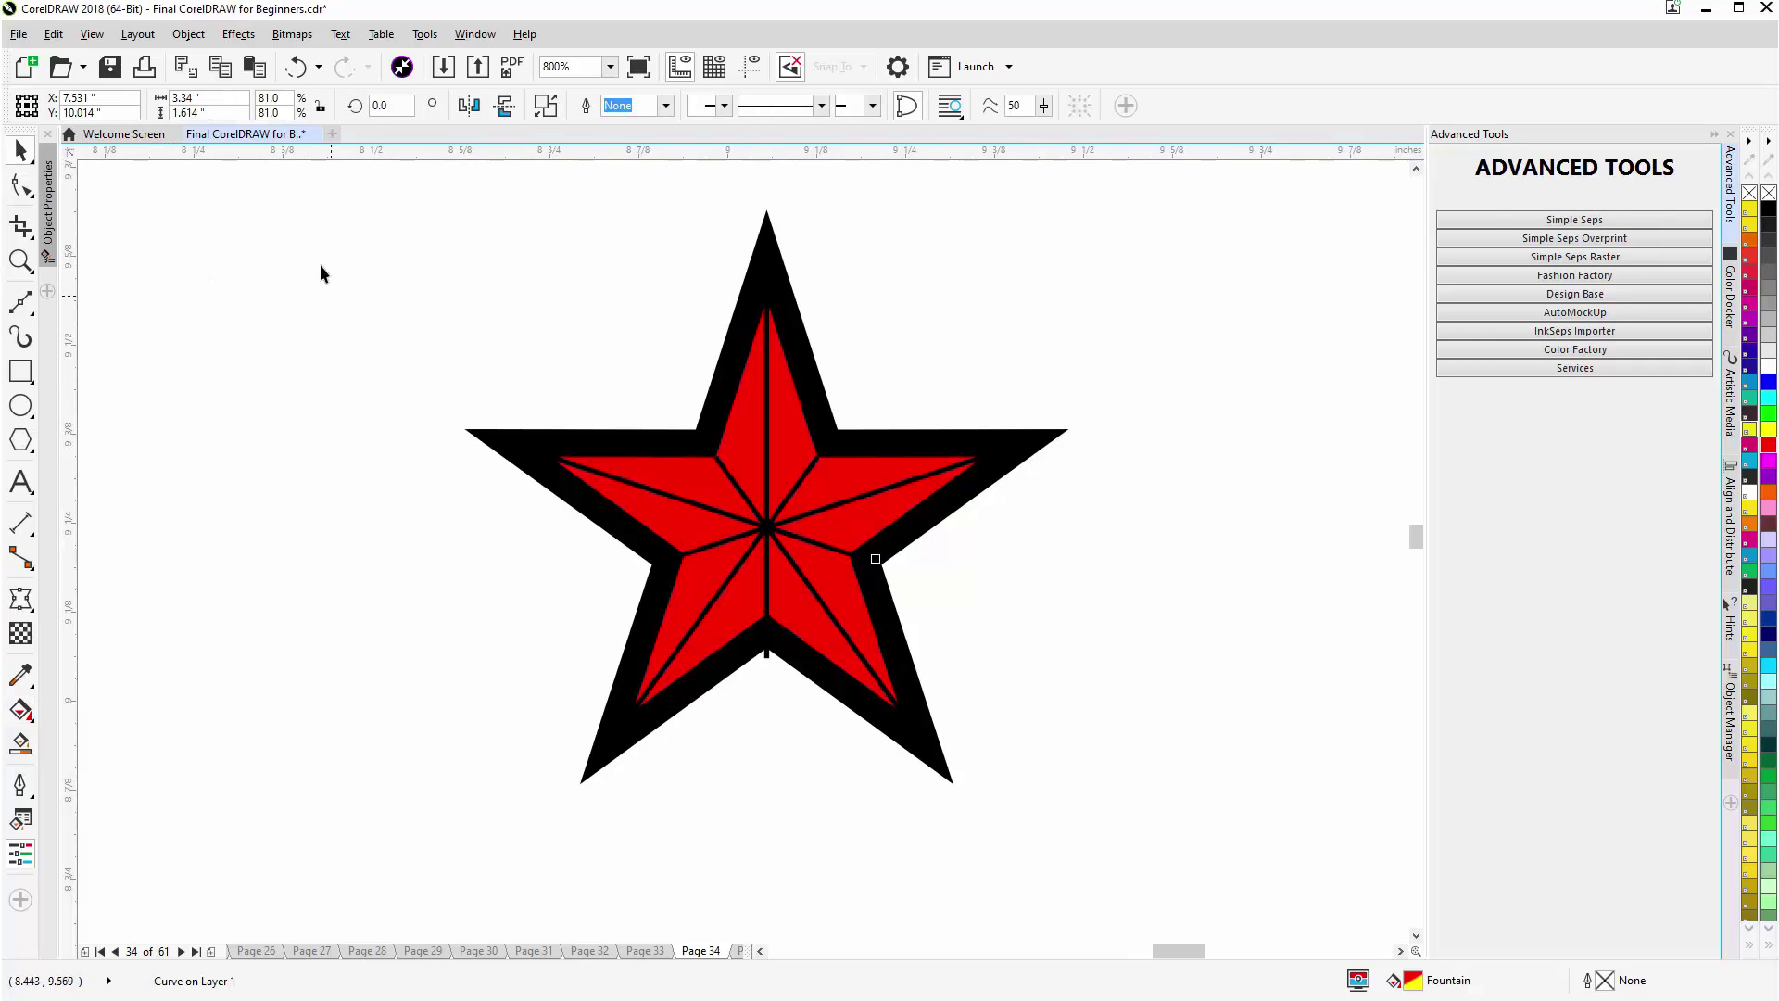
click(95, 37)
click(135, 91)
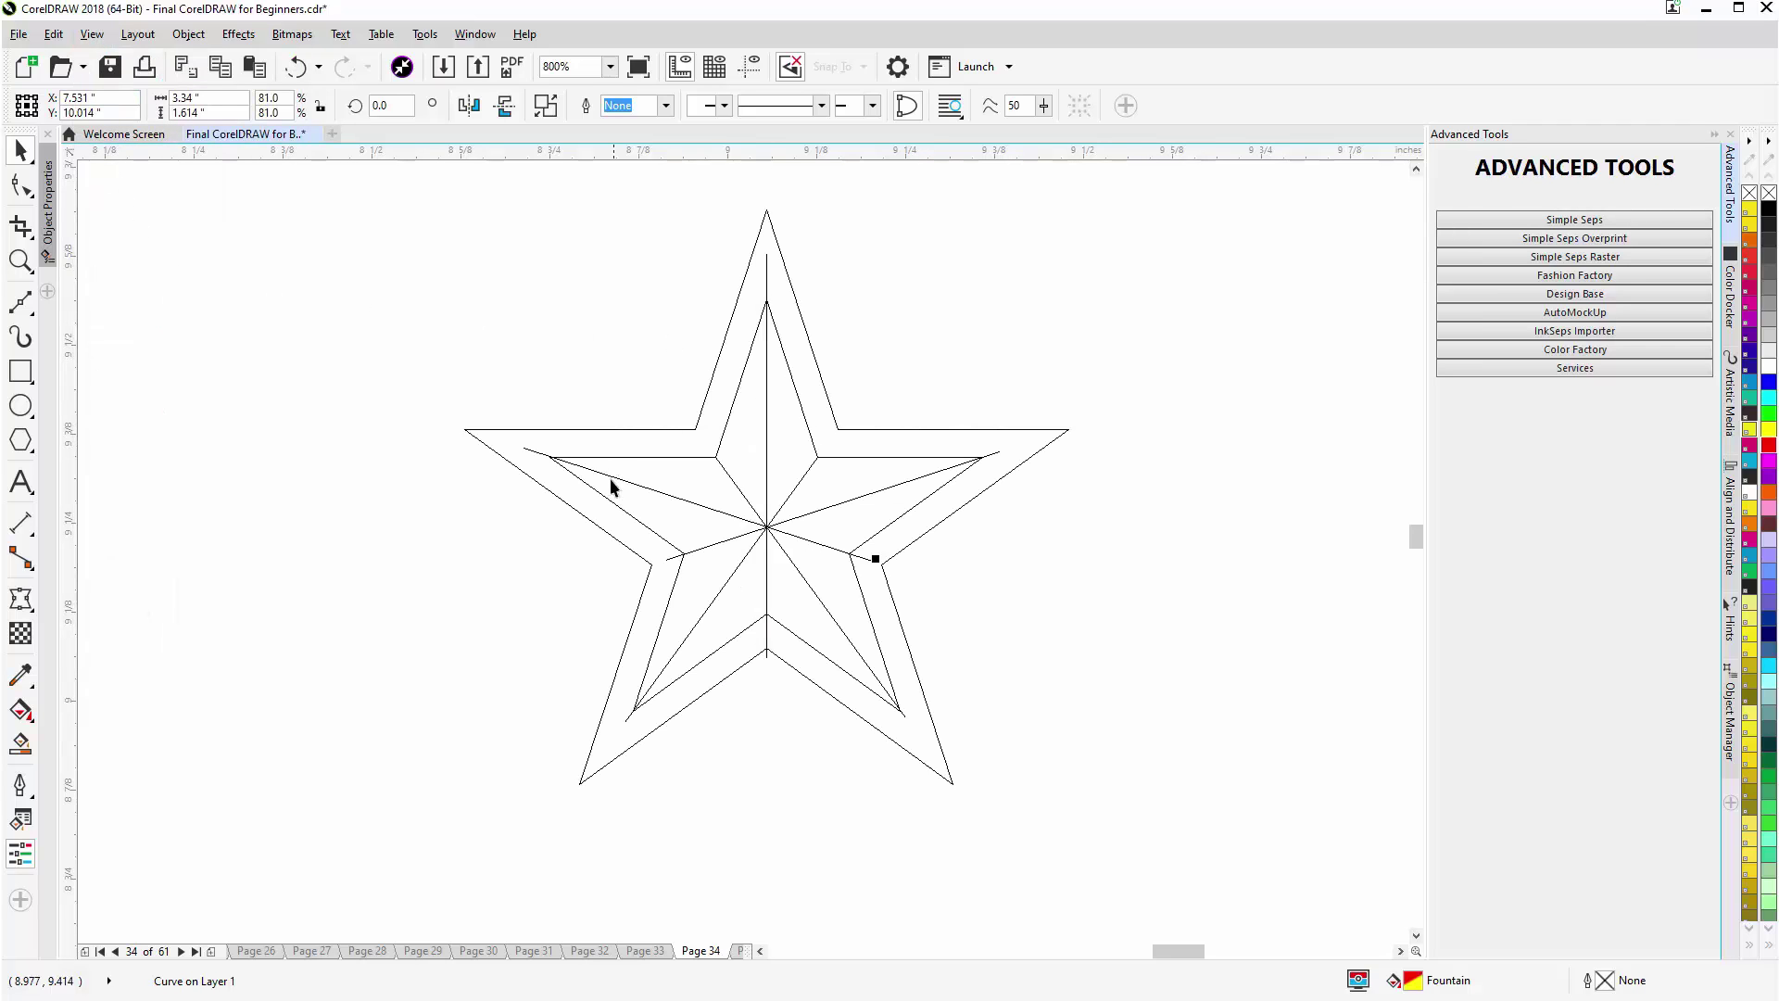
Step: Drag the inner line's end node down-left so it stops short of the corner
scroll(766, 525, up, 1)
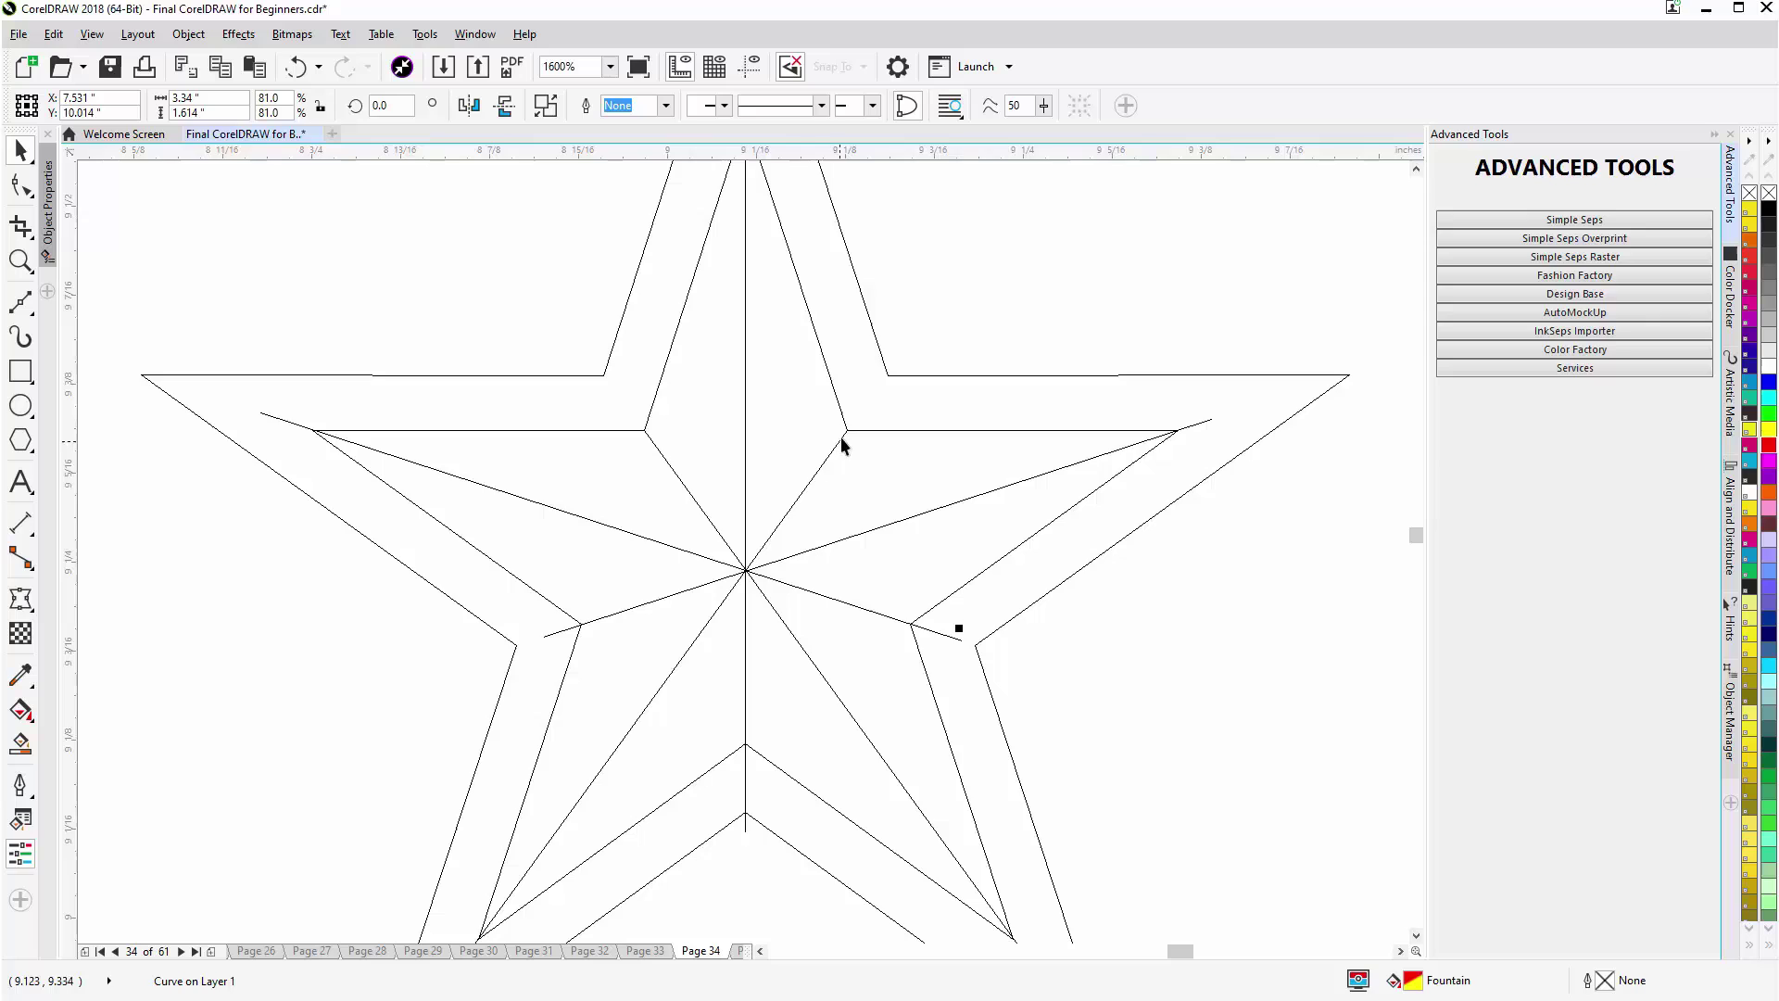
scroll(848, 428, up, 4)
scroll(746, 554, up, 3)
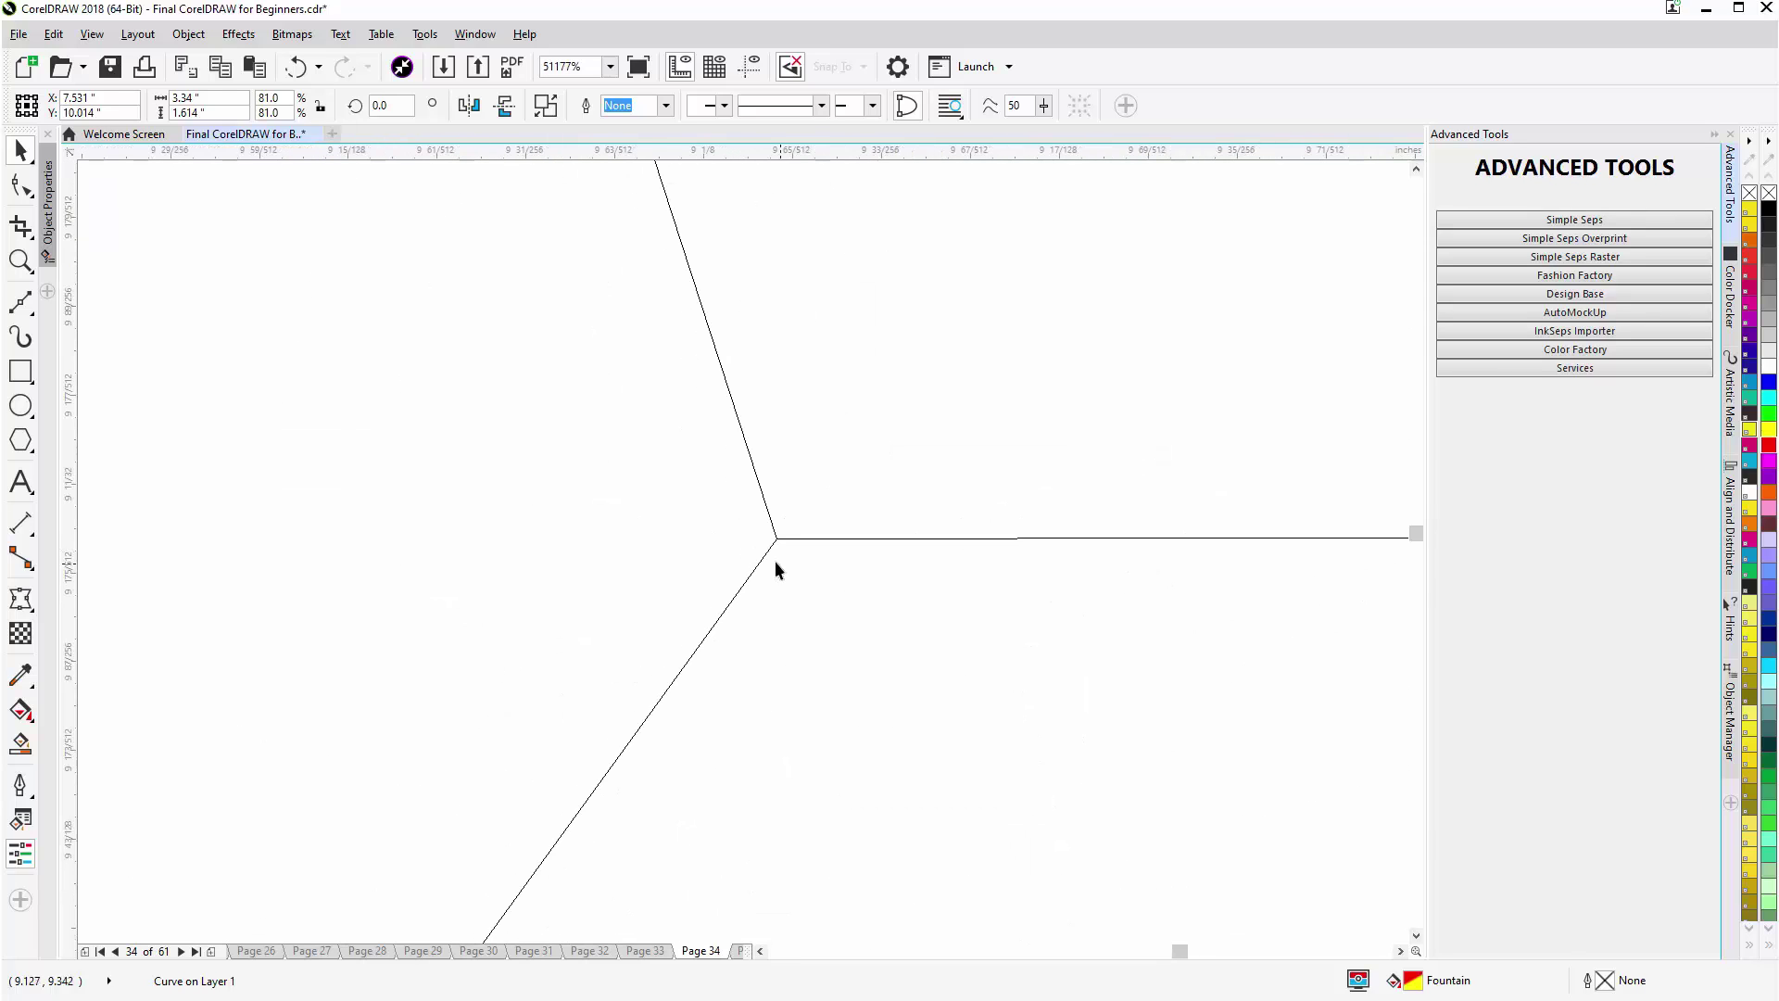
click(761, 569)
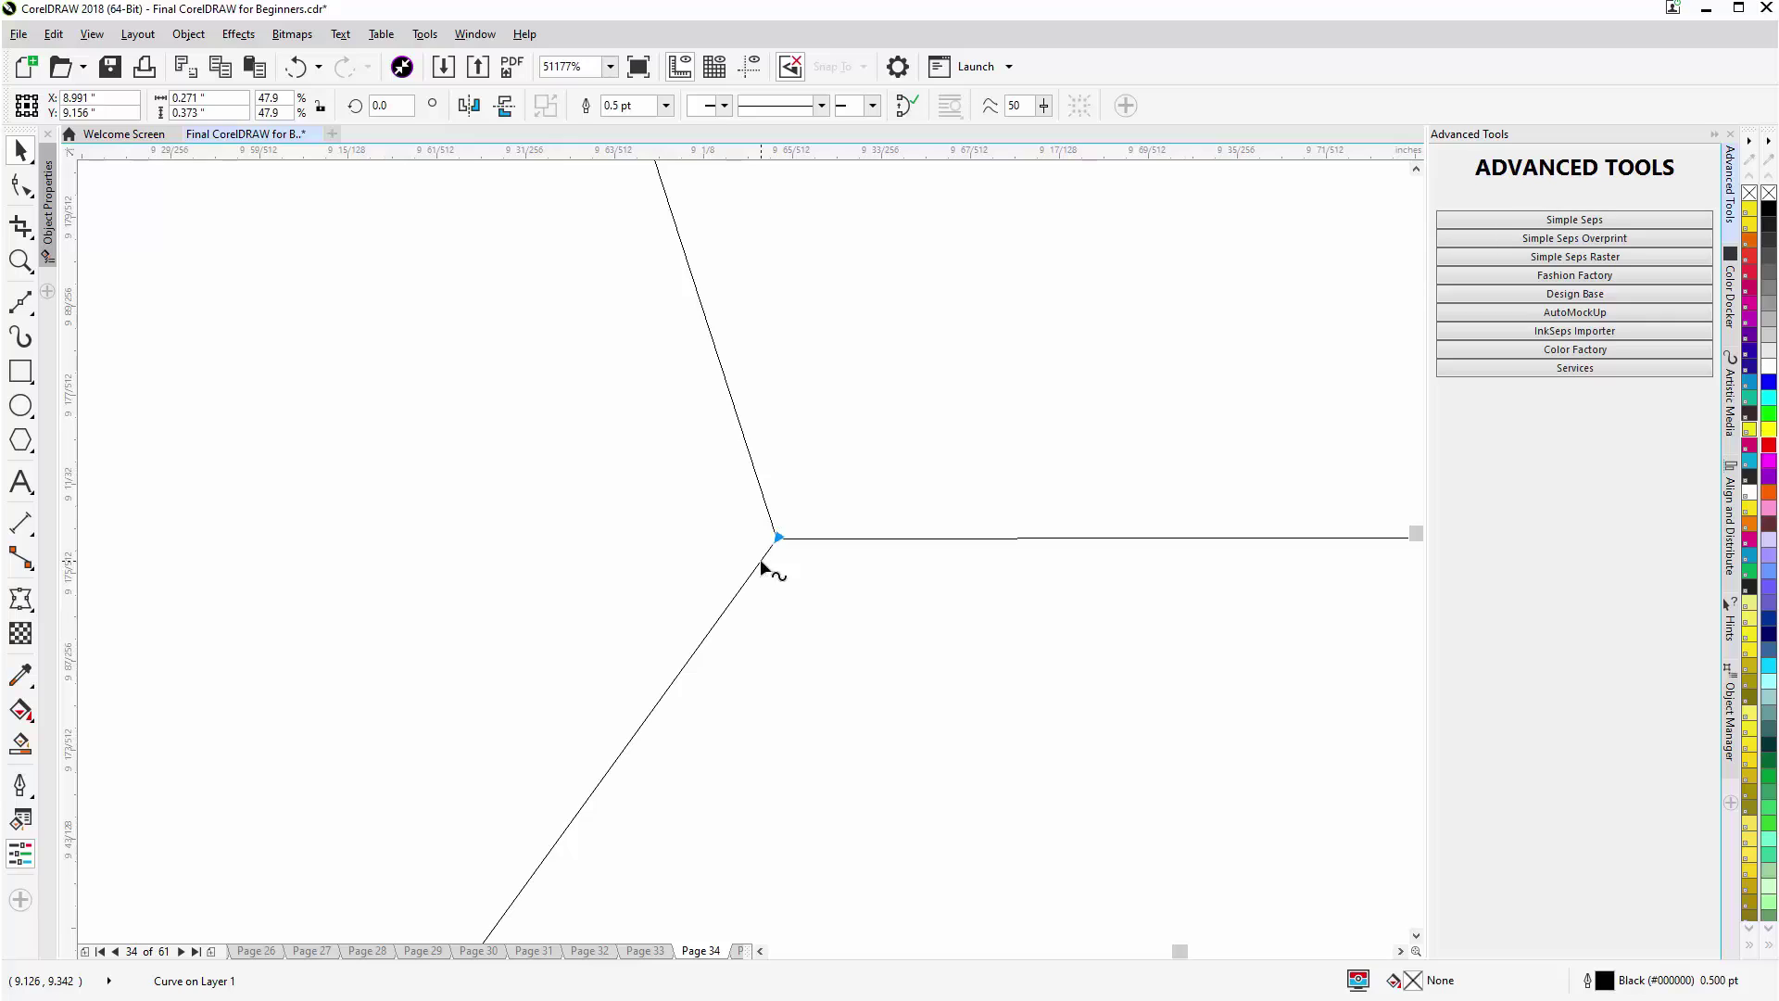
key(F10)
drag(776, 538, 743, 586)
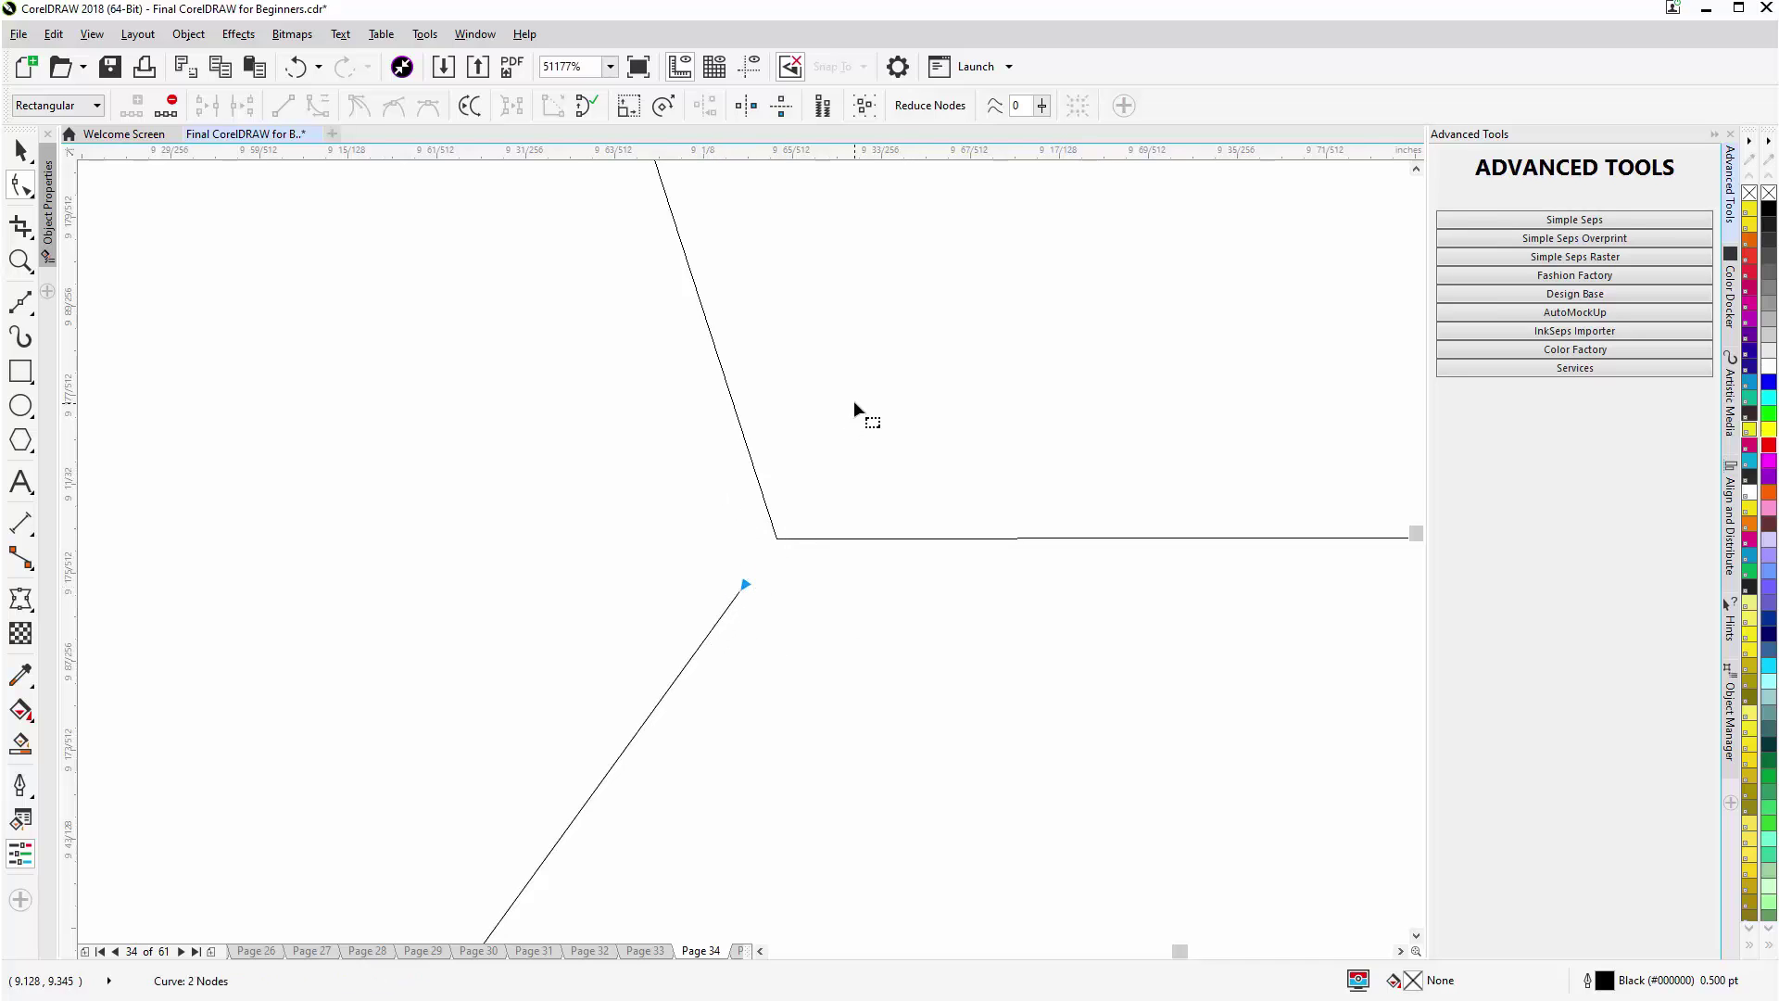
scroll(586, 608, down, 6)
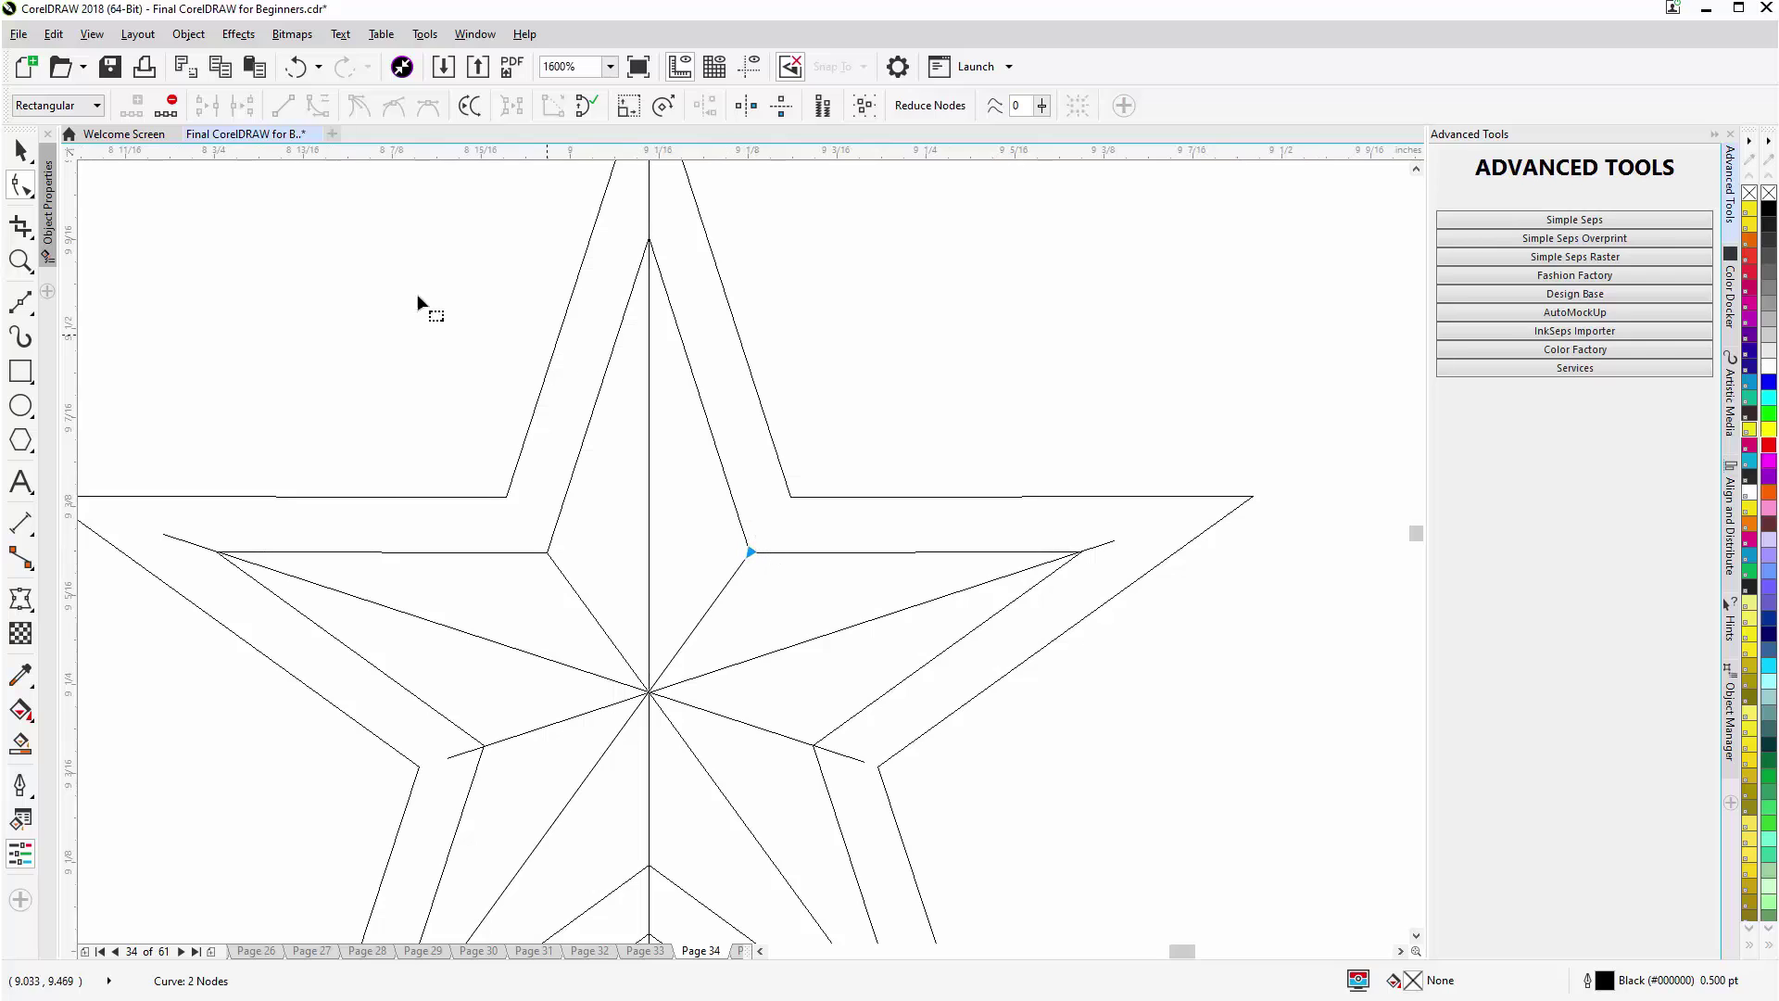
Step: Return to Enhanced view, and undo trial blue Smart Fills on the lower-right and upper-right facets
click(92, 35)
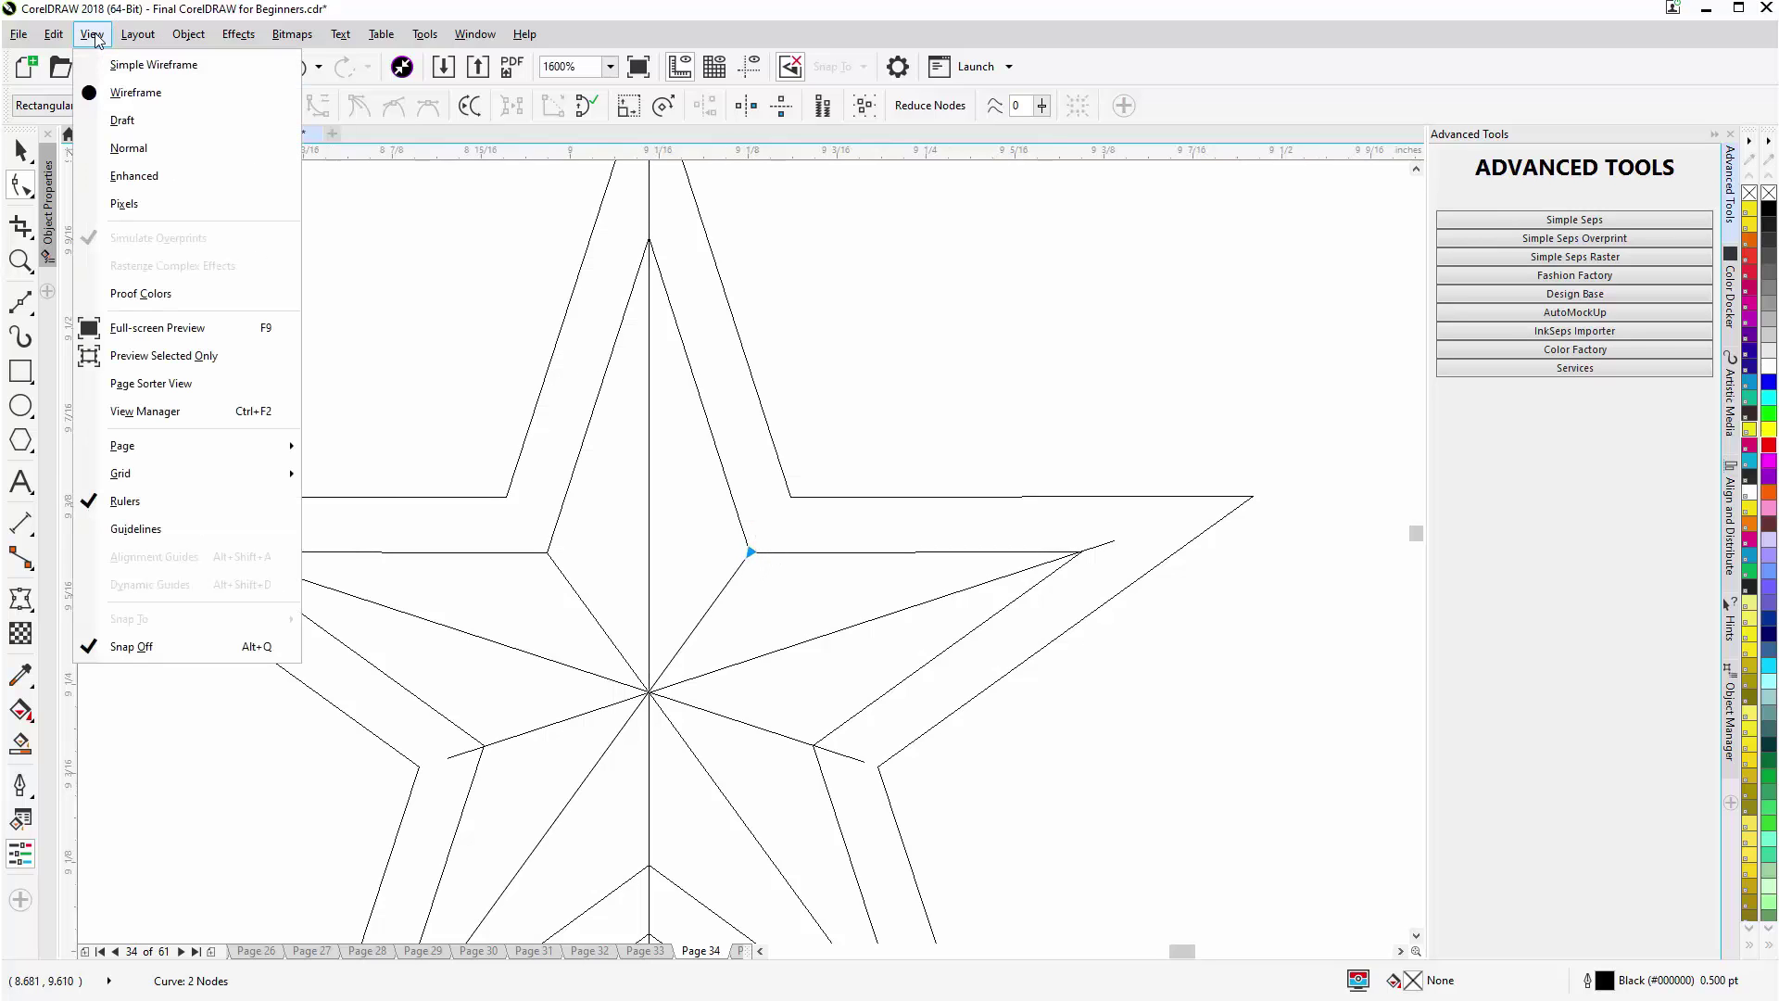
click(134, 175)
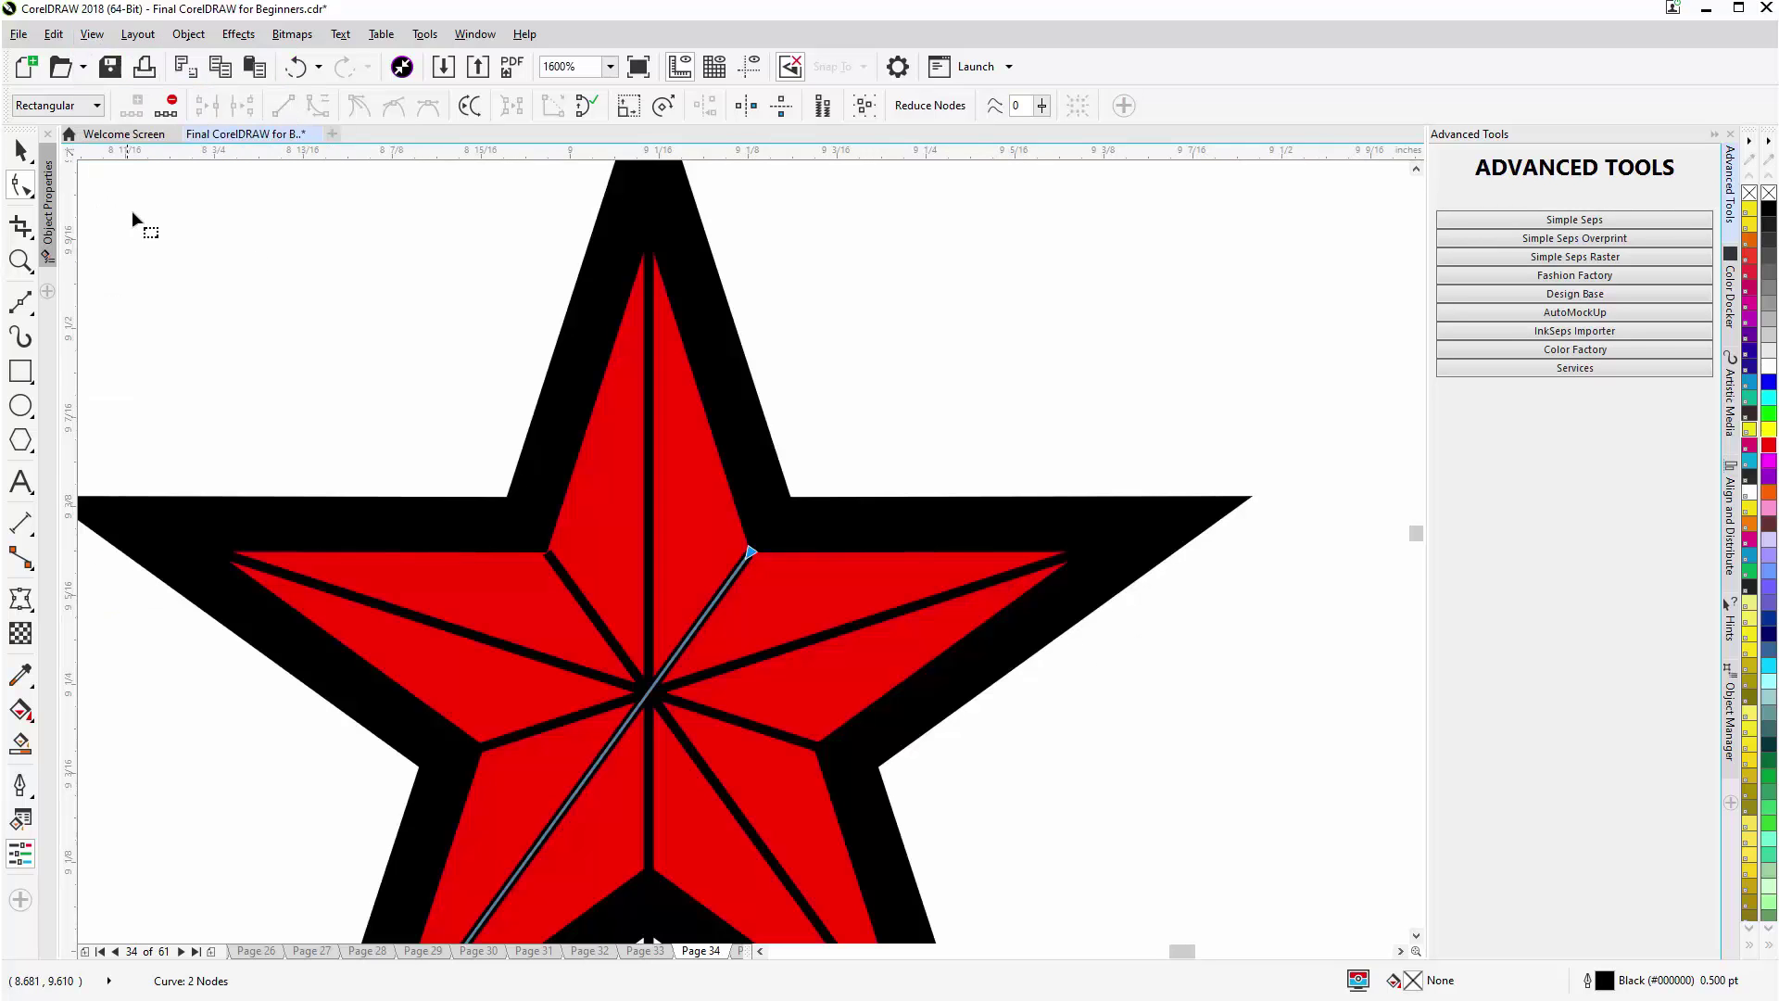
click(21, 745)
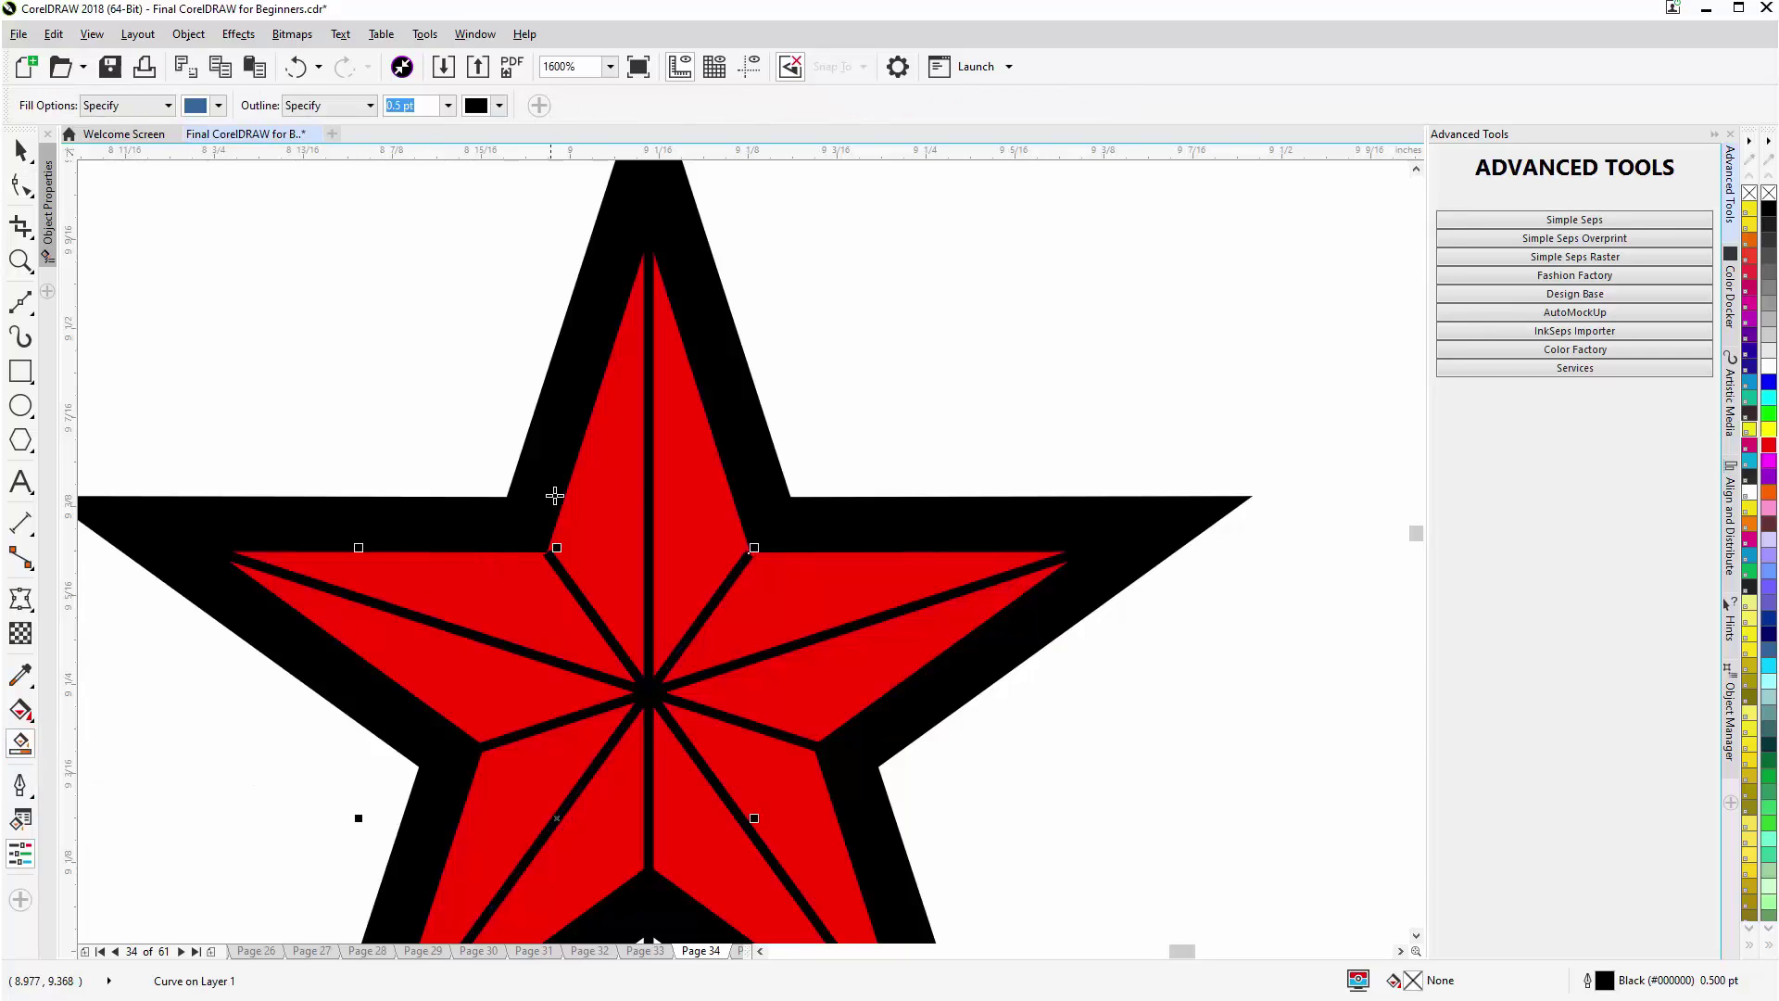
click(739, 751)
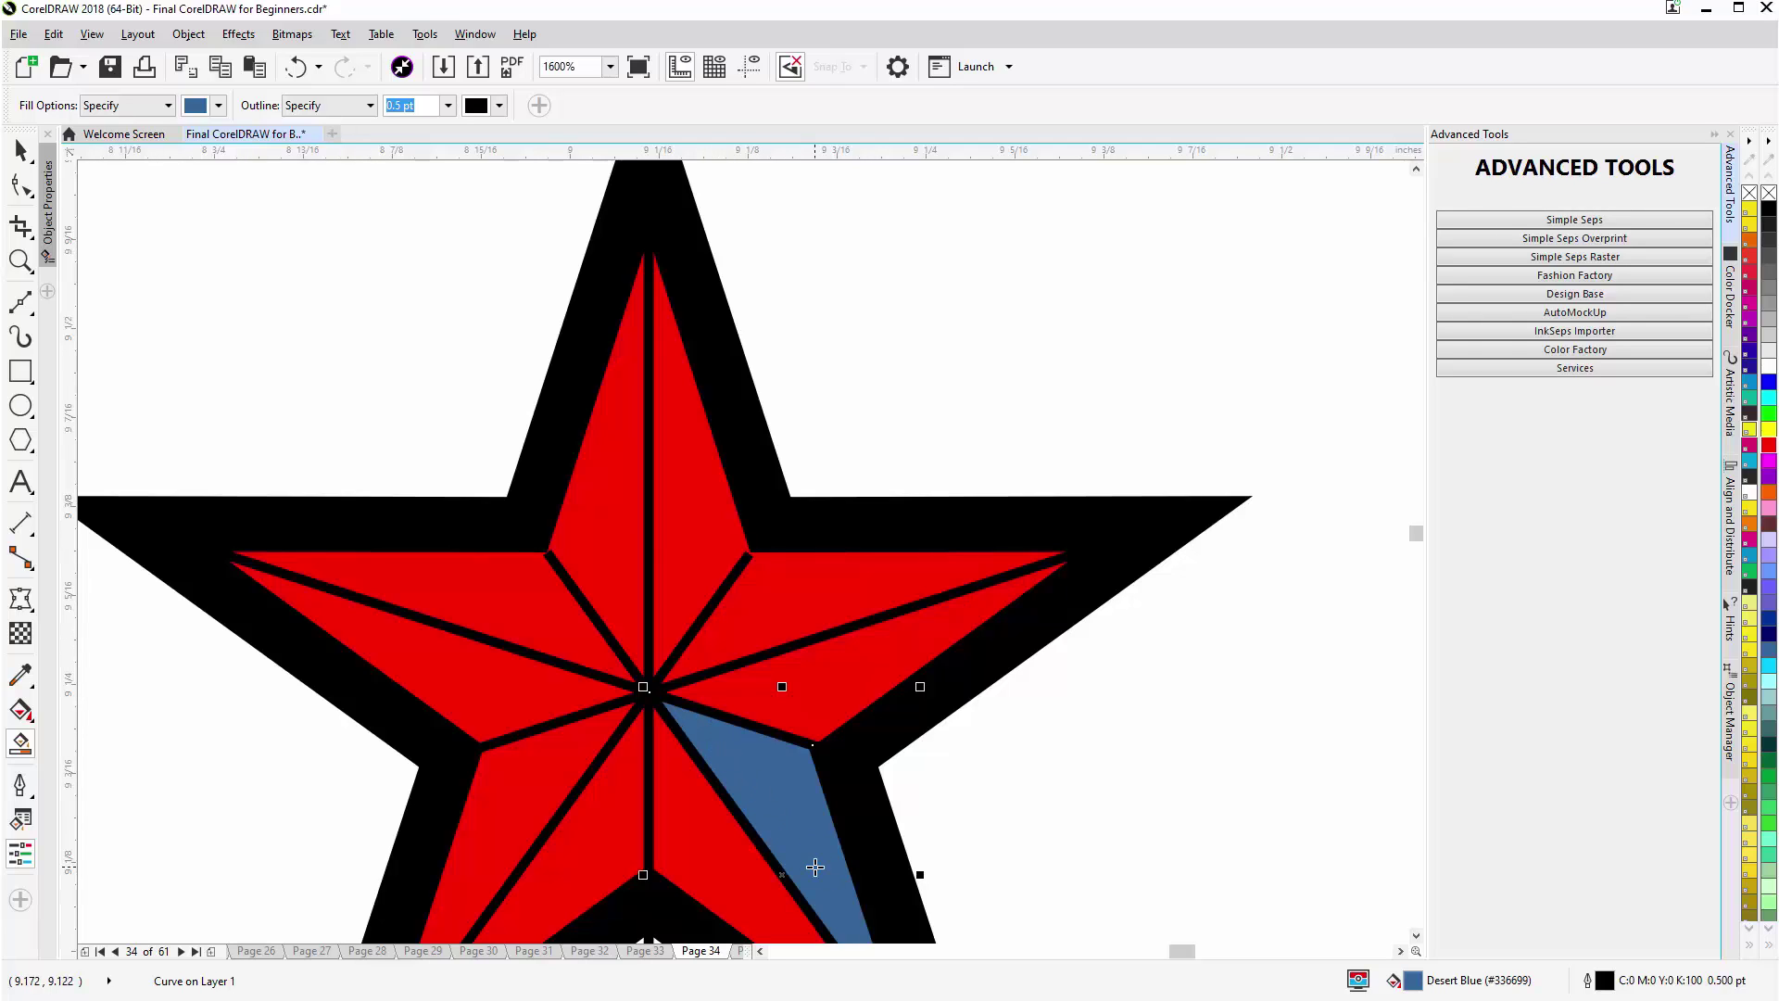
key(ctrl+z)
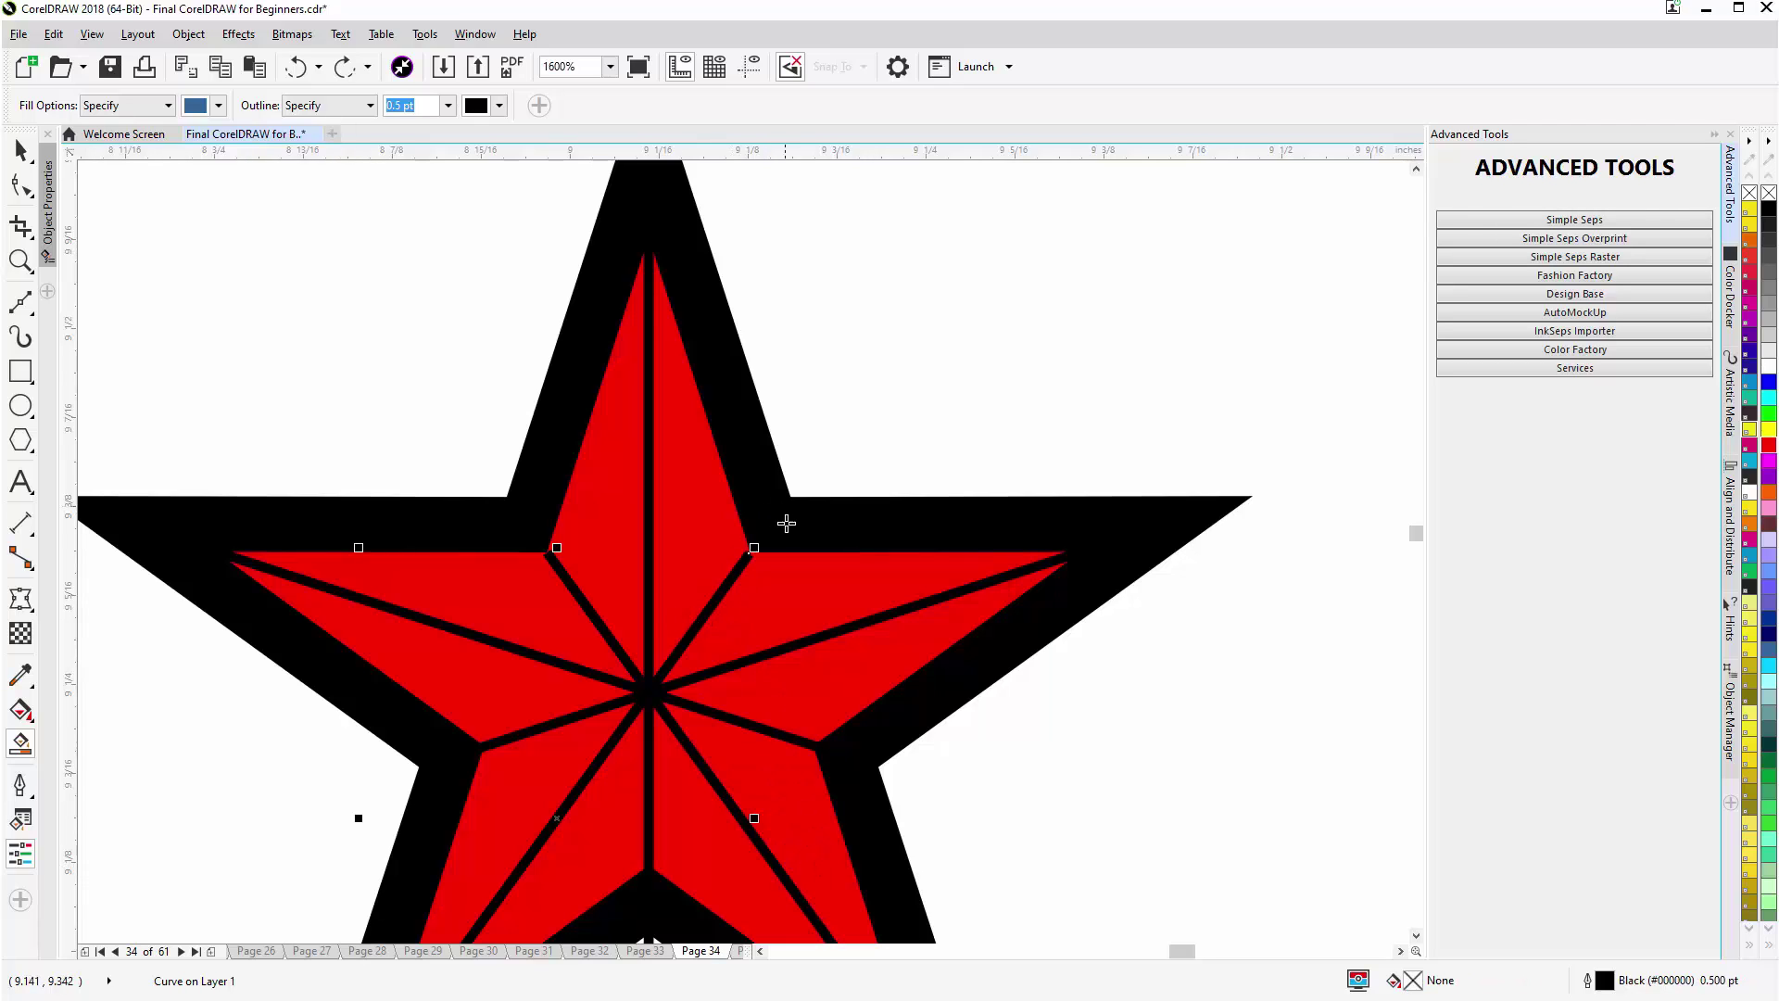
click(673, 475)
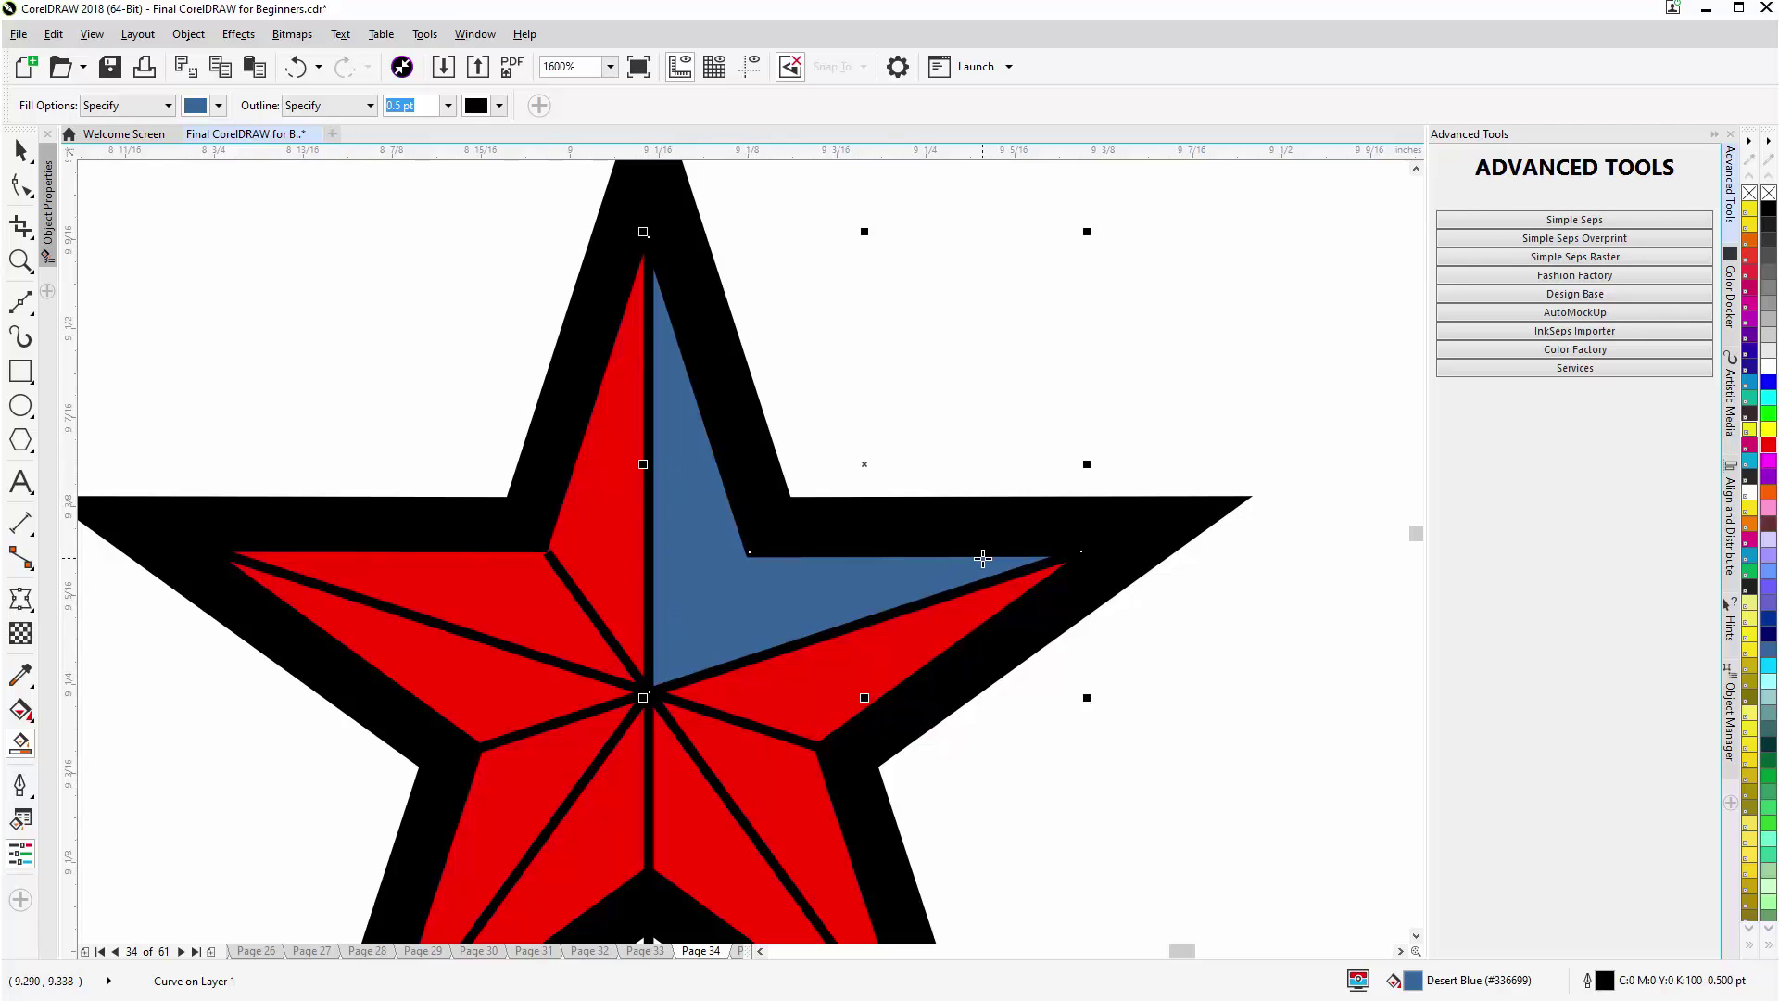
key(ctrl+z)
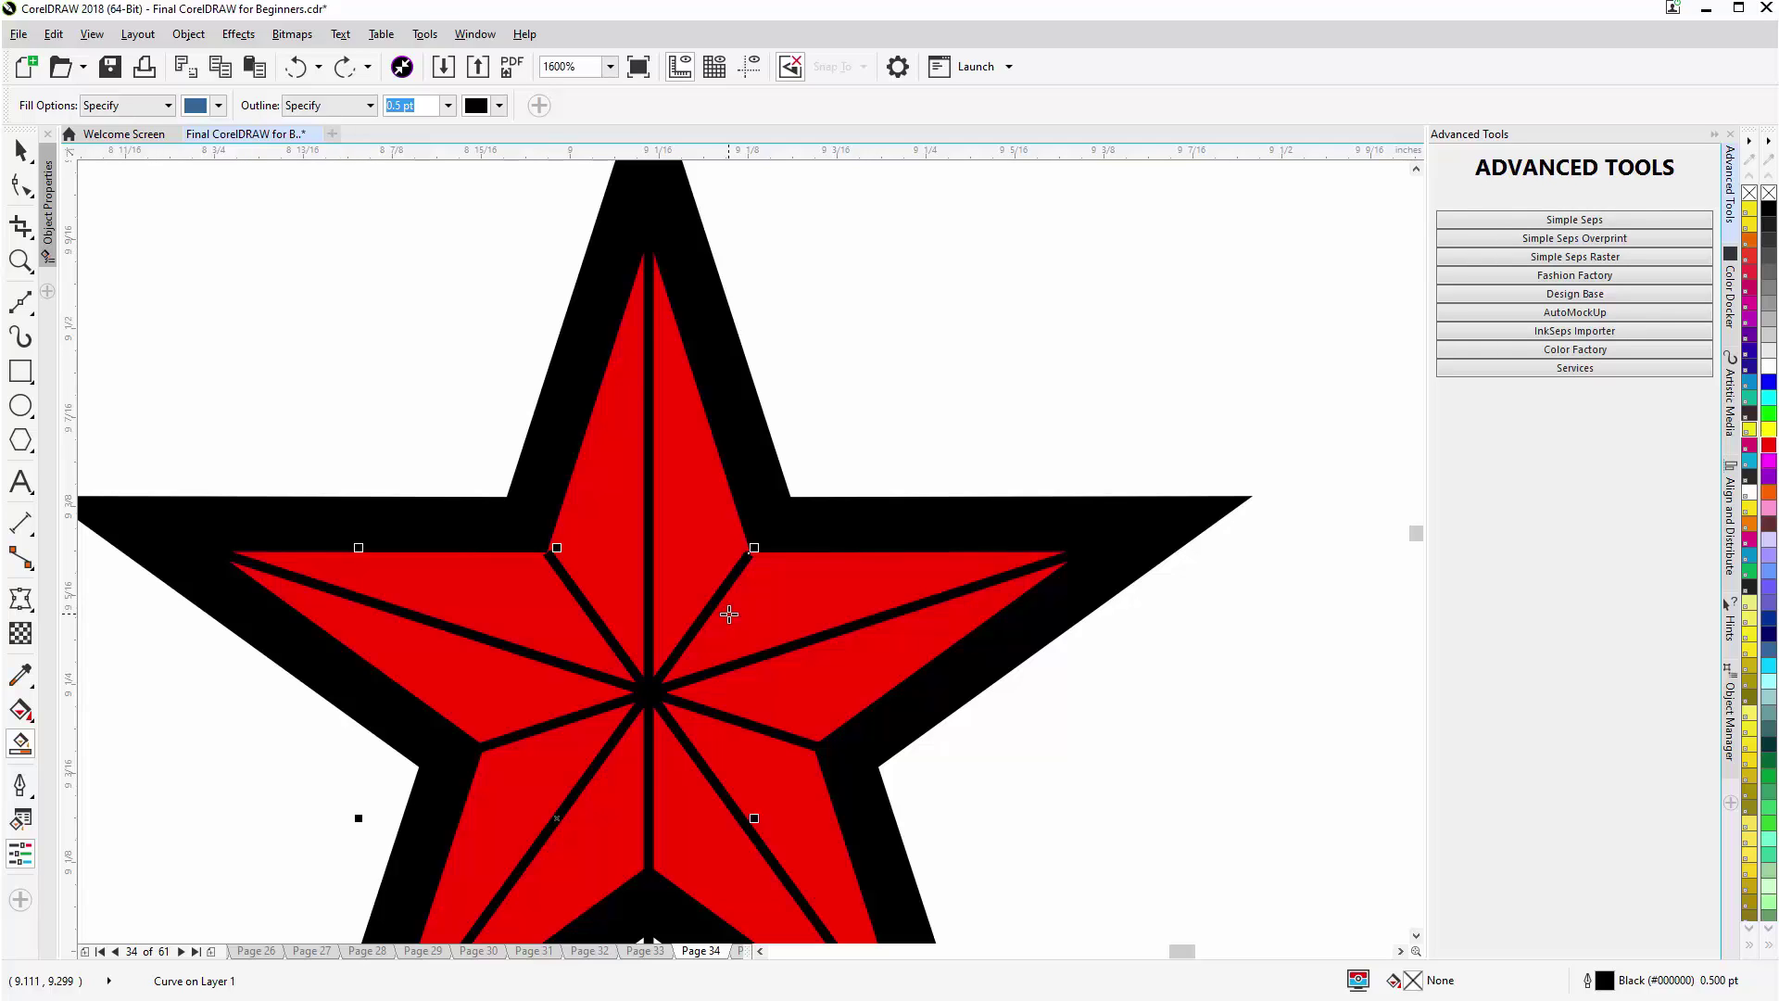
Step: In Wireframe view, move one dividing line's end node onto the star's inner corner
click(81, 35)
click(90, 88)
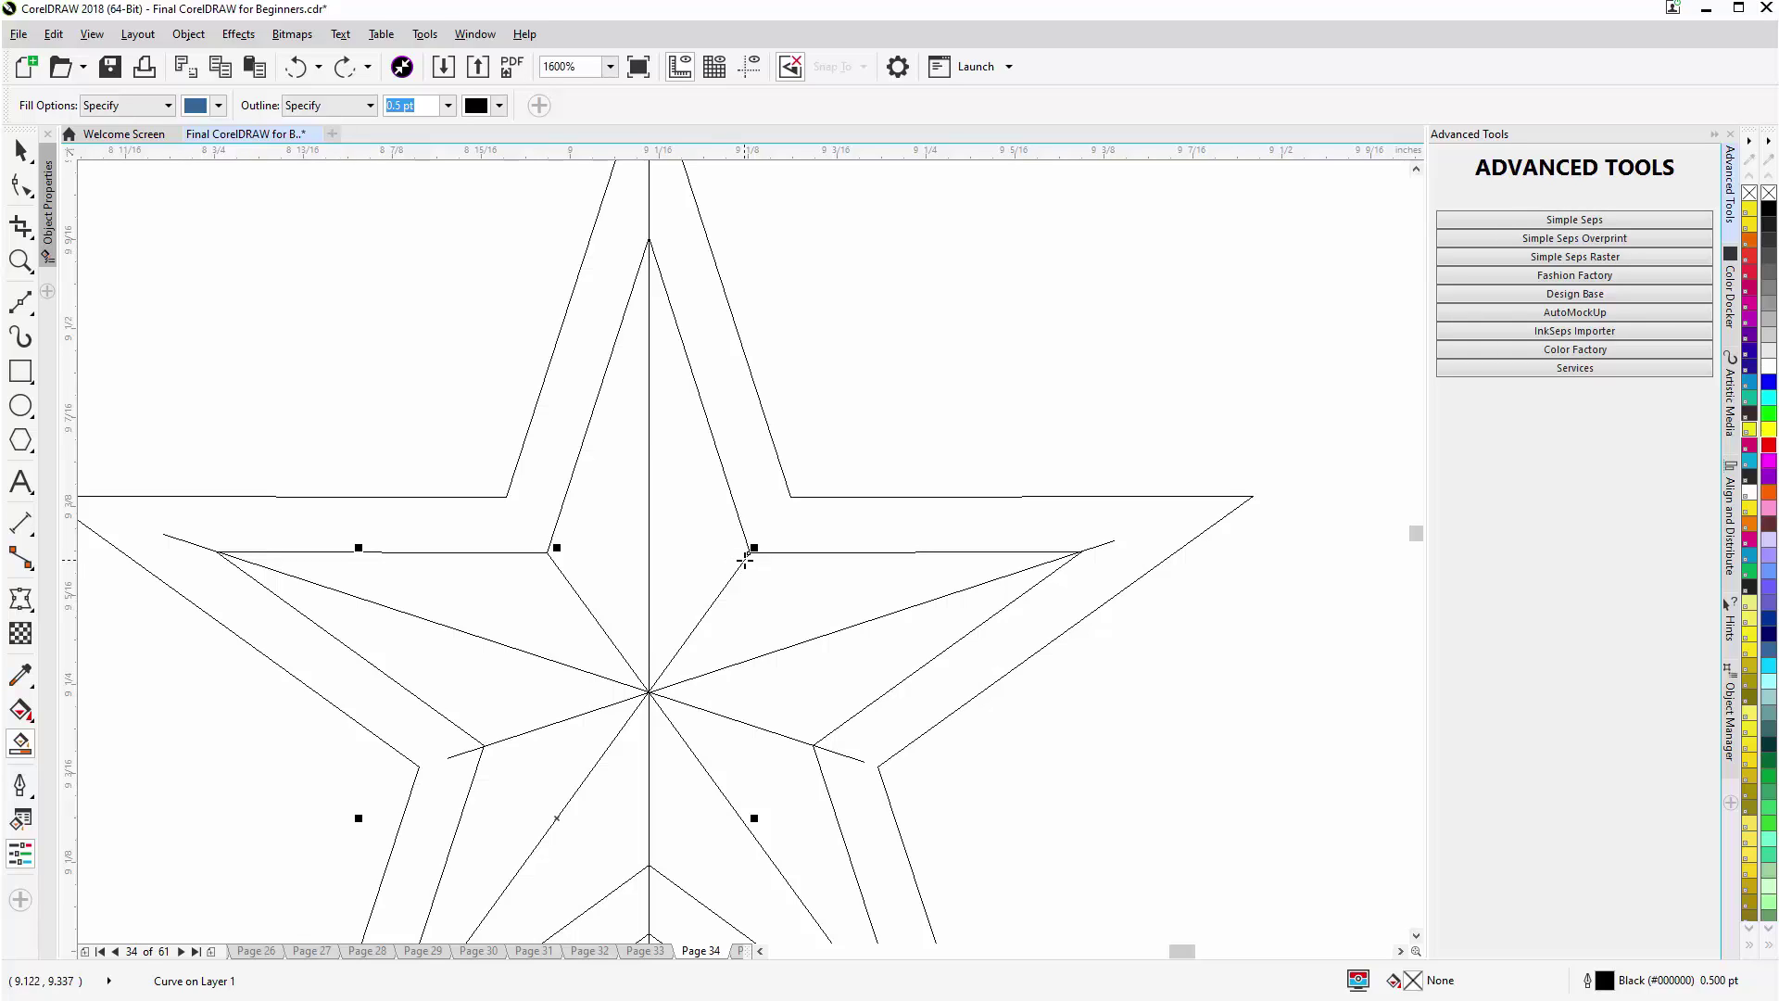
key(space)
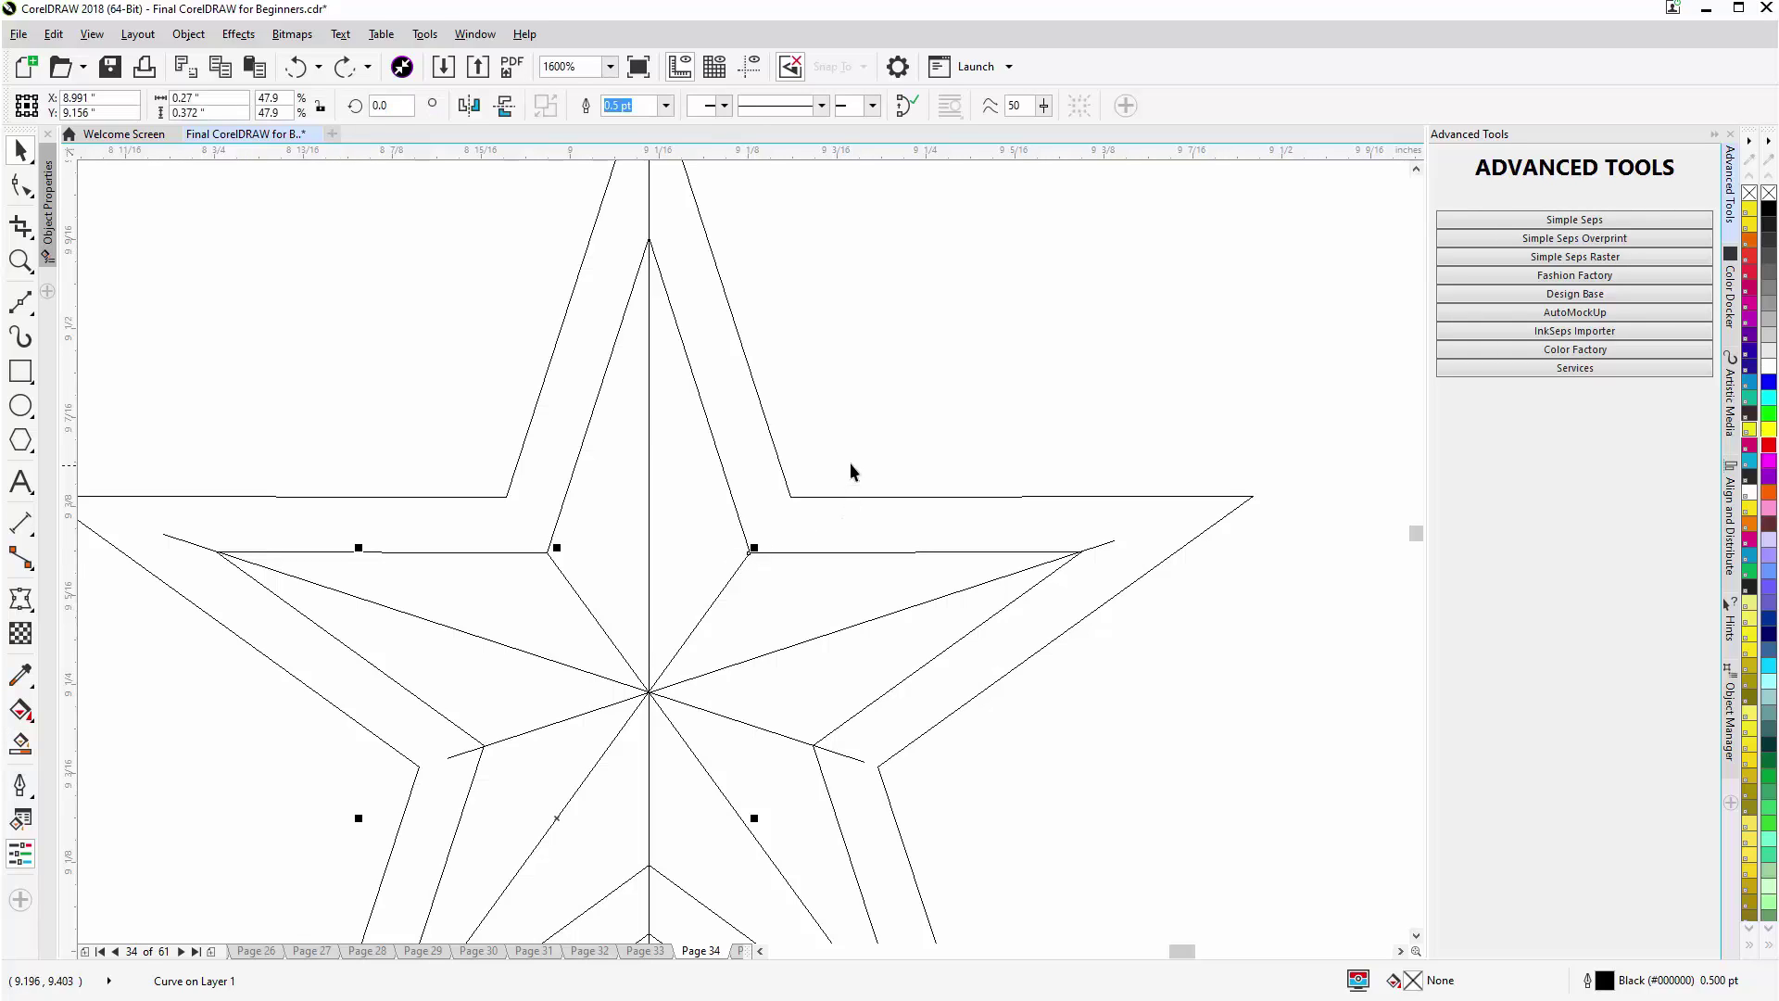
scroll(741, 556, up, 3)
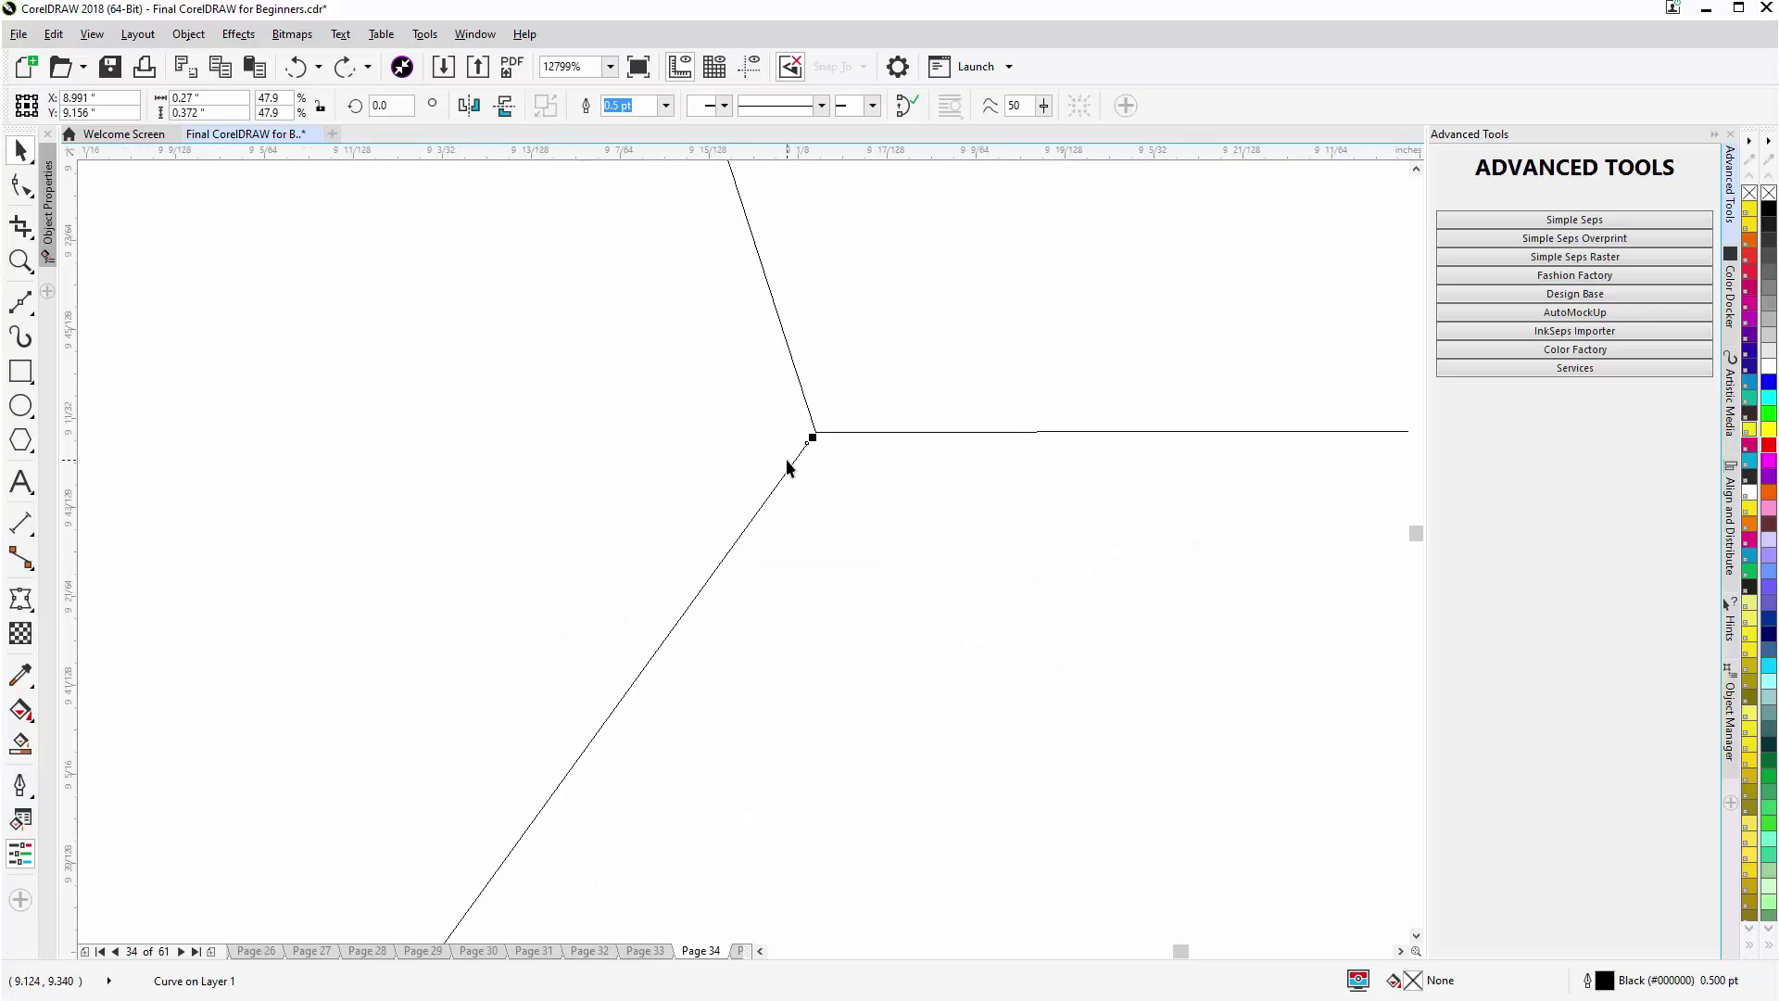
key(F10)
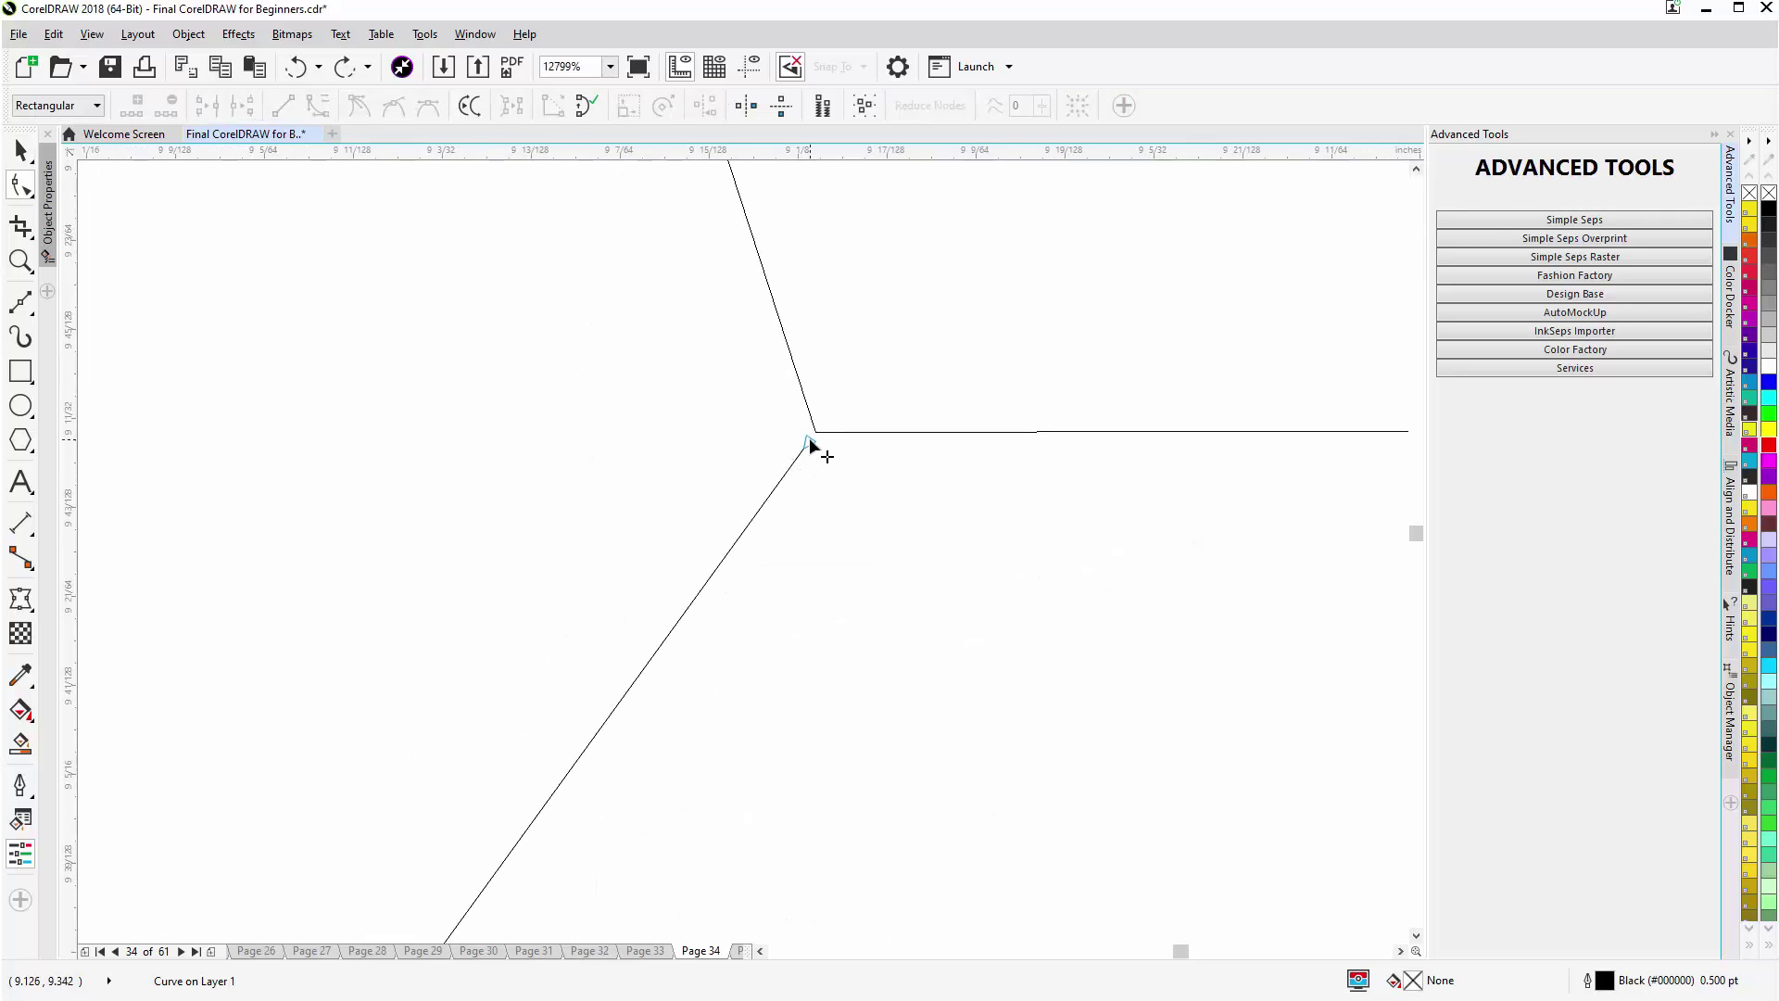
drag(812, 437, 839, 396)
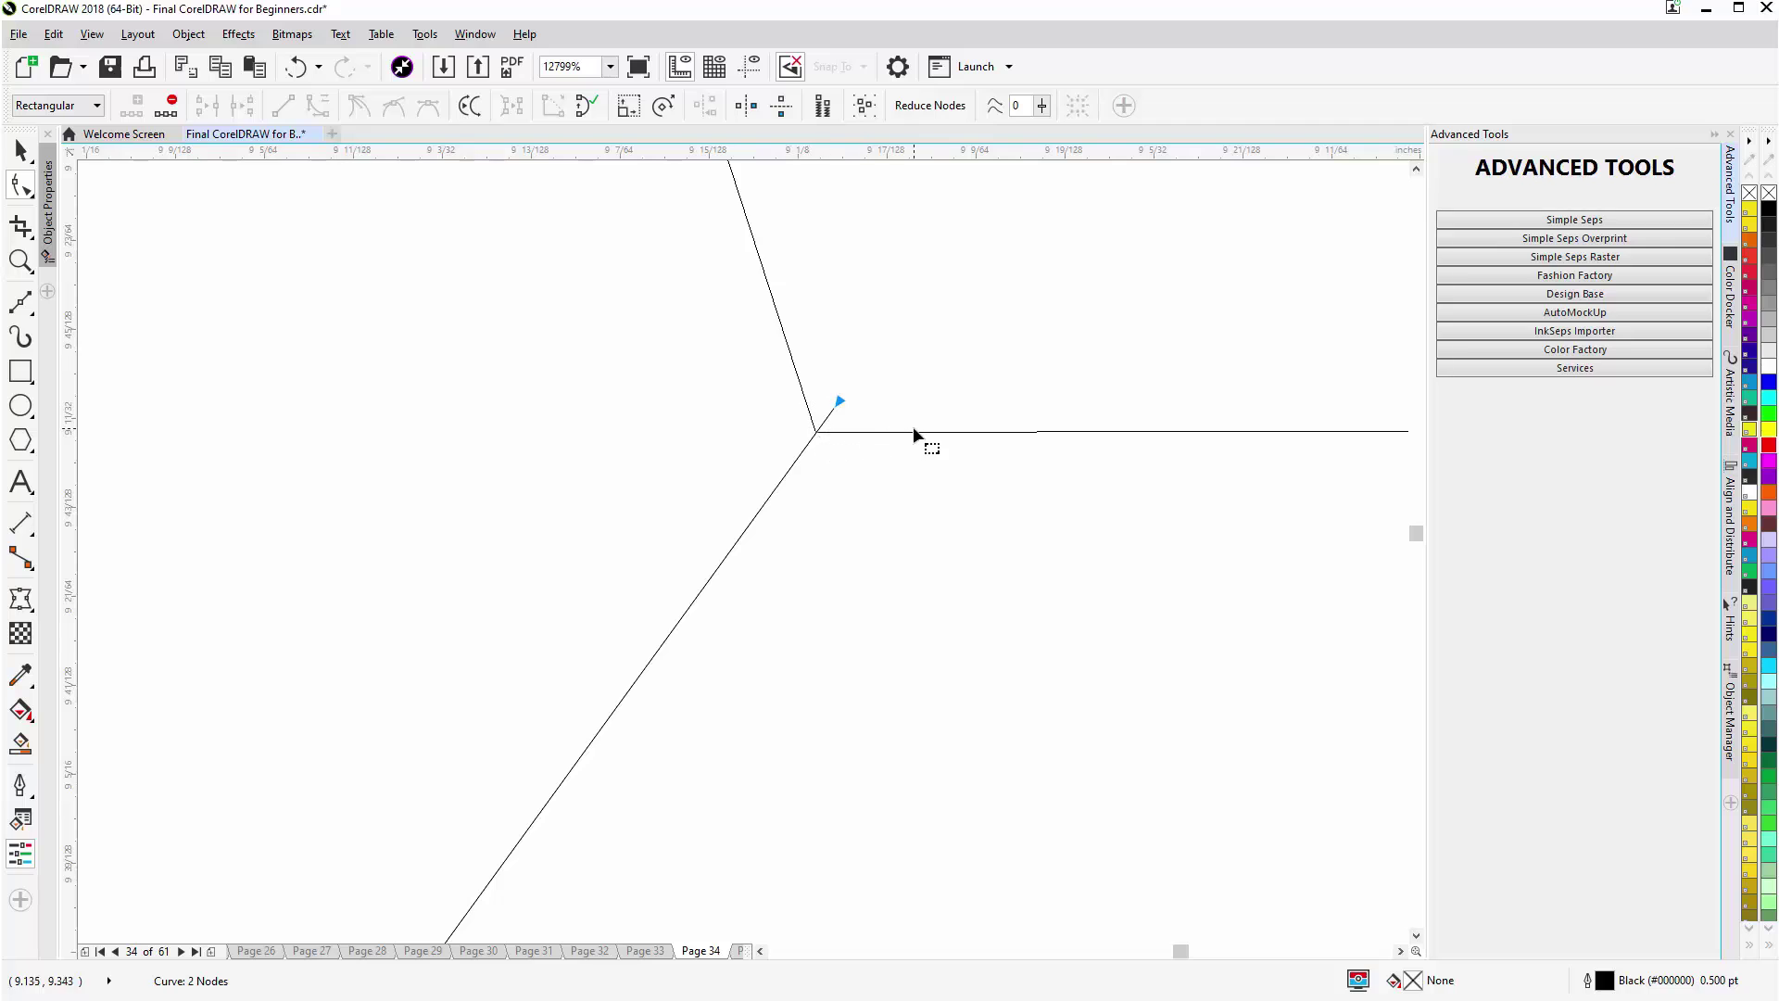
Step: Move the line's corner node up-left onto the star's corner
scroll(741, 602, down, 2)
scroll(400, 529, up, 4)
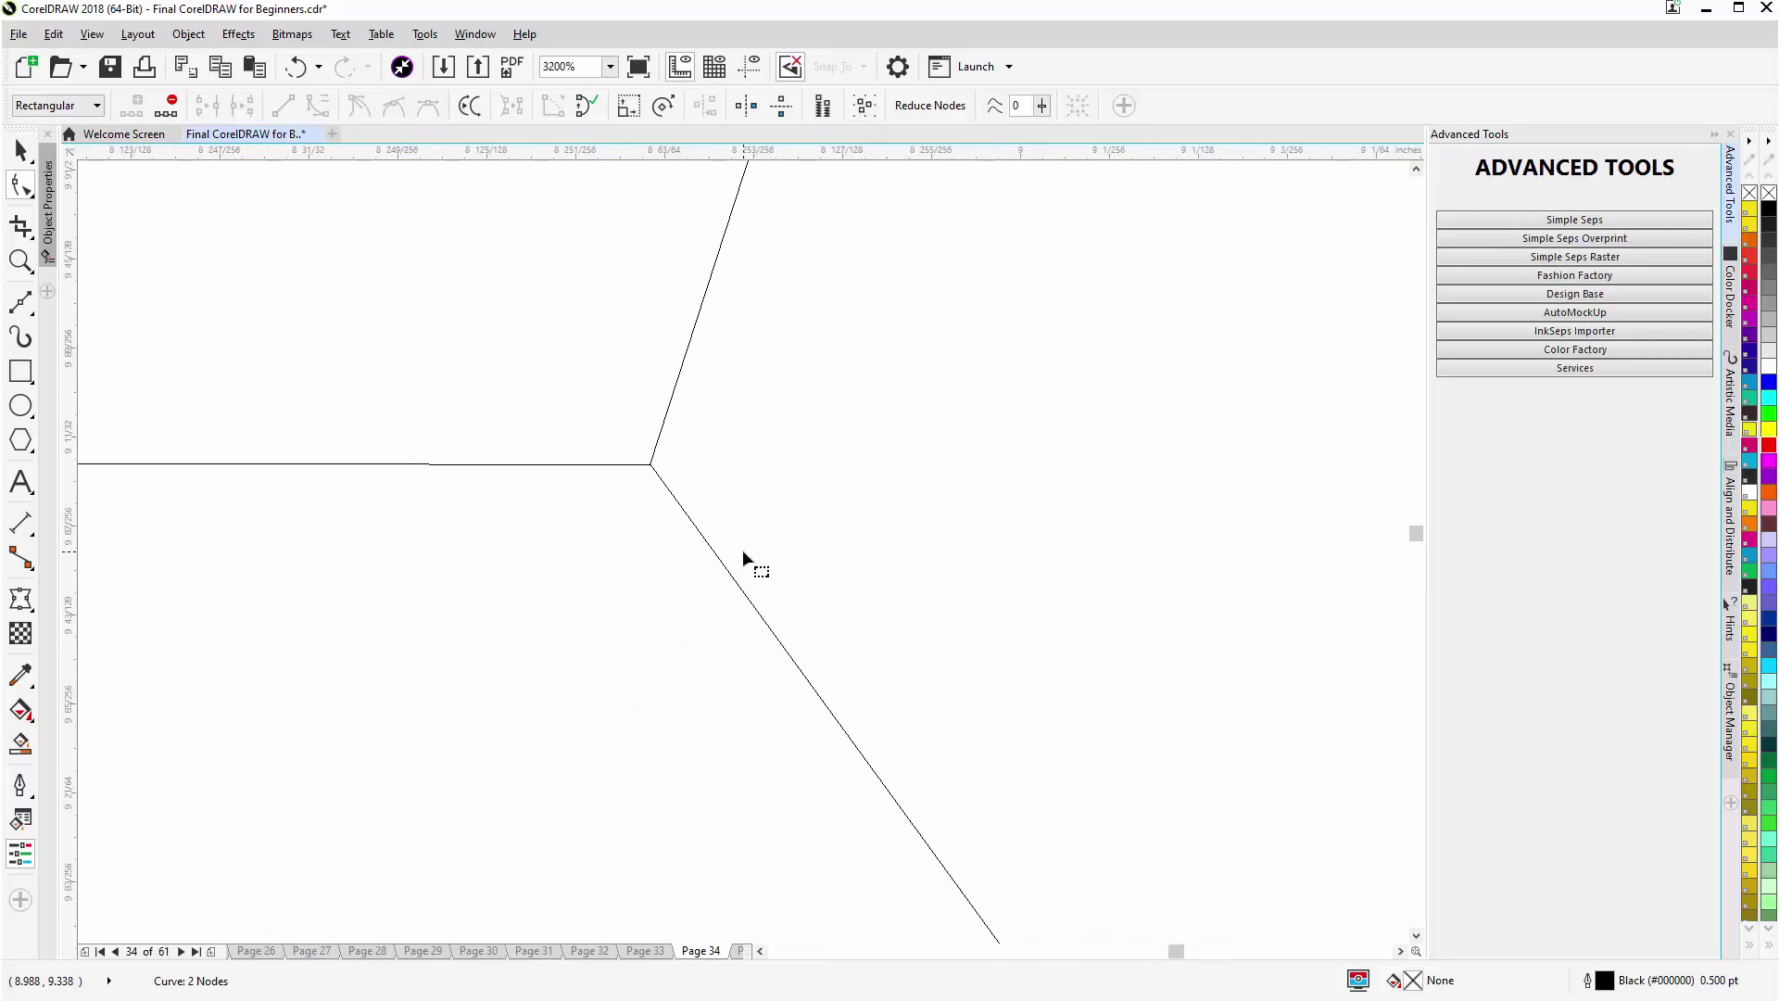
scroll(734, 547, up, 2)
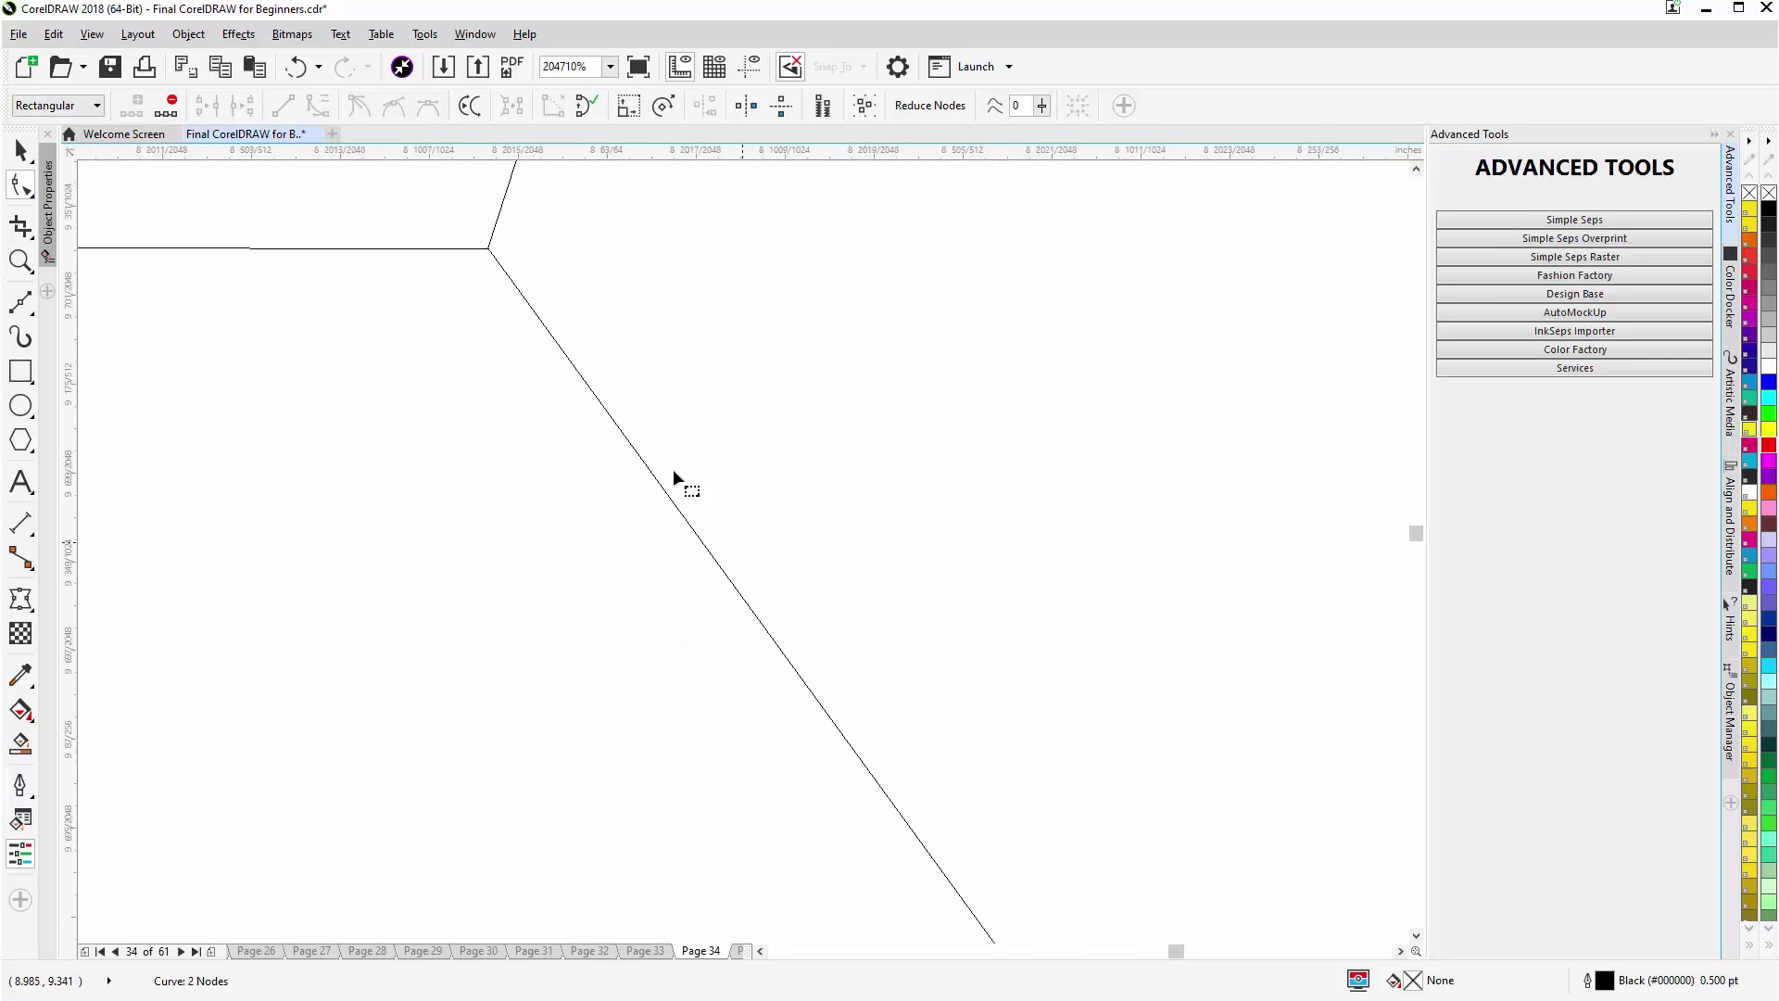
click(486, 246)
drag(486, 245, 467, 219)
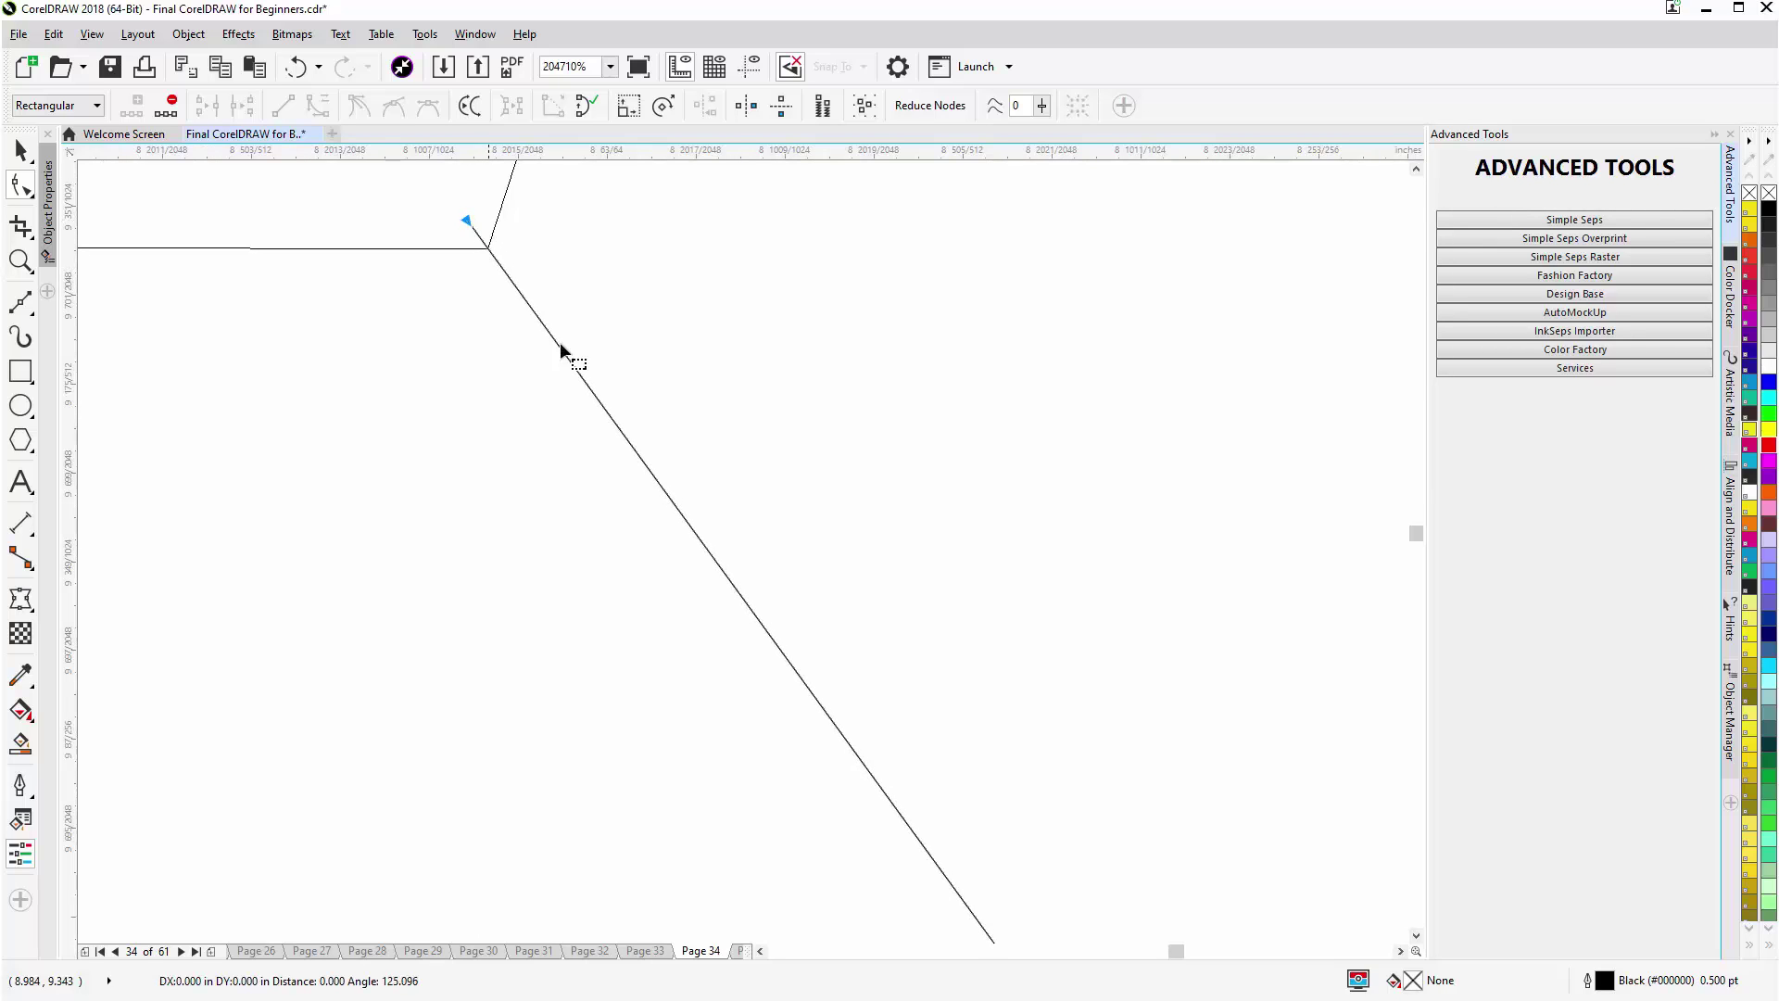
Step: Snap another line's end node onto the upper-right inner corner, then zoom back out
scroll(743, 549, down, 7)
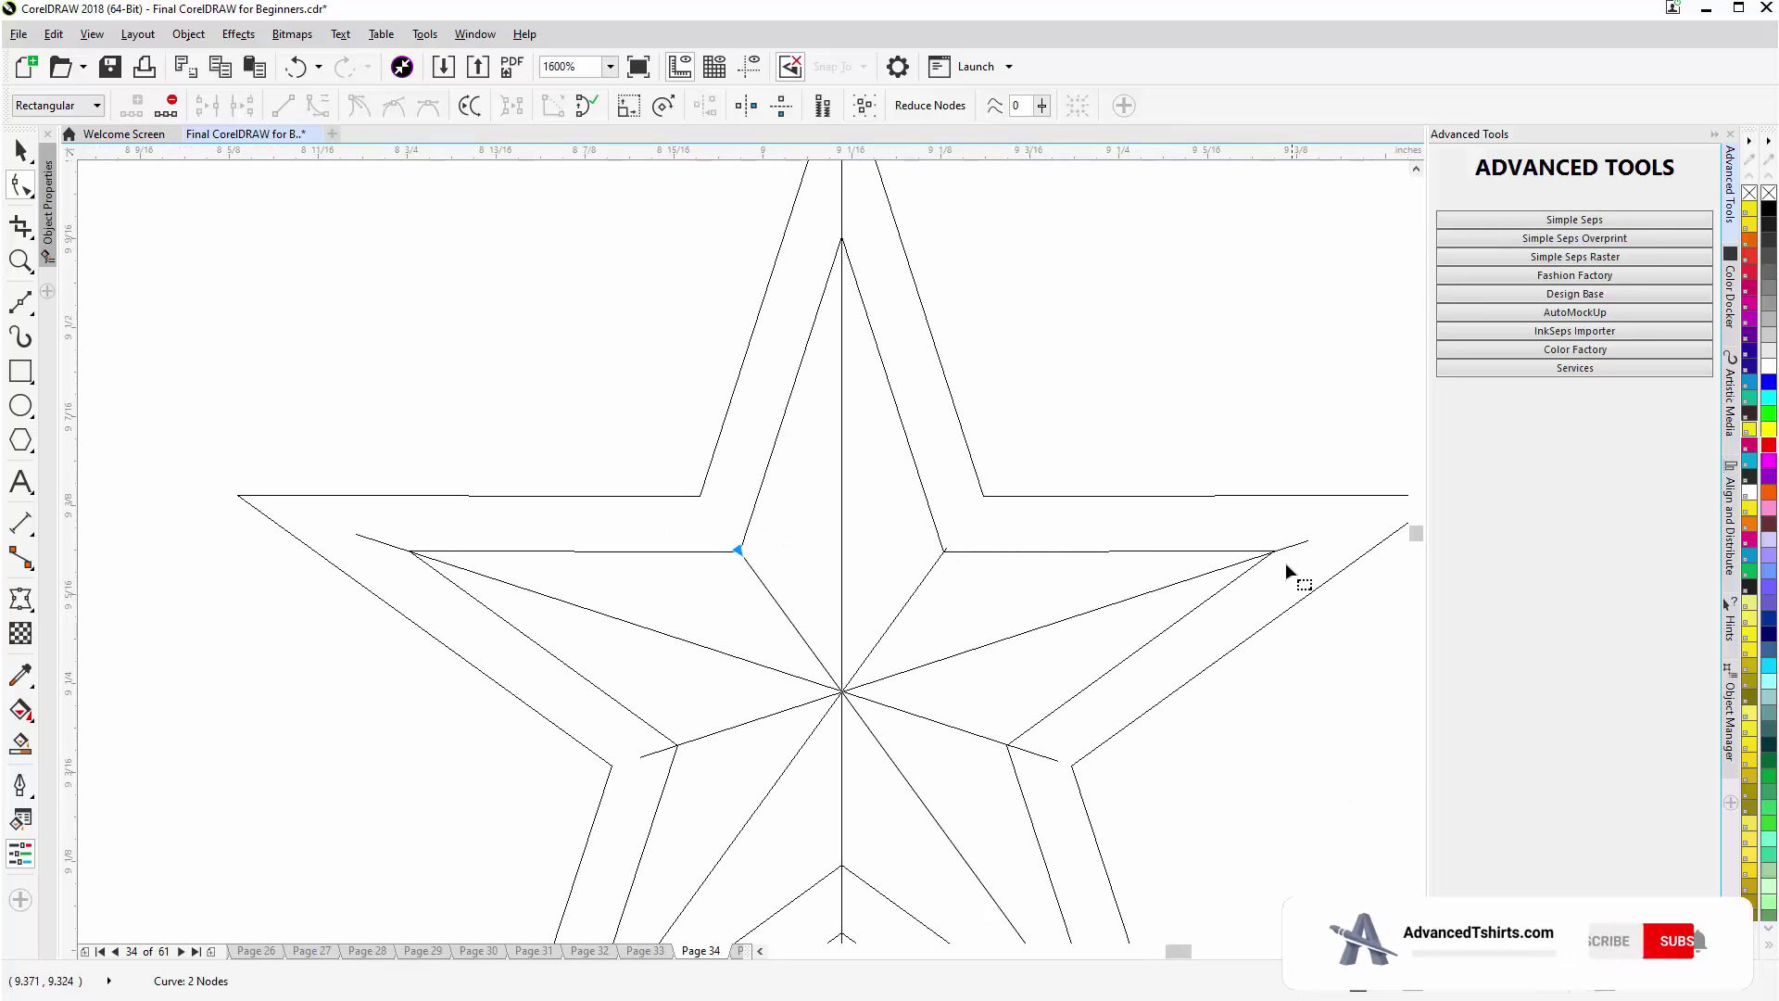
scroll(742, 549, up, 3)
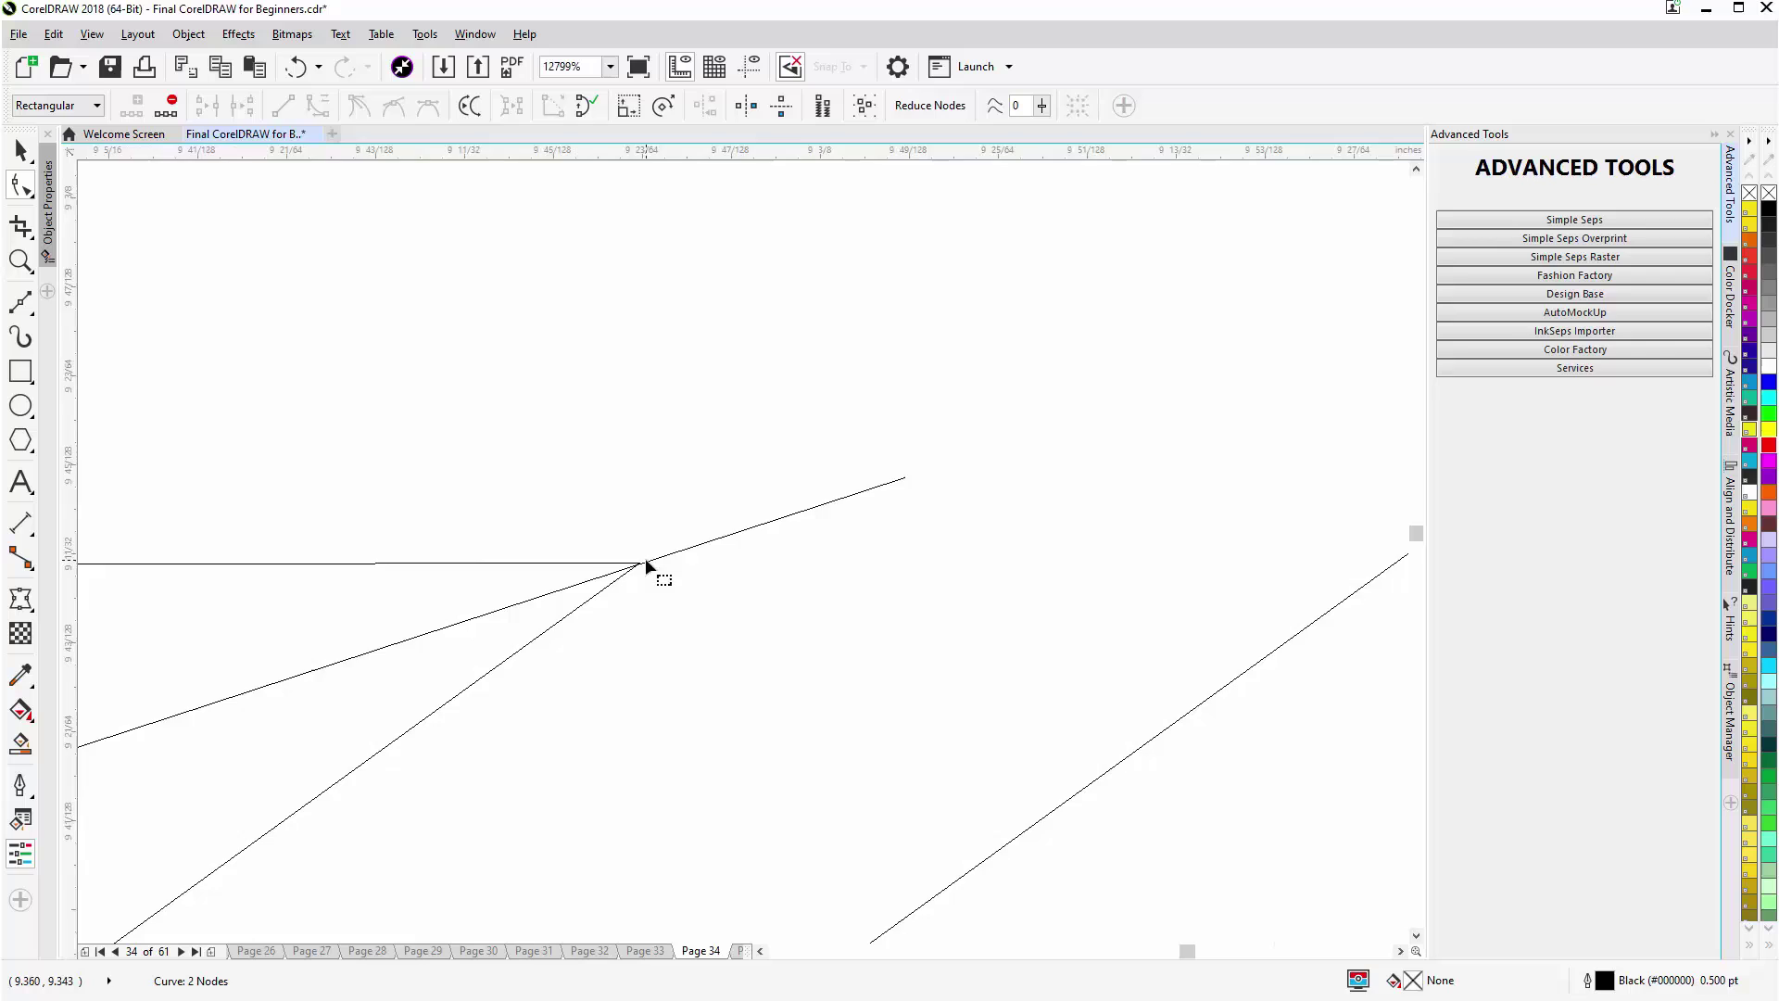
scroll(646, 564, up, 2)
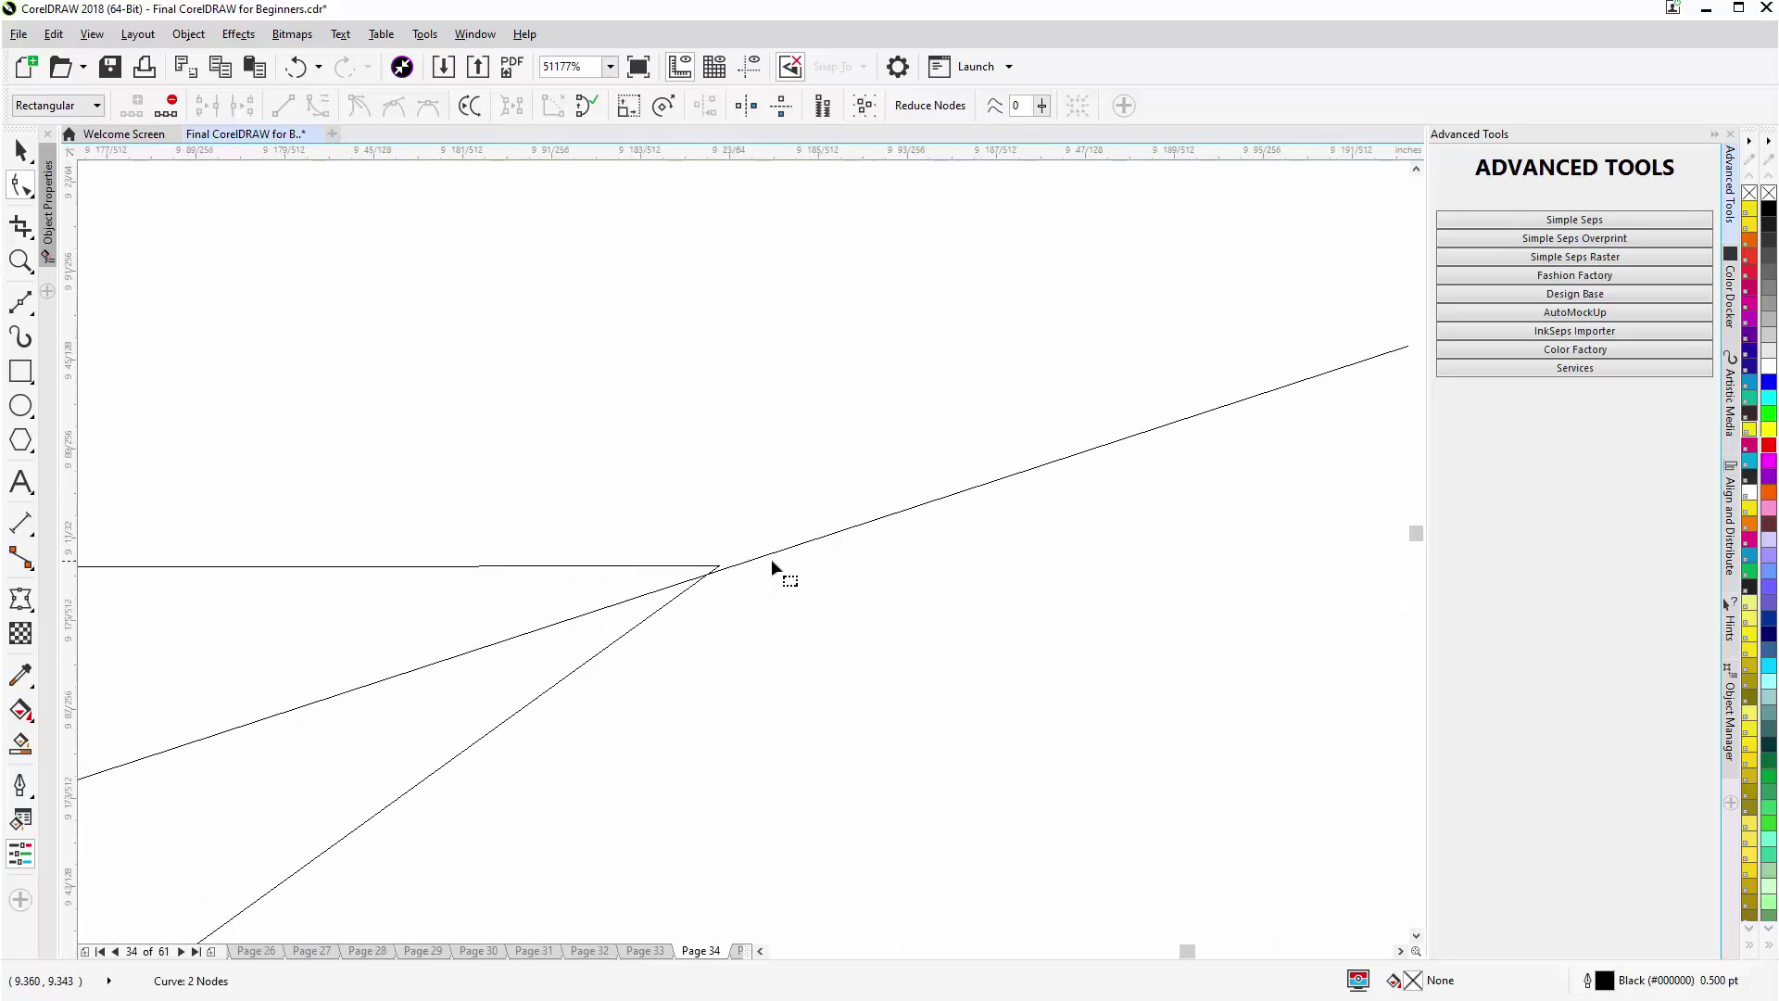
scroll(771, 558, down, 1)
click(1092, 437)
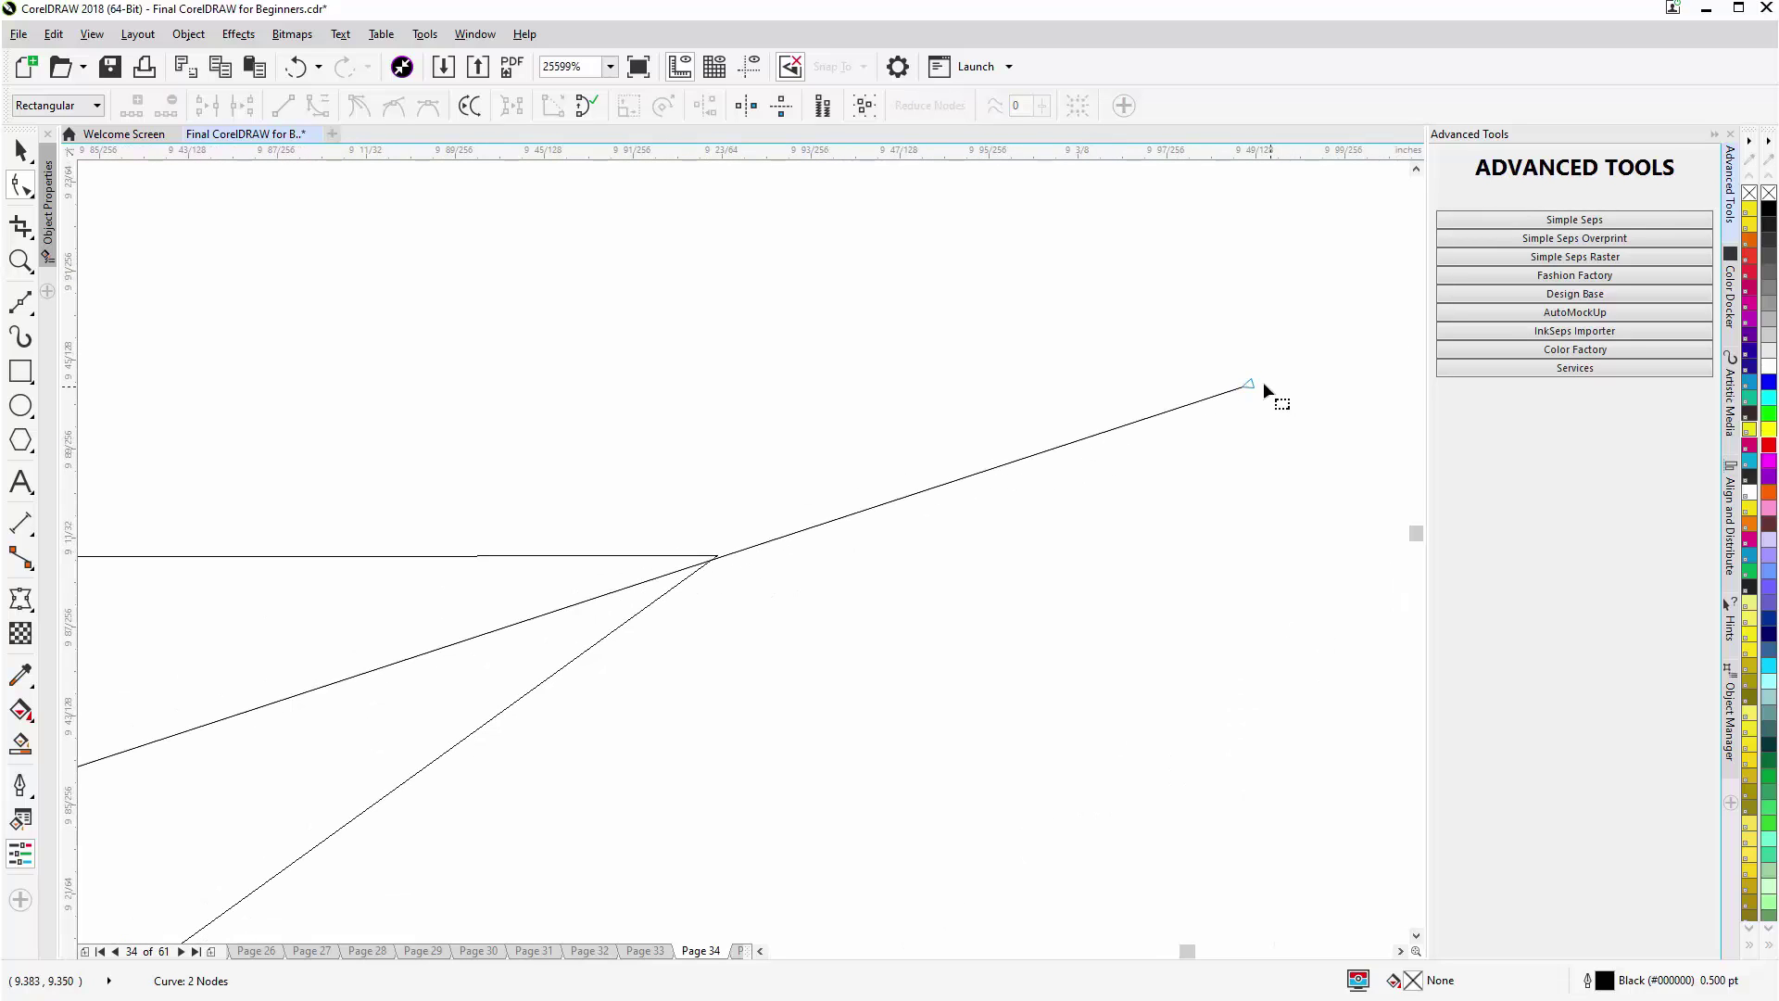
drag(1248, 385, 1253, 381)
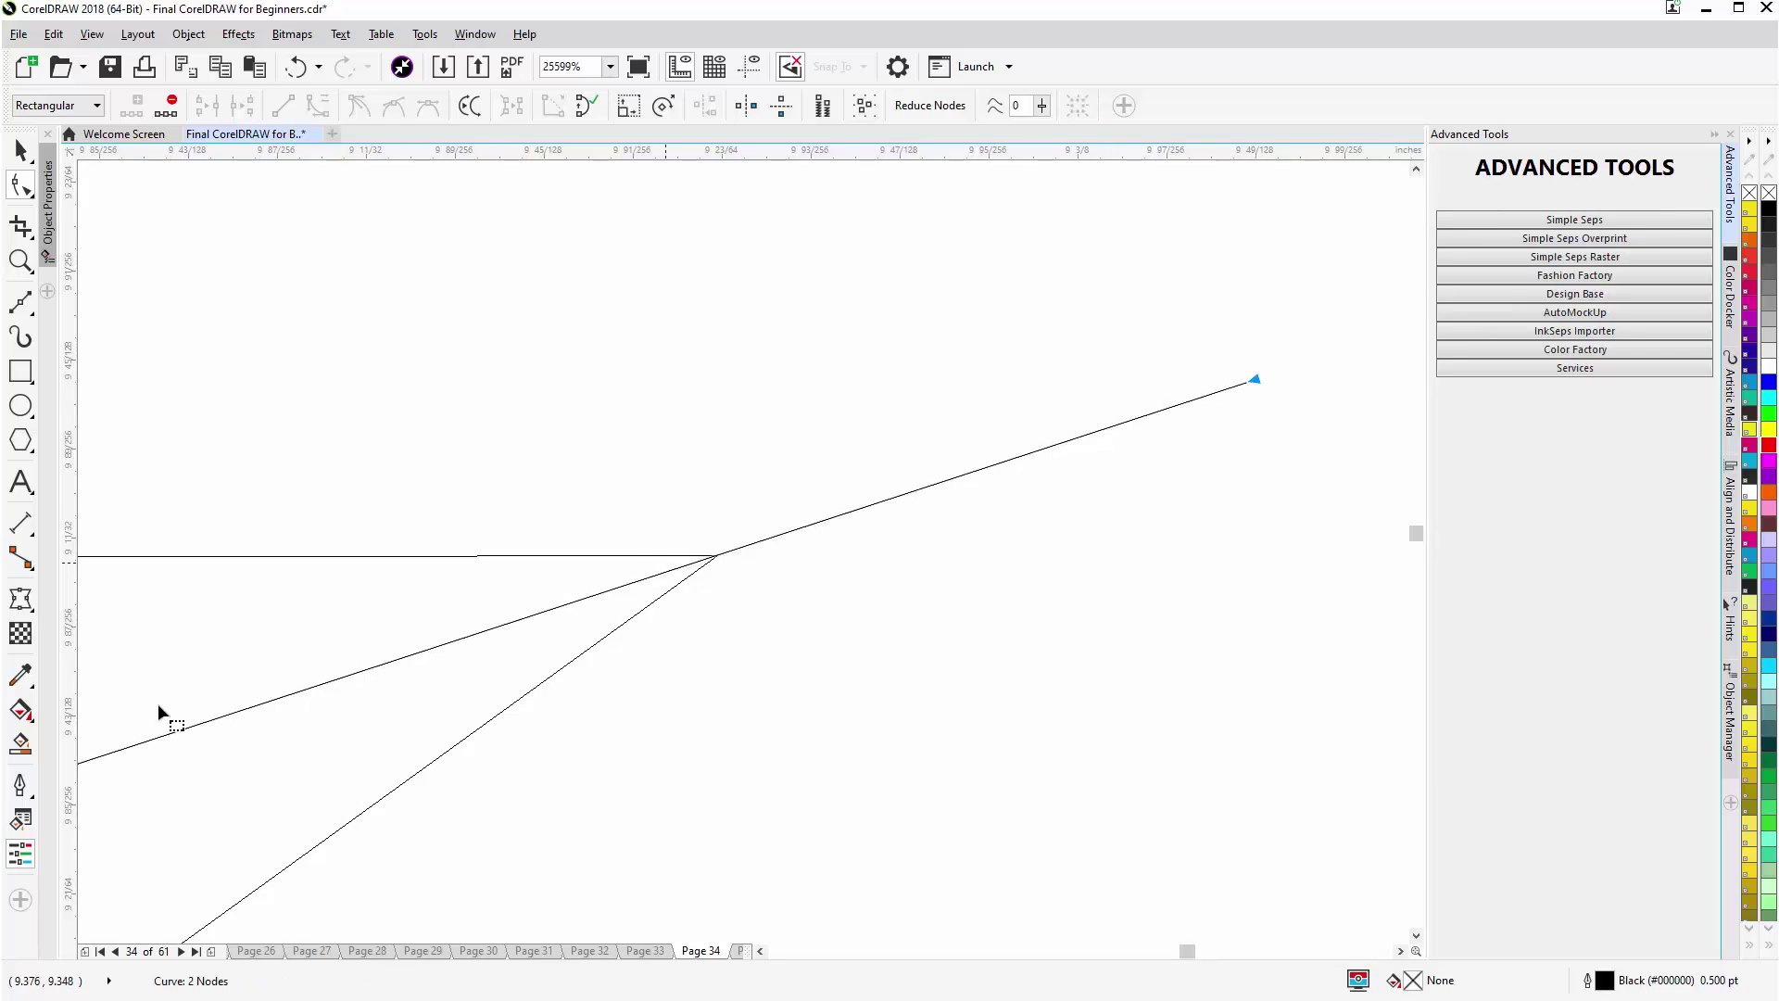
scroll(752, 608, down, 2)
scroll(747, 556, down, 2)
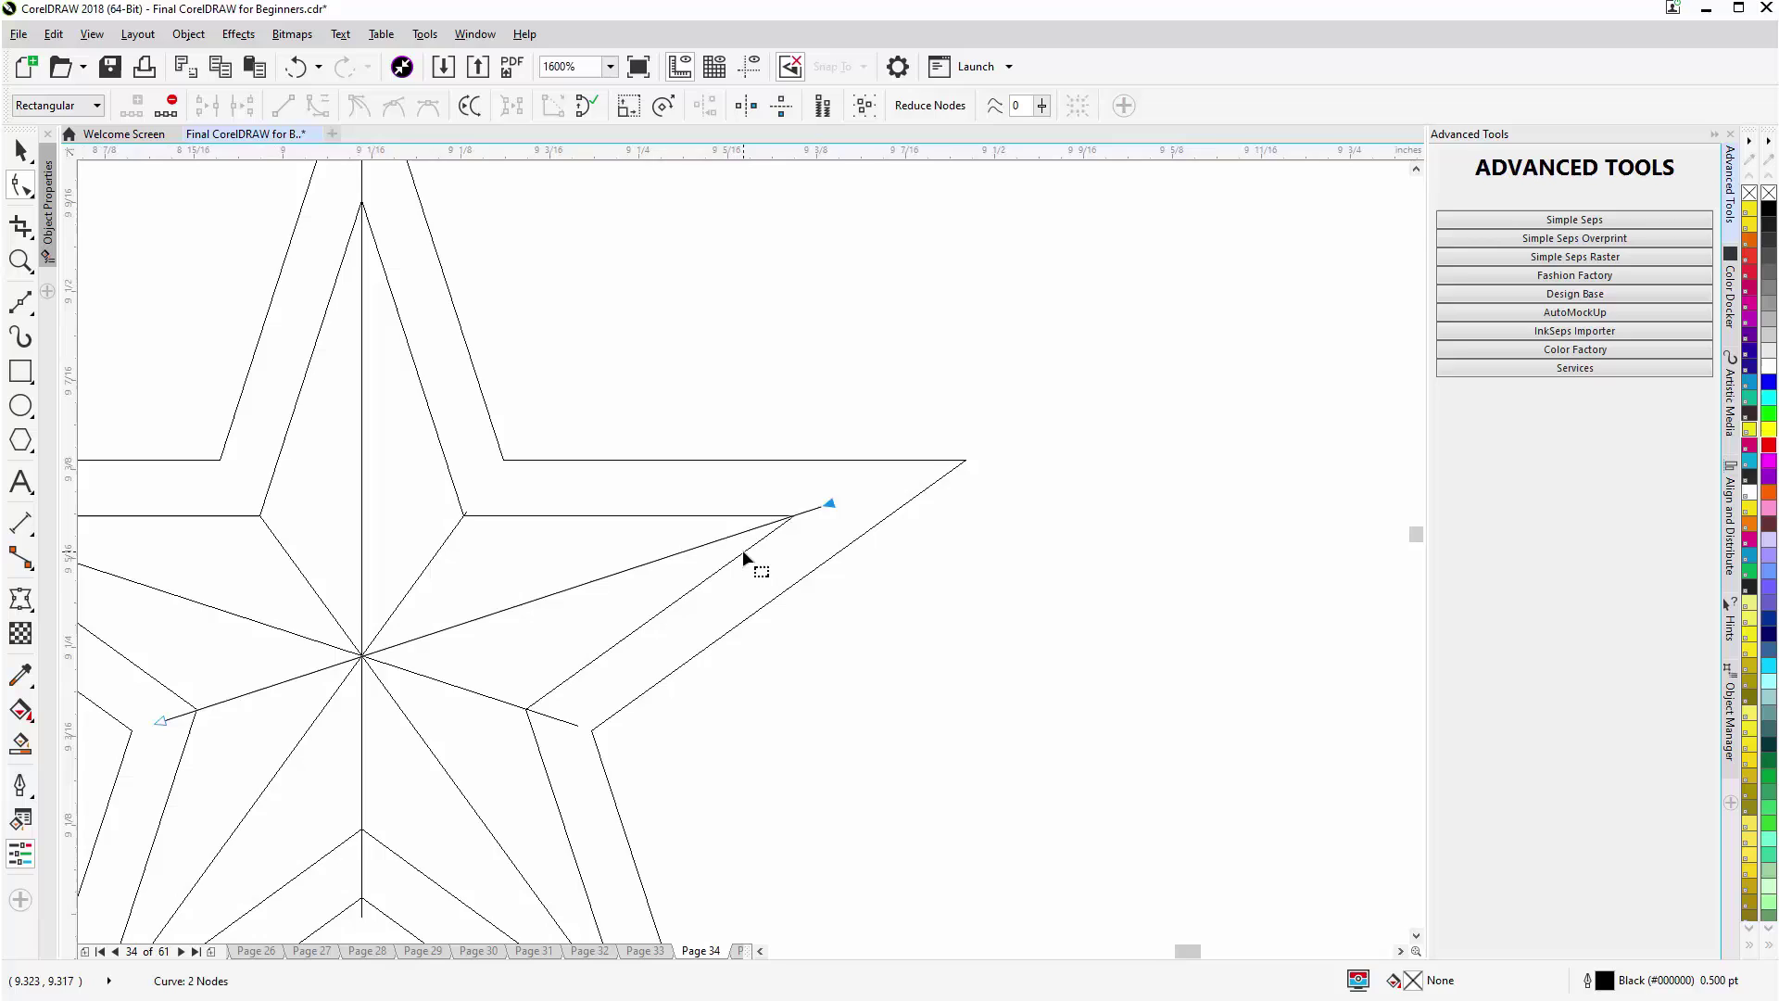
scroll(747, 556, down, 1)
scroll(554, 682, up, 1)
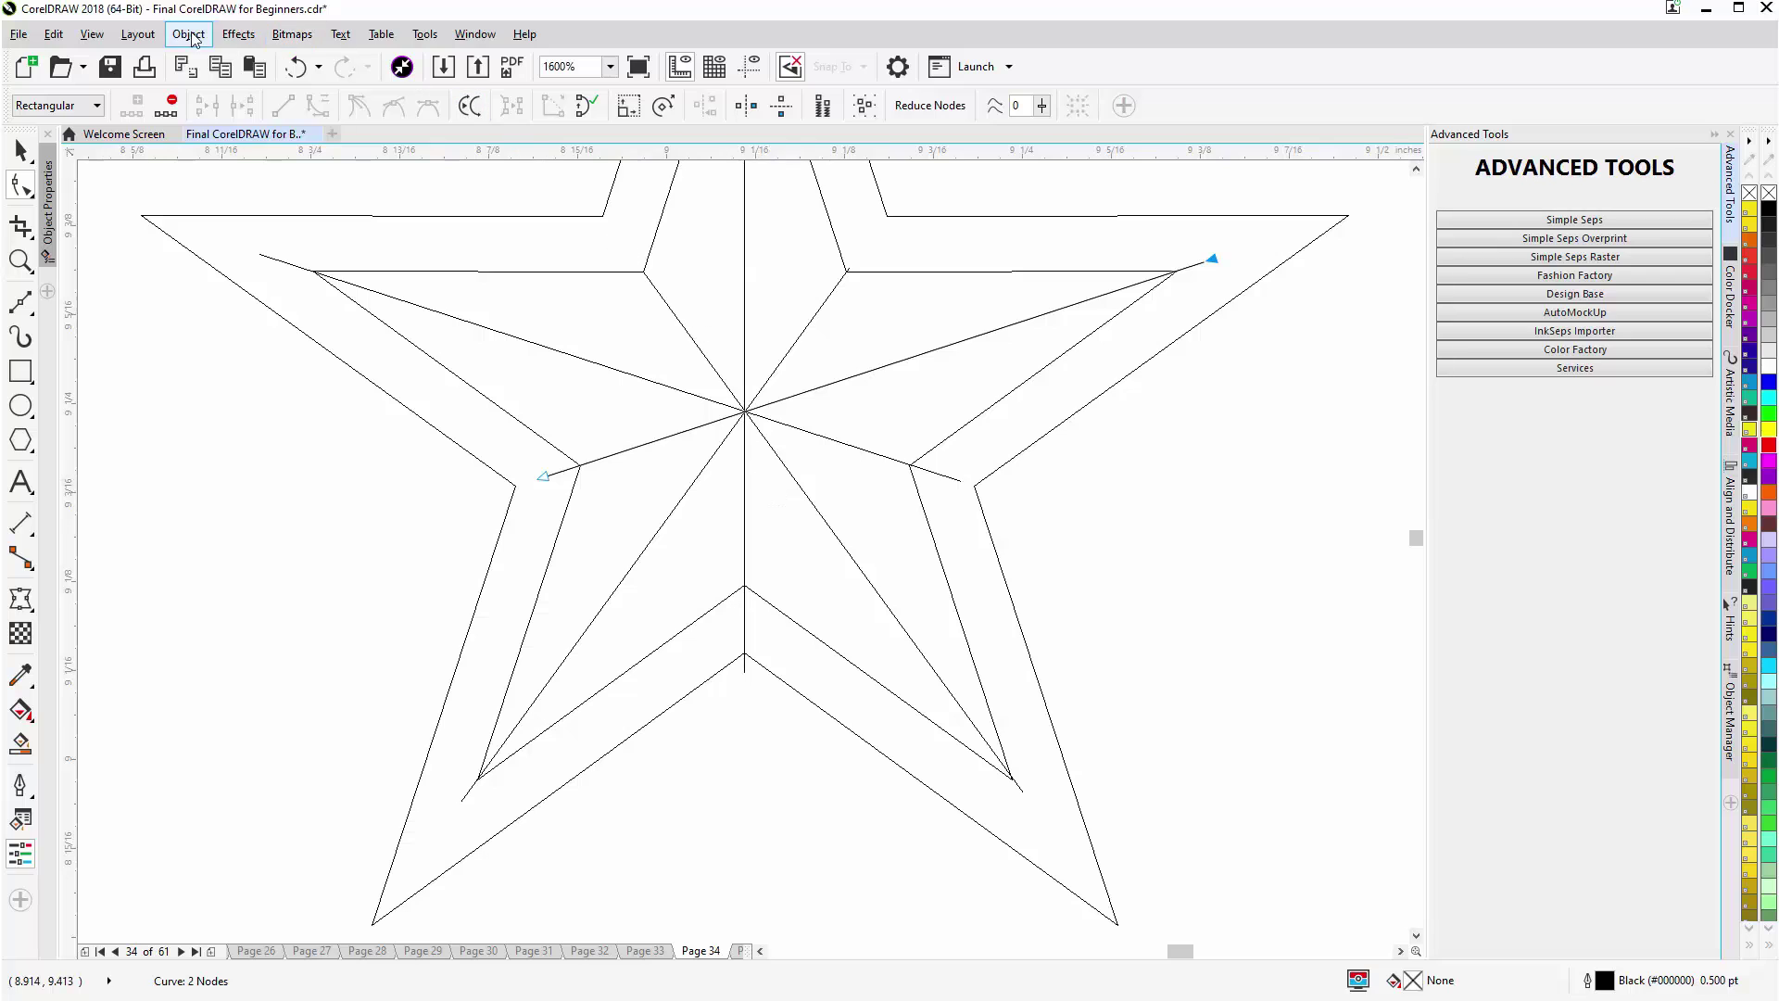
Step: Switch to Enhanced view and set the Smart Fill colour to yellow #FBFF00
click(88, 35)
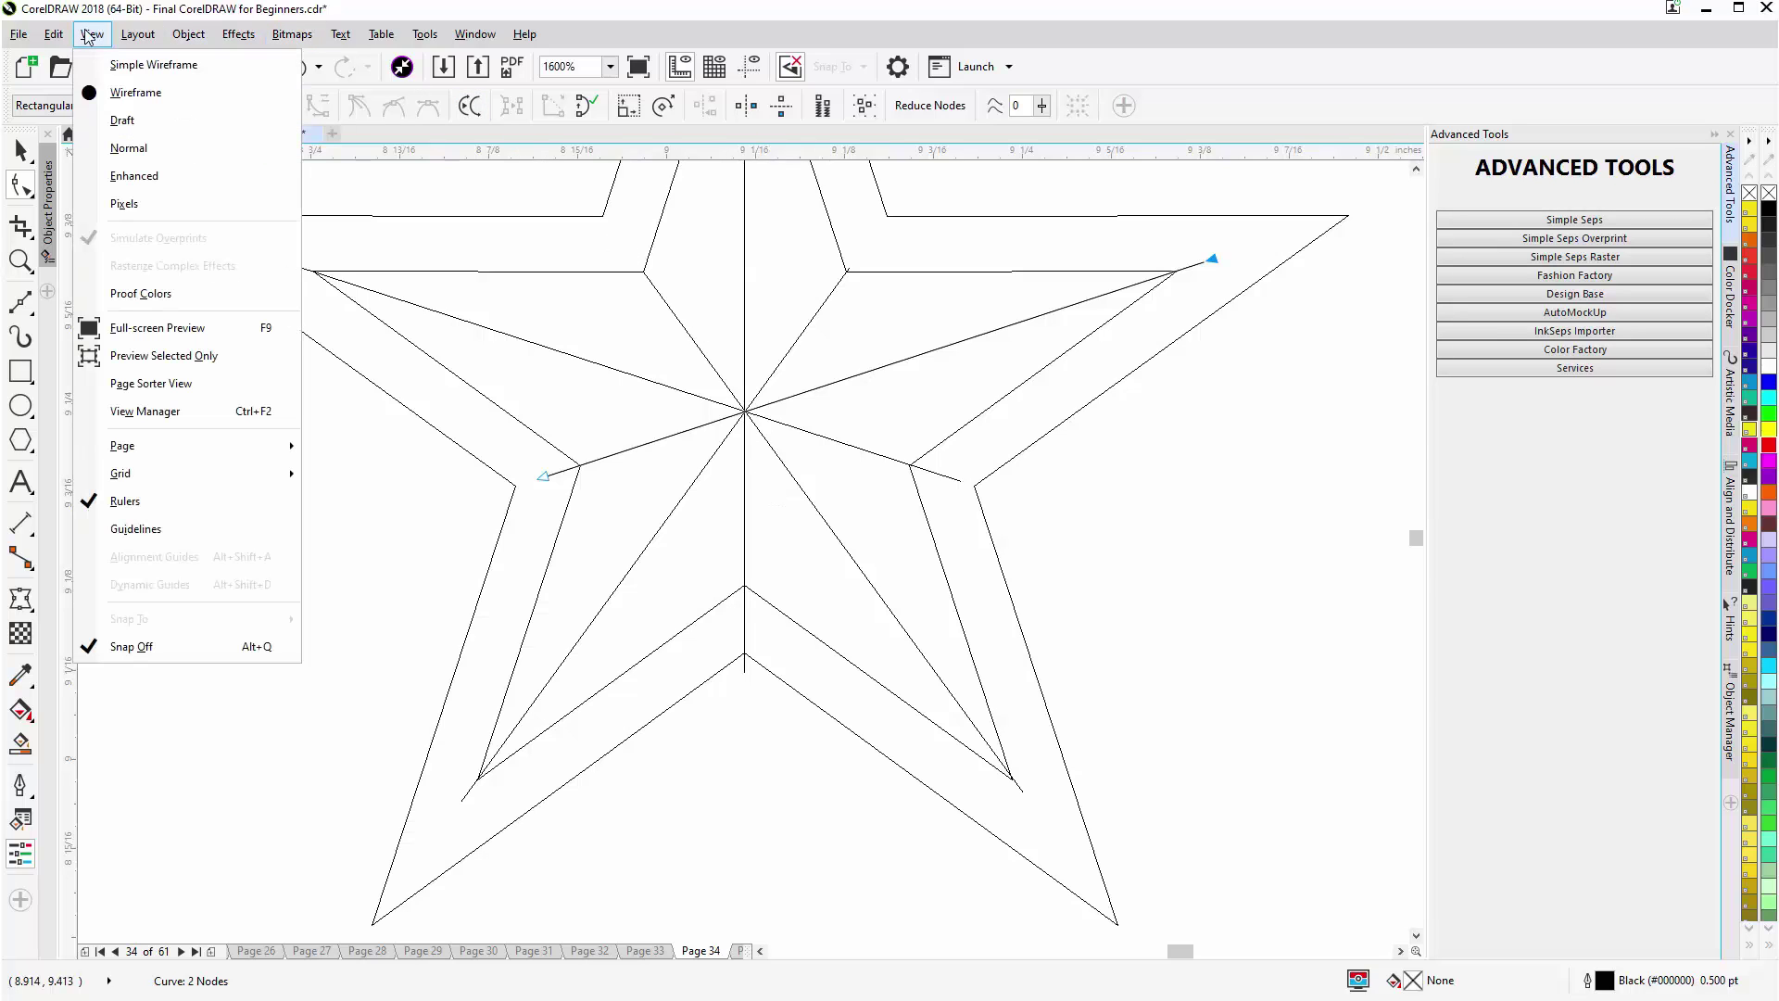
click(103, 177)
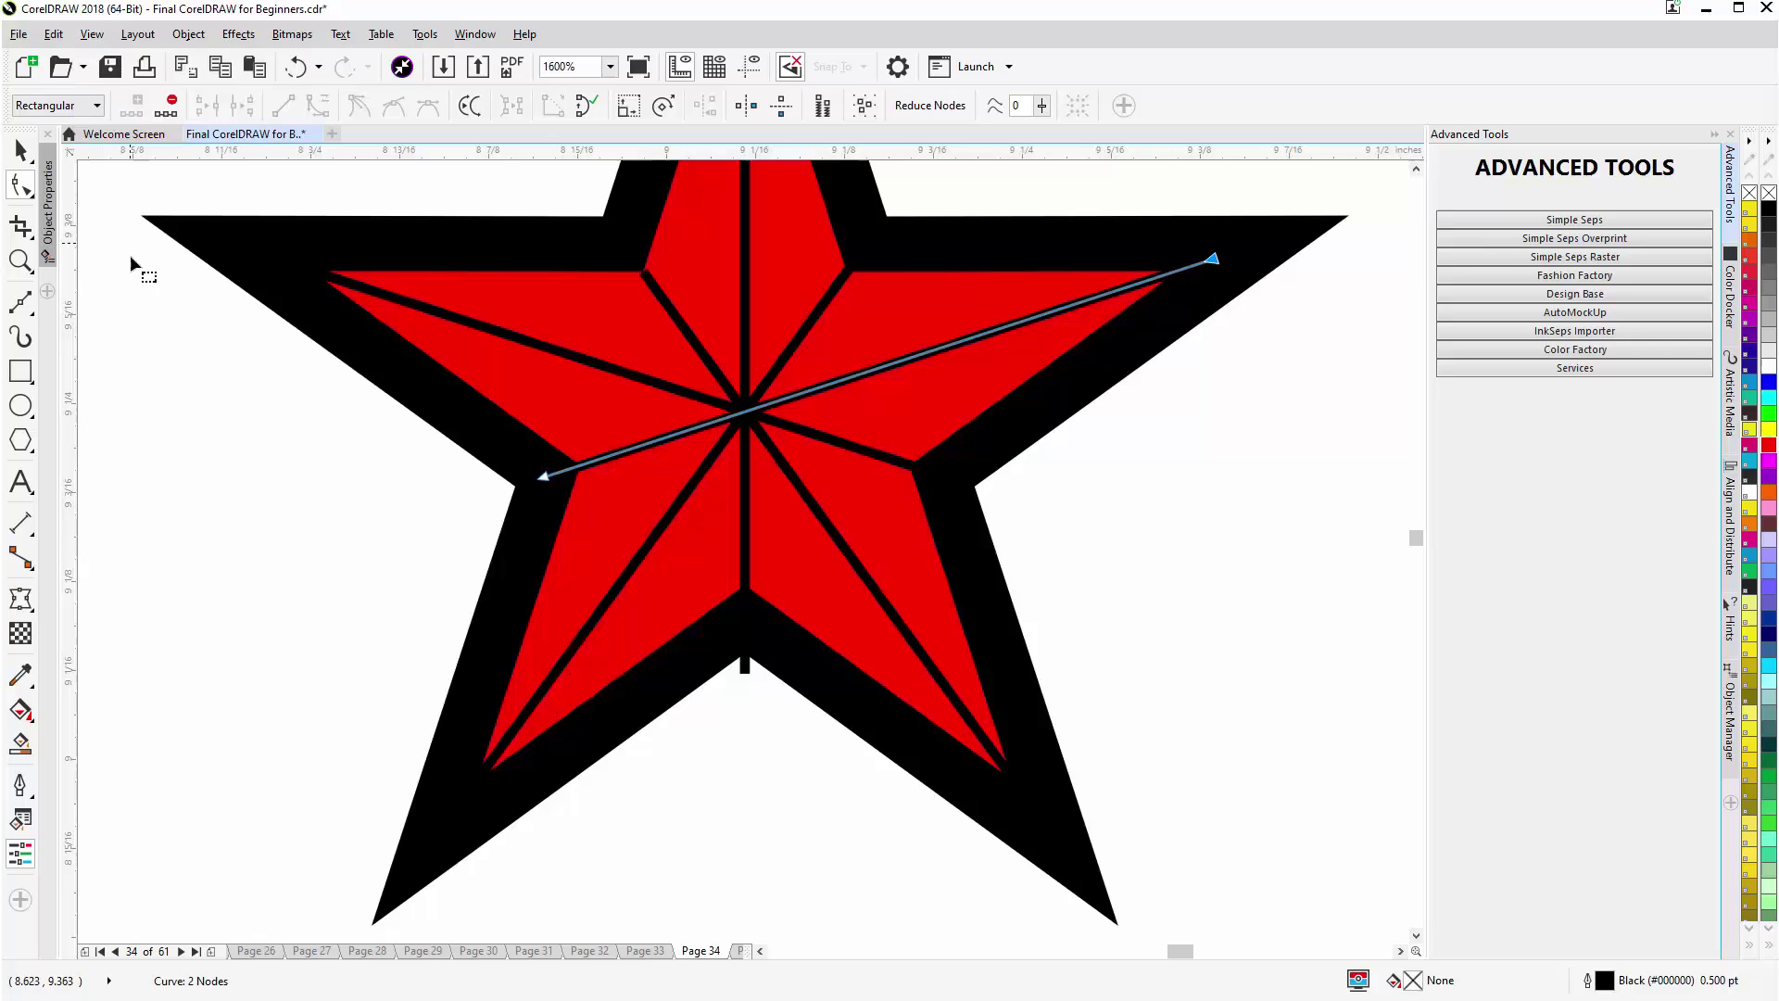
click(21, 744)
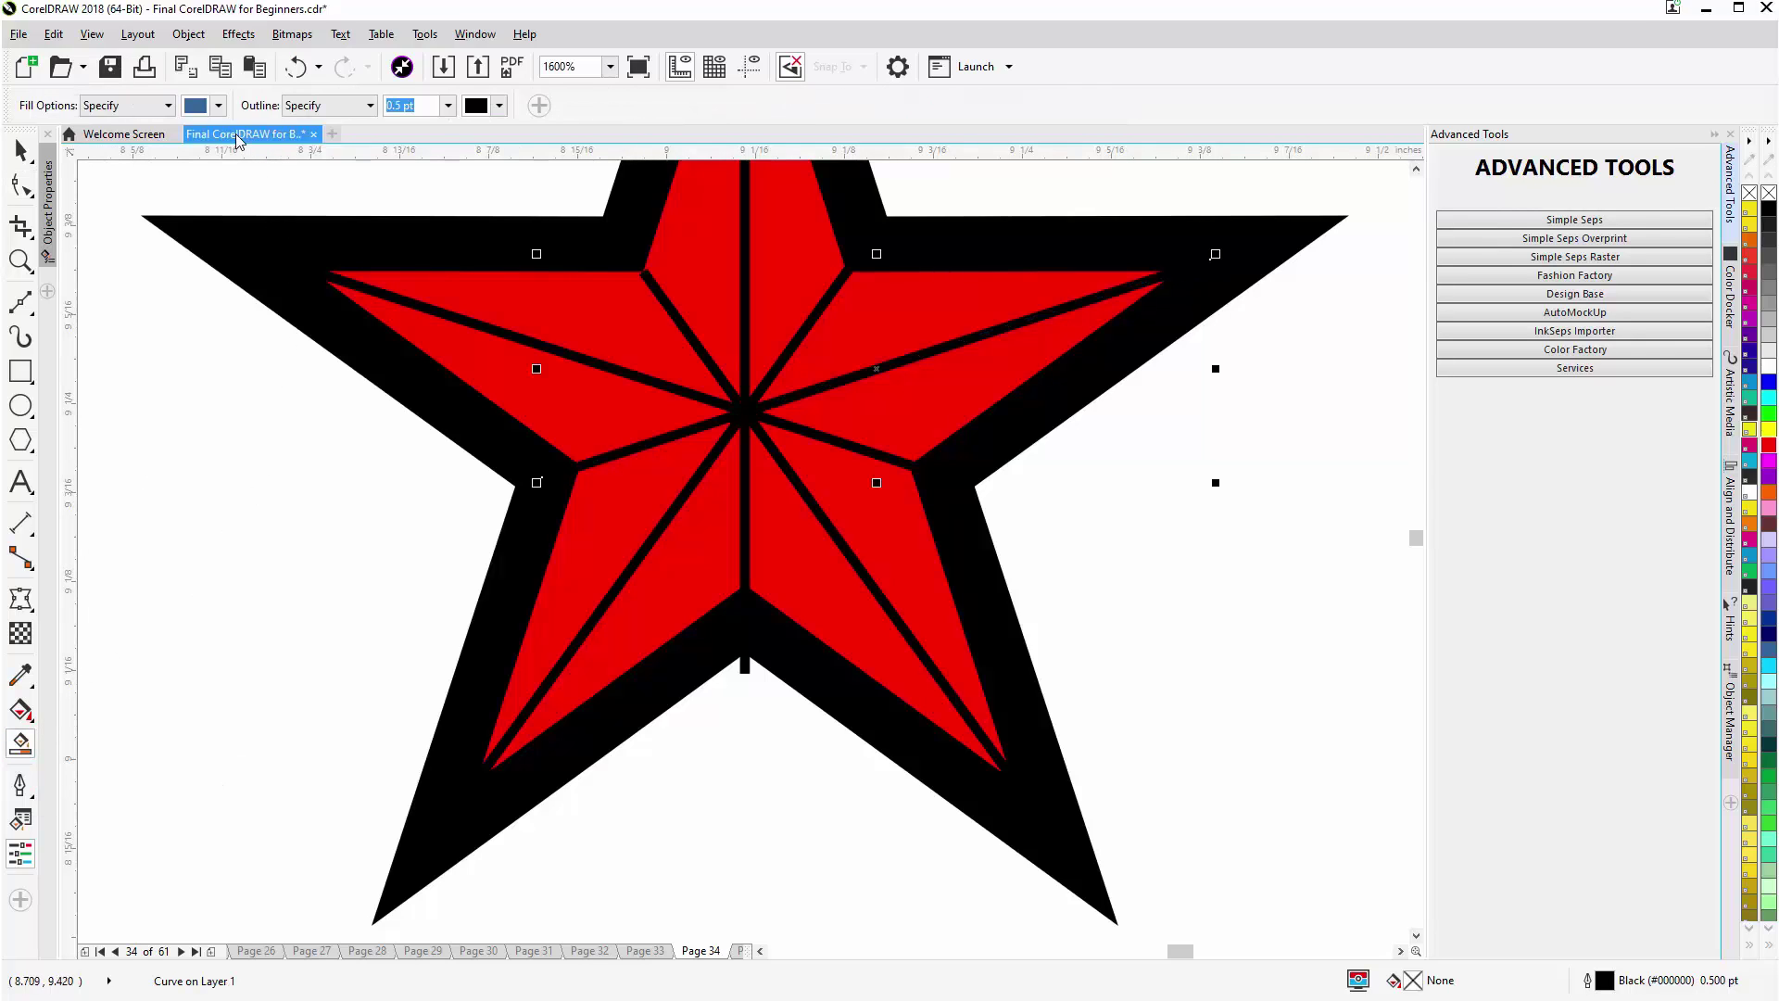
click(220, 105)
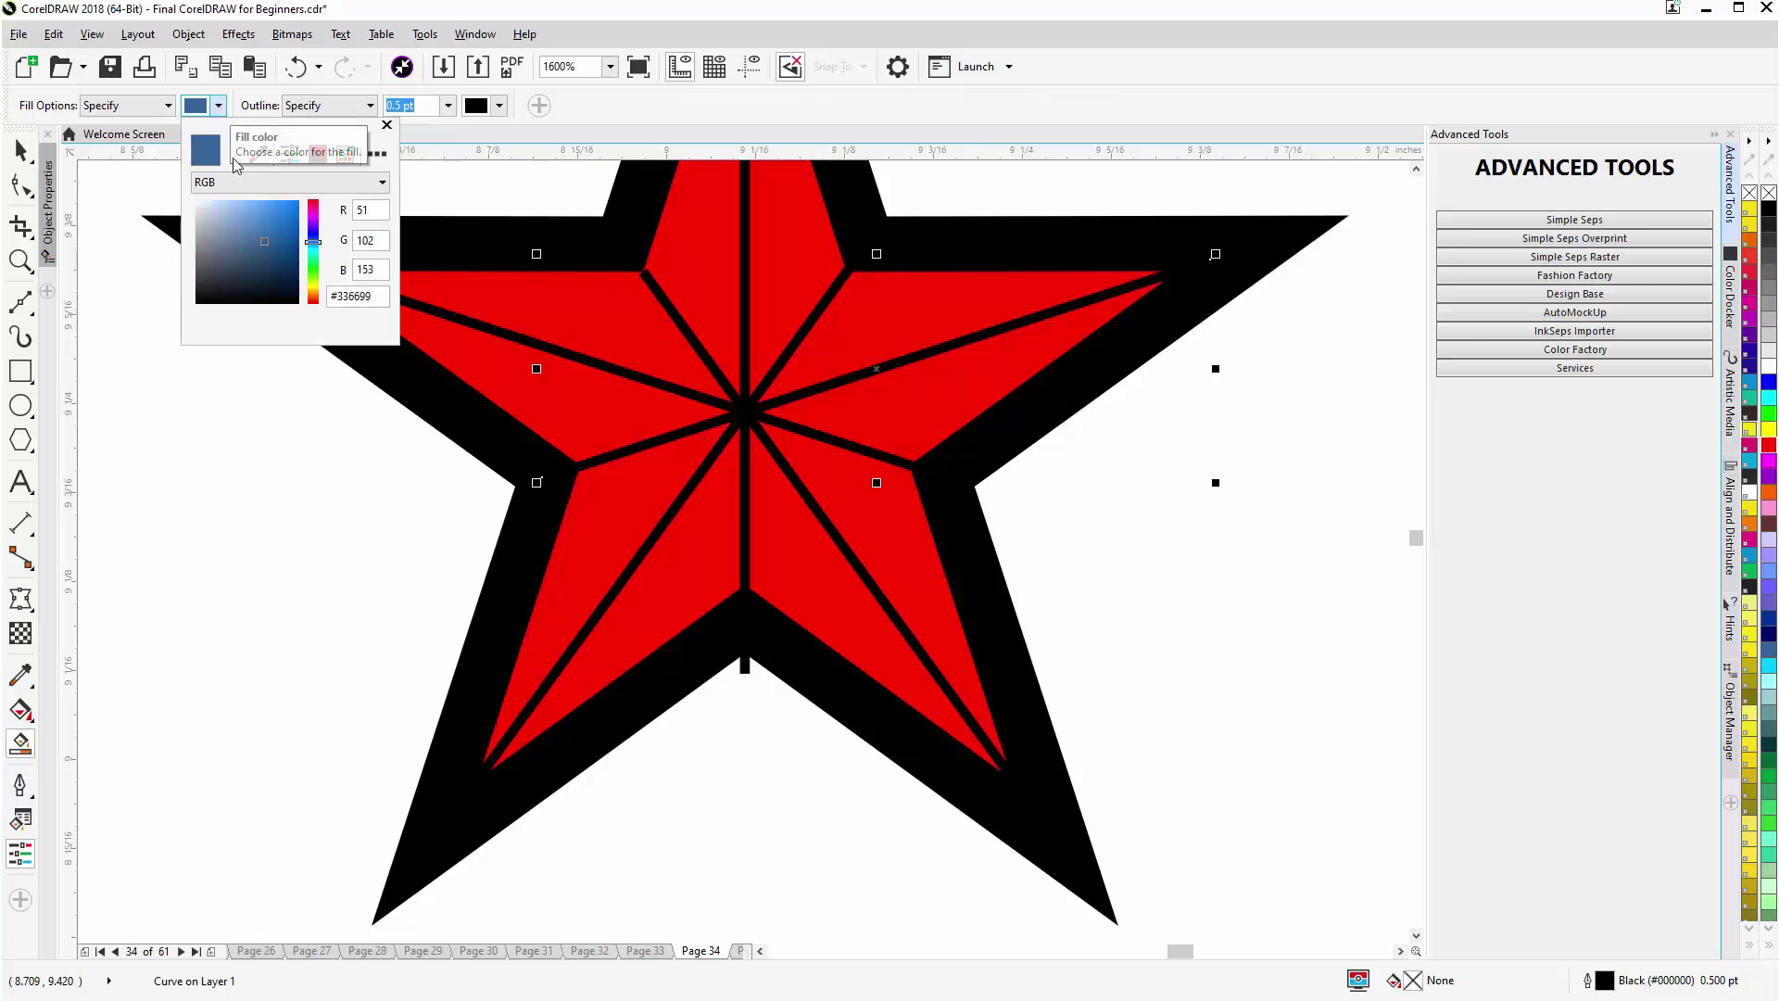
click(313, 290)
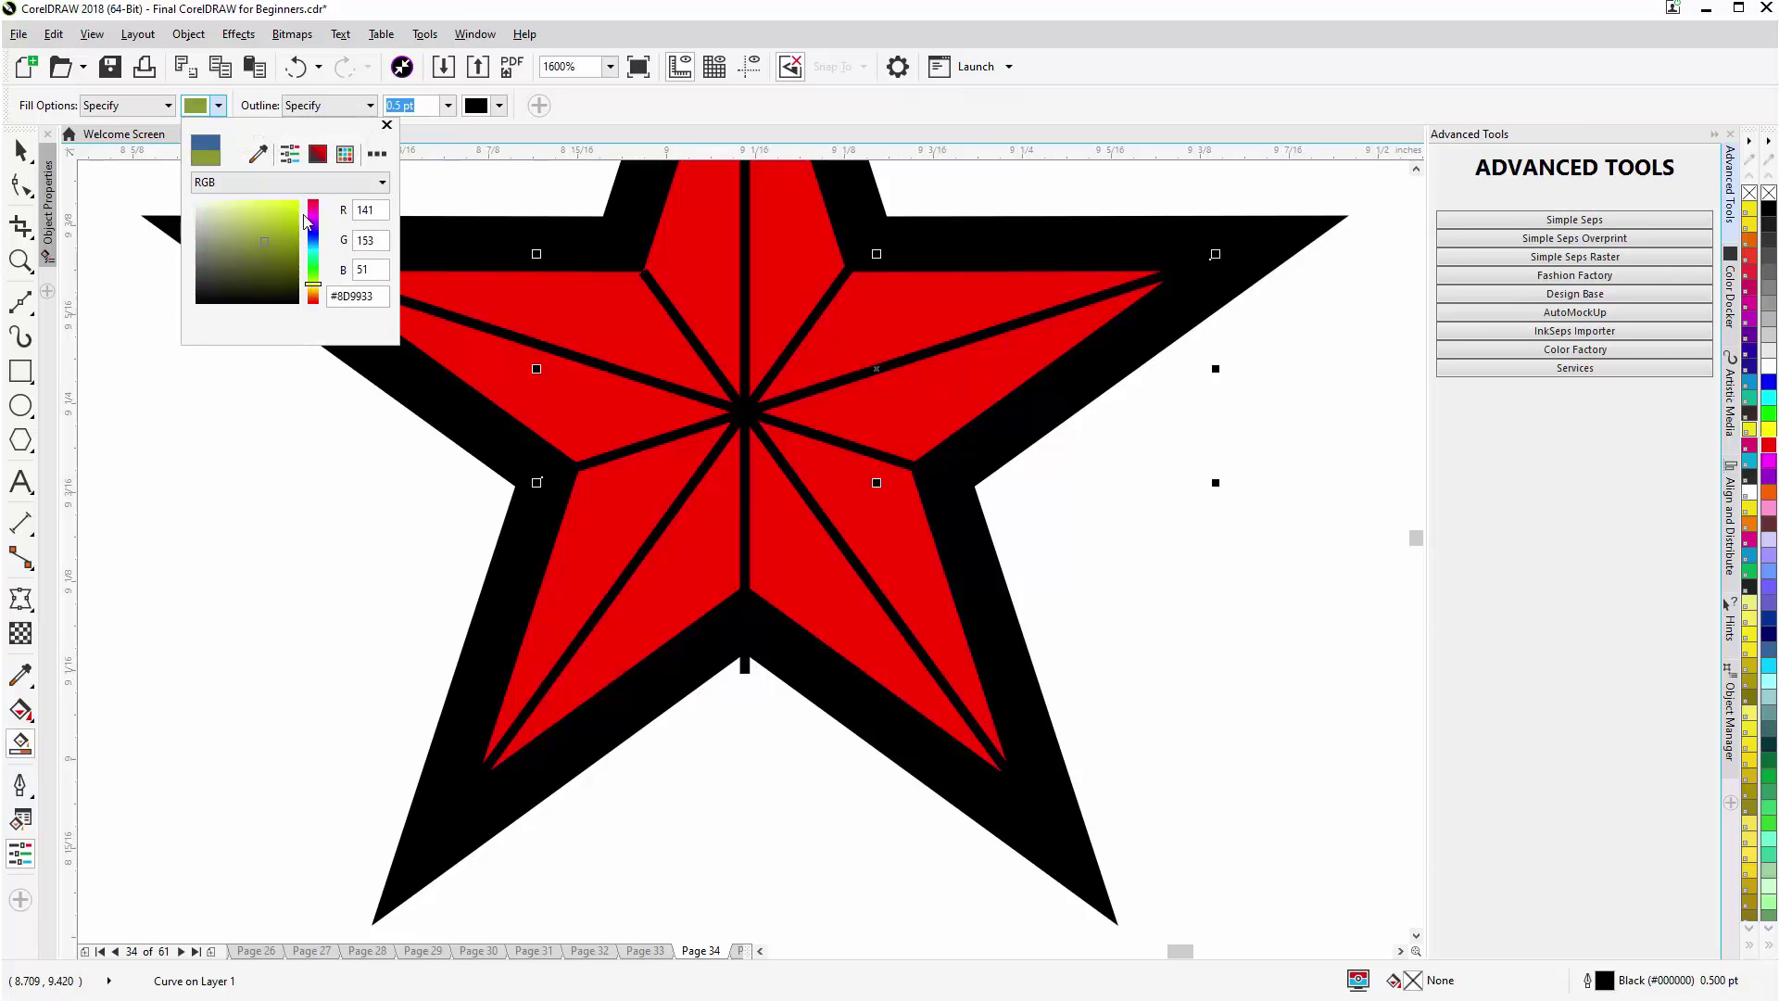
drag(305, 217, 310, 180)
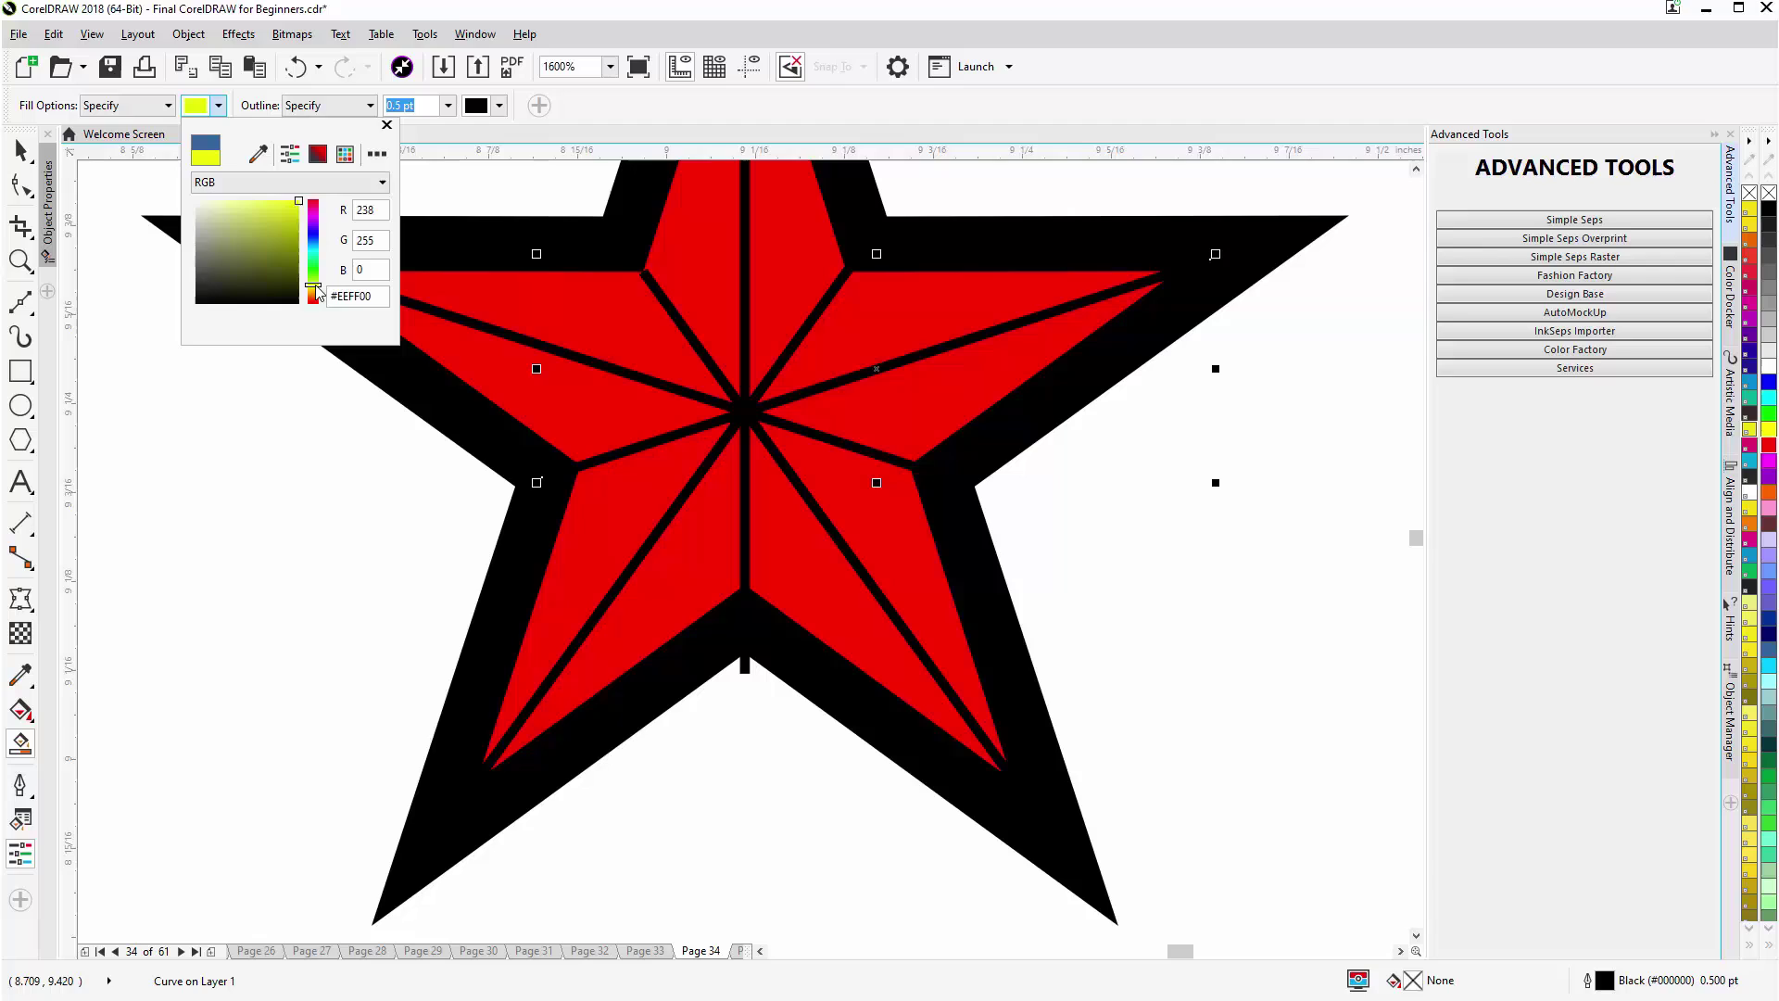
drag(317, 293, 318, 293)
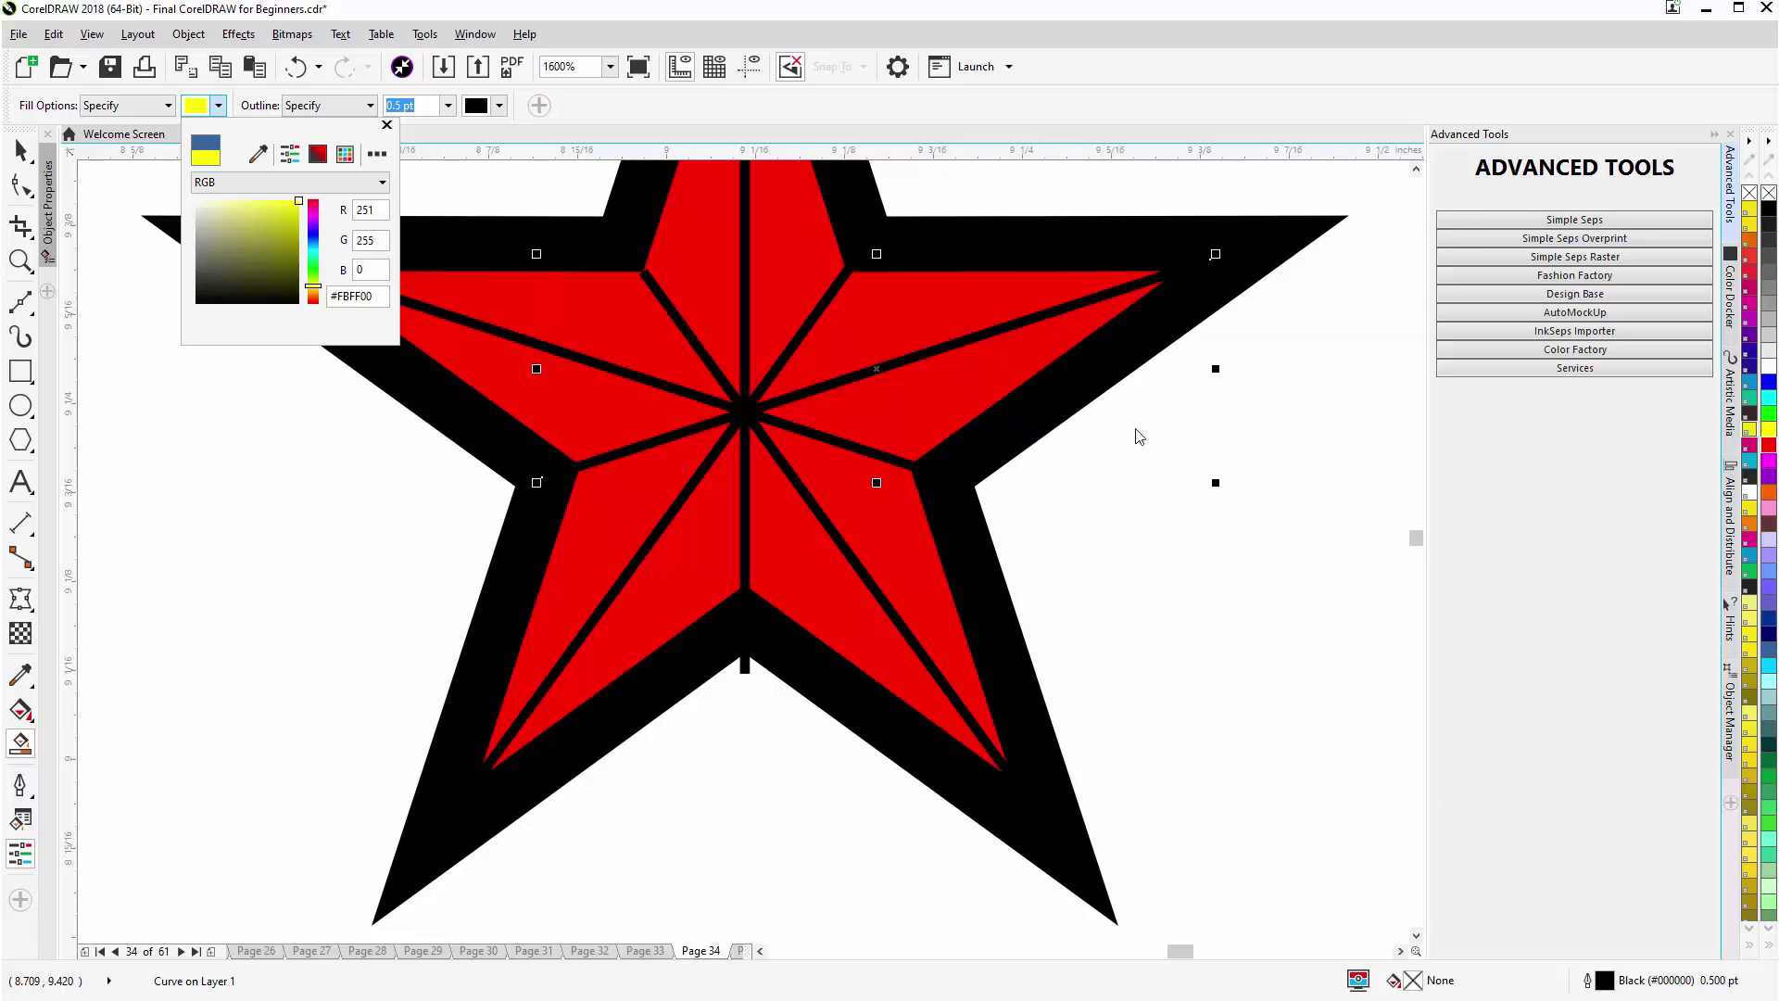
Step: Smart Fill five alternating facets yellow, one on each arm of the star
click(387, 124)
scroll(528, 242, down, 2)
scroll(743, 552, down, 5)
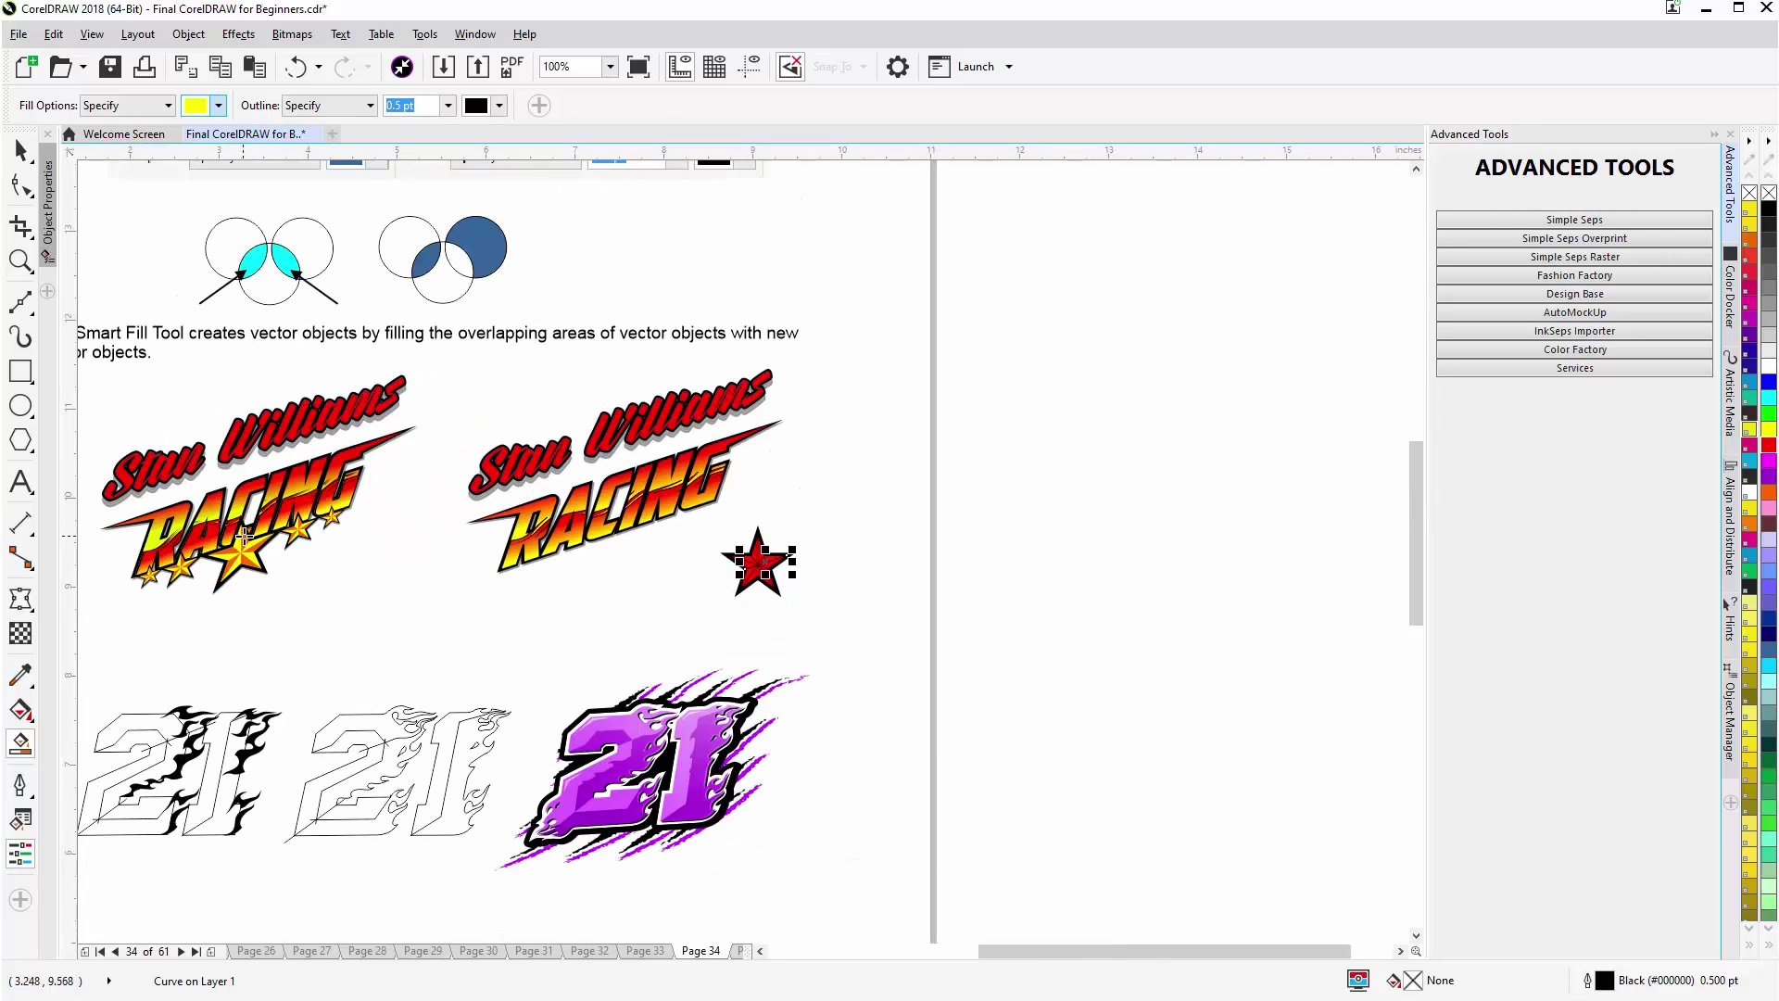
scroll(766, 563, up, 3)
scroll(743, 553, up, 2)
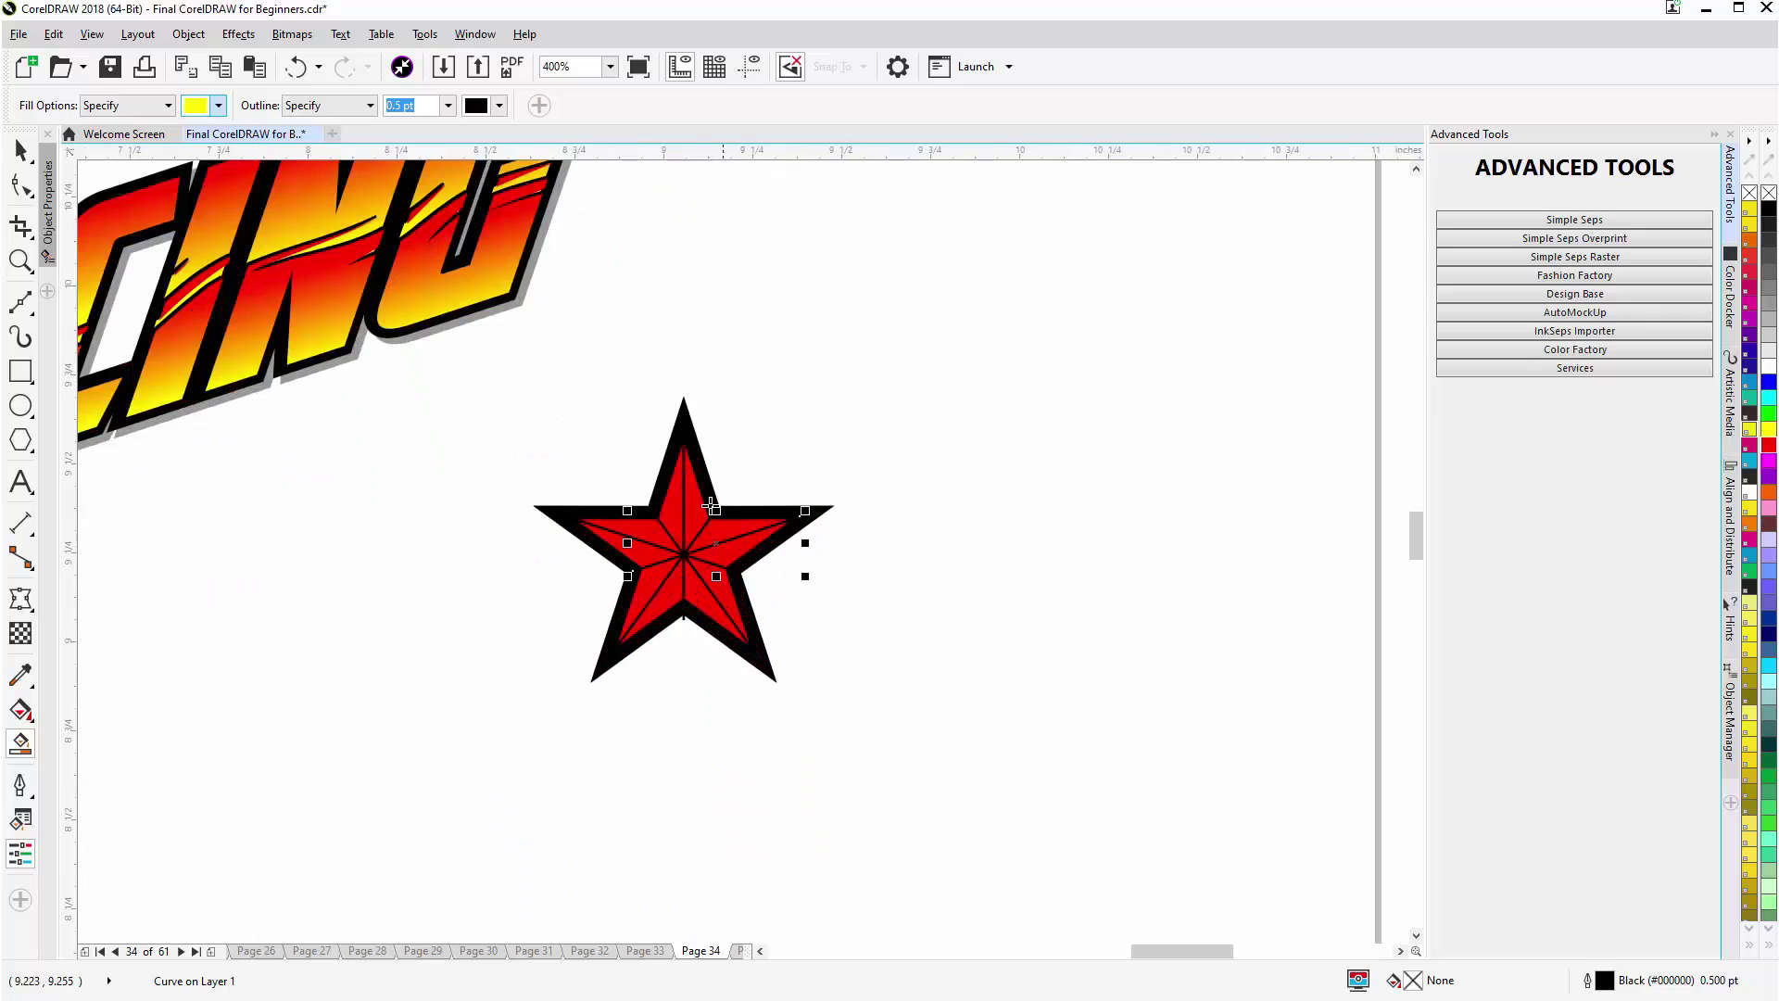
click(673, 515)
click(721, 531)
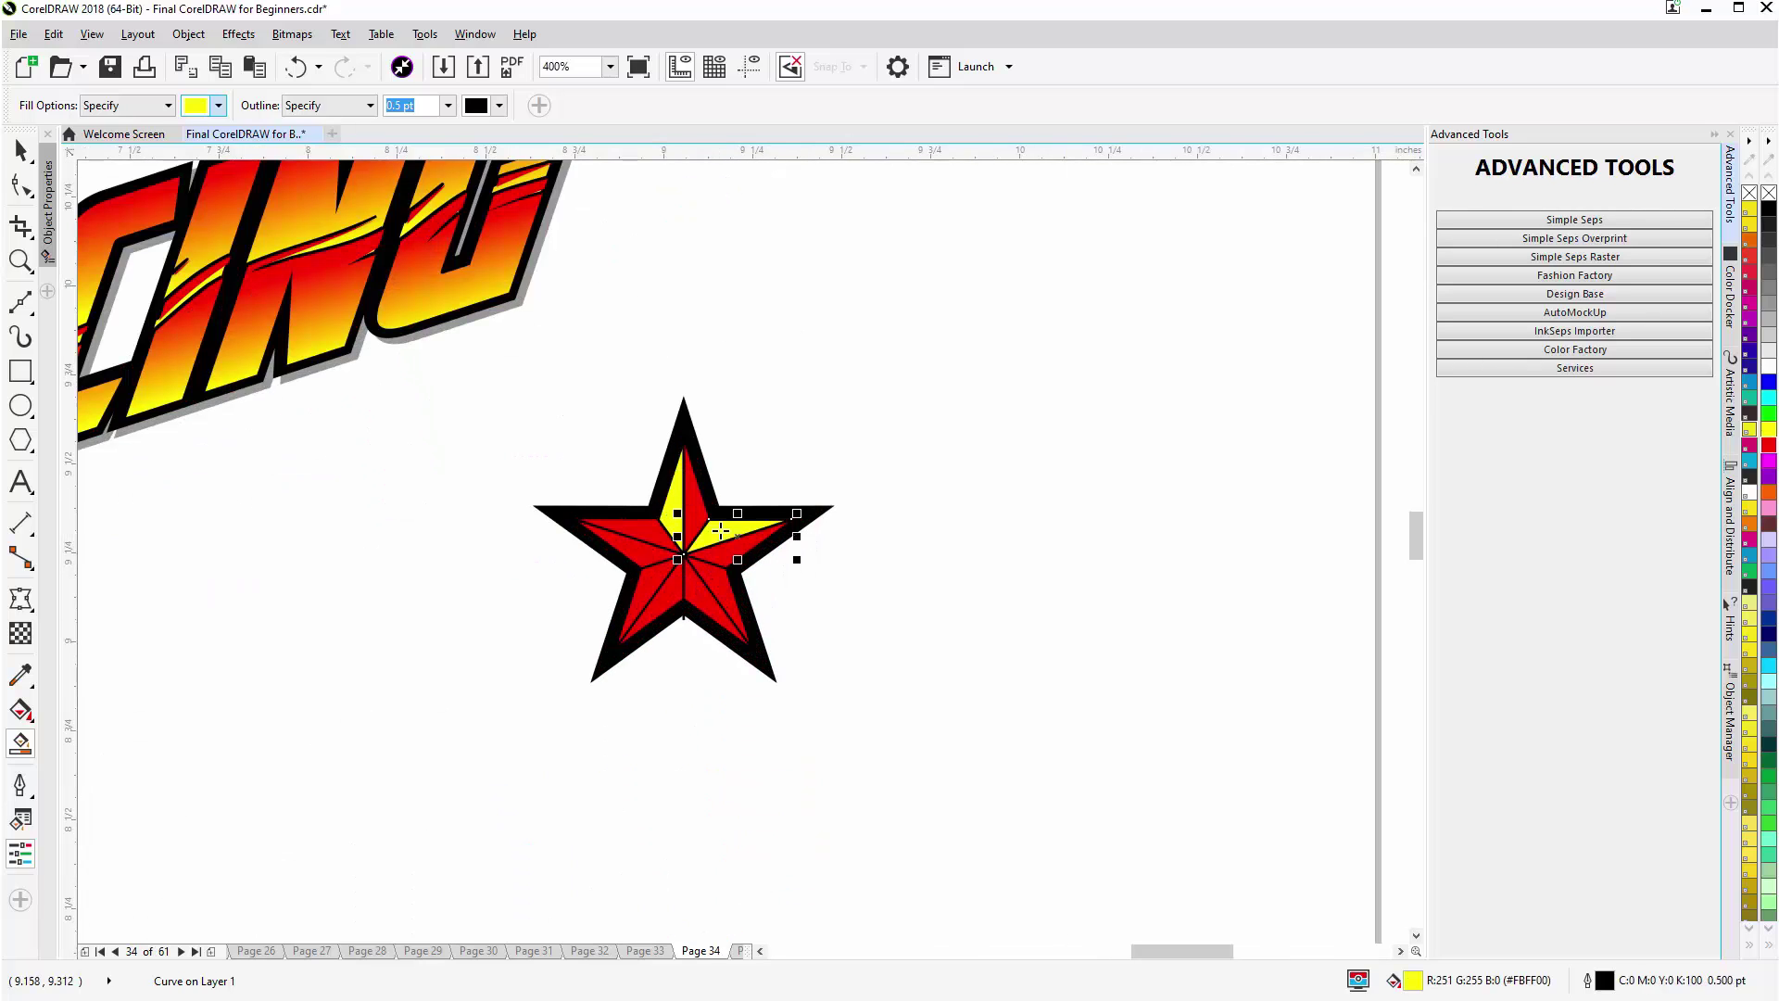
click(719, 587)
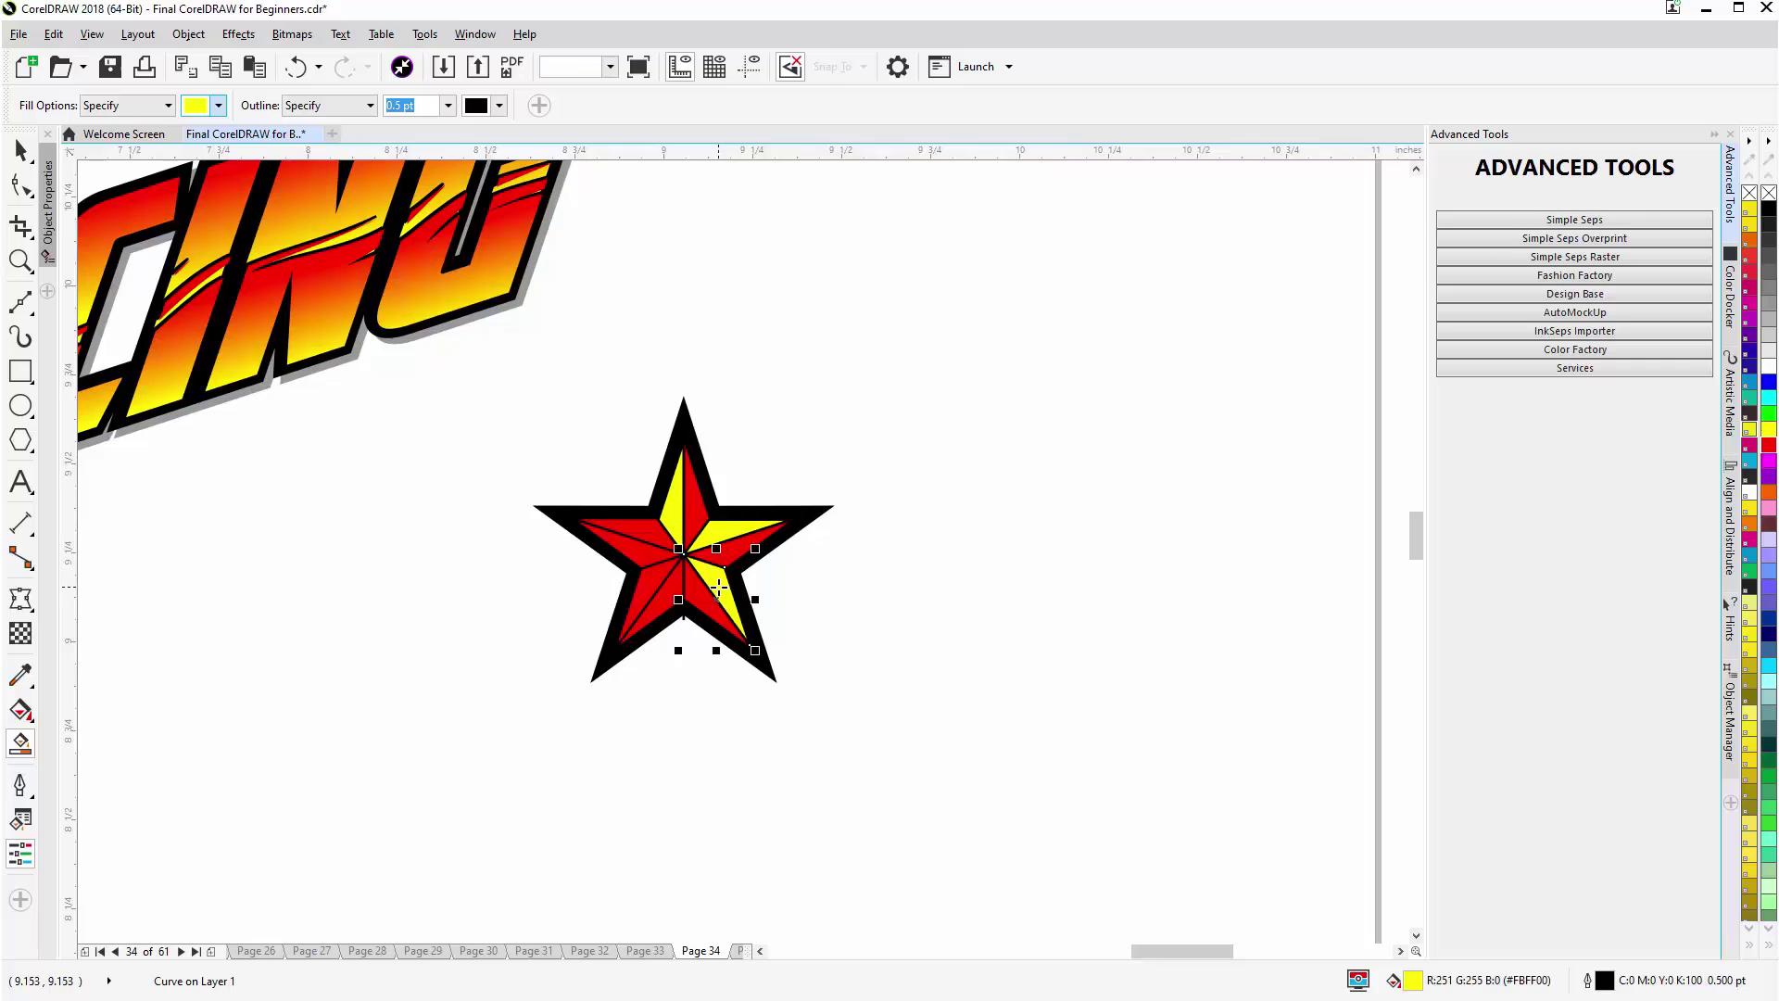
click(665, 601)
click(644, 555)
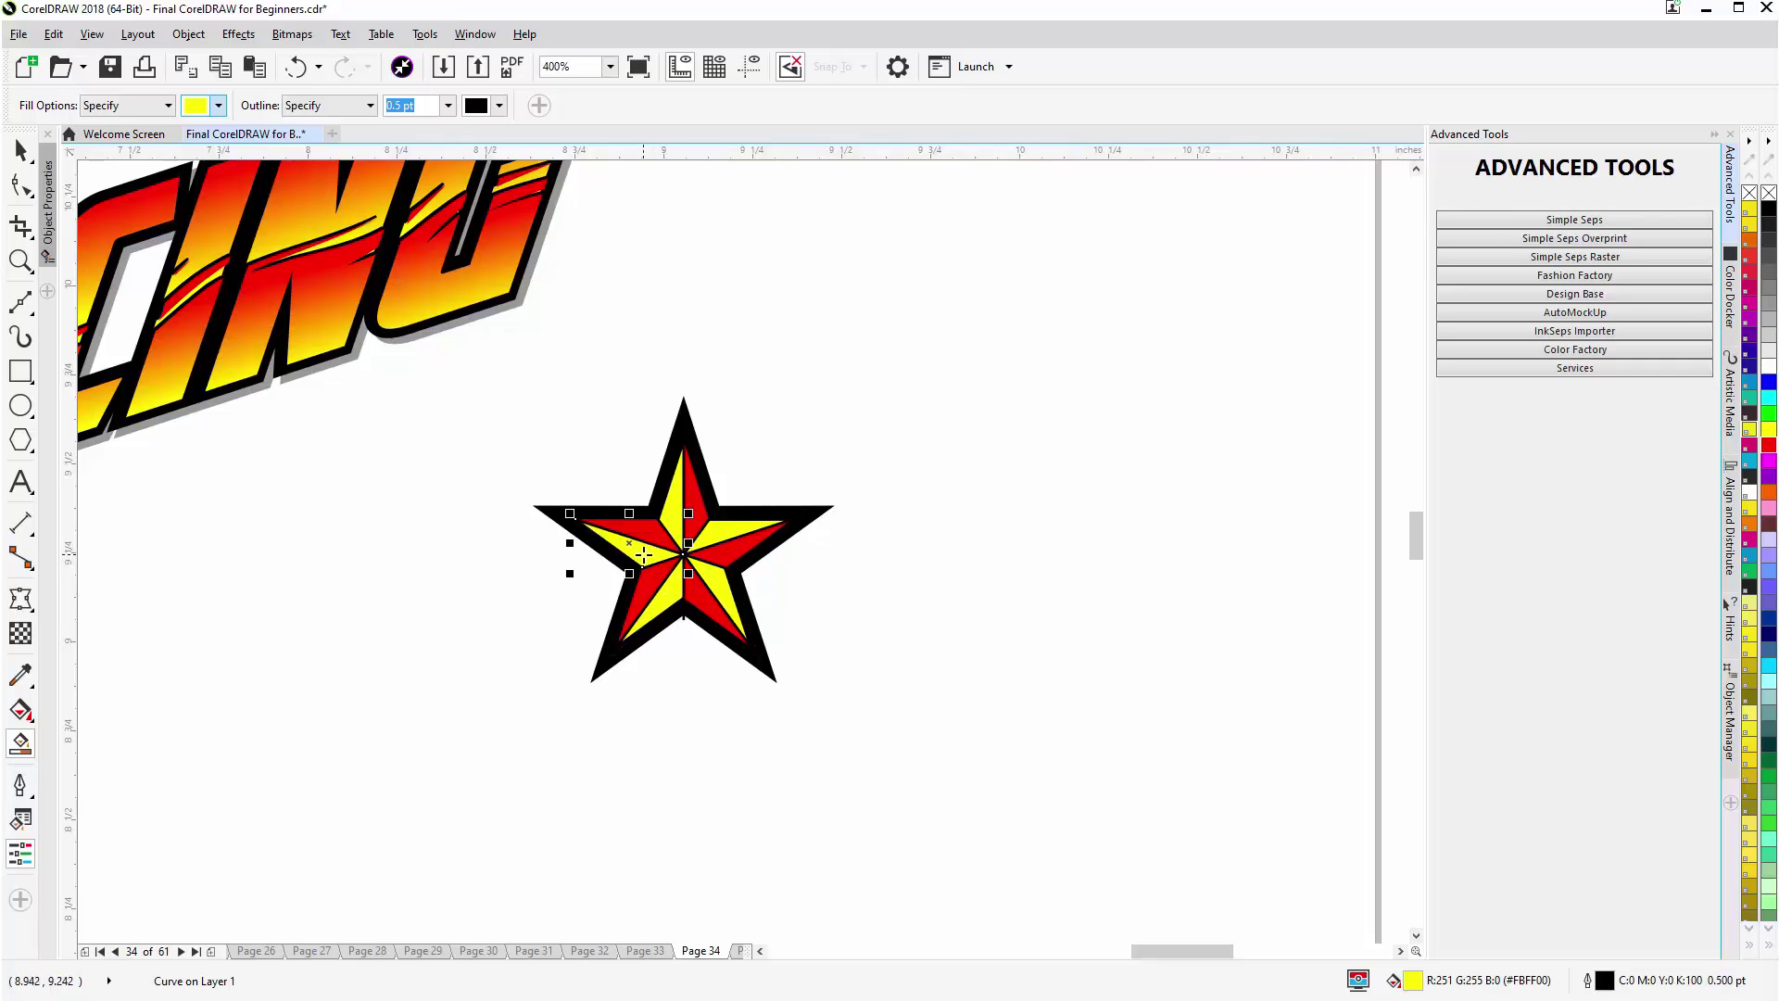
scroll(744, 553, down, 1)
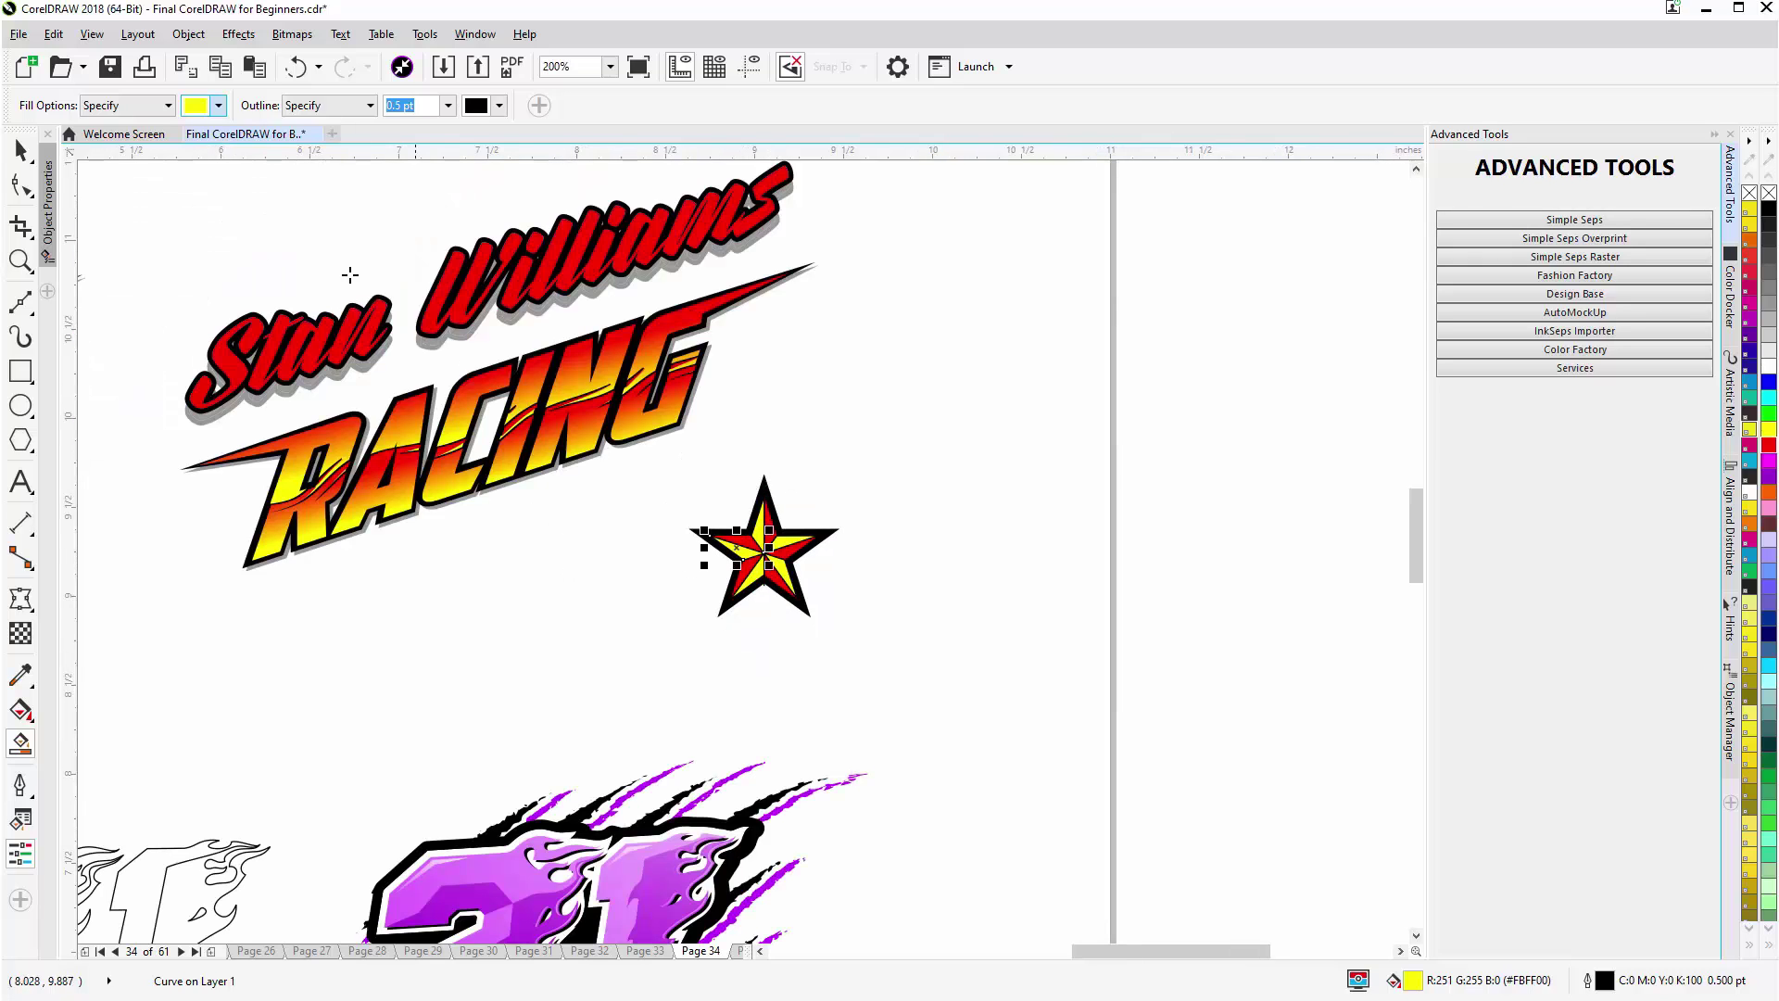
Step: Change the Smart Fill colour to orange #FF9500
click(218, 106)
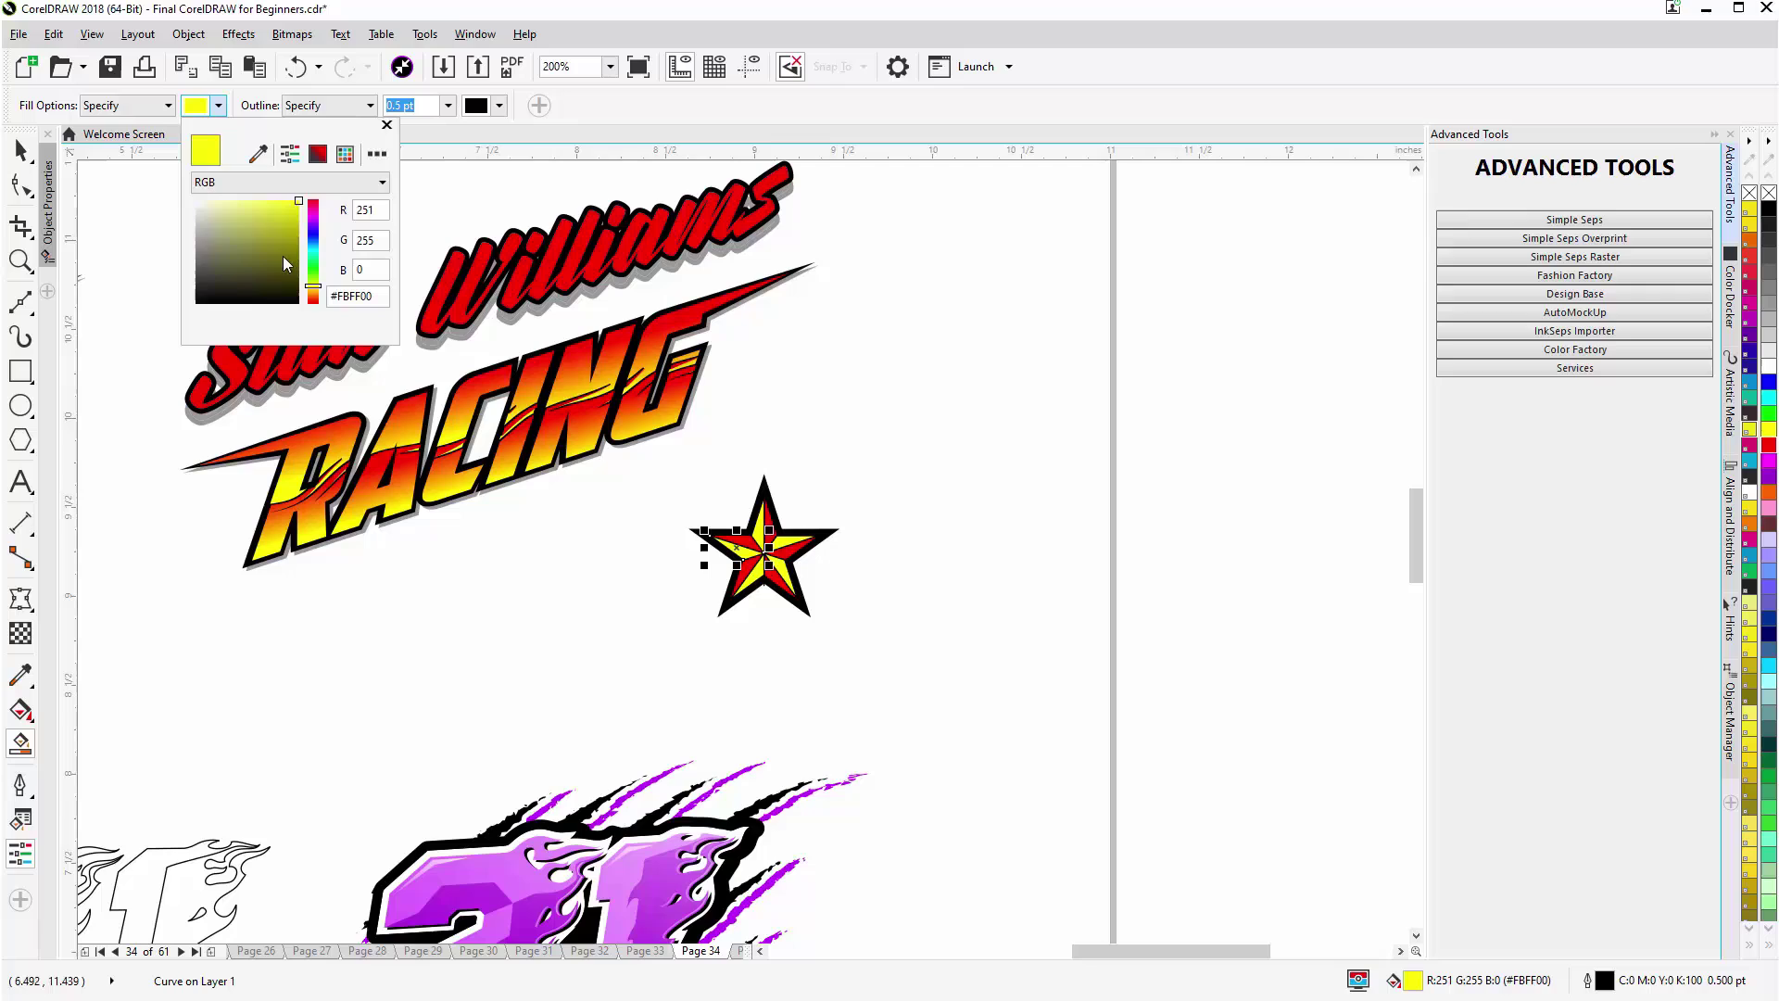
click(314, 293)
drag(314, 291, 314, 297)
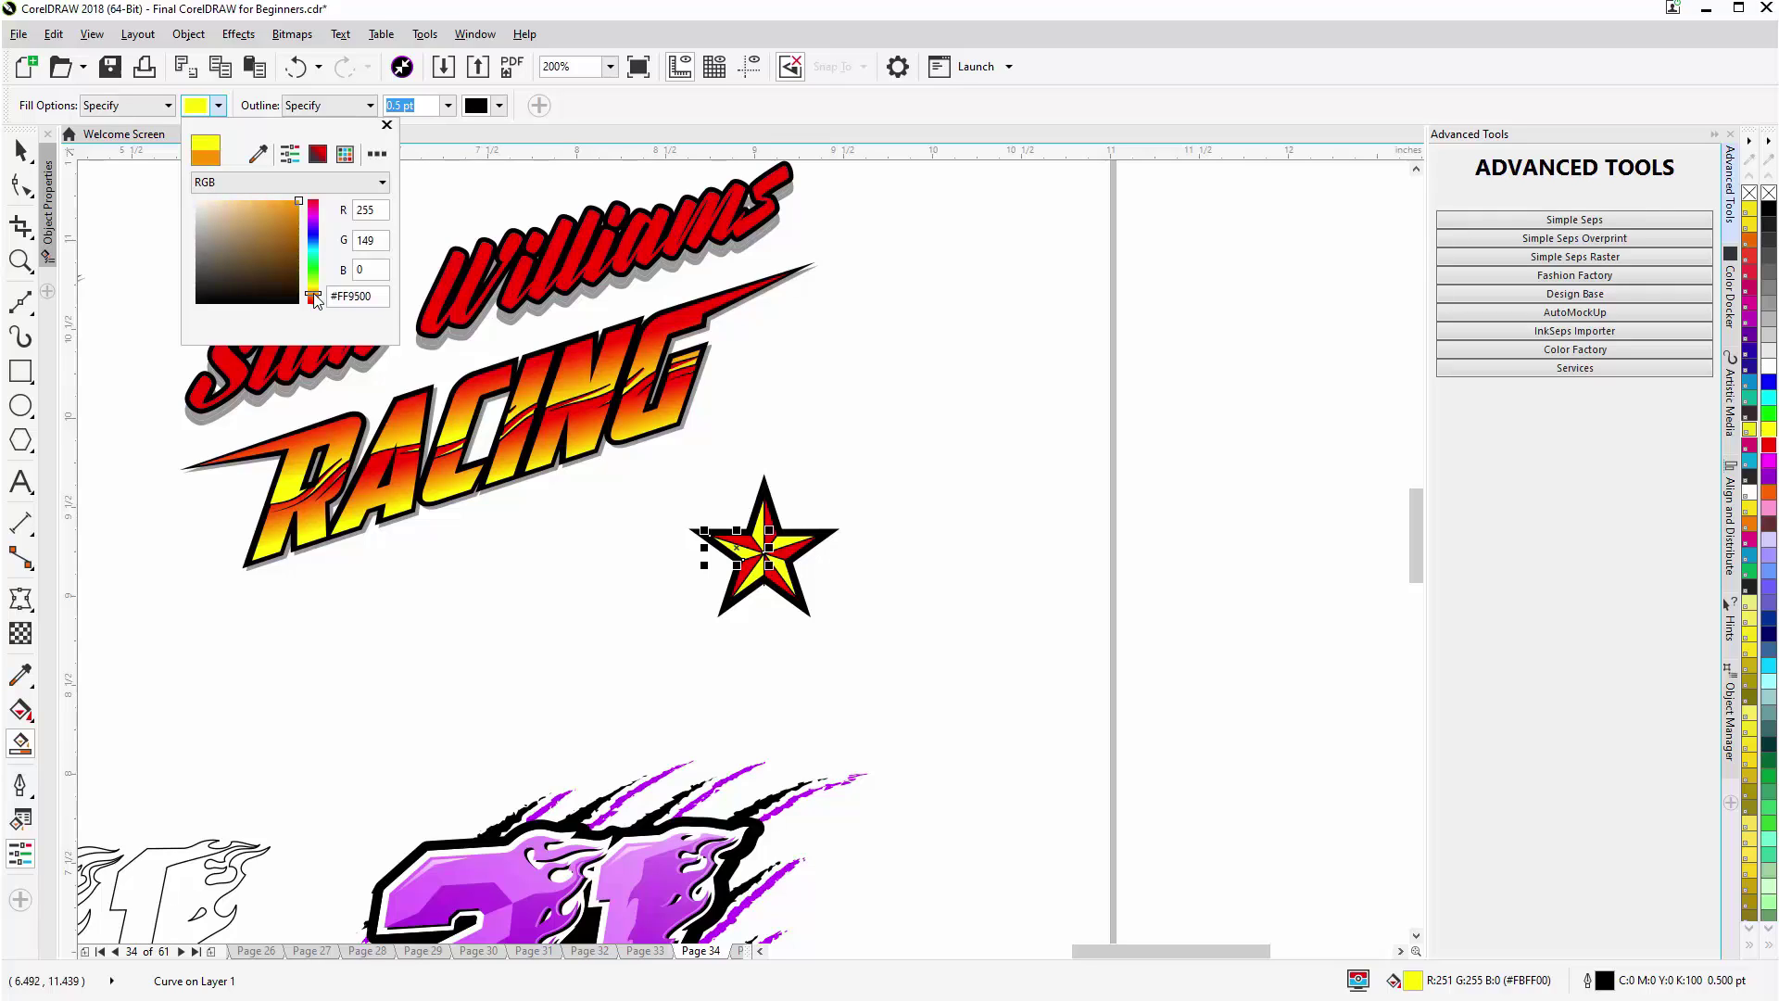
click(388, 125)
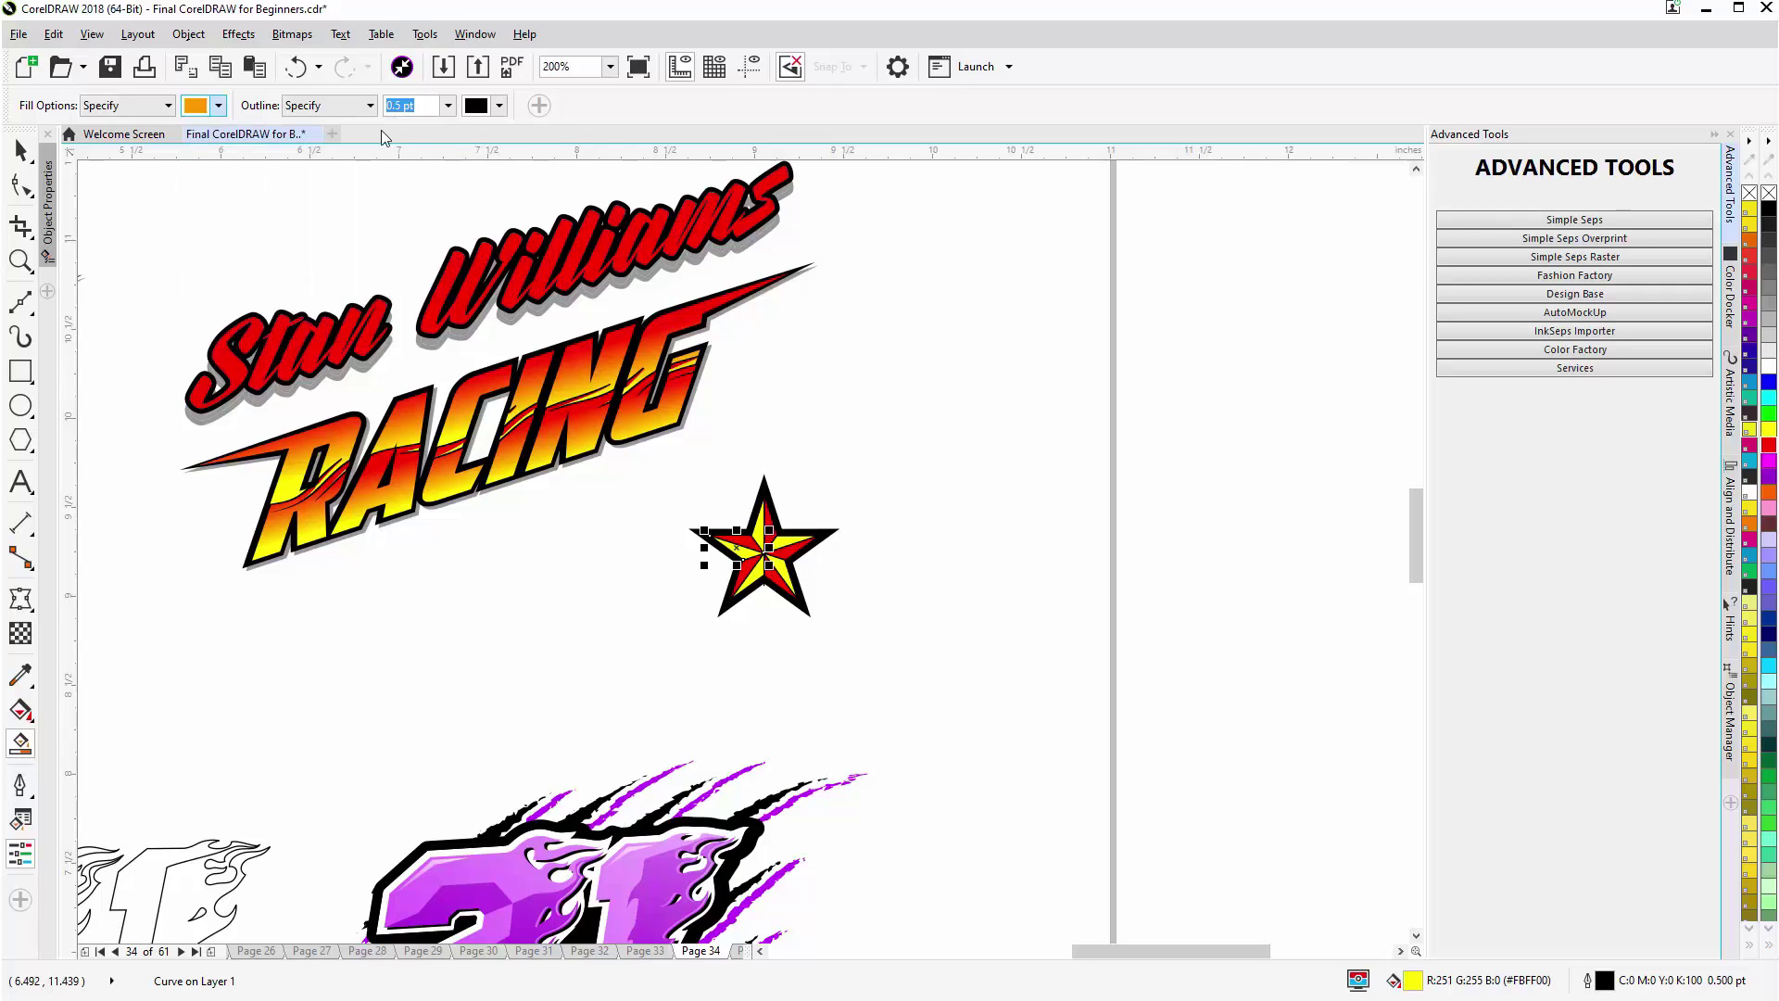
Step: Fill each remaining red facet orange, redoing the lower facets after an undo
scroll(778, 544, up, 3)
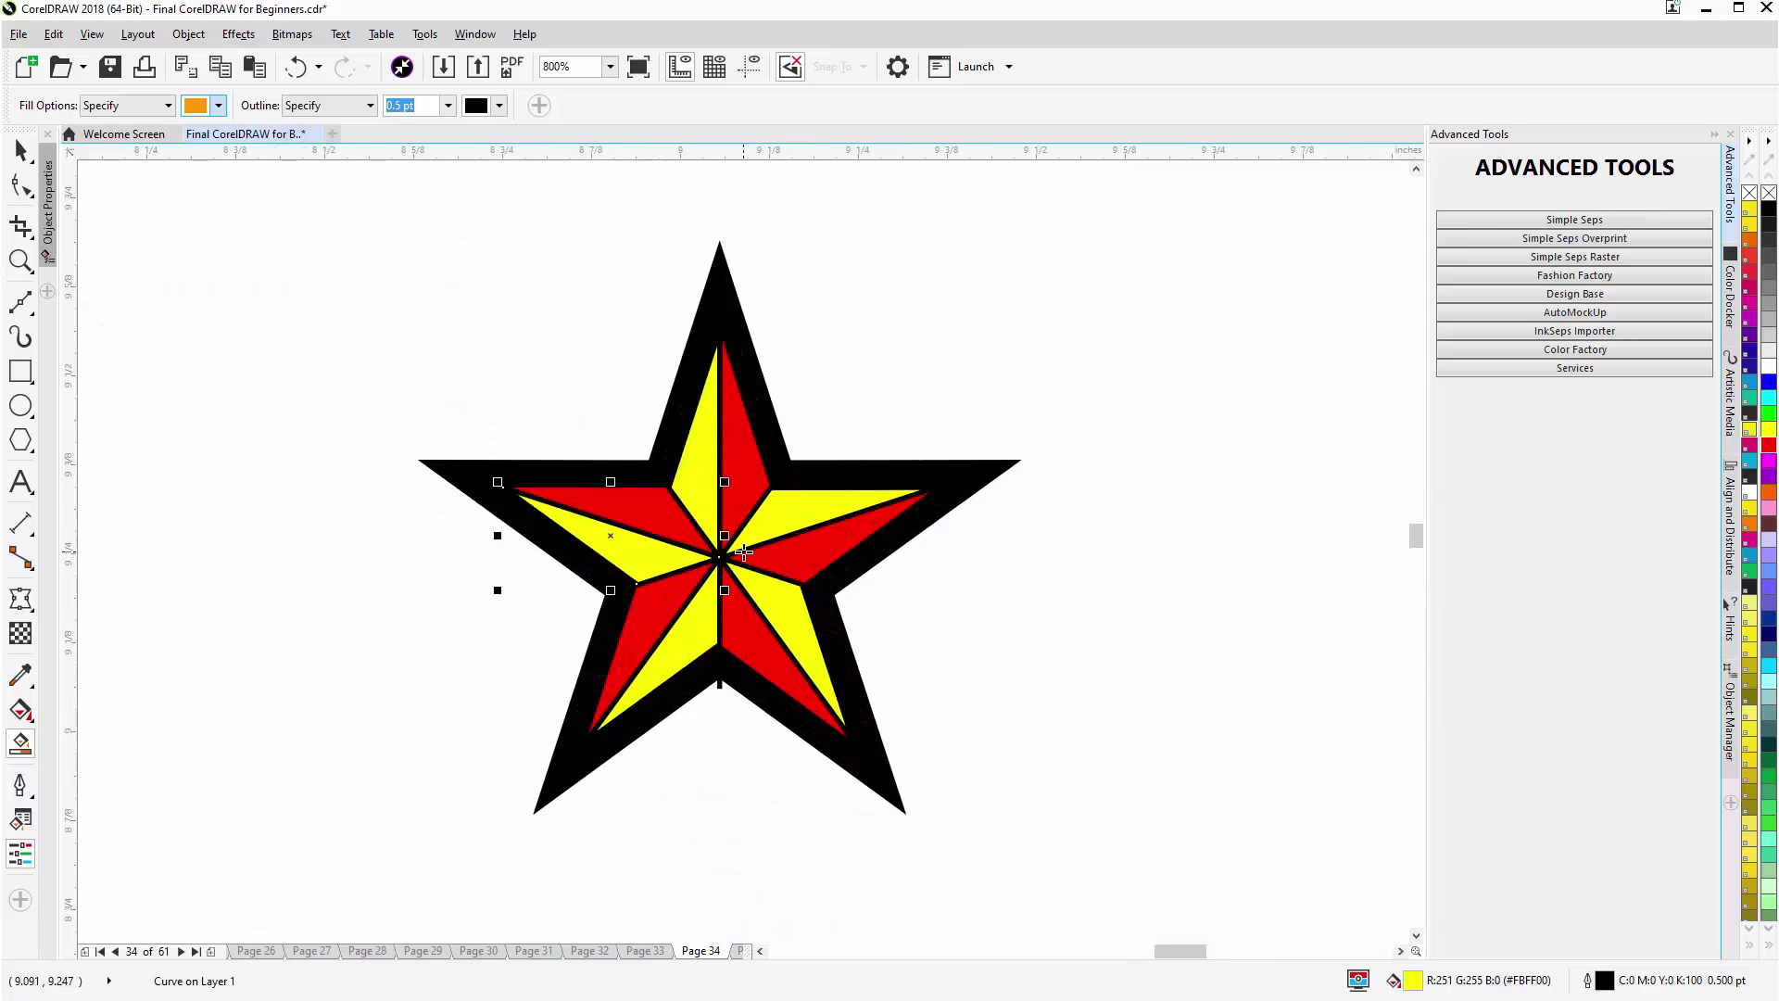
click(654, 514)
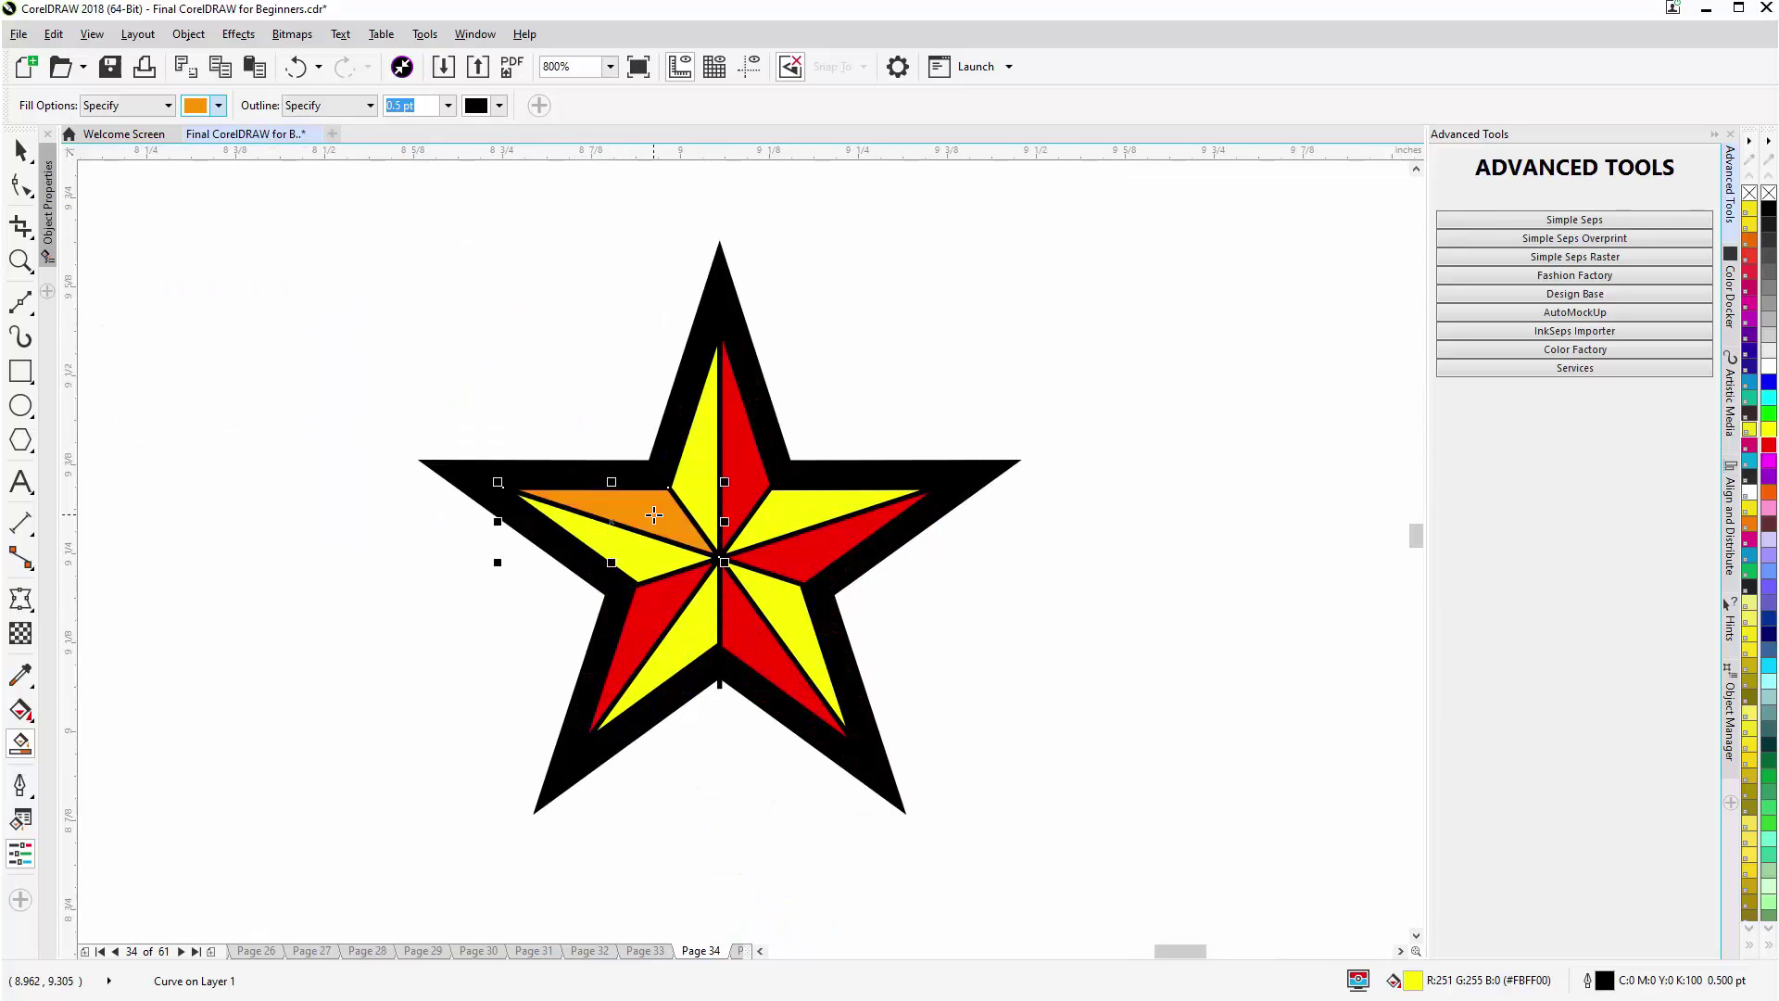
click(744, 471)
click(804, 503)
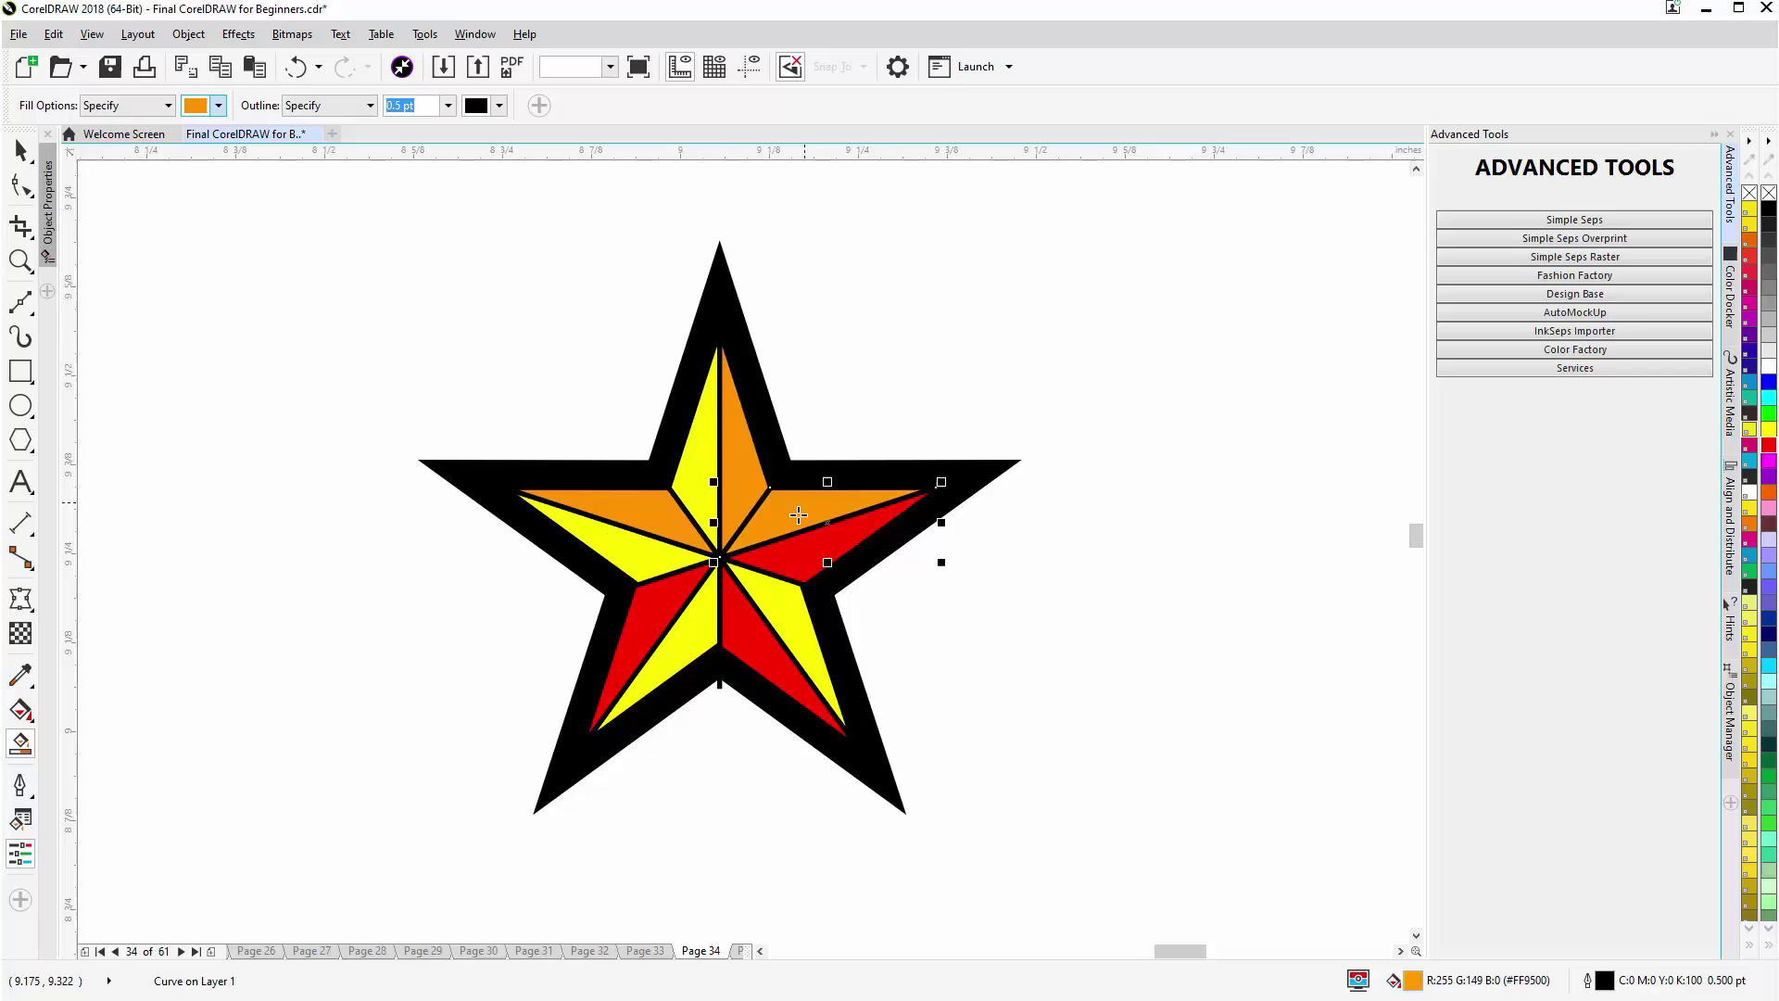
click(785, 554)
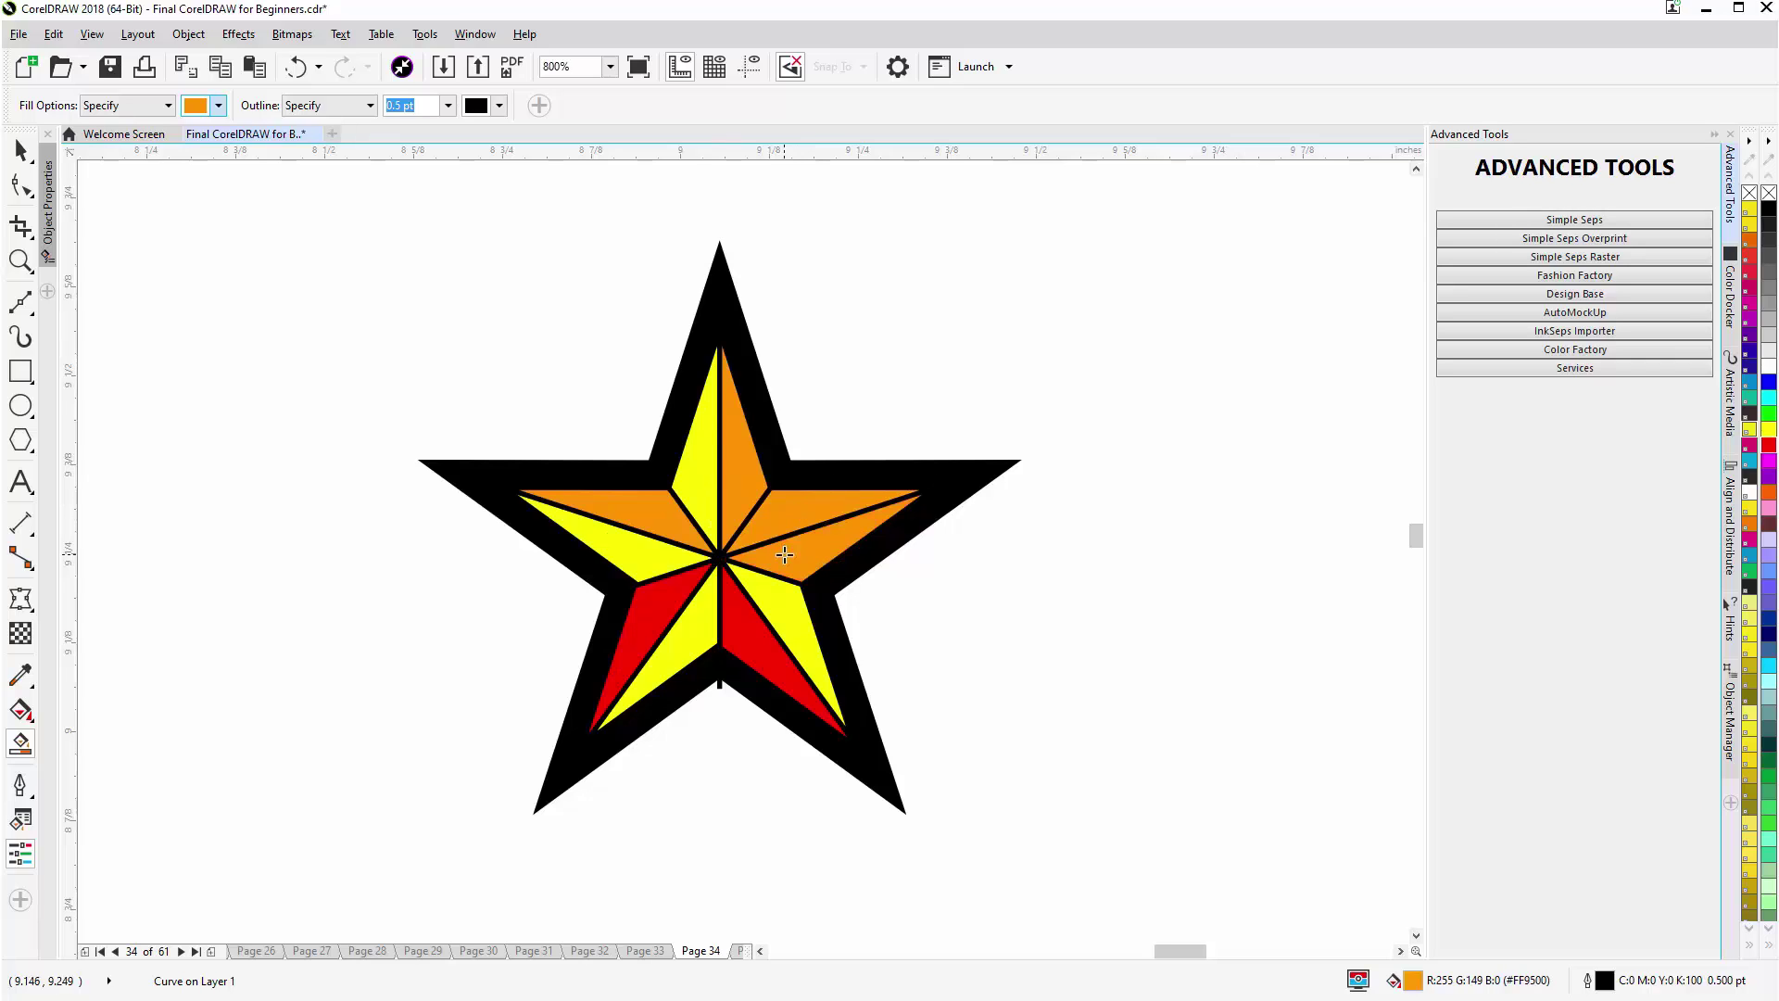
click(746, 605)
click(658, 614)
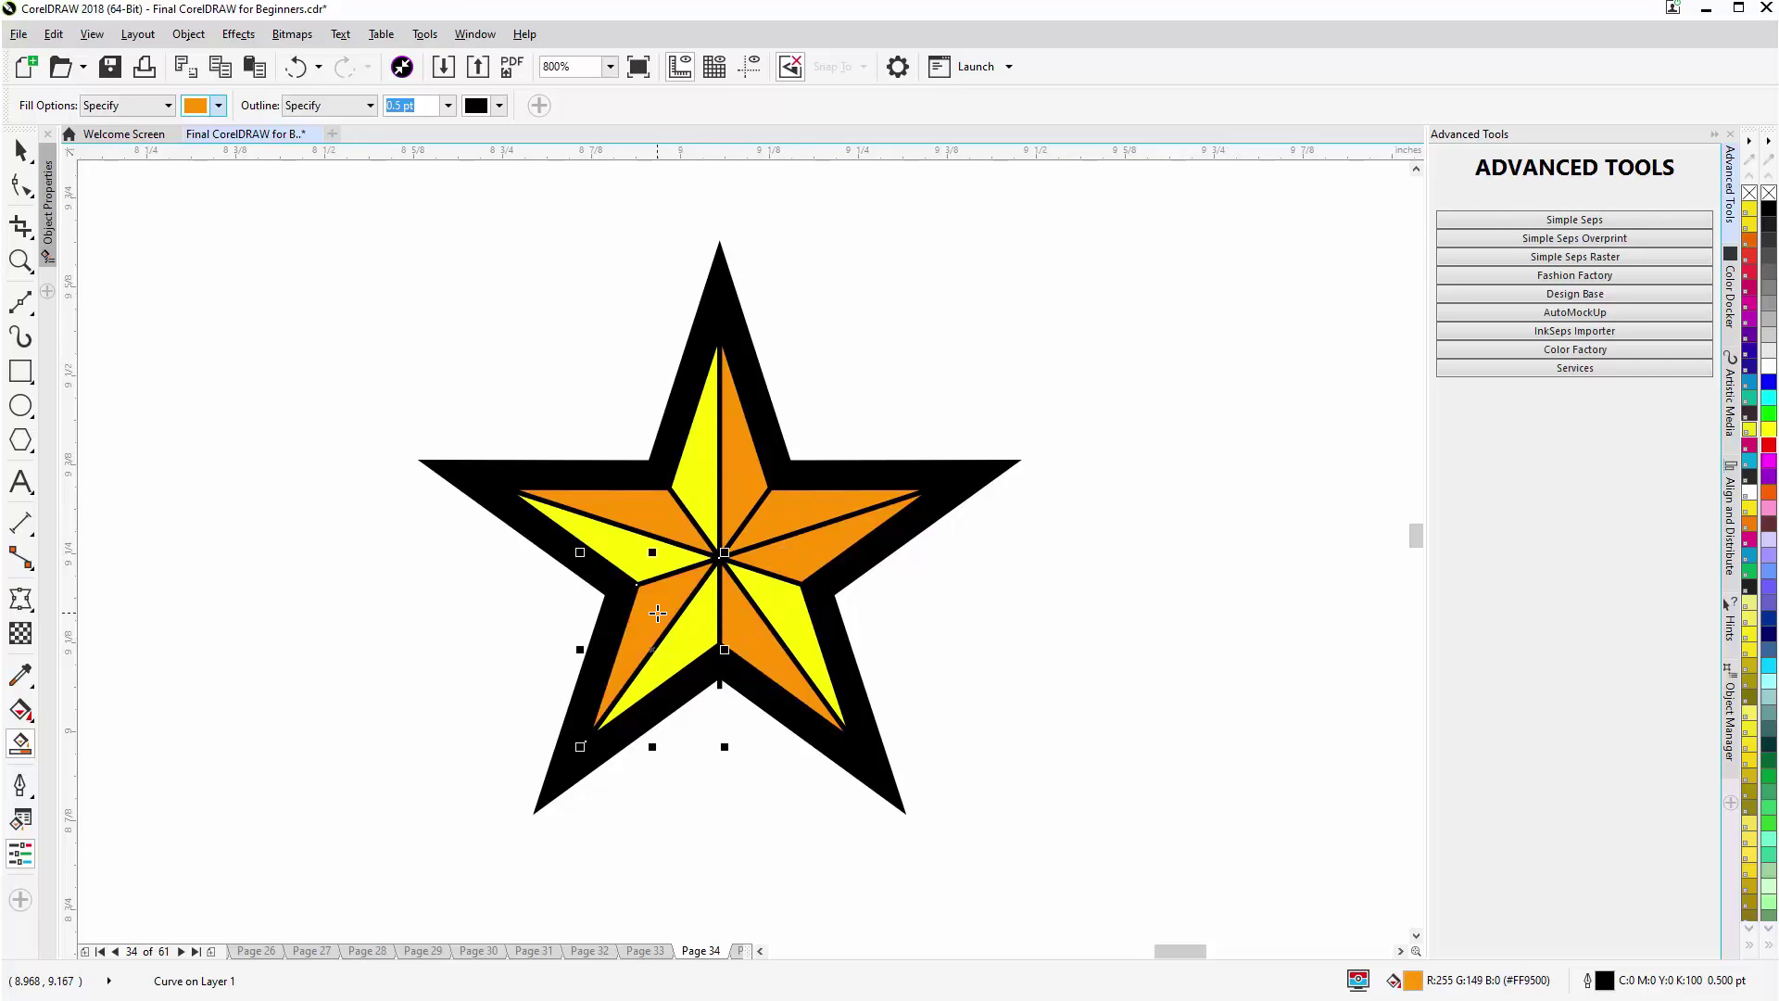
key(ctrl+z)
key(ctrl+z)
key(ctrl+z)
key(ctrl+z)
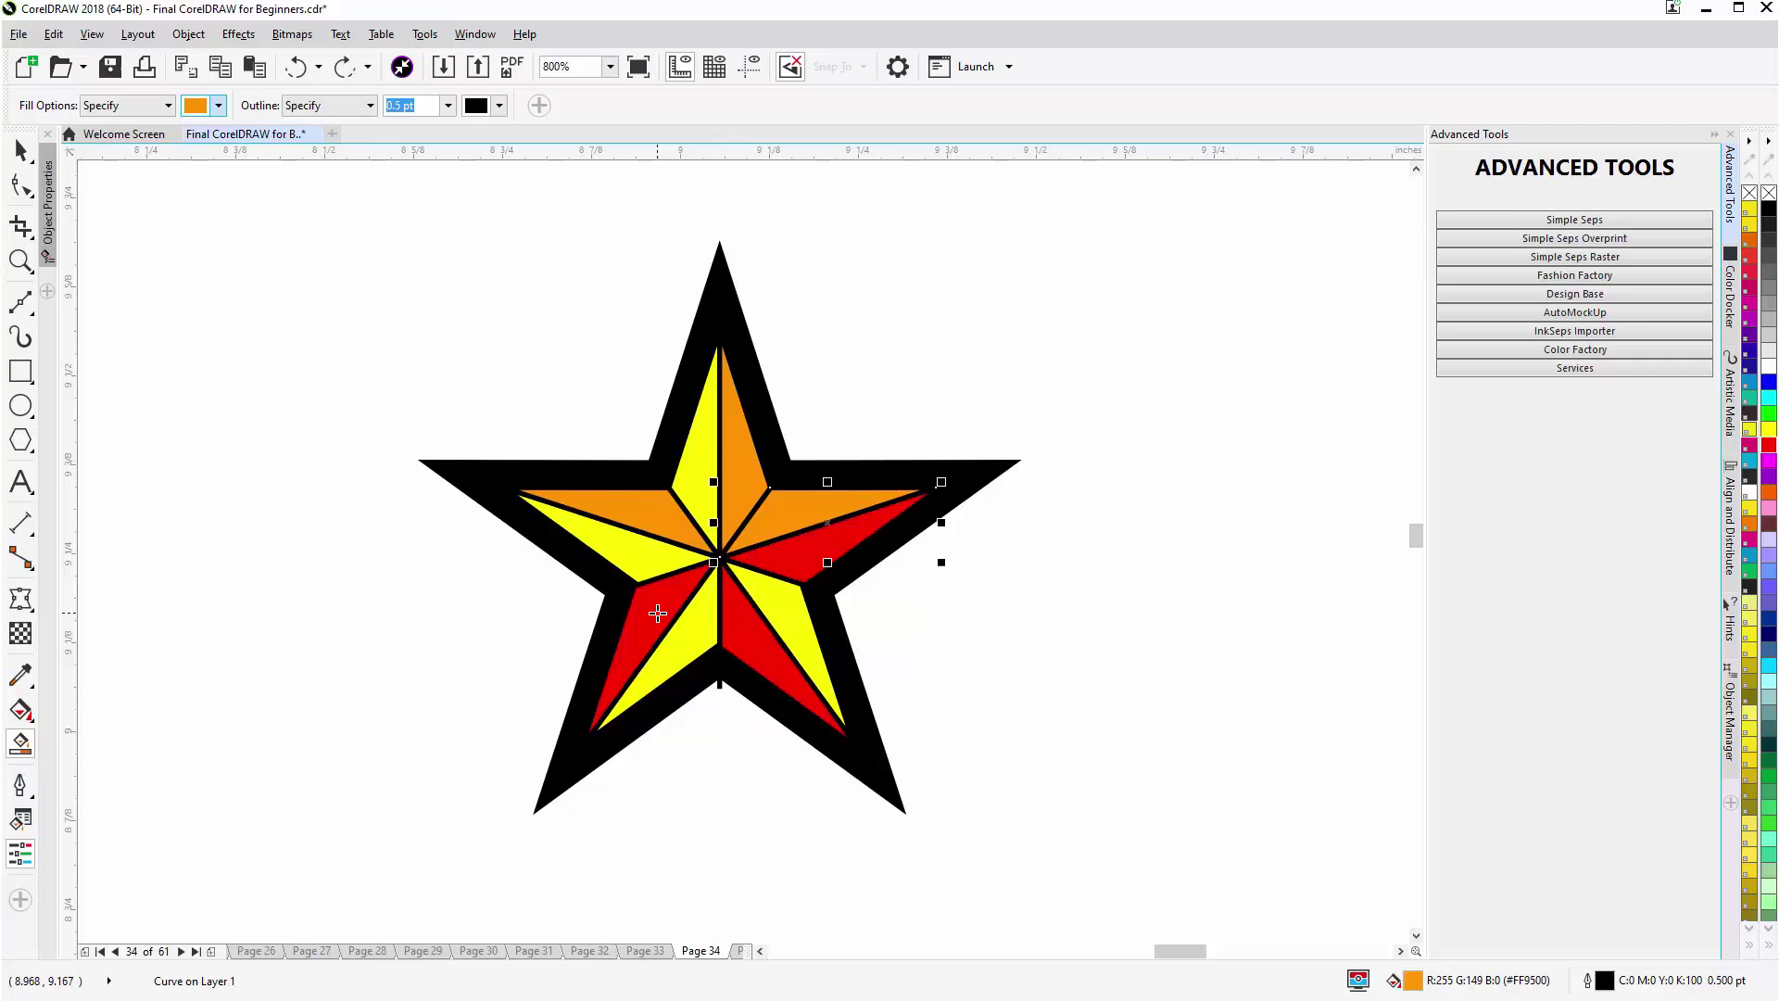
click(817, 552)
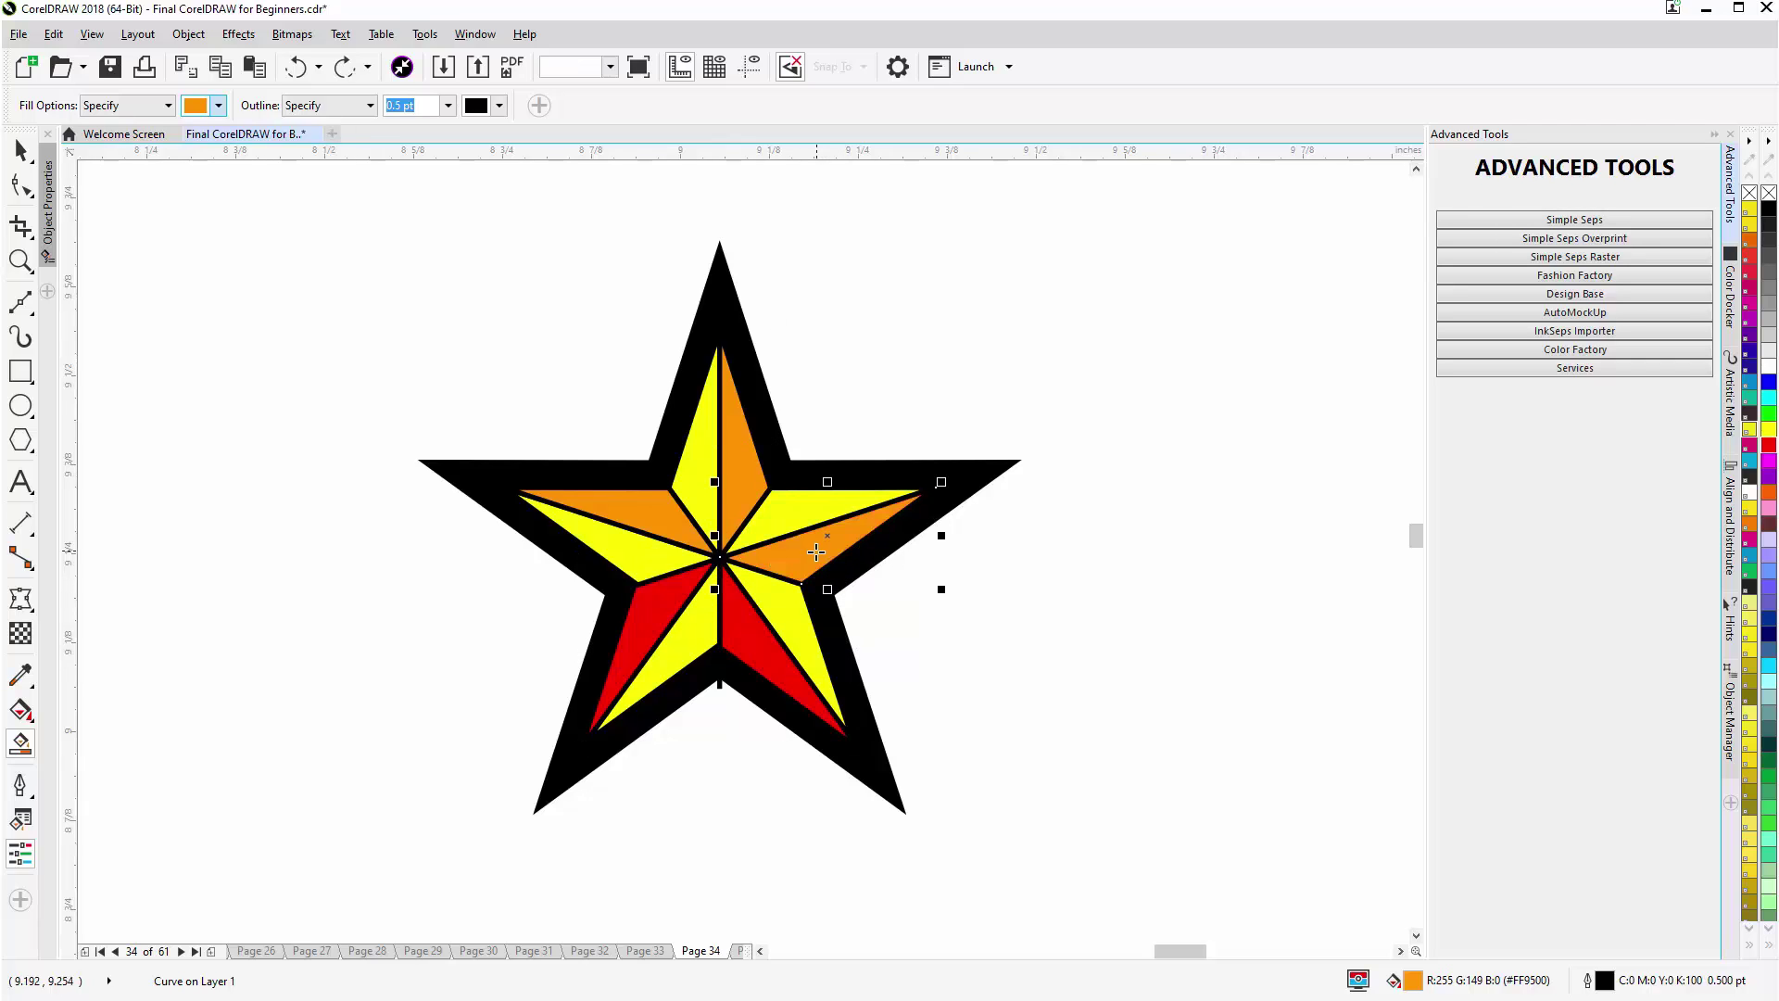
click(746, 624)
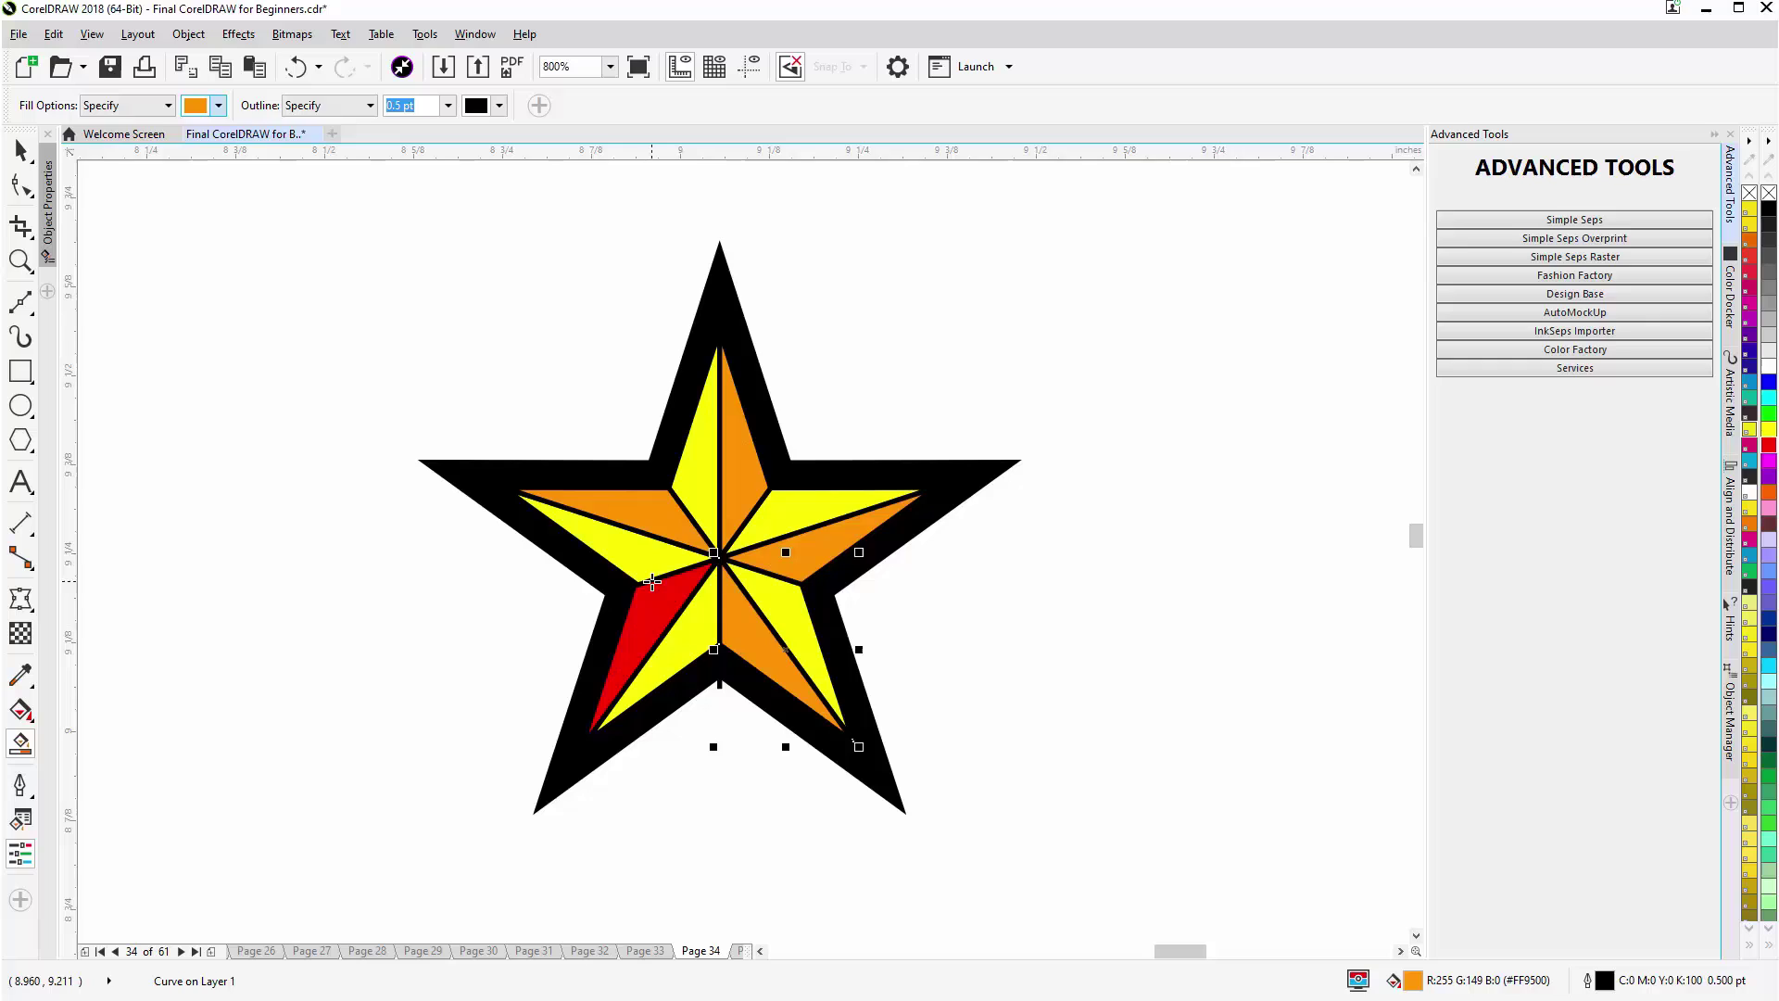
click(654, 611)
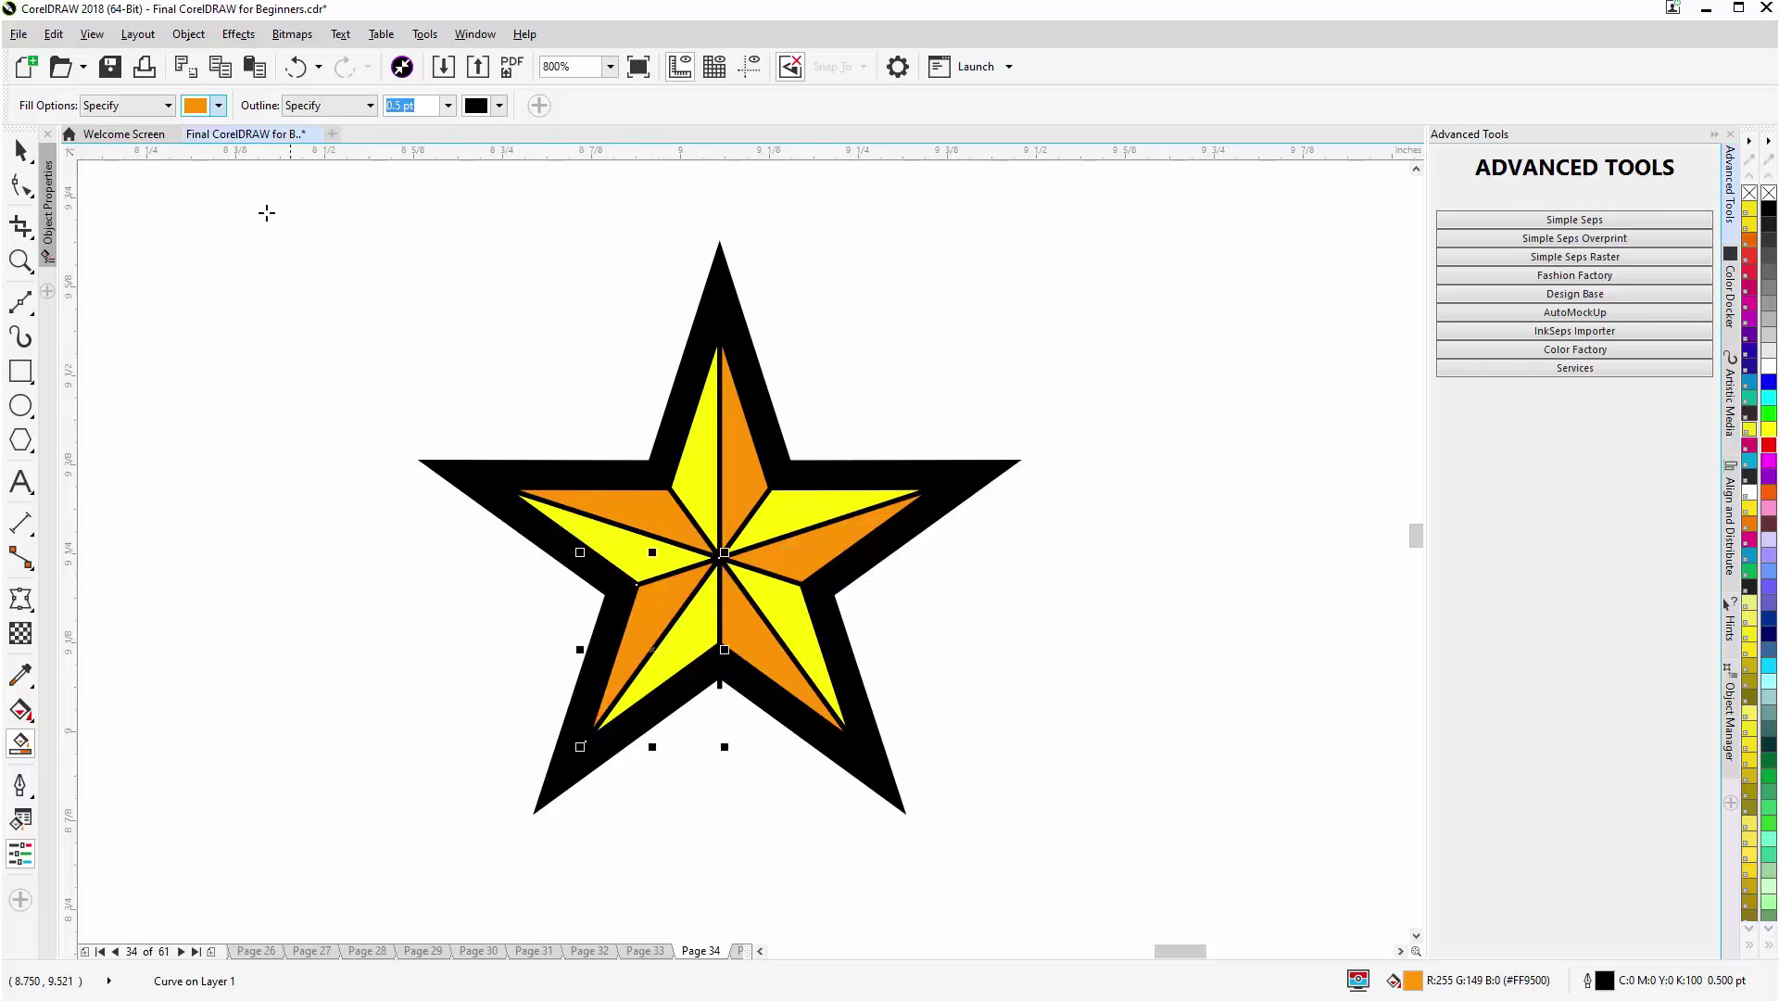
Step: Select all star pieces, remove their outlines with No Color, and switch to Wireframe
click(25, 159)
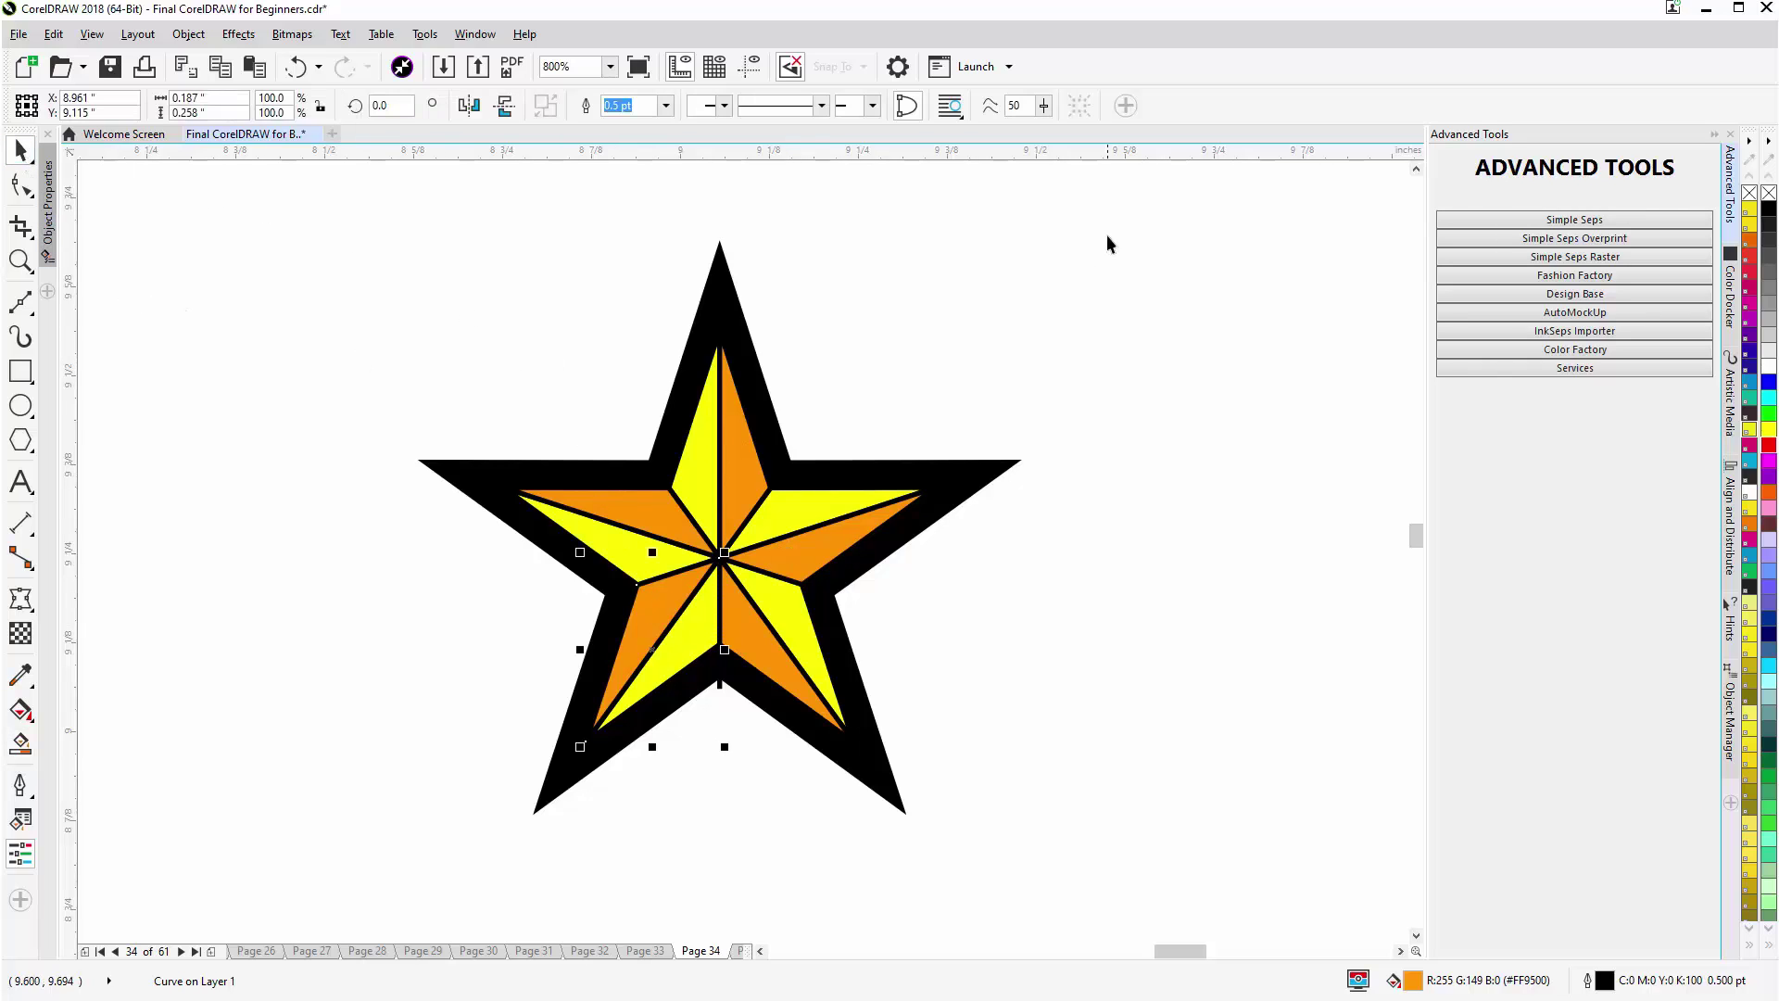
drag(1125, 211, 285, 870)
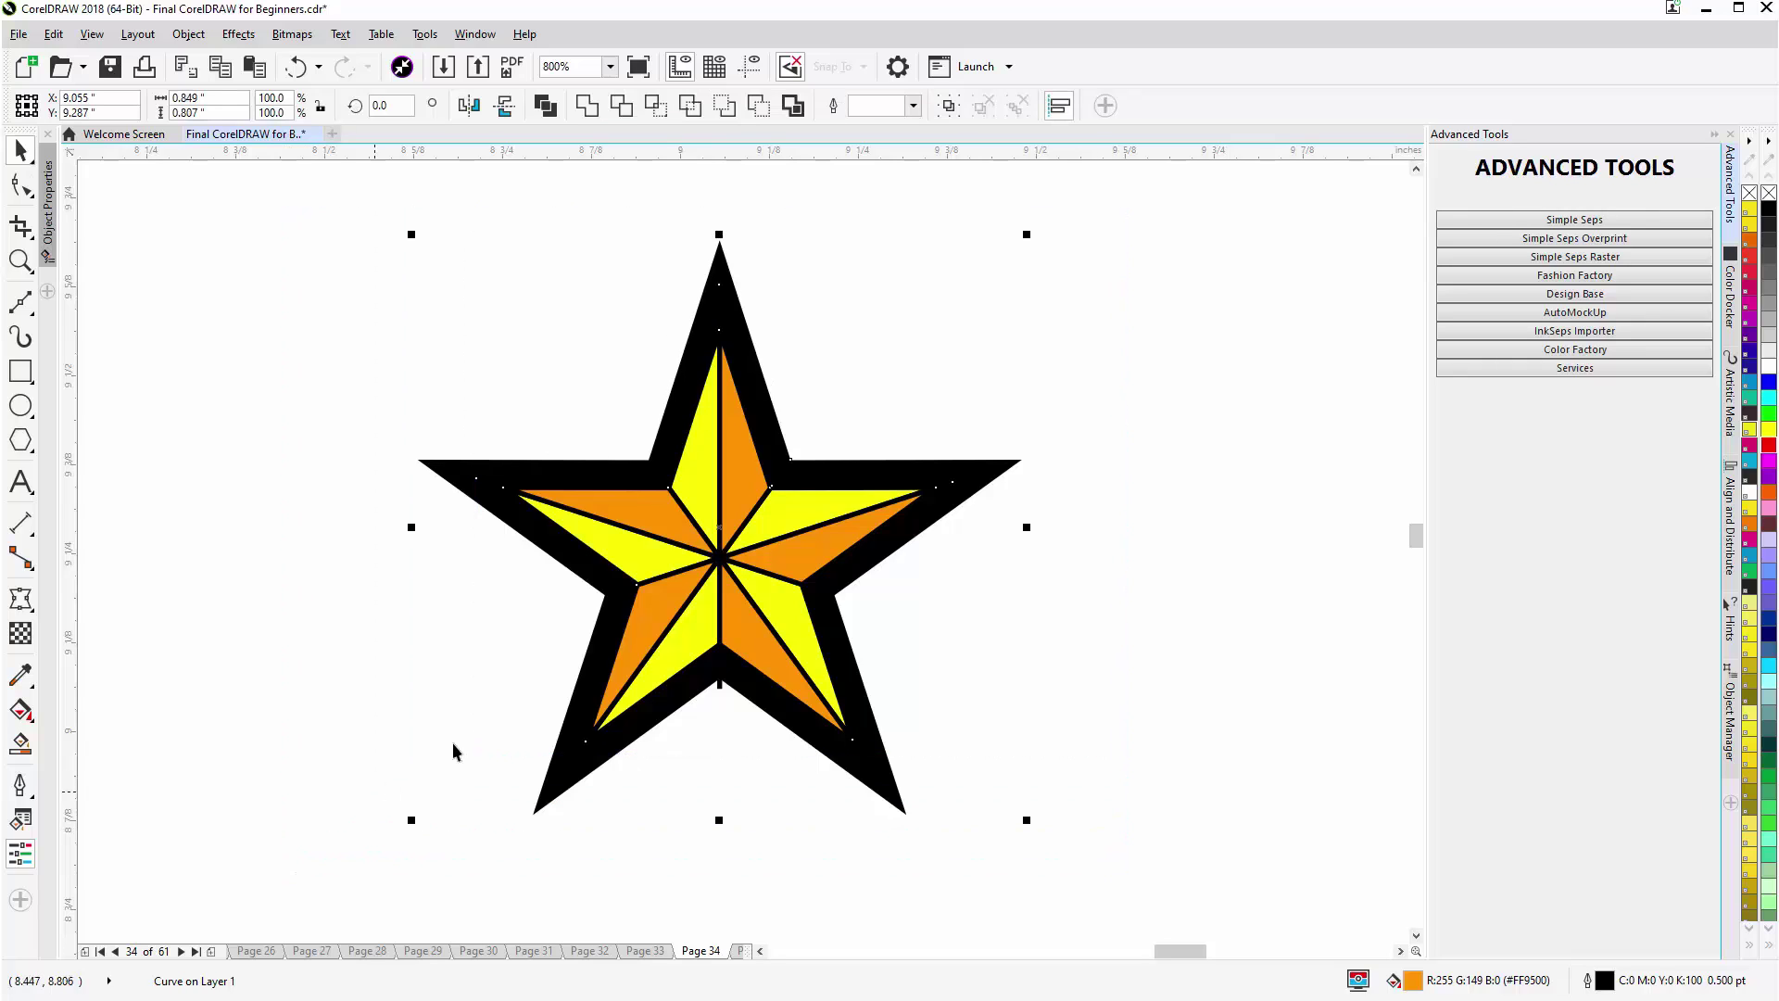
right_click(1747, 196)
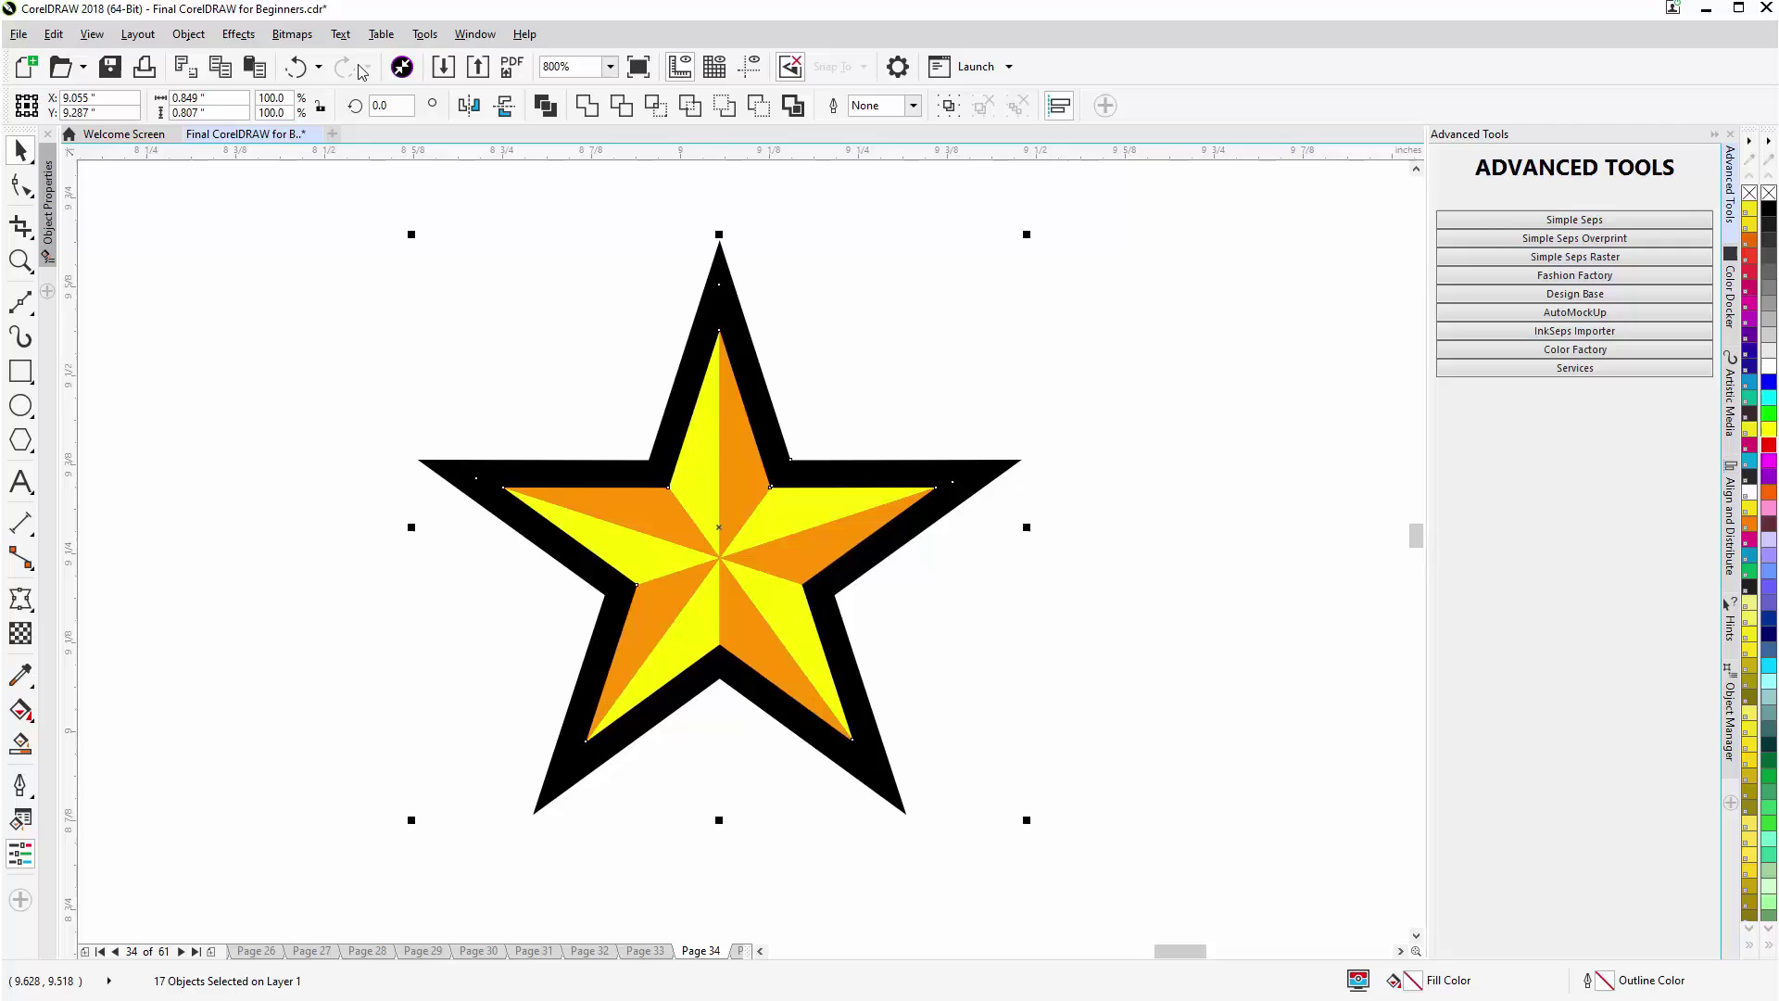
click(97, 43)
click(109, 99)
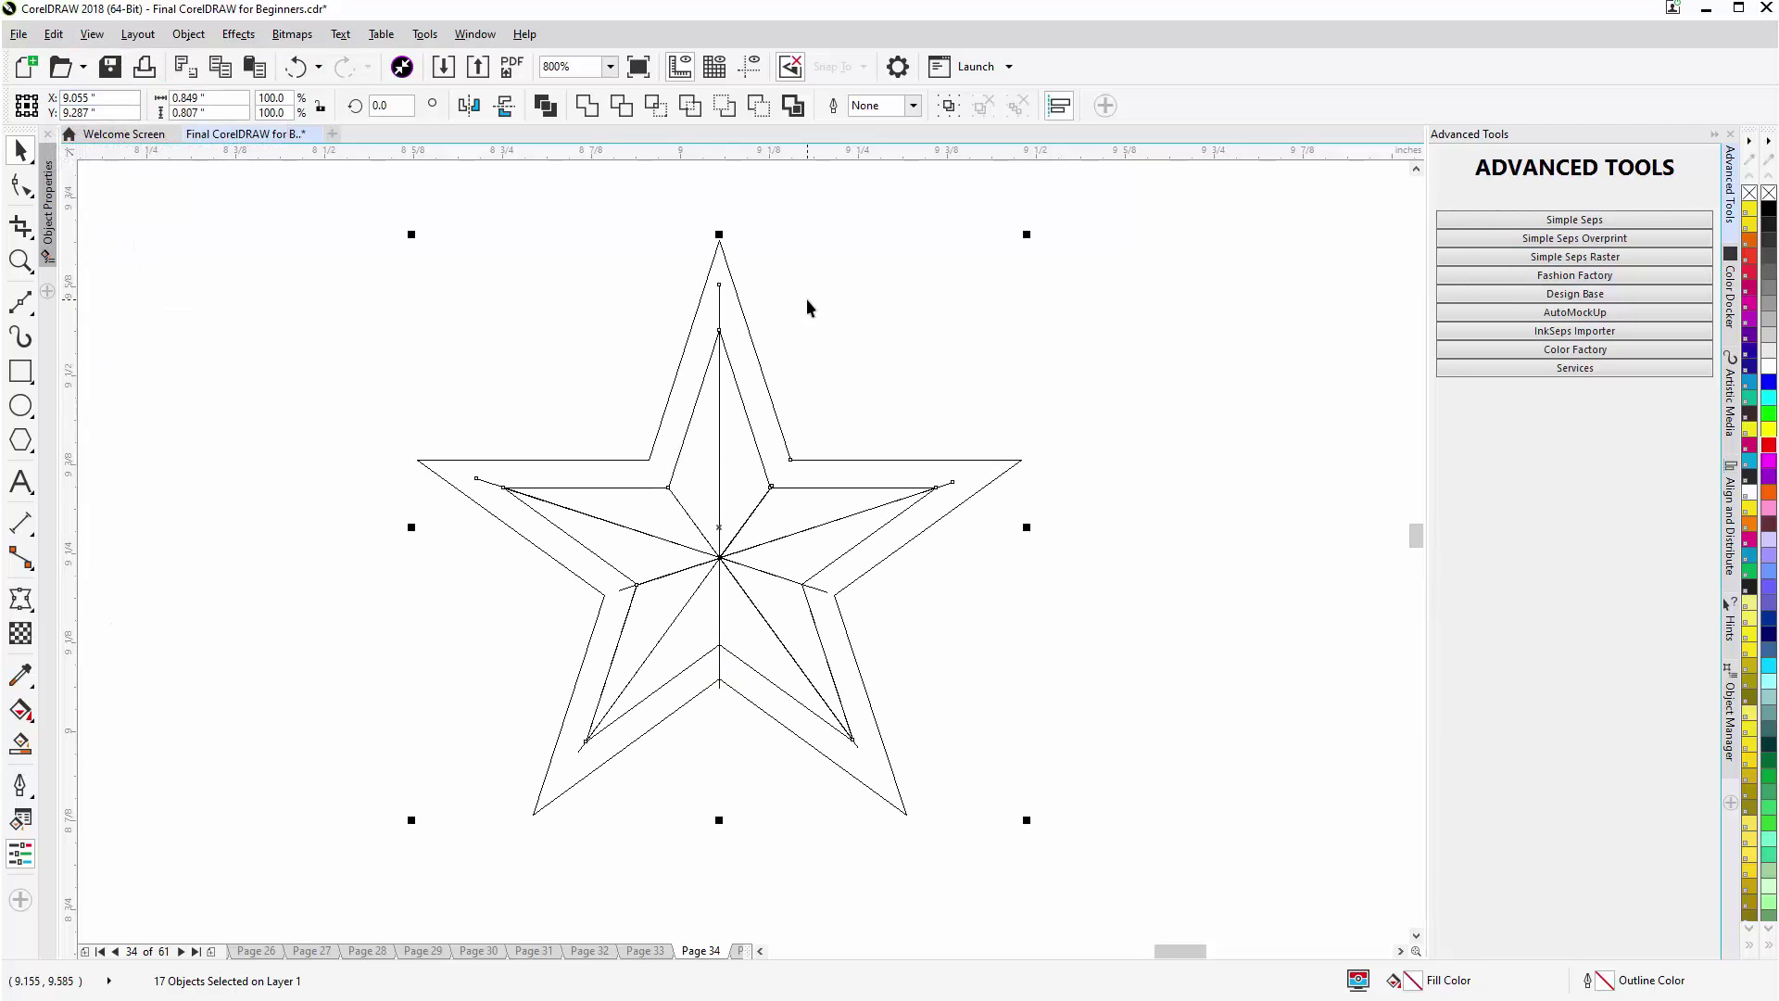
Step: Delete the leftover vertical centre, lower-right, left-arm and lower-left dividing lines
click(735, 305)
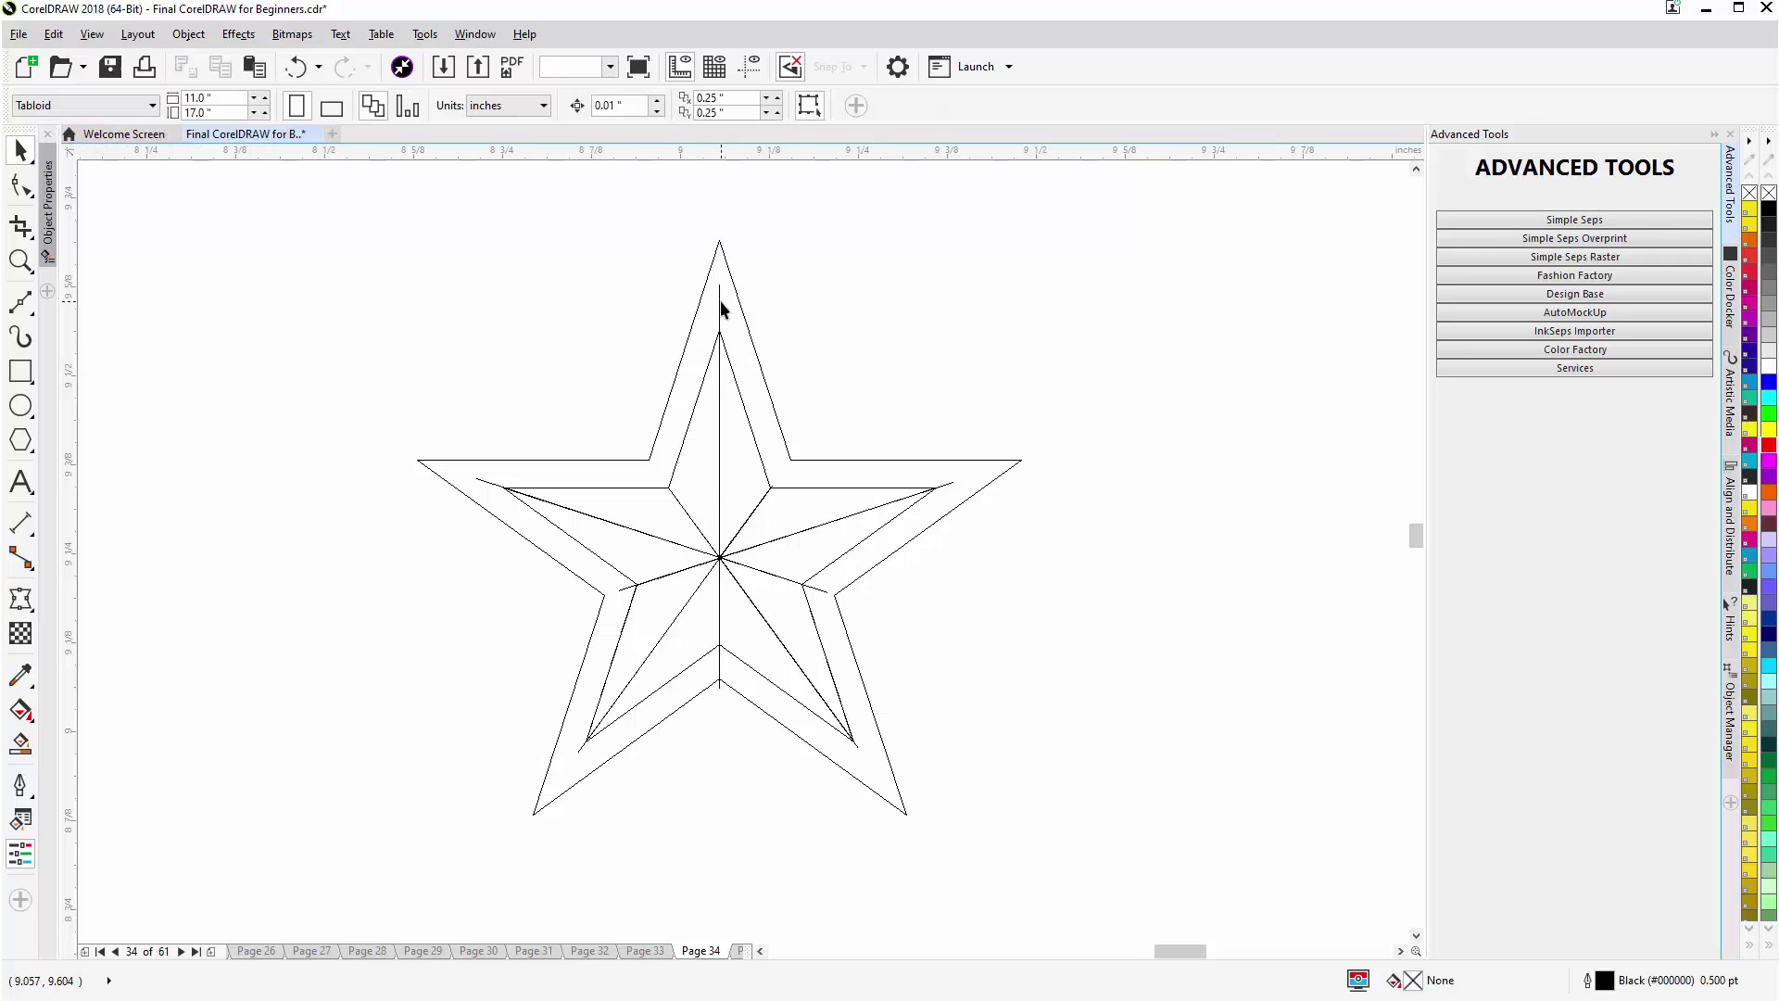
click(721, 302)
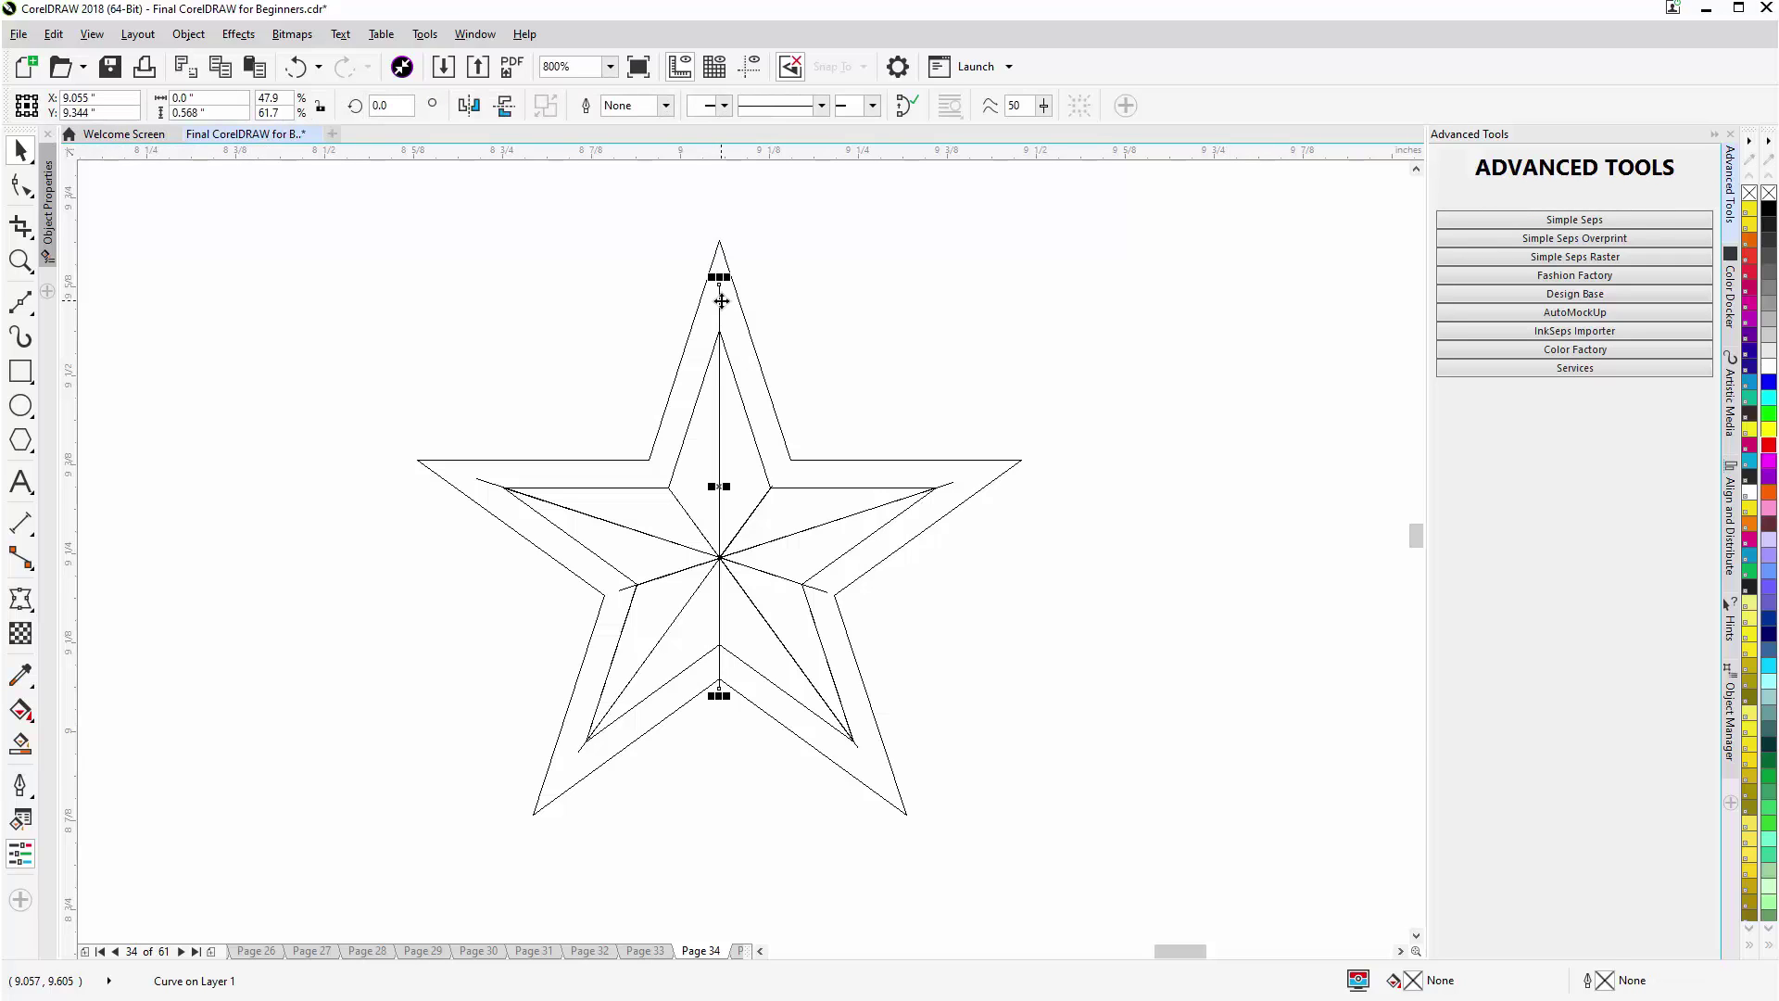
key(Delete)
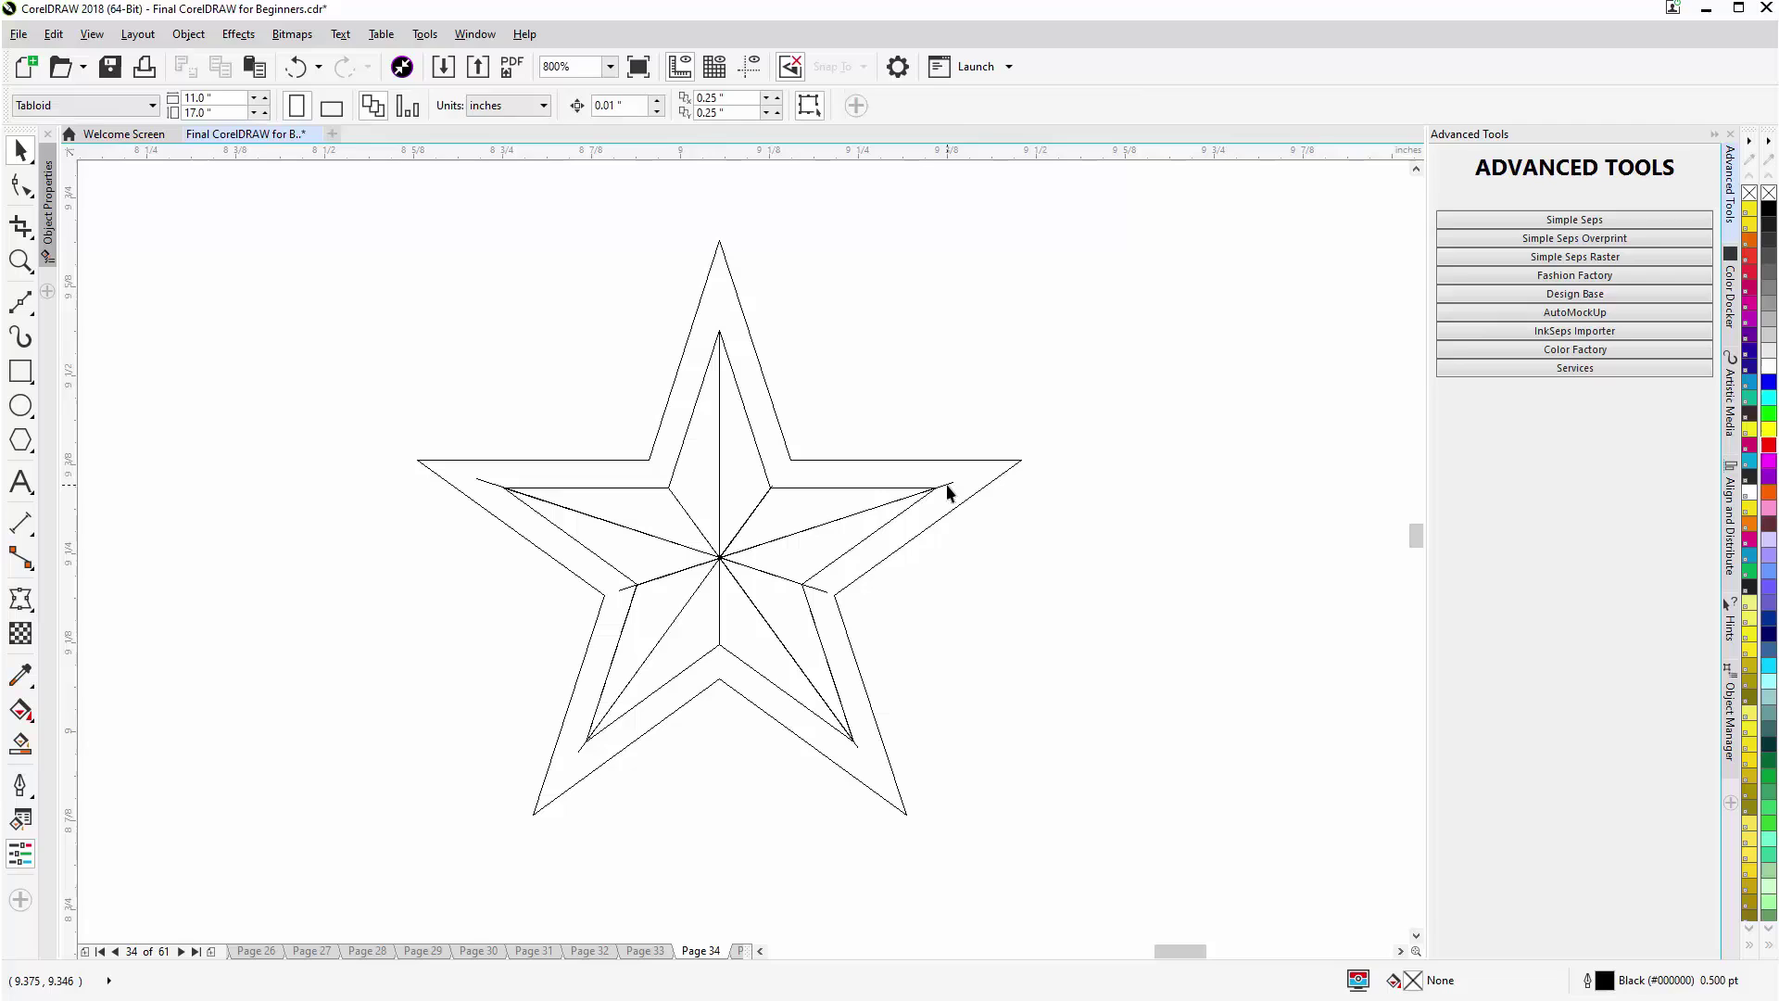
click(943, 488)
click(862, 766)
click(857, 743)
key(Delete)
click(478, 484)
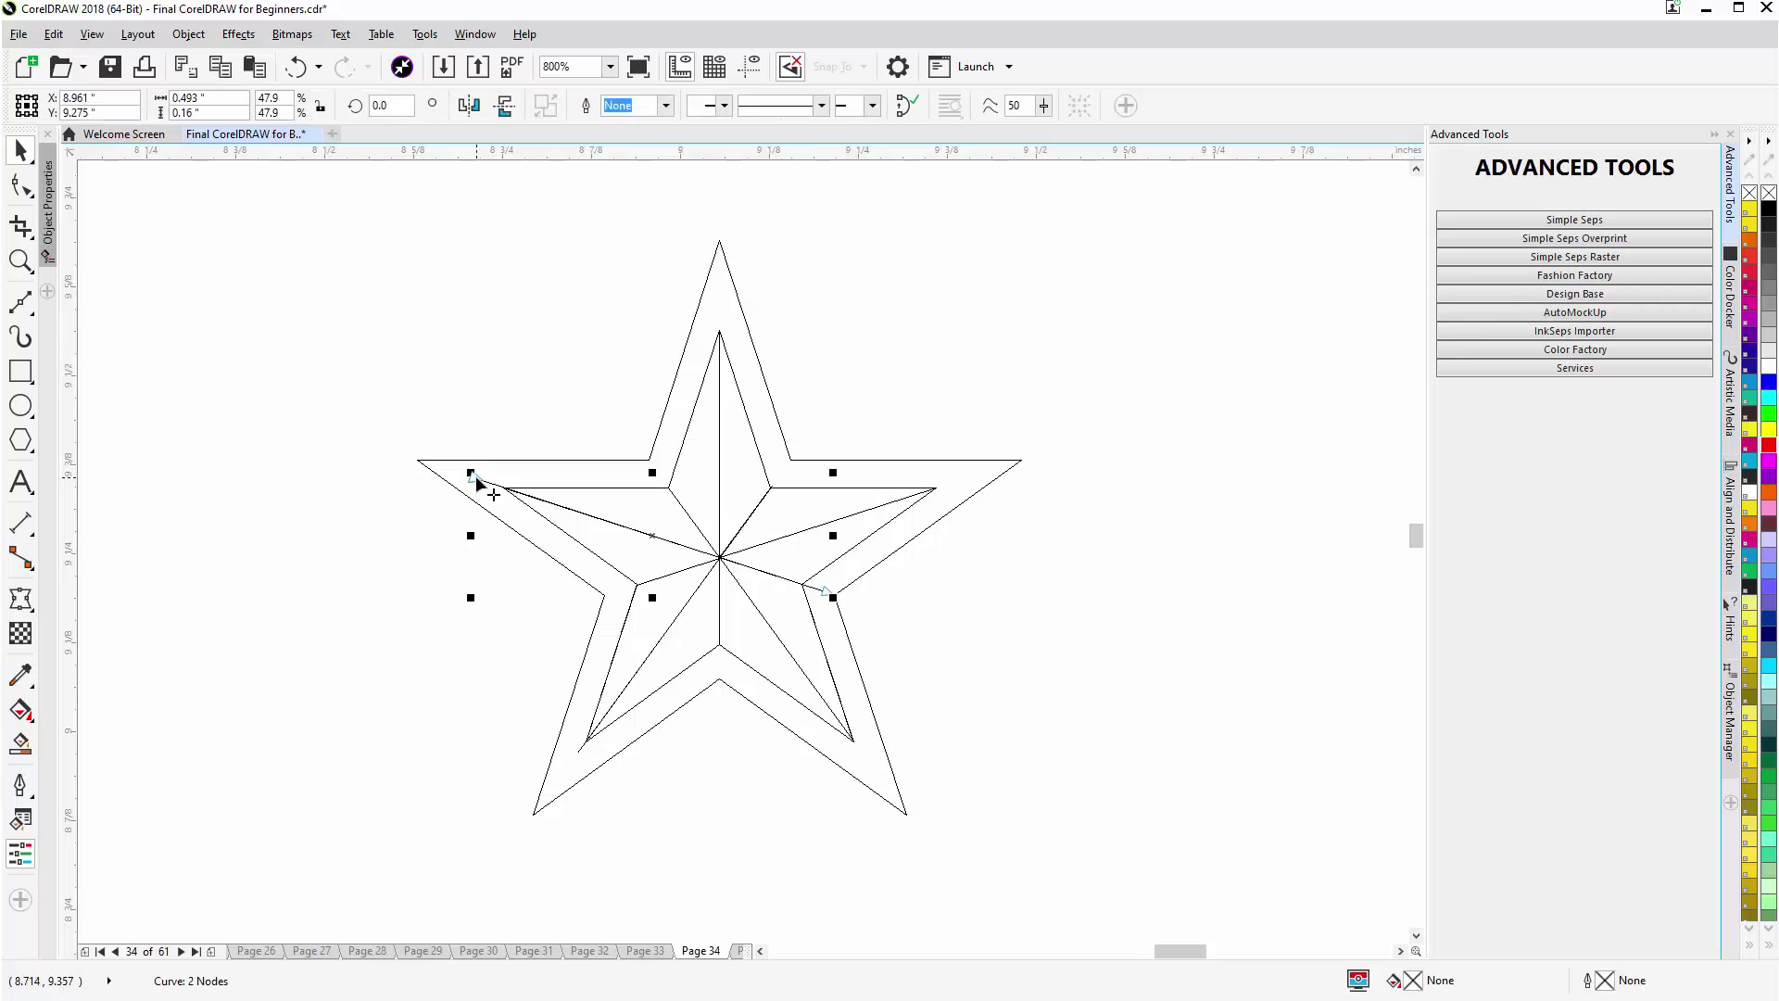
key(Delete)
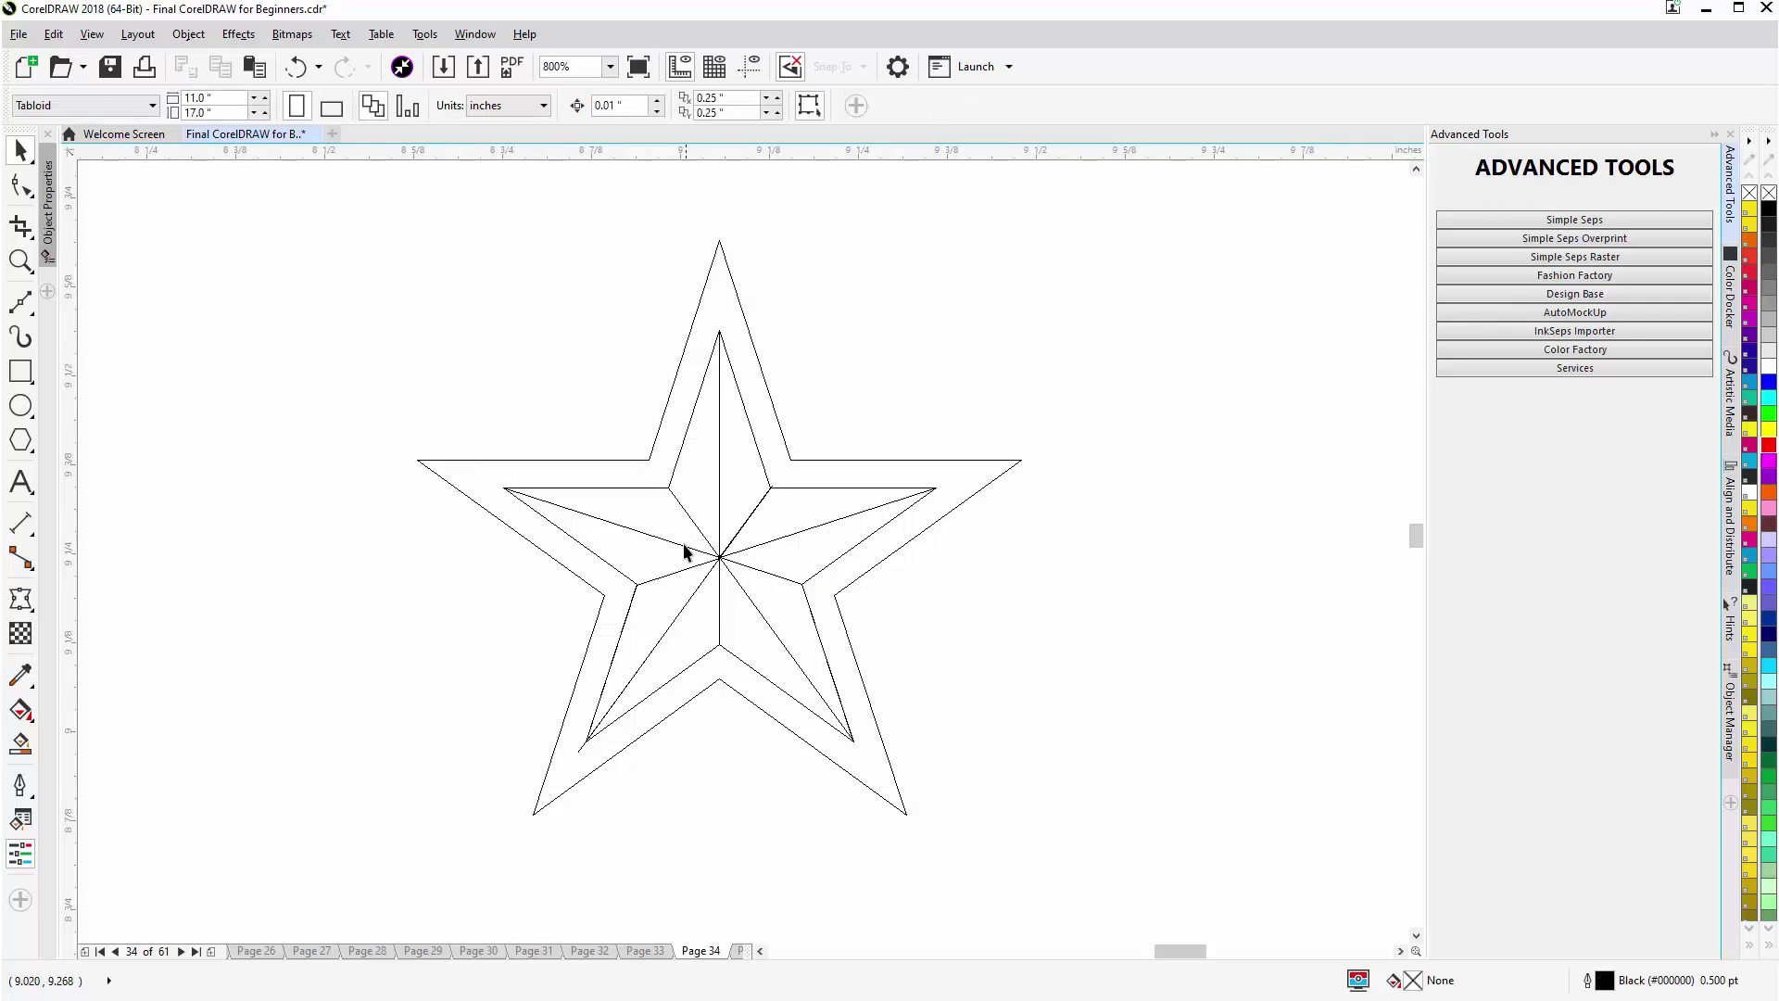
click(578, 750)
key(Delete)
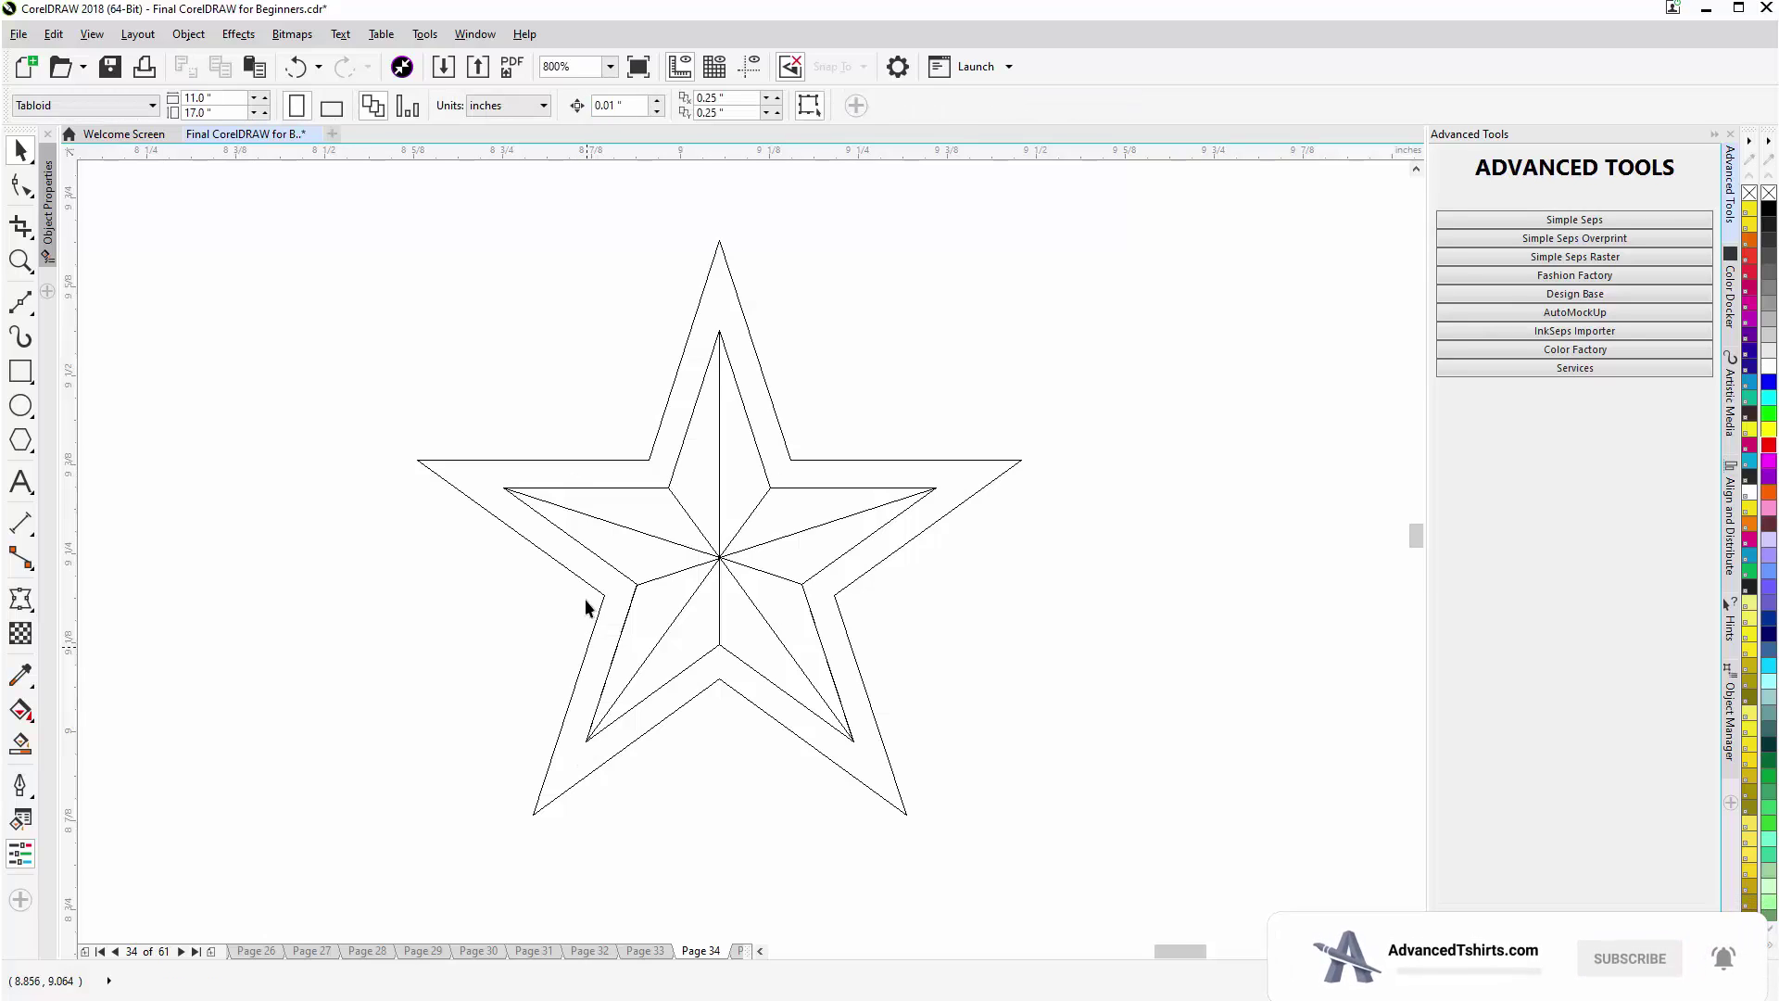
click(92, 35)
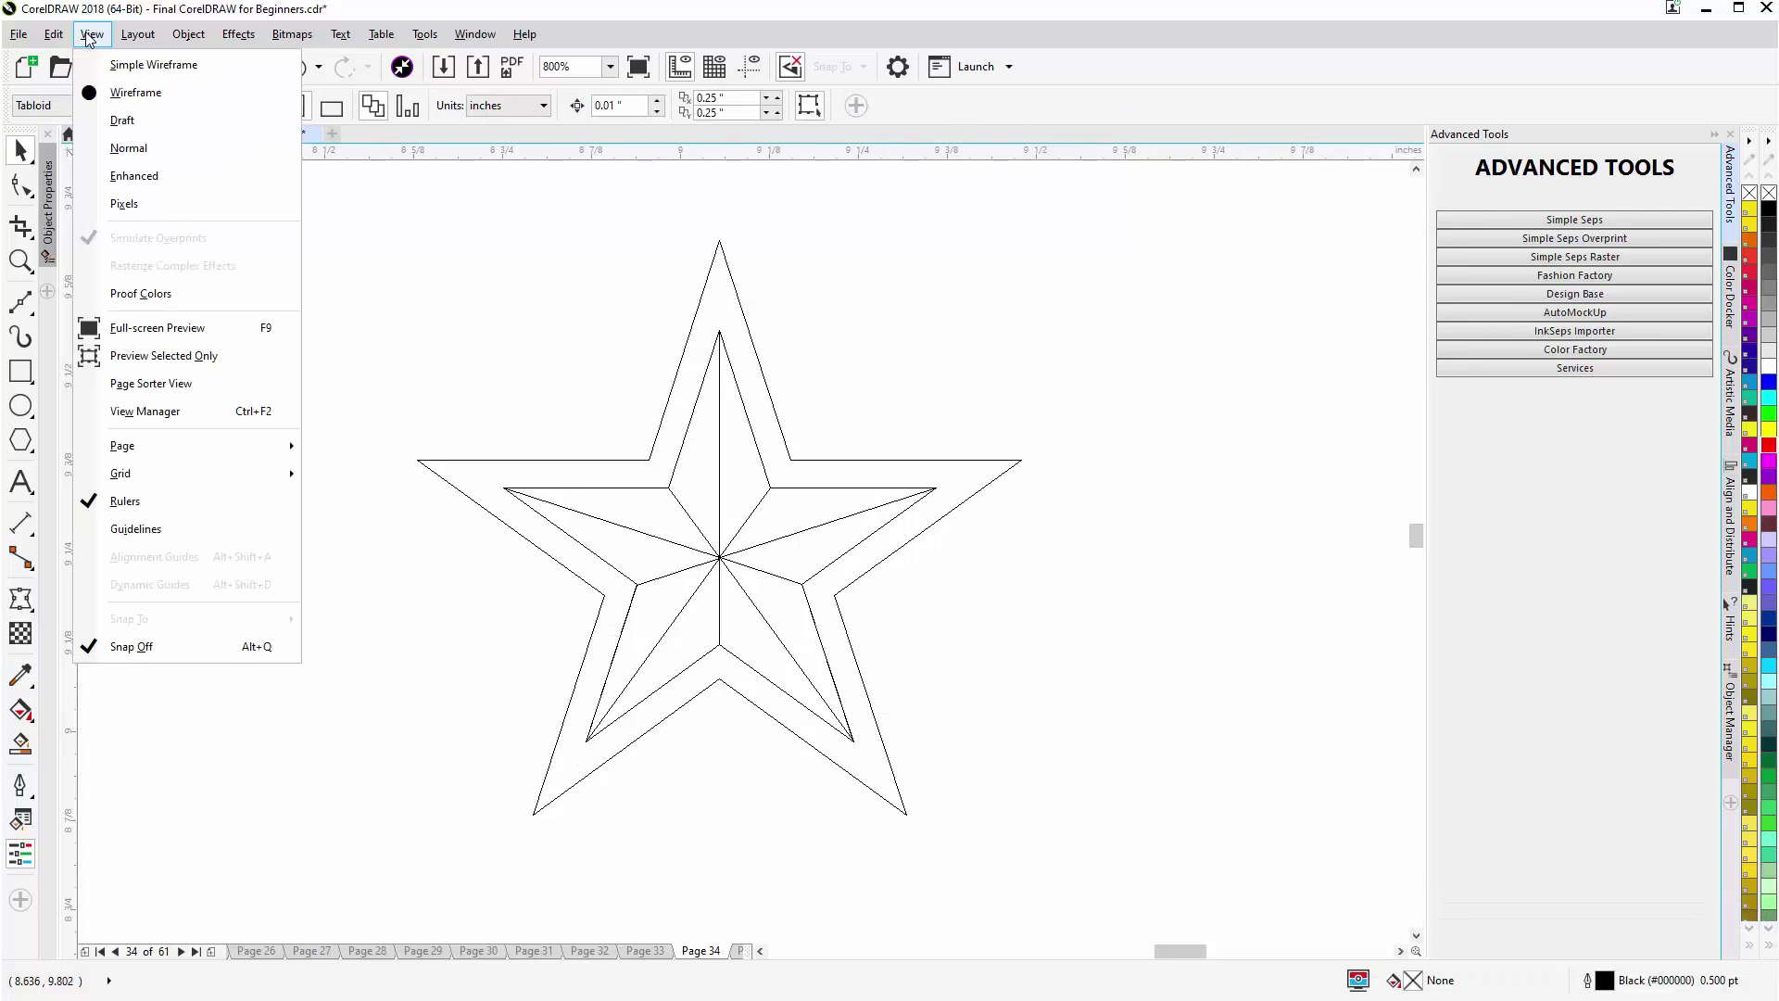
Step: Return to Enhanced view and marquee-select all twelve star pieces for grouping
click(129, 177)
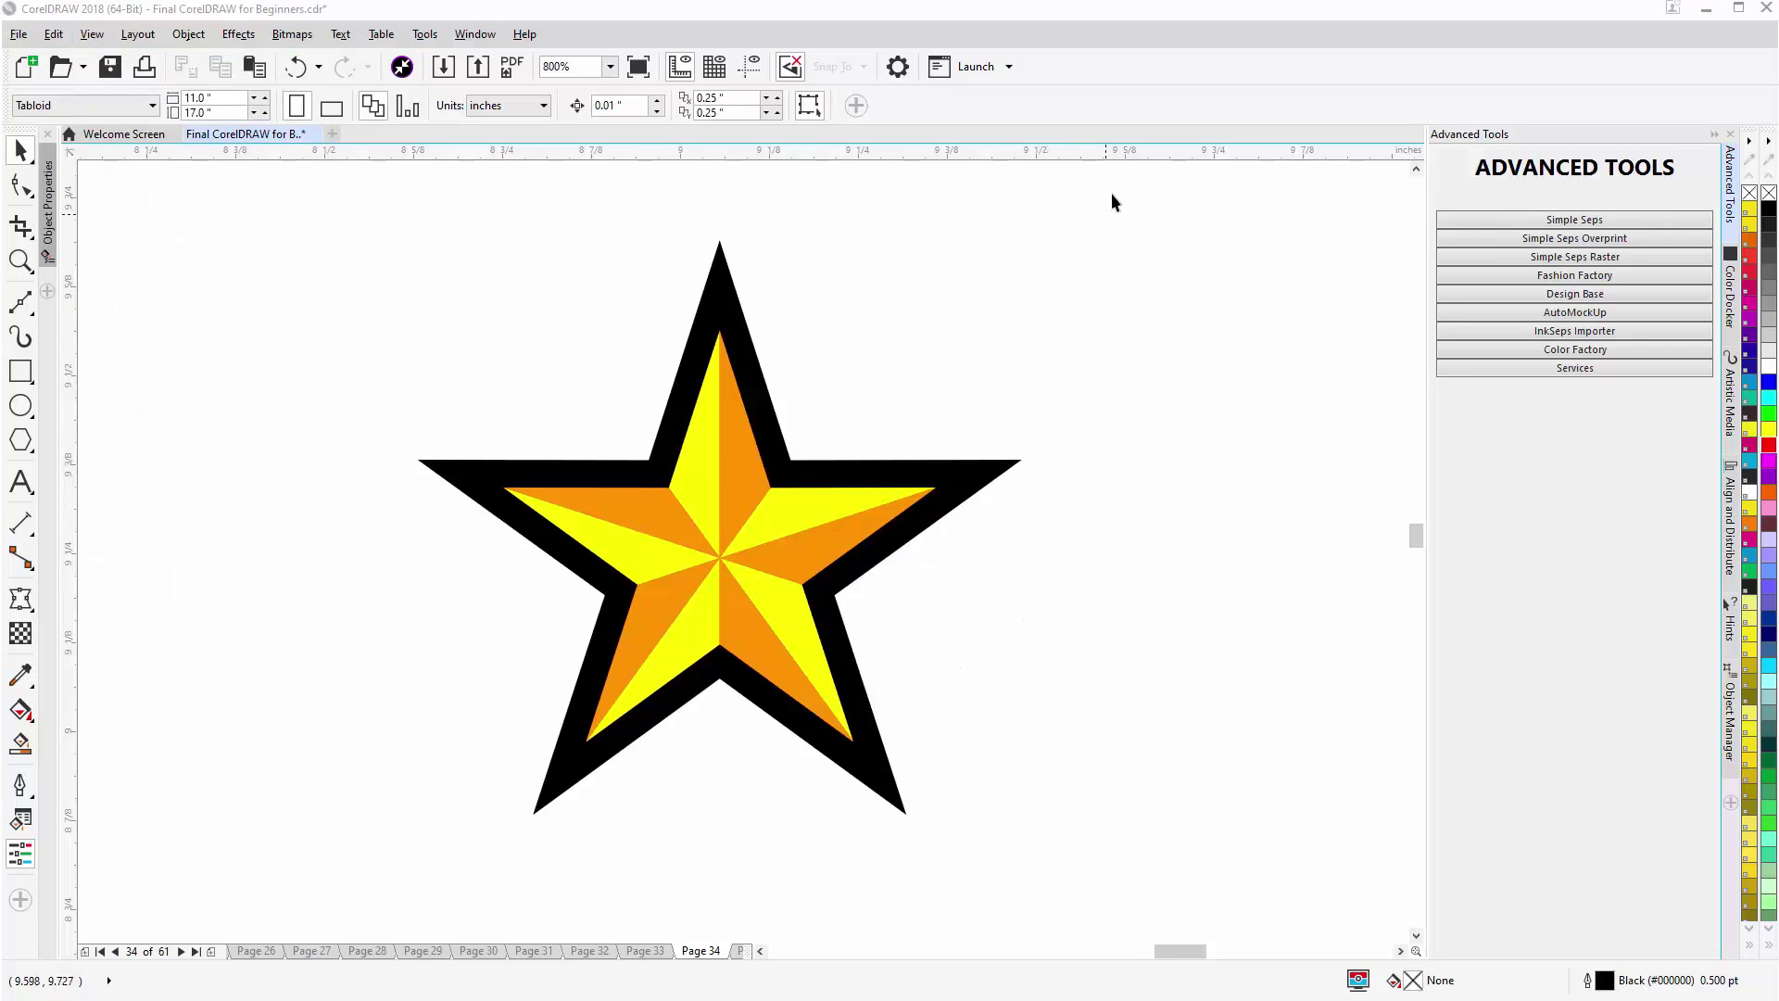
drag(1112, 200, 331, 894)
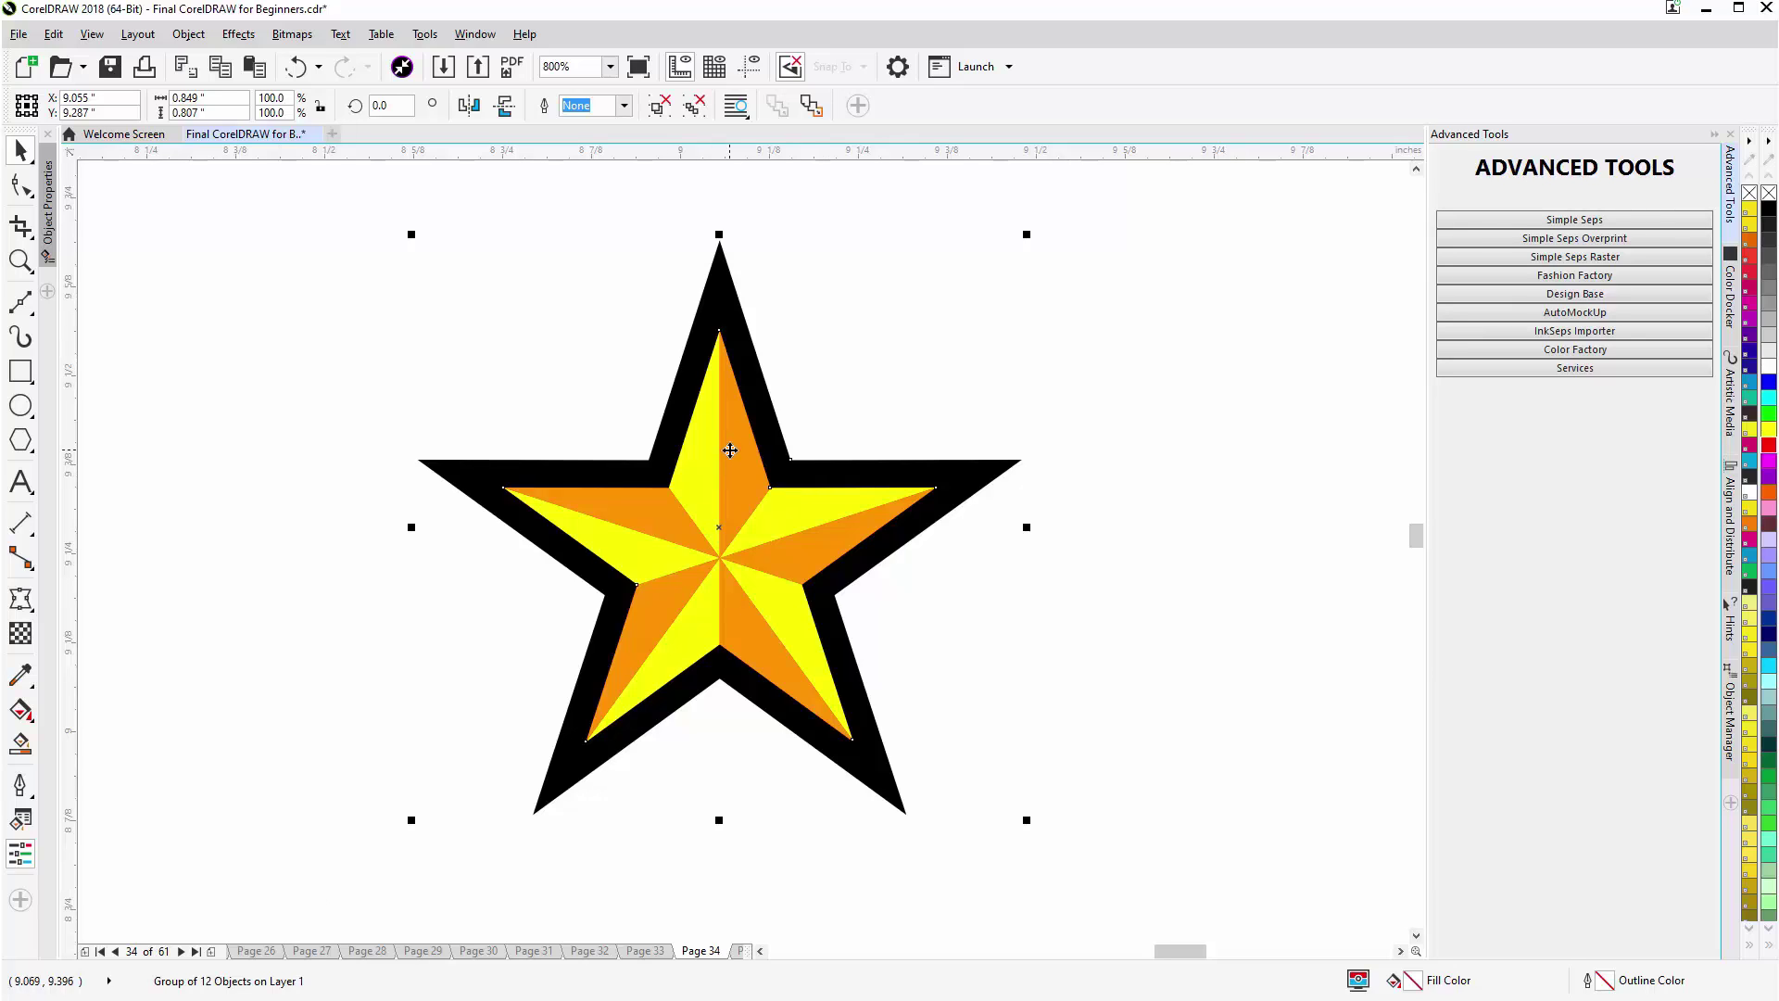
Step: Move the star onto RACING, skew it to the text's slant, and shrink it to about 90%
scroll(730, 450, down, 1)
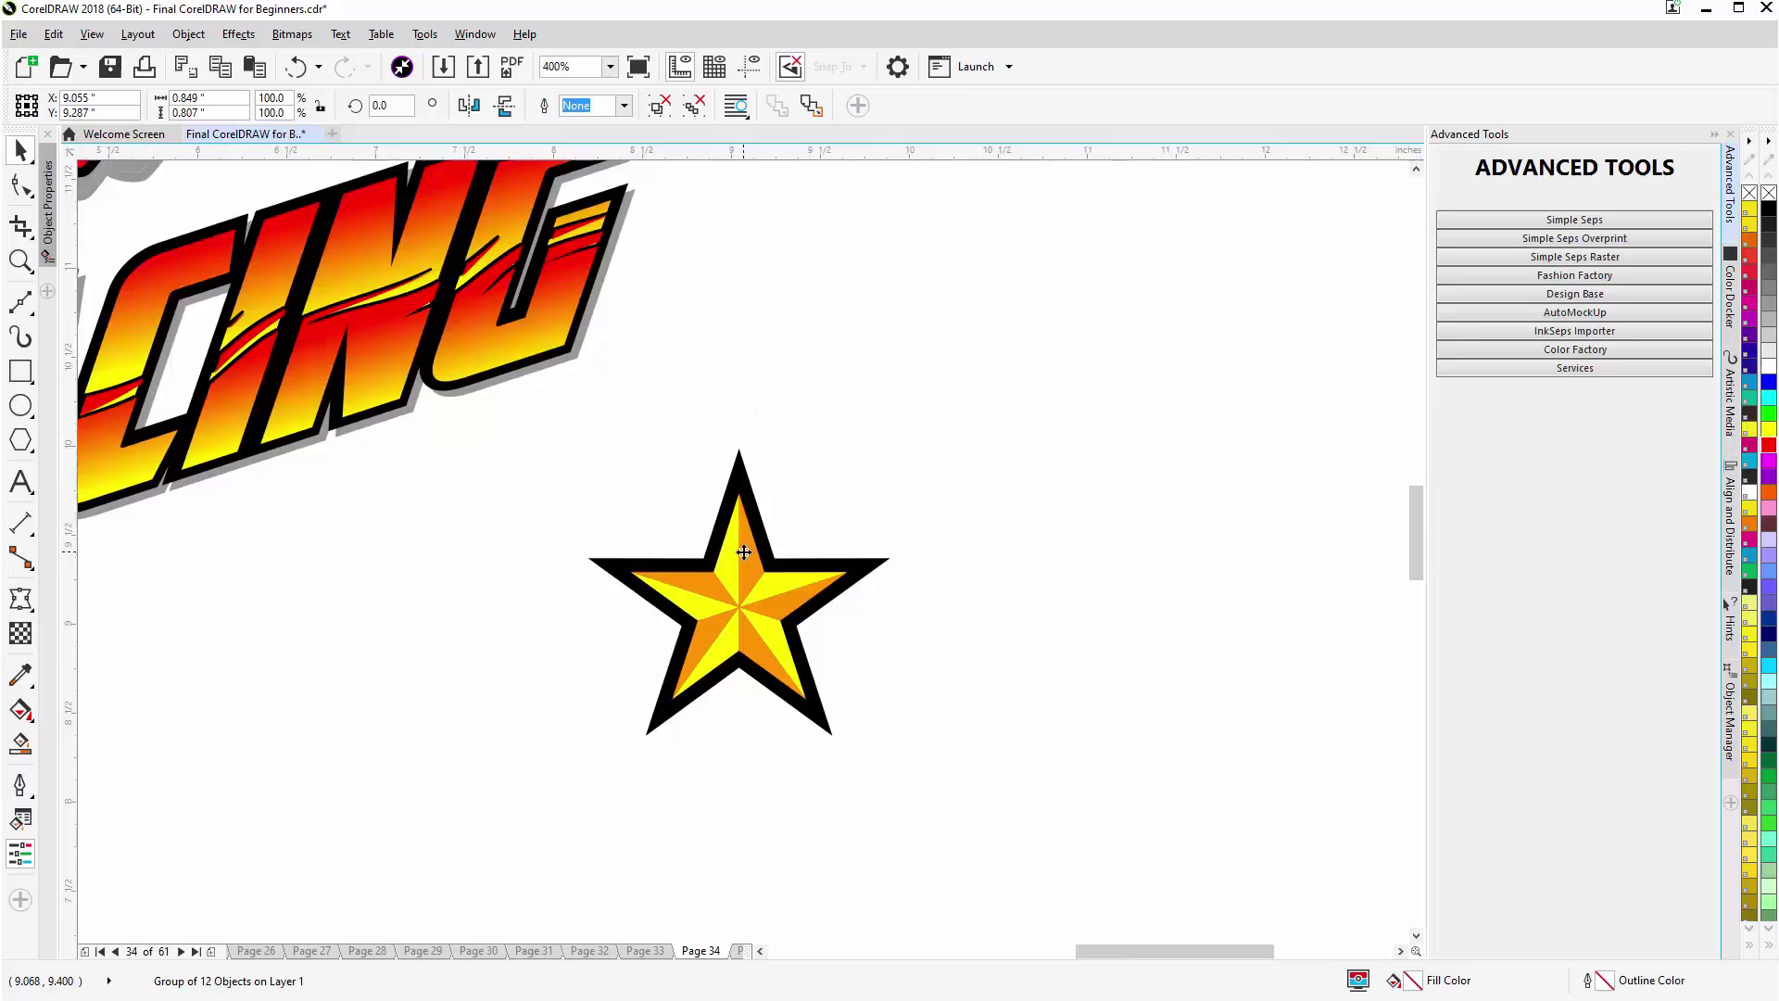
scroll(736, 586, down, 1)
drag(736, 585, 458, 560)
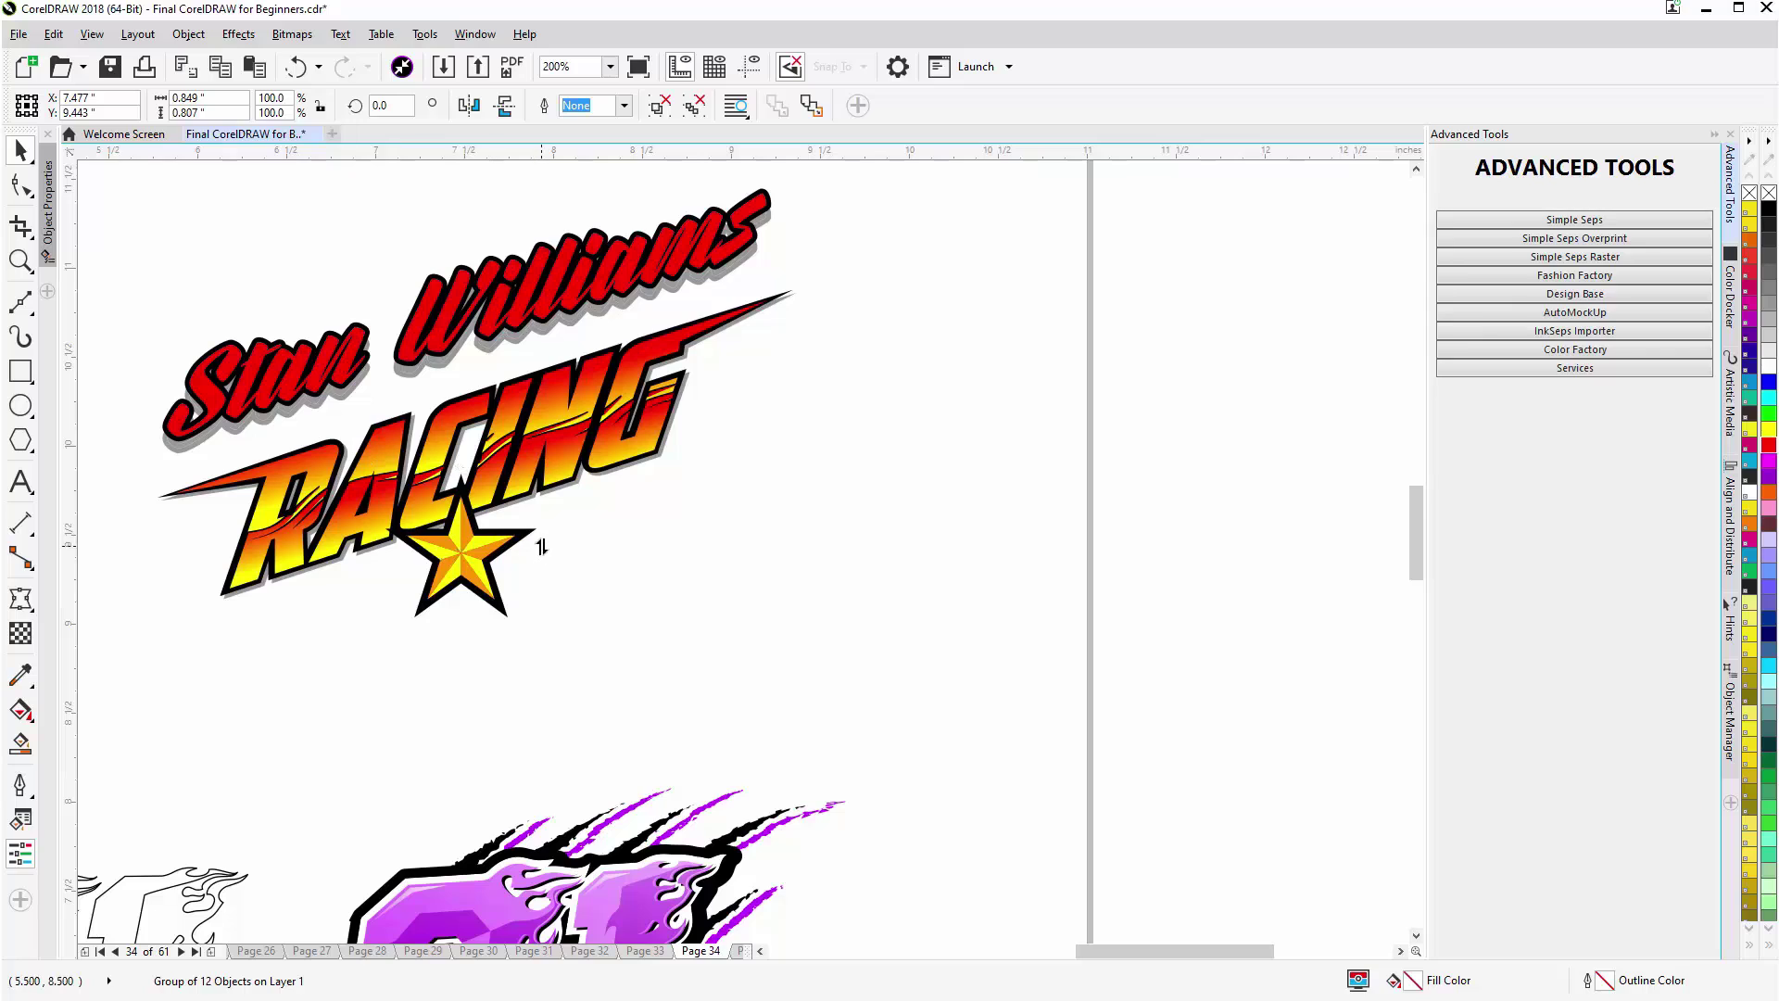
drag(542, 548, 544, 504)
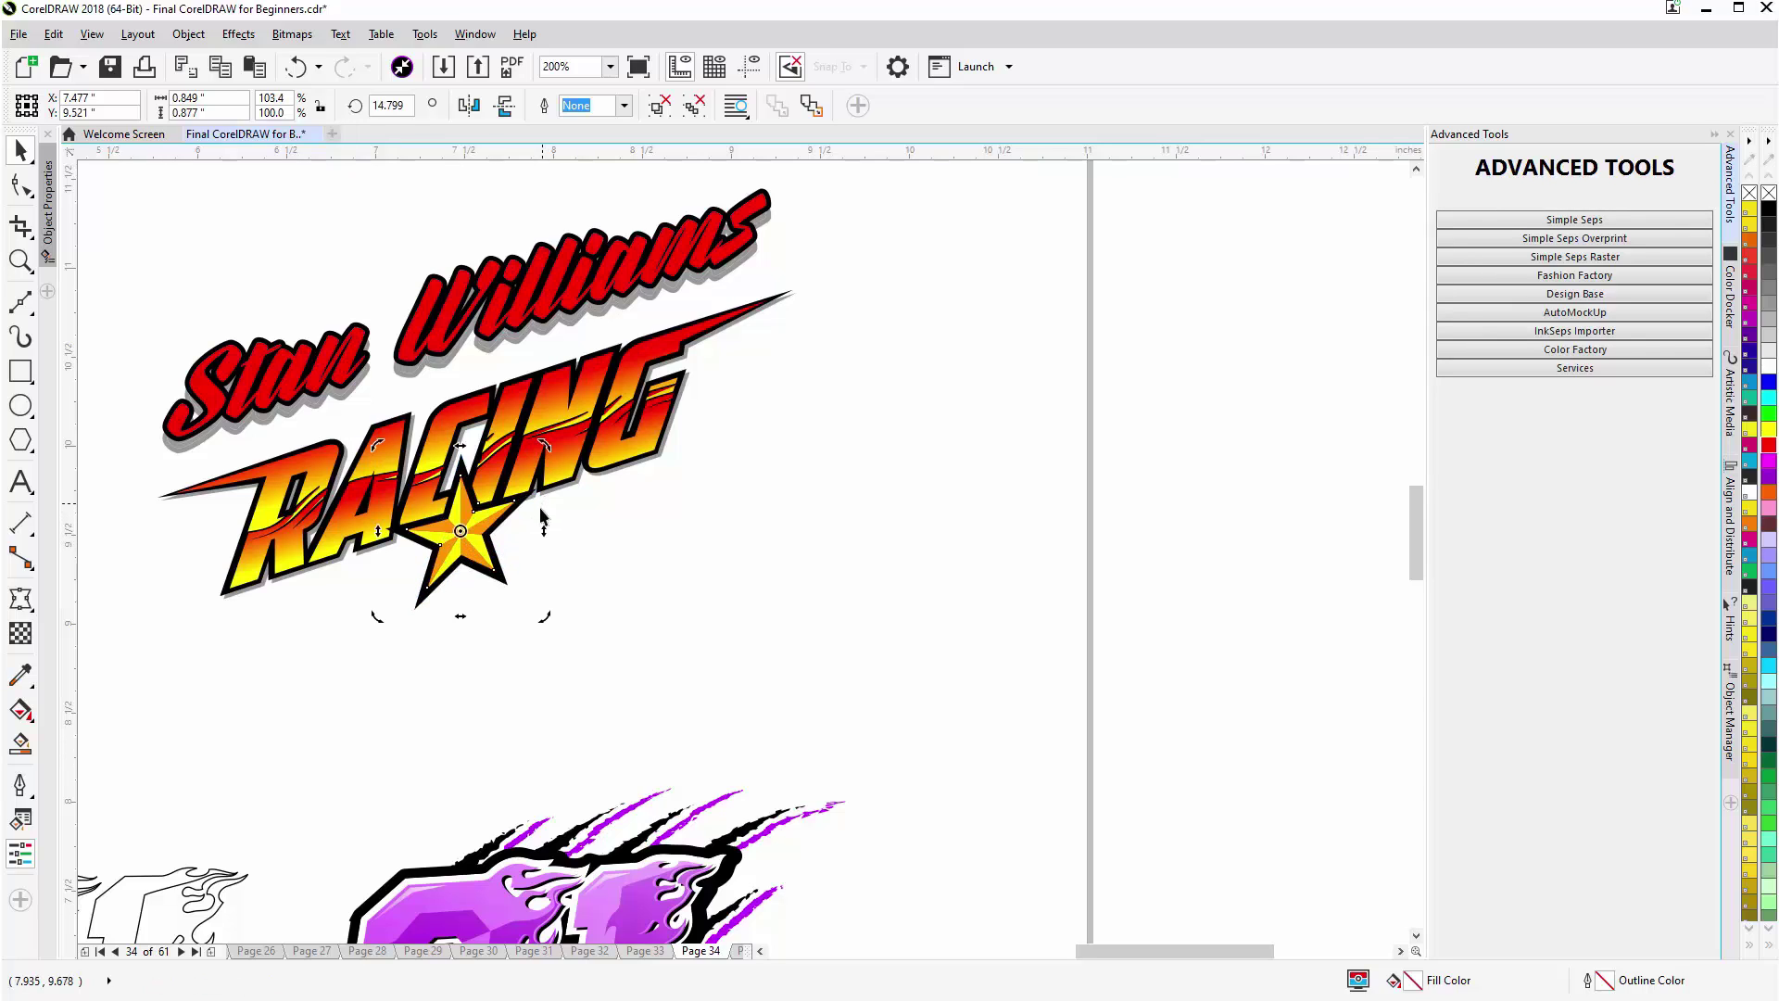
click(474, 565)
drag(556, 449, 519, 469)
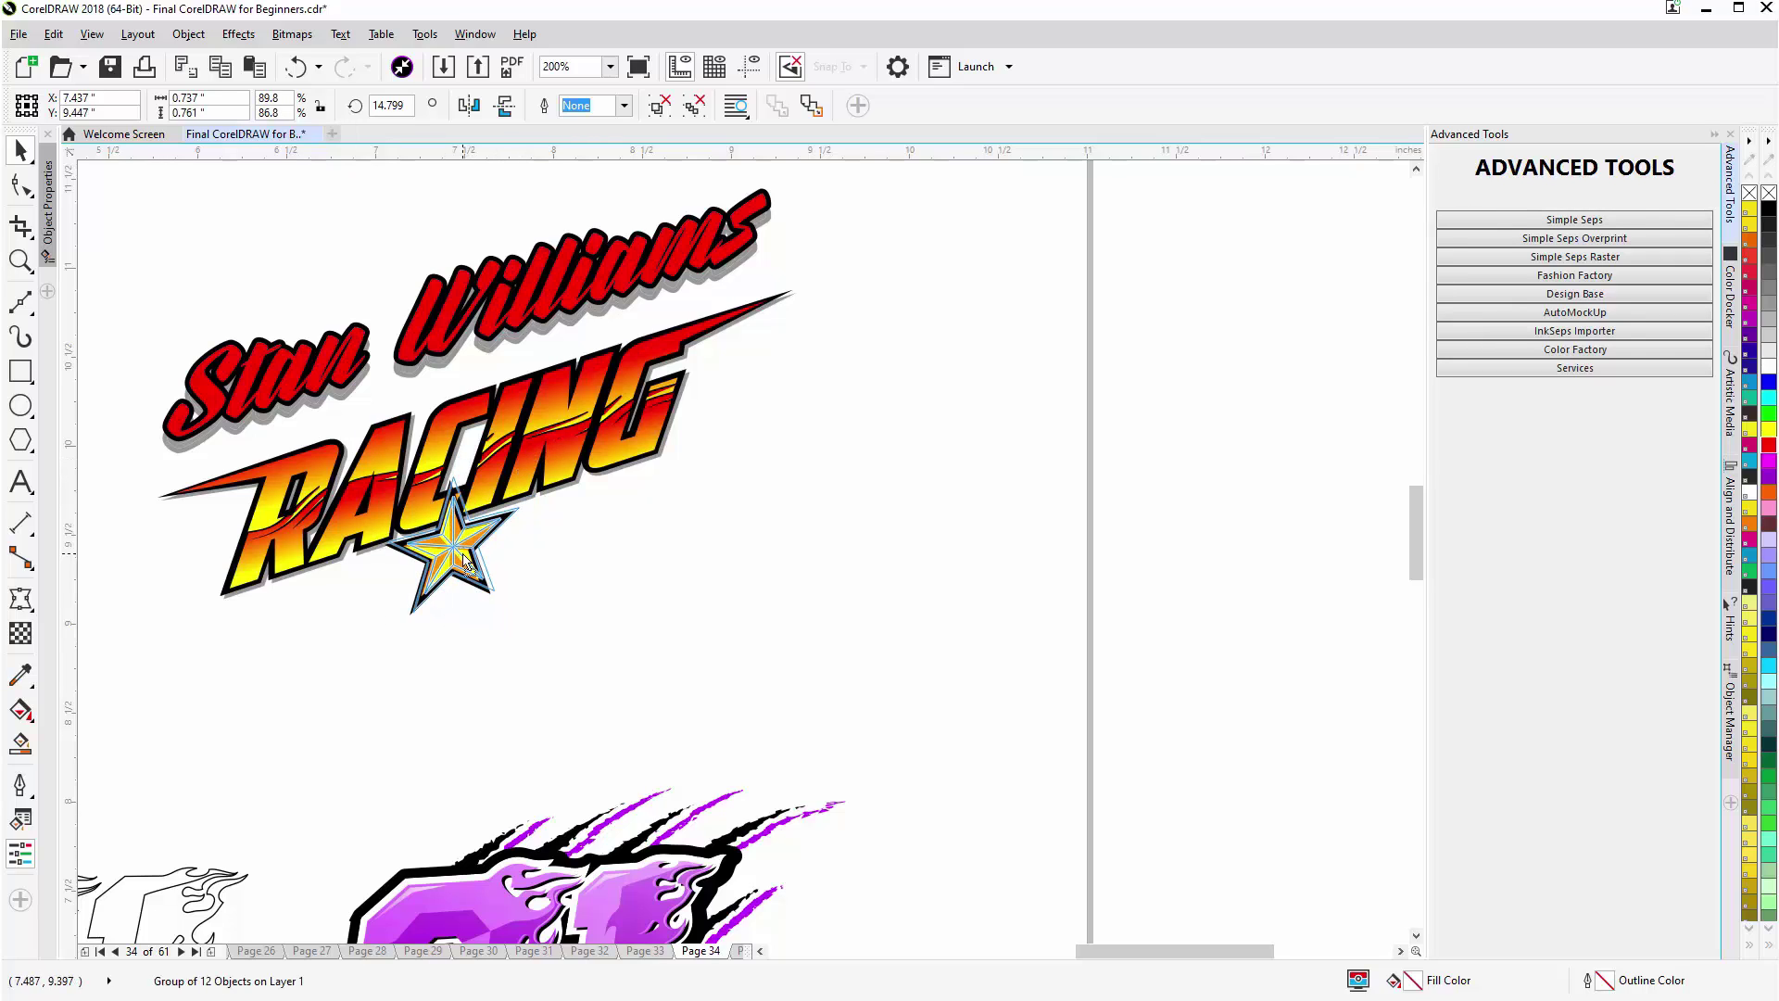
drag(464, 560, 524, 536)
Step: Zoom in and refine the star's skew to about 17.293°
click(457, 550)
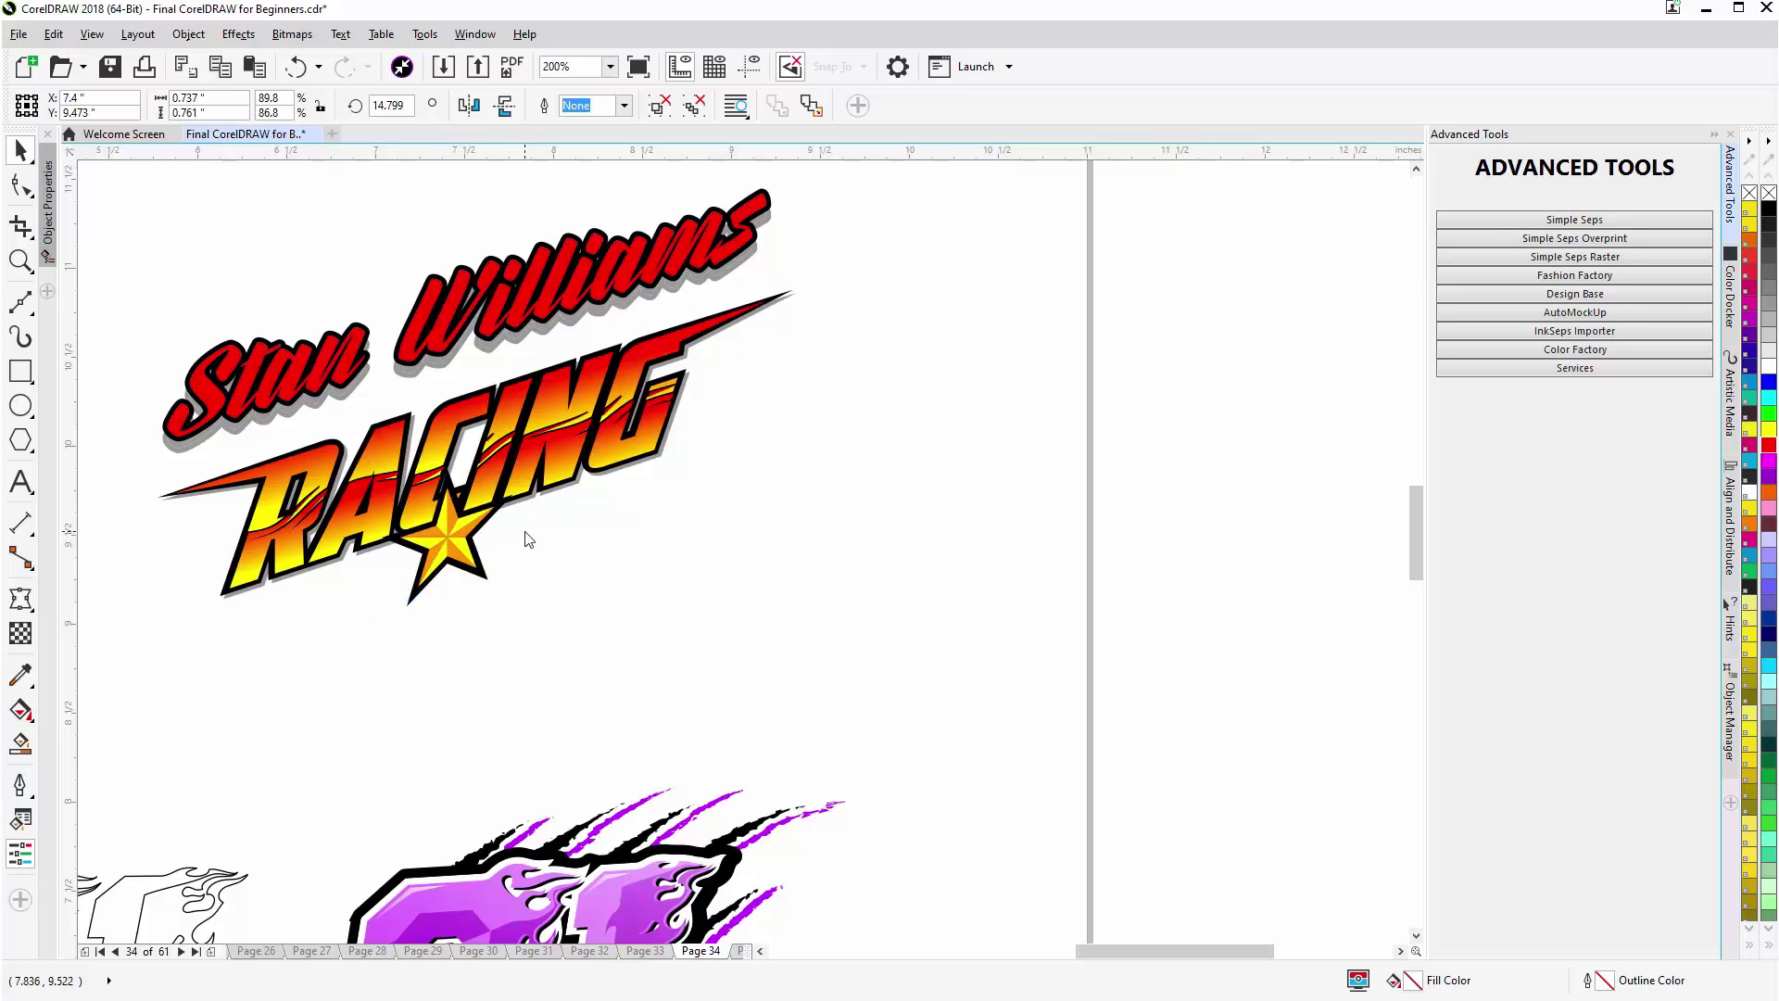
key(shift+F2)
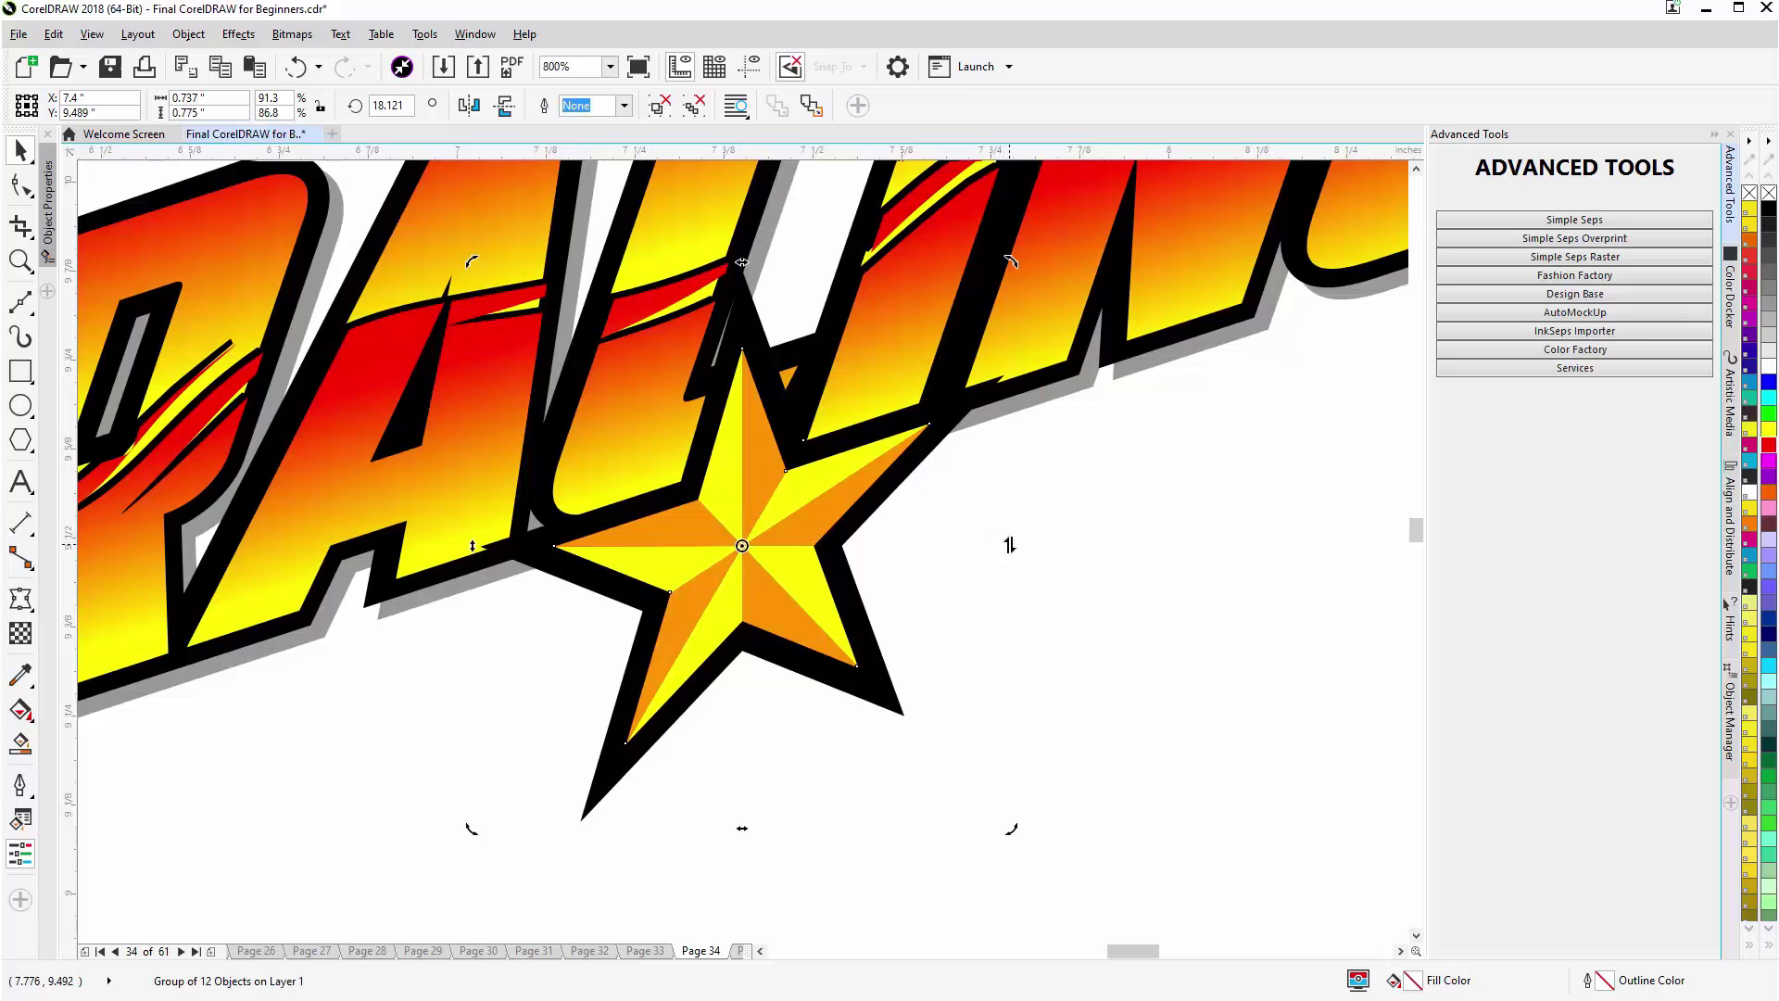
drag(1011, 545, 1010, 556)
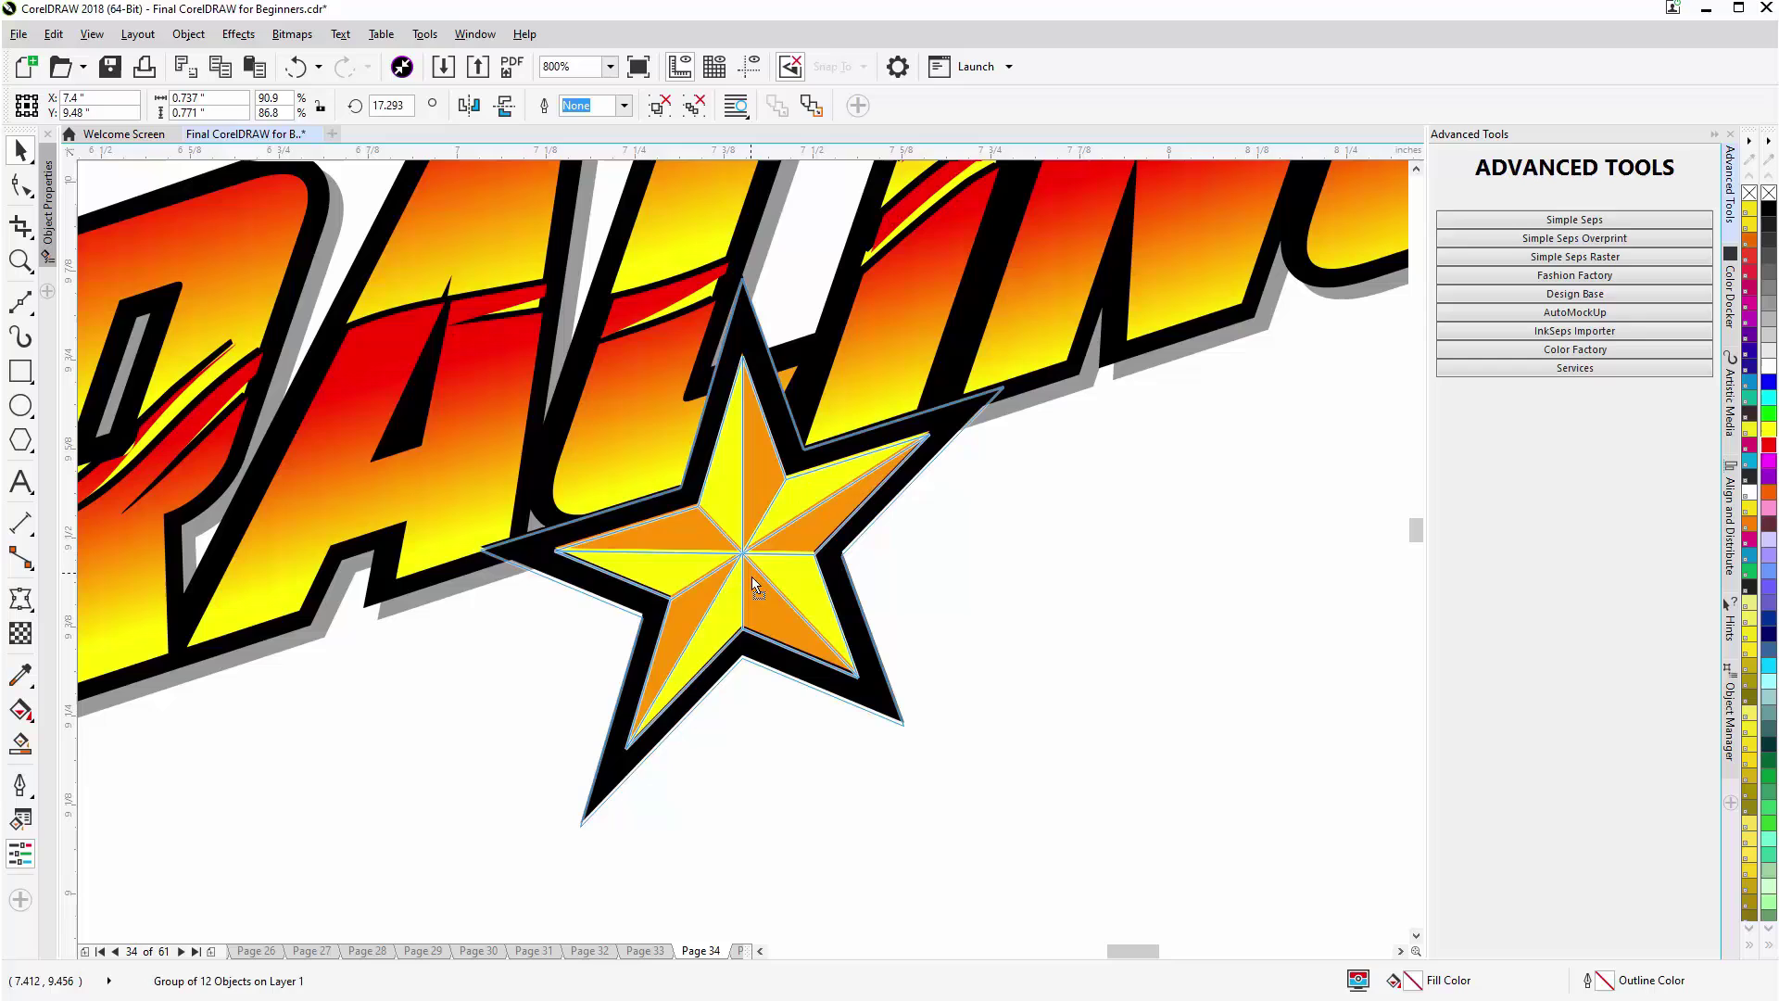
drag(752, 576, 753, 576)
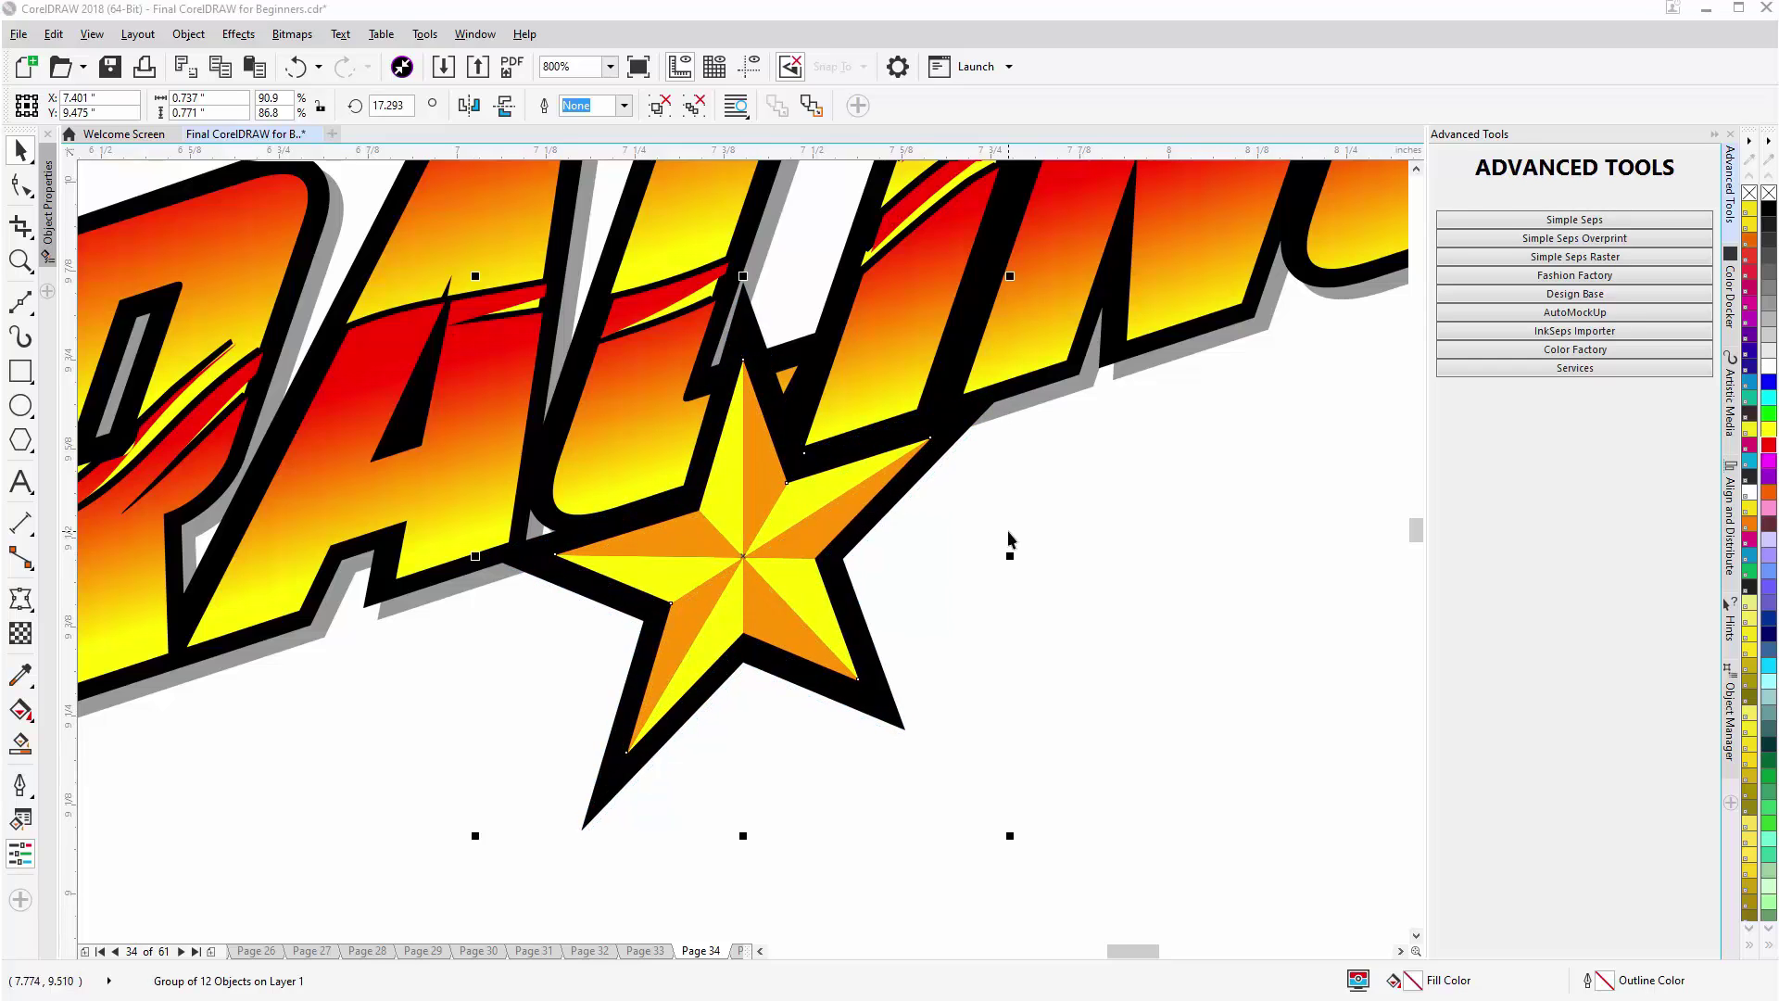
scroll(1008, 533, down, 1)
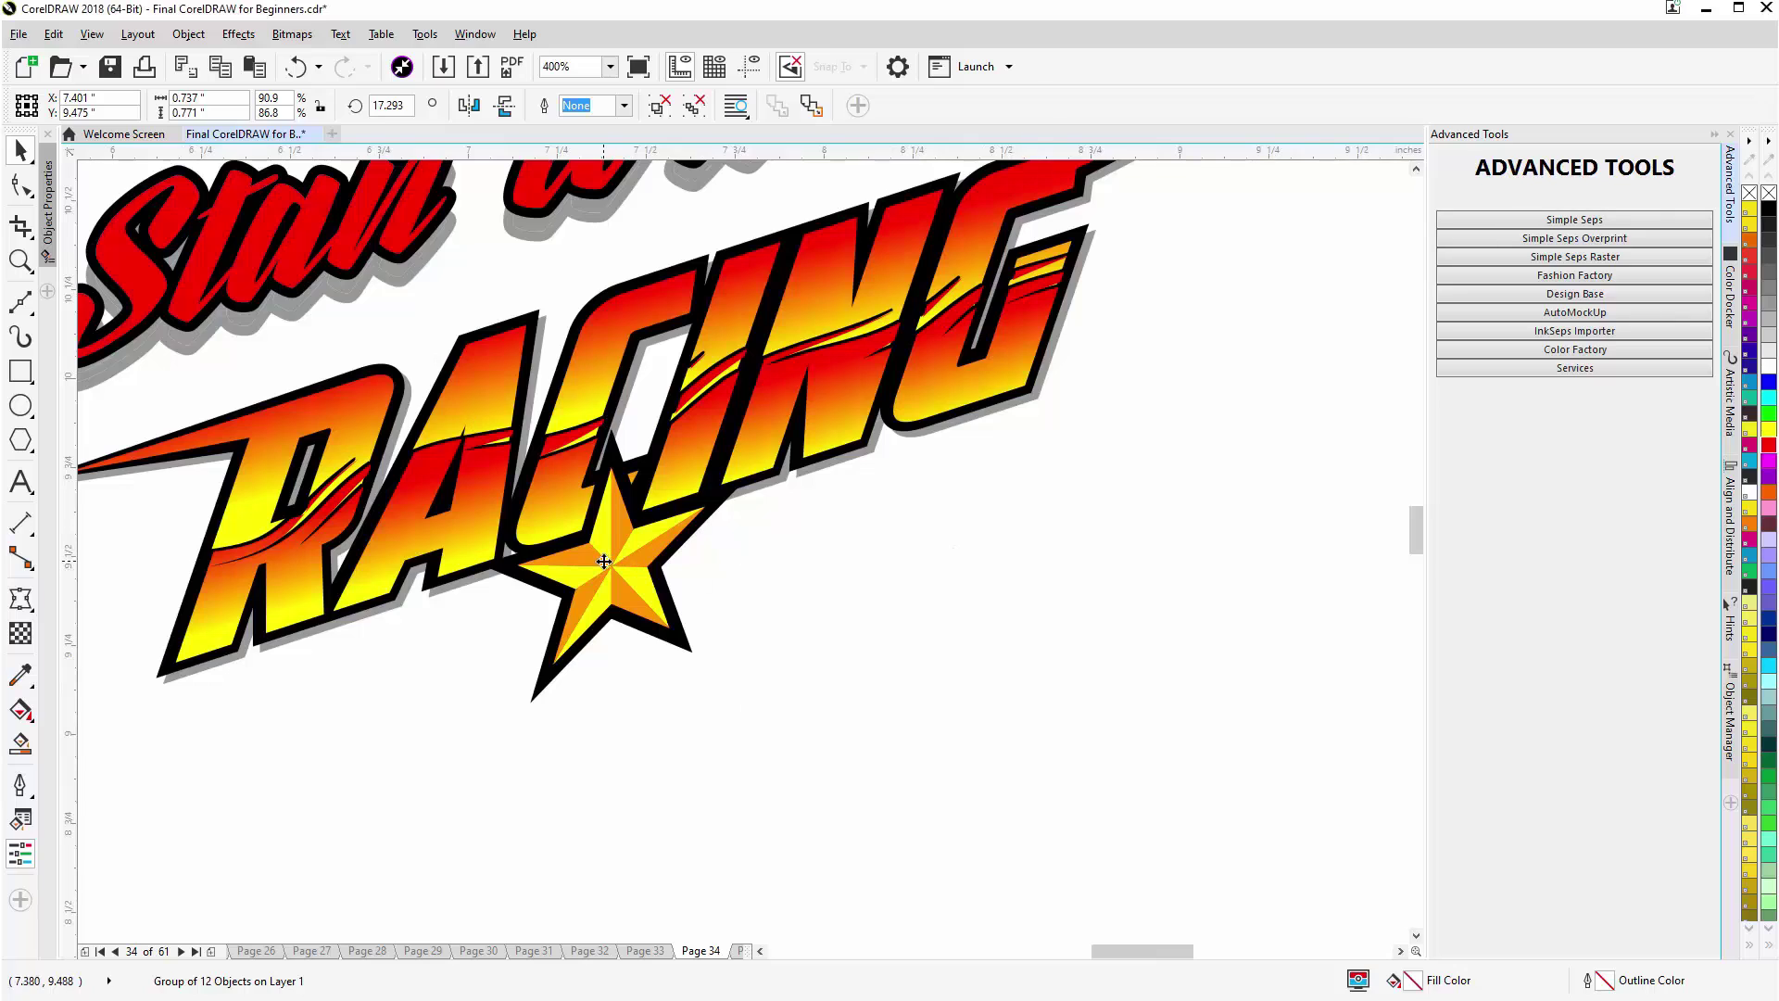
Step: Copy the star right along RACING, shrink the copy, then copy it again under the R
drag(611, 565, 859, 490)
drag(999, 629, 926, 580)
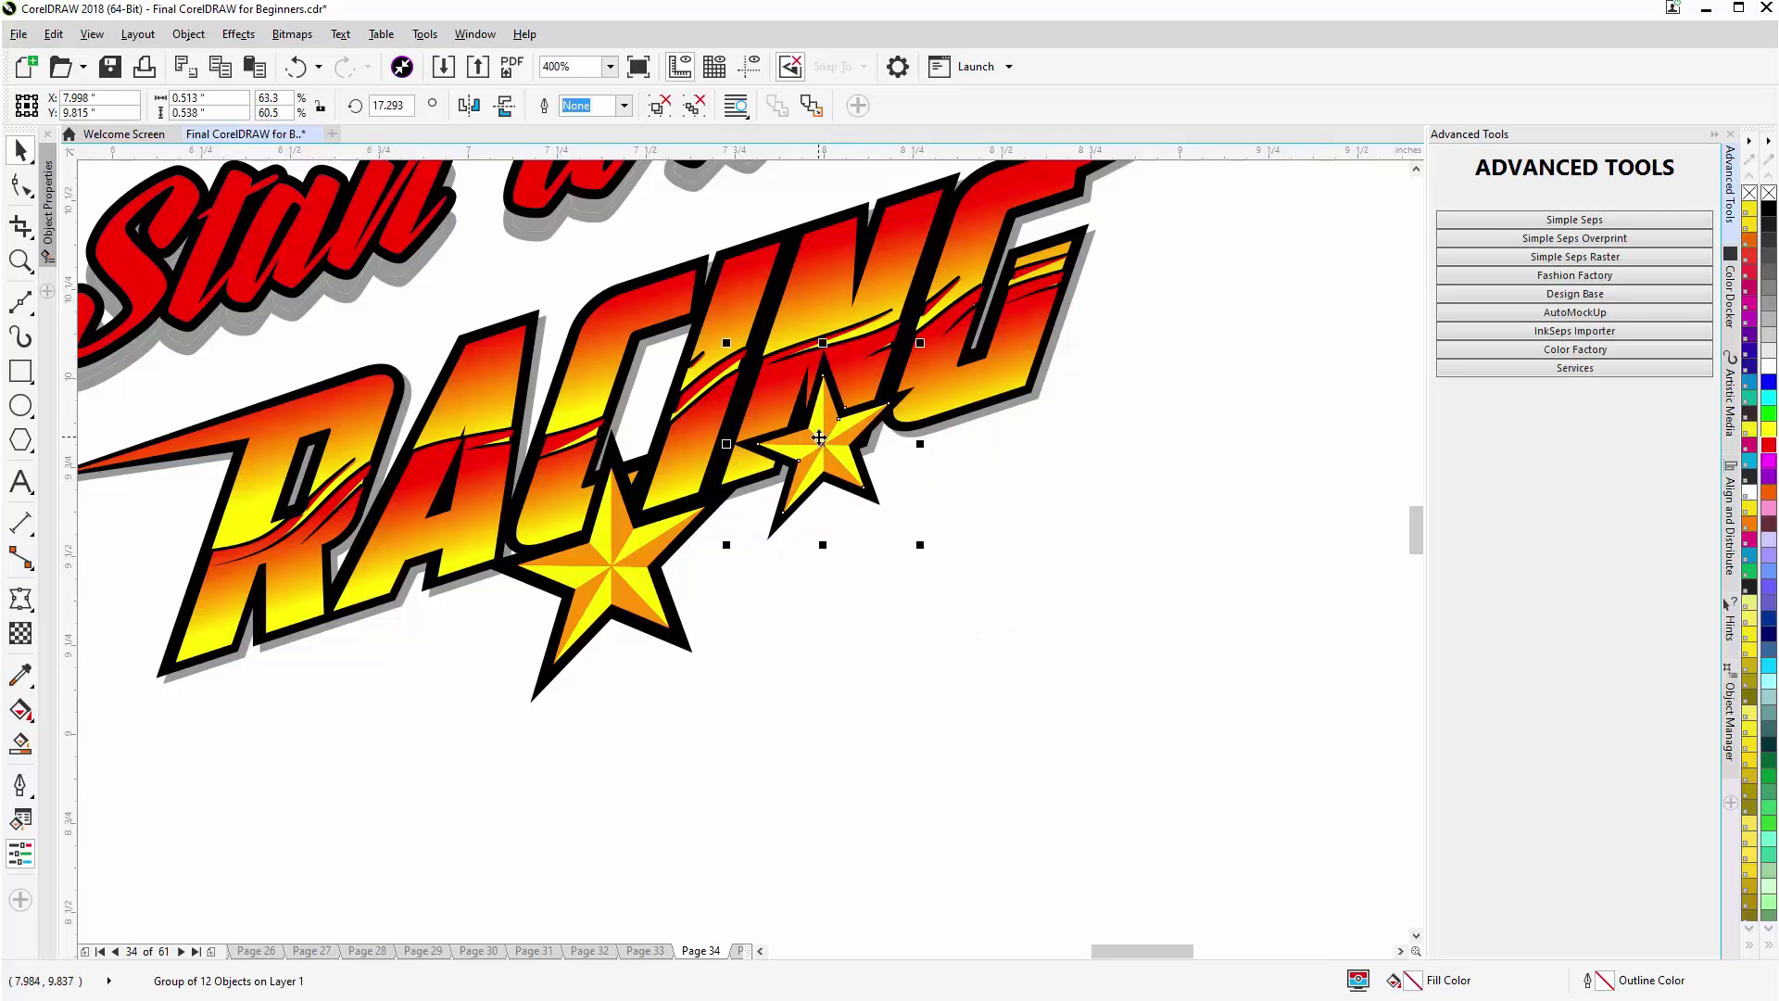
drag(854, 465, 368, 631)
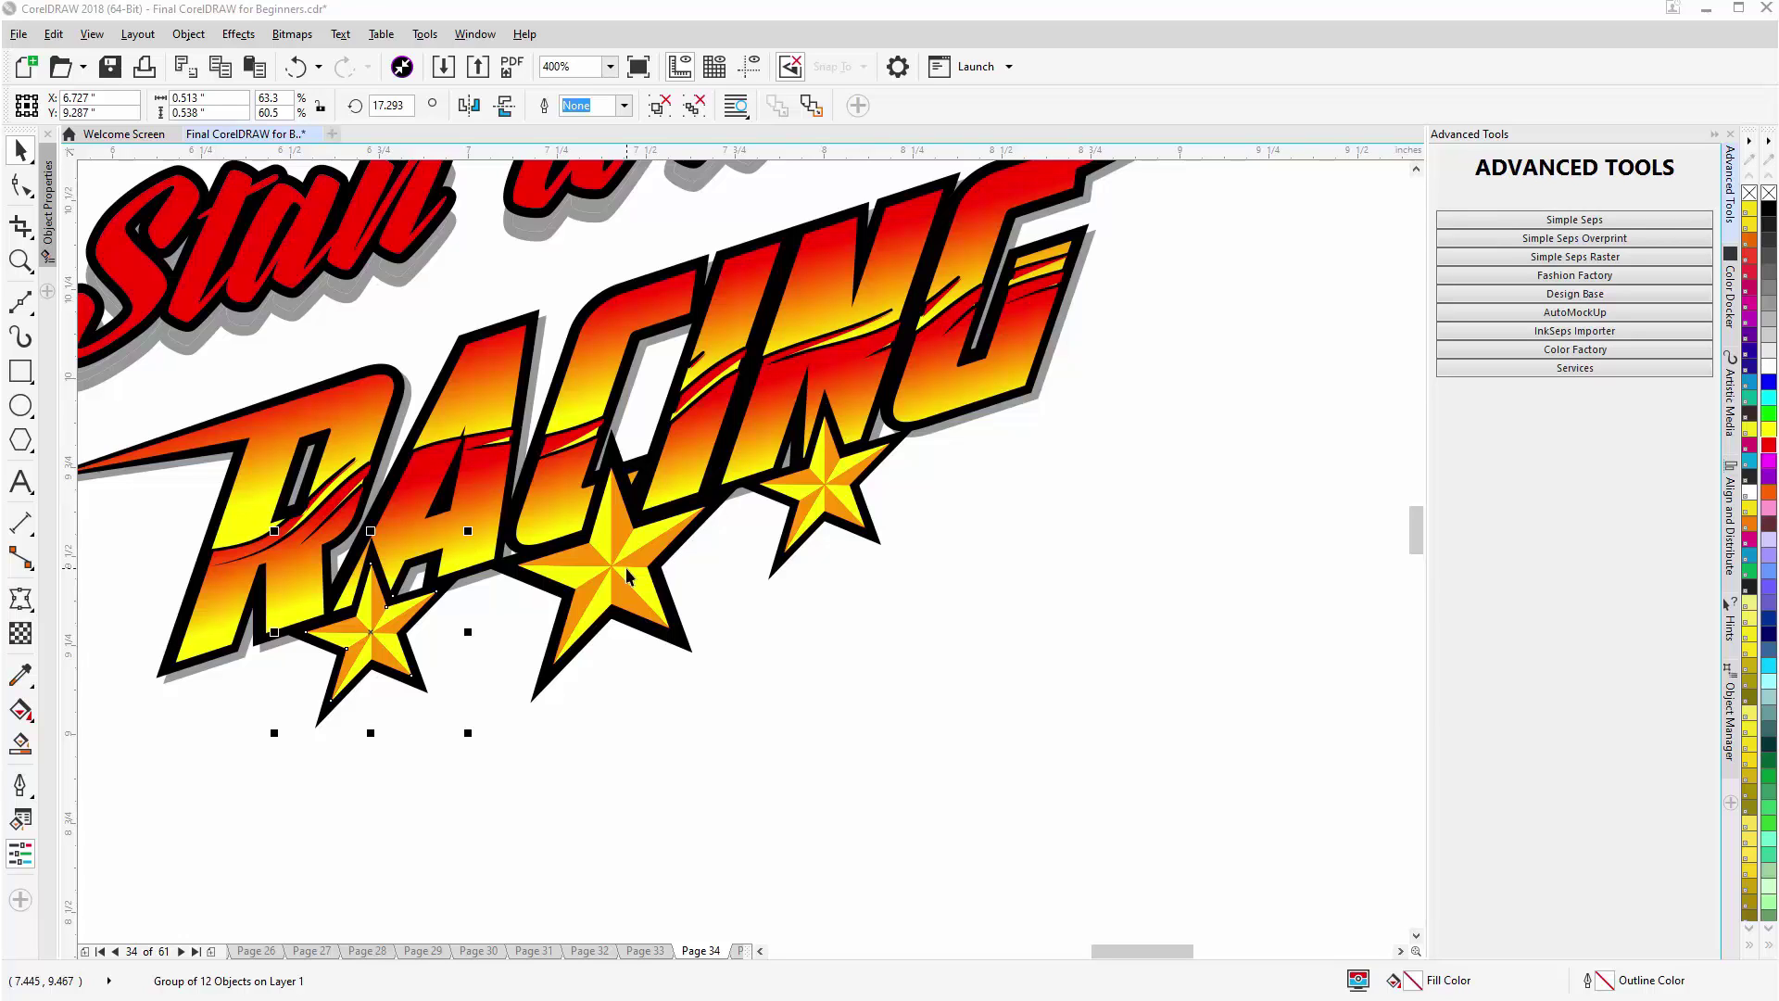
Step: Zoom out to 100% to view the finished starred RACING logo beside the plain version
scroll(626, 567, down, 6)
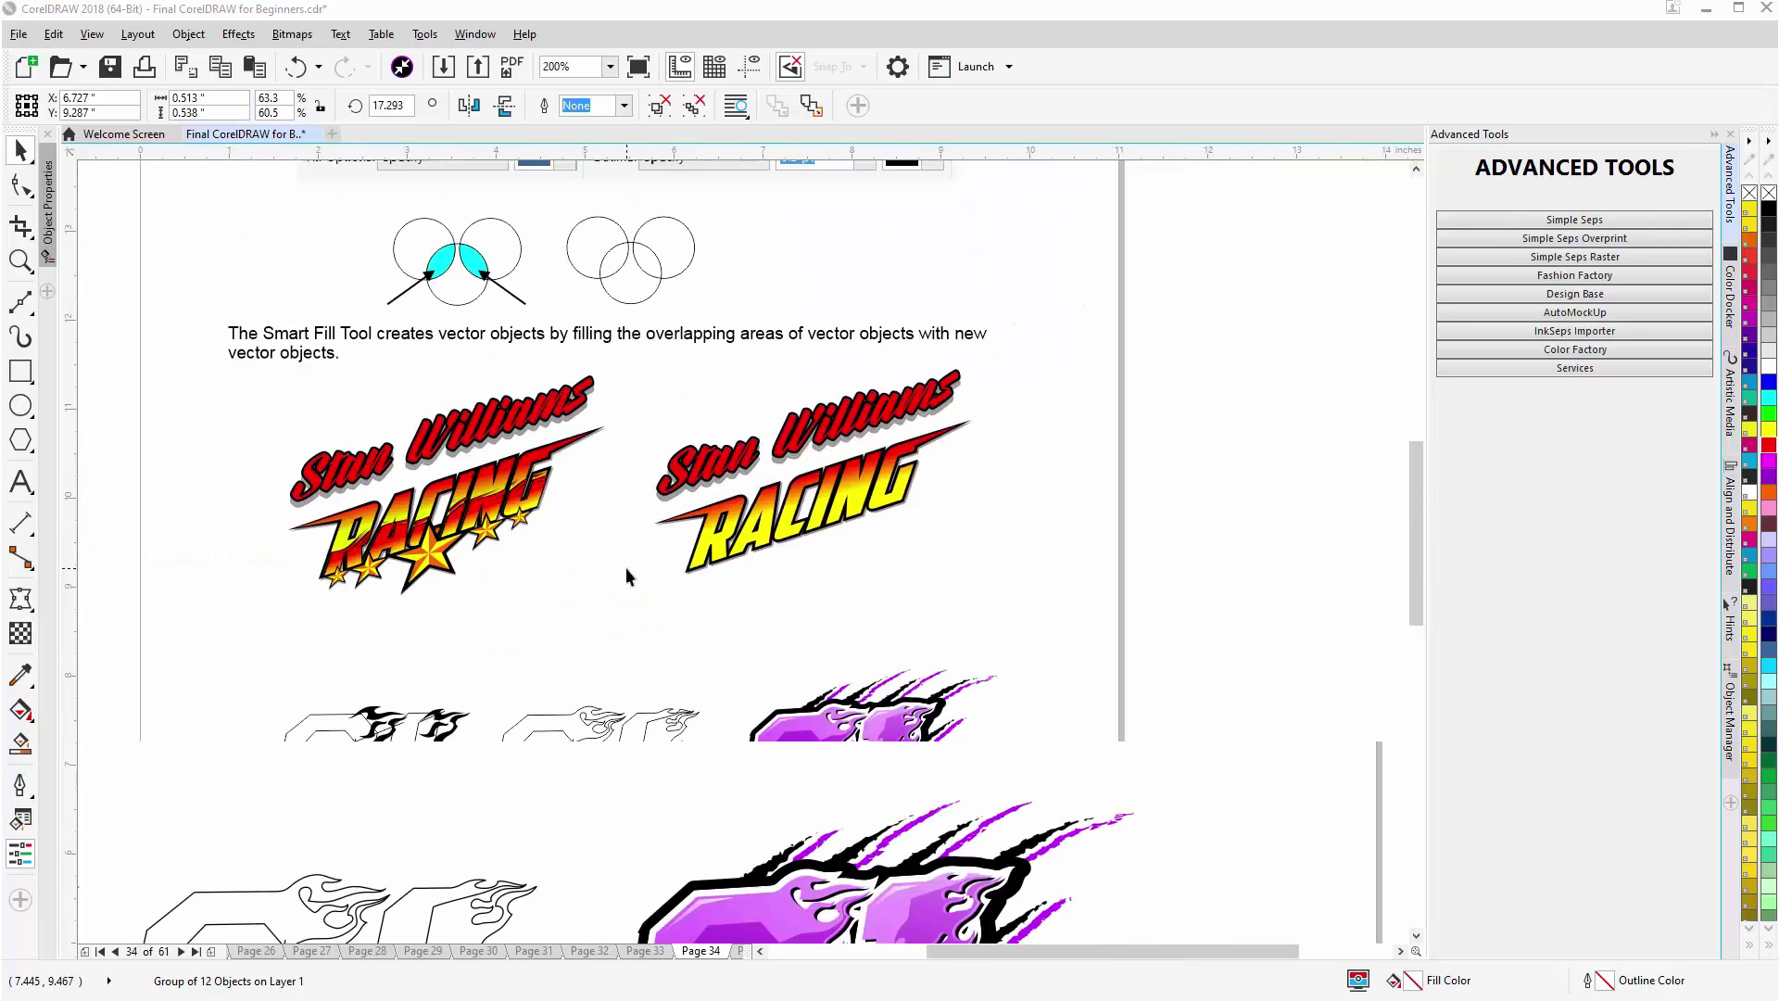